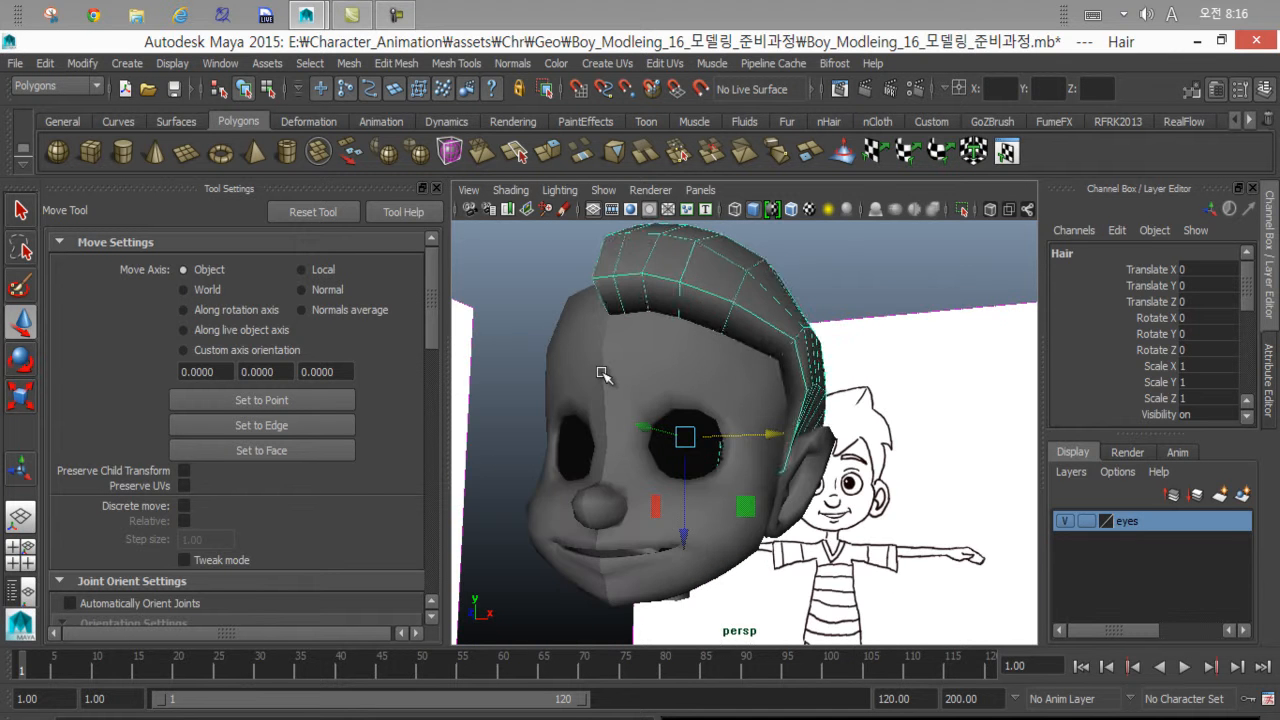
Compare the half hair mesh with the front-view reference drawing in wireframe and shaded display.
{"action": "key", "text": "3"}
{"action": "left_click_drag", "start_coordinate": [691, 374], "coordinate": [848, 460], "text": "alt"}
{"action": "key", "text": "space"}
{"action": "key", "text": "space"}
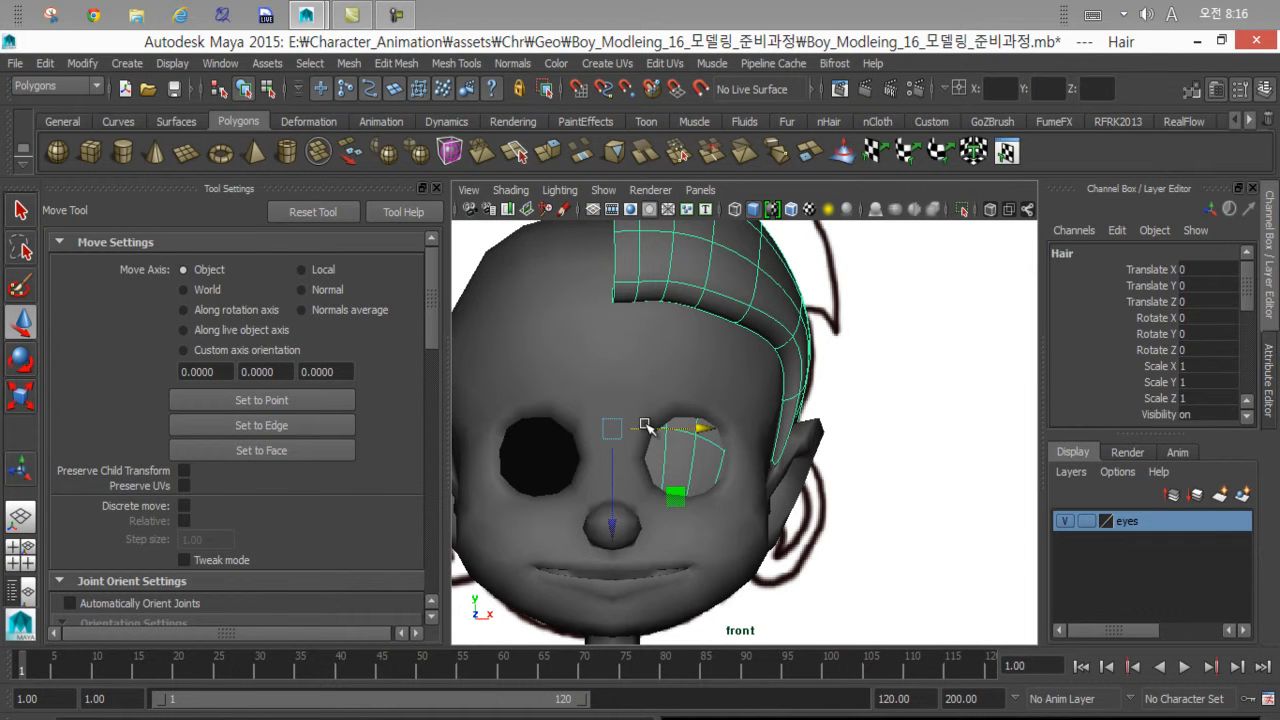
{"action": "key", "text": "F4"}
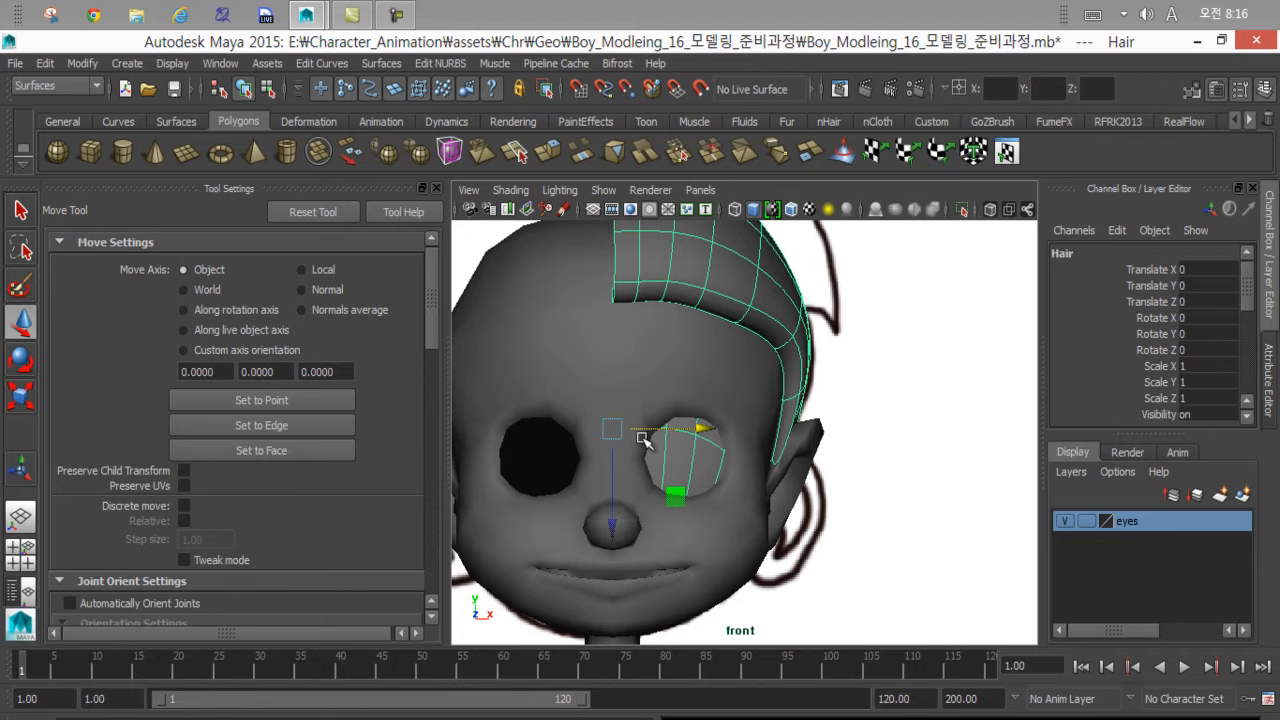
{"action": "key", "text": "4"}
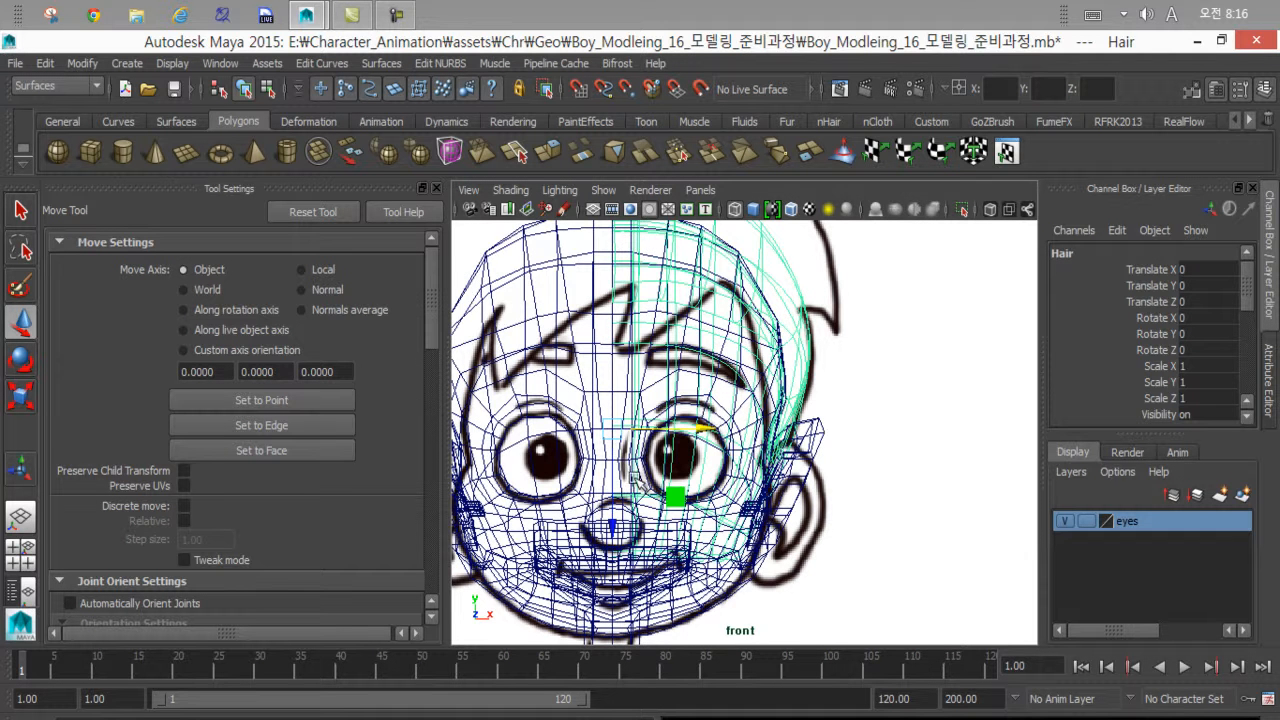
{"action": "middle_click_drag", "start_coordinate": [612, 517], "coordinate": [740, 546], "text": "alt"}
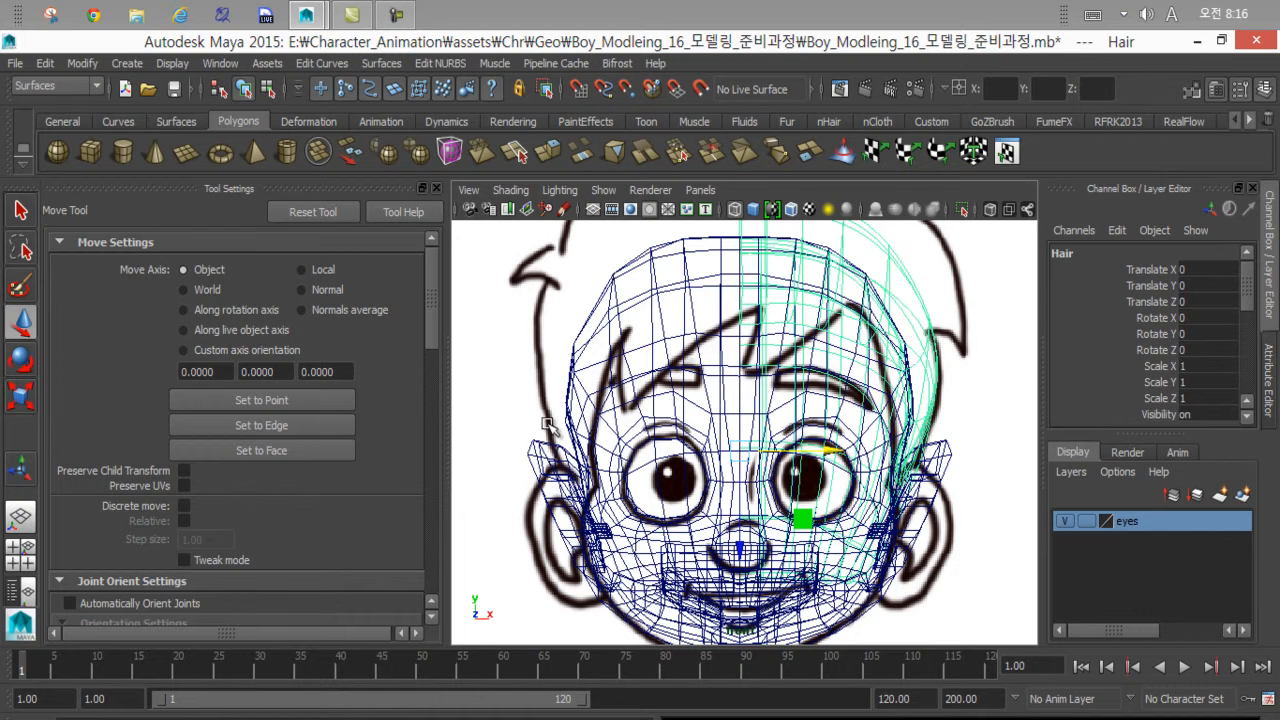
{"action": "key", "text": "5"}
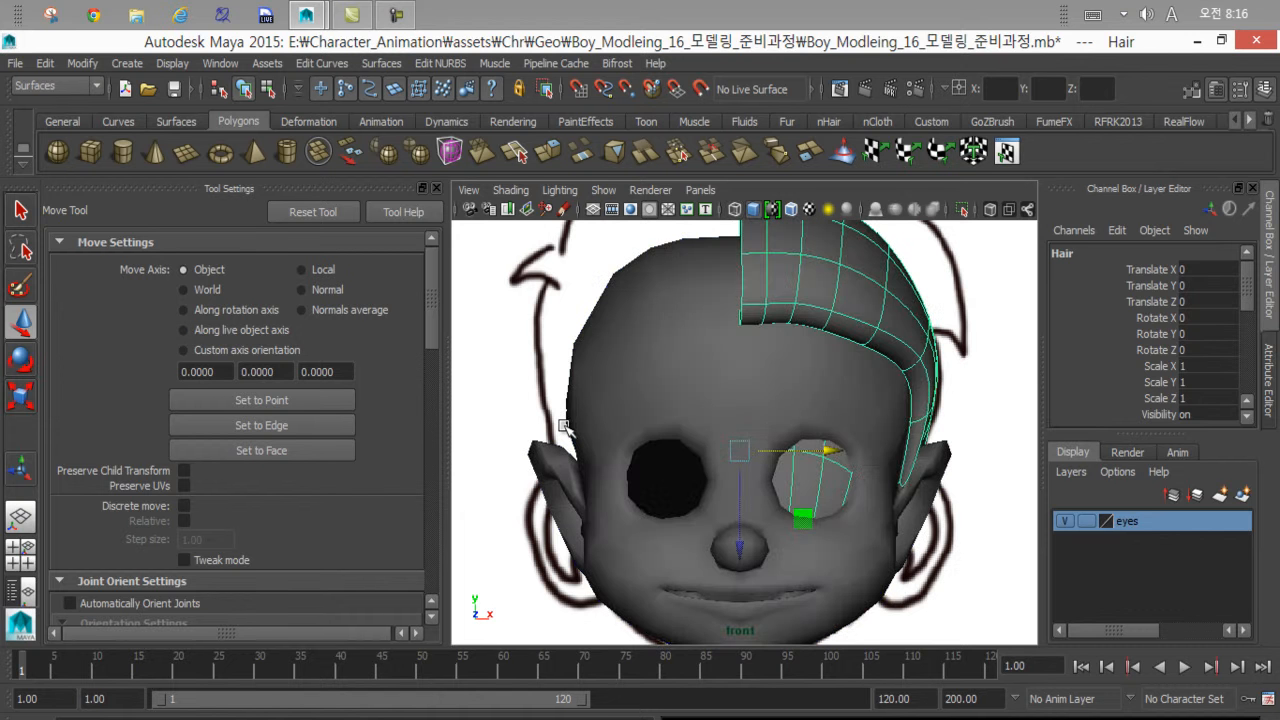
{"action": "middle_click_drag", "start_coordinate": [760, 465], "coordinate": [666, 454], "text": "alt"}
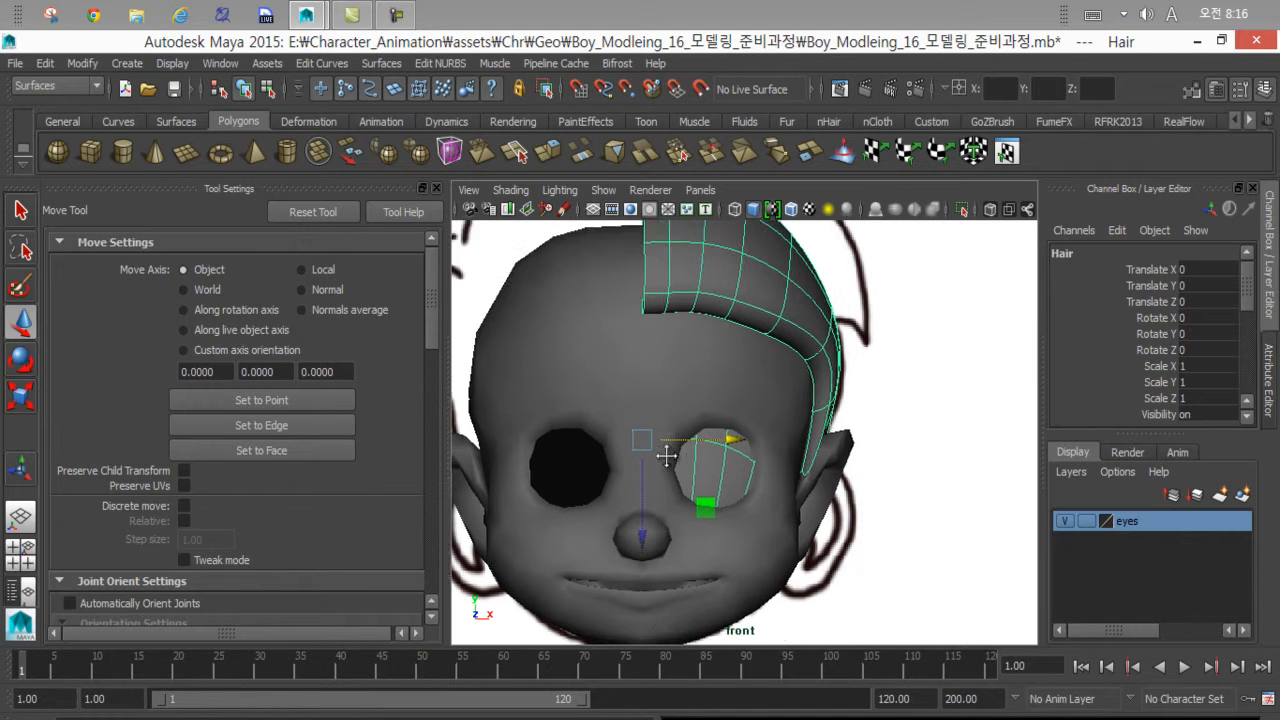
{"action": "right_click_drag", "start_coordinate": [666, 454], "coordinate": [711, 452], "text": "alt"}
{"action": "key", "text": "1"}
Select the head mesh and pick the face on the upper outer part of its ear.
{"action": "left_click", "coordinate": [790, 419]}
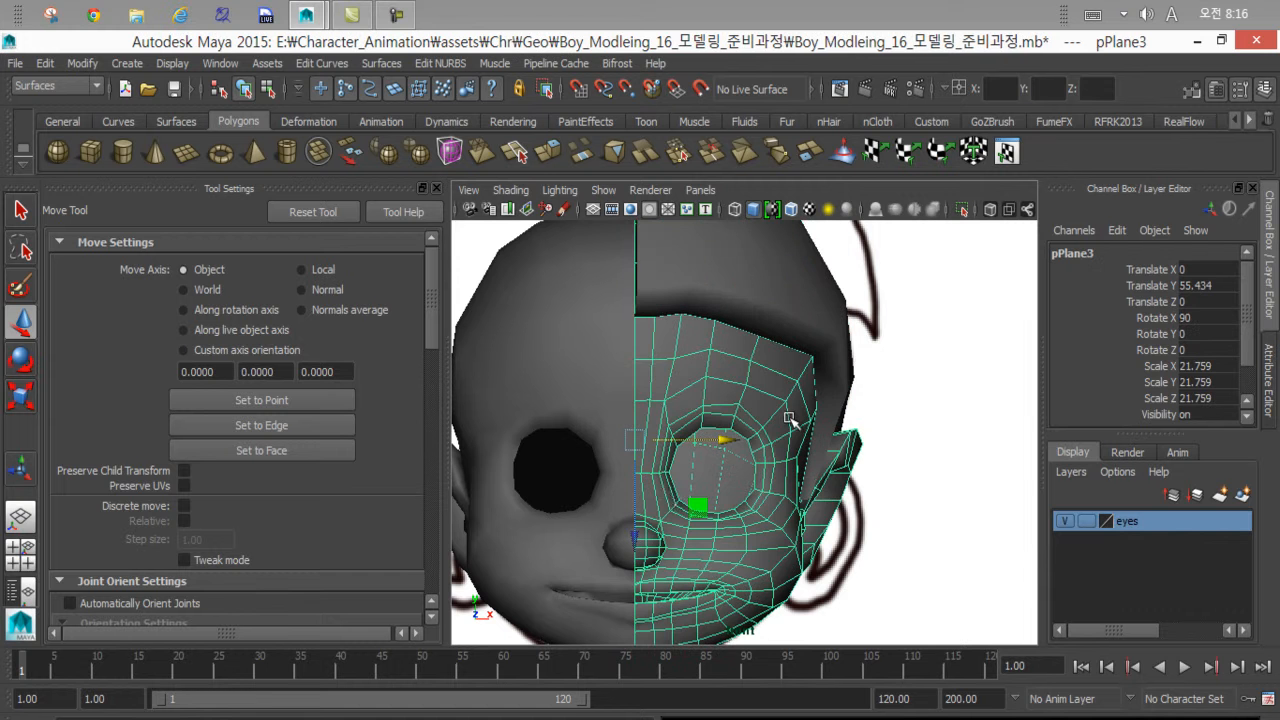
{"action": "middle_click_drag", "start_coordinate": [670, 500], "coordinate": [604, 538], "text": "alt"}
{"action": "right_click_drag", "start_coordinate": [604, 538], "coordinate": [785, 545], "text": "alt"}
{"action": "middle_click_drag", "start_coordinate": [838, 508], "coordinate": [634, 408], "text": "alt"}
{"action": "right_click_drag", "start_coordinate": [634, 408], "coordinate": [690, 444], "text": "alt"}
{"action": "middle_click_drag", "start_coordinate": [620, 431], "coordinate": [680, 432], "text": "alt"}
{"action": "right_click_drag", "start_coordinate": [651, 295], "coordinate": [651, 343]}
{"action": "left_click", "coordinate": [648, 366]}
{"action": "left_click", "coordinate": [648, 366]}
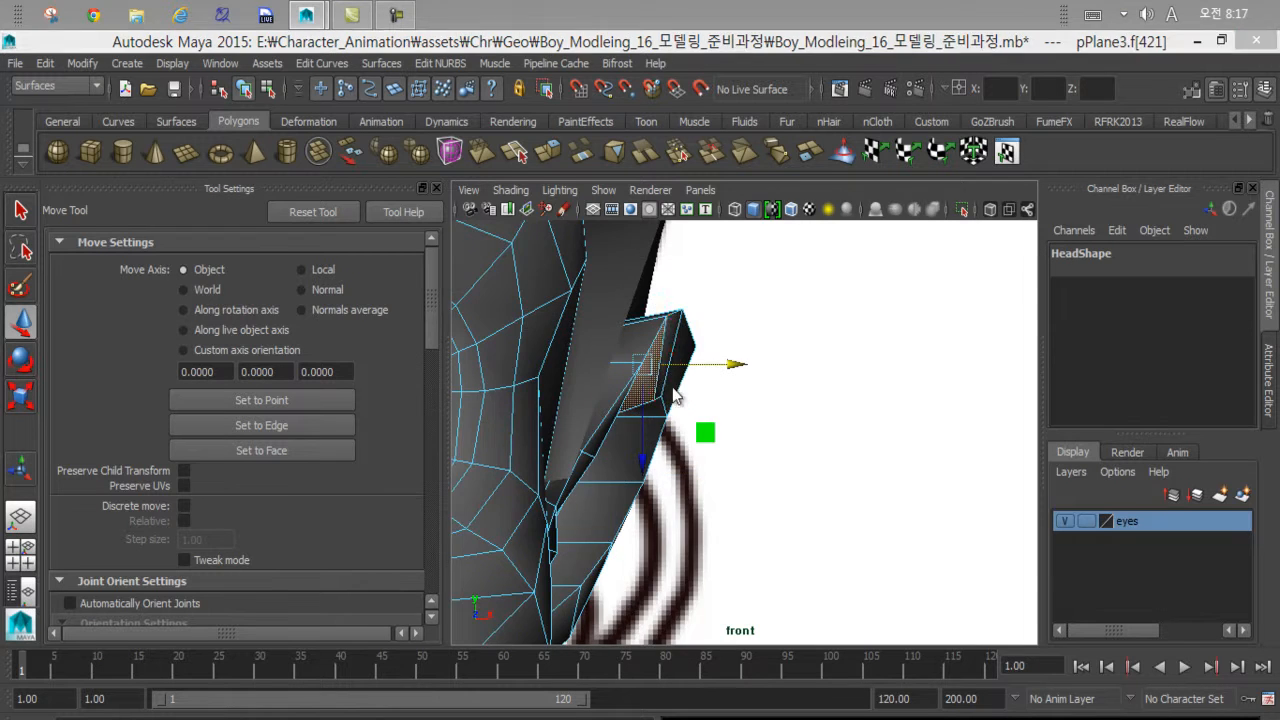
Reposition the edges along the ear's upper rim in the perspective view with the Move tool.
{"action": "key", "text": "space"}
{"action": "key", "text": "space"}
{"action": "left_click_drag", "start_coordinate": [779, 392], "coordinate": [737, 343], "text": "alt"}
{"action": "right_click_drag", "start_coordinate": [737, 343], "coordinate": [872, 412], "text": "alt"}
{"action": "left_click_drag", "start_coordinate": [775, 415], "coordinate": [743, 248], "text": "alt"}
{"action": "right_click_drag", "start_coordinate": [752, 358], "coordinate": [752, 260]}
{"action": "left_click", "coordinate": [798, 350]}
{"action": "left_click_drag", "start_coordinate": [798, 350], "coordinate": [778, 392], "text": "alt"}
{"action": "left_click", "coordinate": [760, 315]}
{"action": "left_click_drag", "start_coordinate": [762, 322], "coordinate": [814, 495], "text": "alt"}
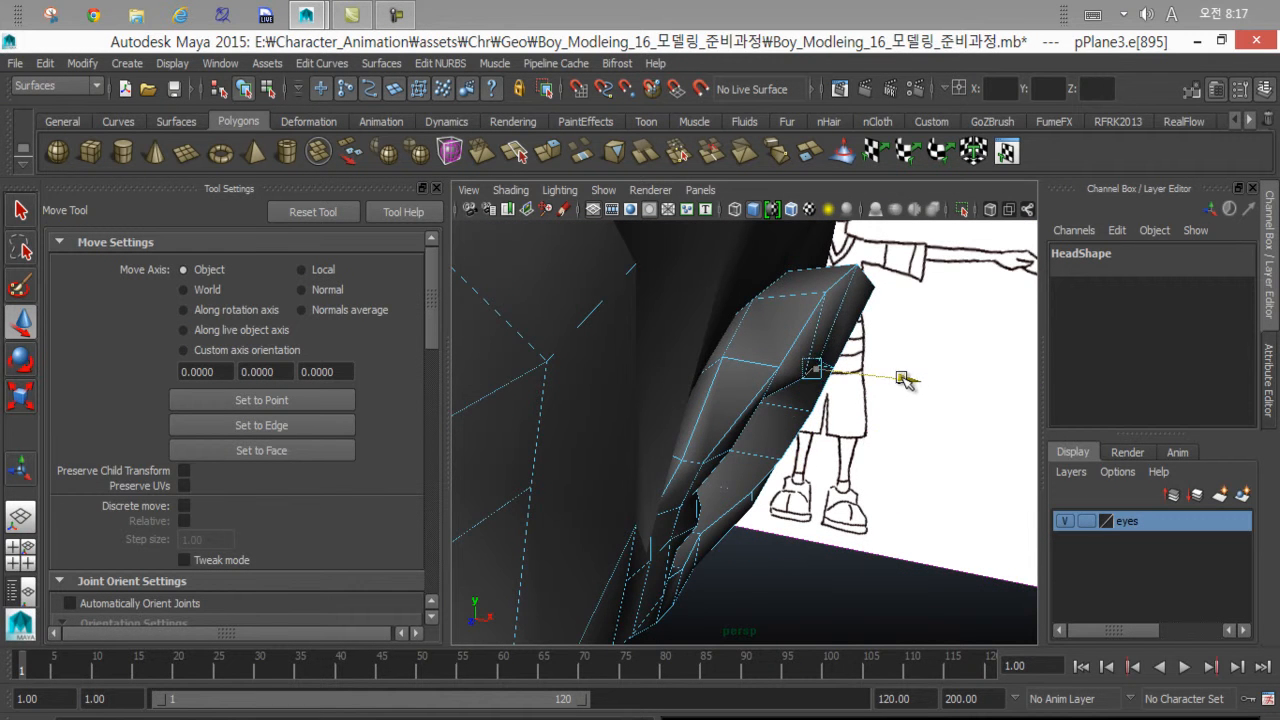
{"action": "mouse_move", "coordinate": [895, 377]}
{"action": "left_mouse_down", "text": "alt"}
{"action": "mouse_move", "coordinate": [775, 368]}
{"action": "mouse_move", "coordinate": [693, 401]}
{"action": "mouse_move", "coordinate": [709, 306]}
{"action": "mouse_move", "coordinate": [815, 393]}
{"action": "mouse_move", "coordinate": [826, 452]}
{"action": "mouse_move", "coordinate": [855, 388]}
{"action": "mouse_move", "coordinate": [763, 405]}
{"action": "left_mouse_up", "text": "alt"}
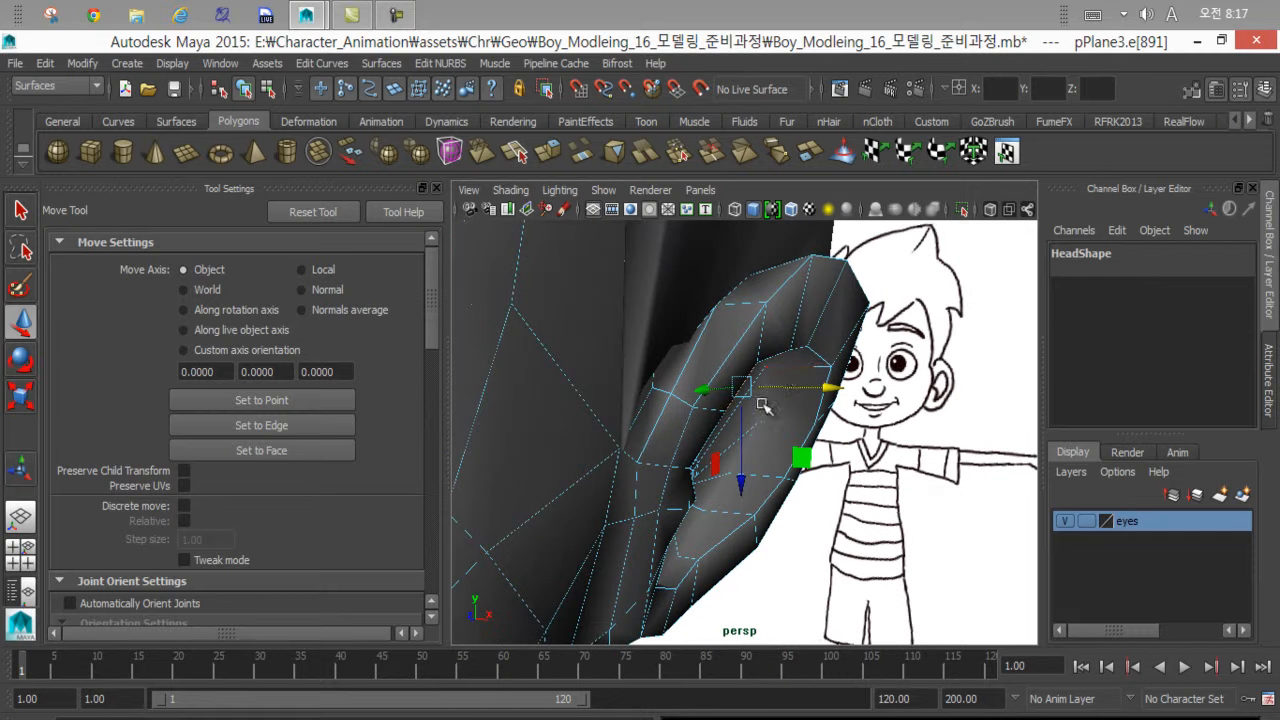
Adjust the edge on the inner side of the ear's upper rim.
{"action": "left_click", "coordinate": [956, 411]}
{"action": "left_click", "coordinate": [777, 353]}
{"action": "left_click_drag", "start_coordinate": [777, 353], "coordinate": [815, 450], "text": "alt"}
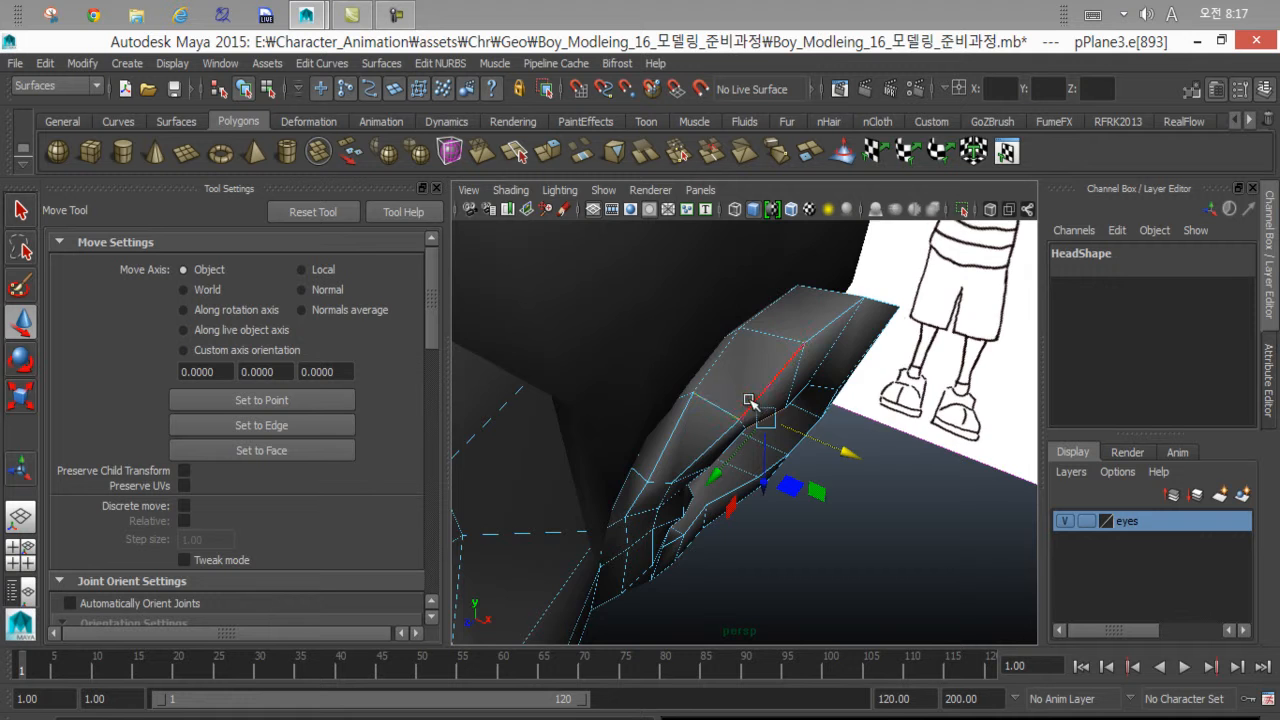
{"action": "left_click_drag", "start_coordinate": [749, 400], "coordinate": [705, 396], "text": "alt"}
Adjust the vertex on the inner fold of the ear in vertex mode.
{"action": "right_click_drag", "start_coordinate": [718, 362], "coordinate": [663, 302]}
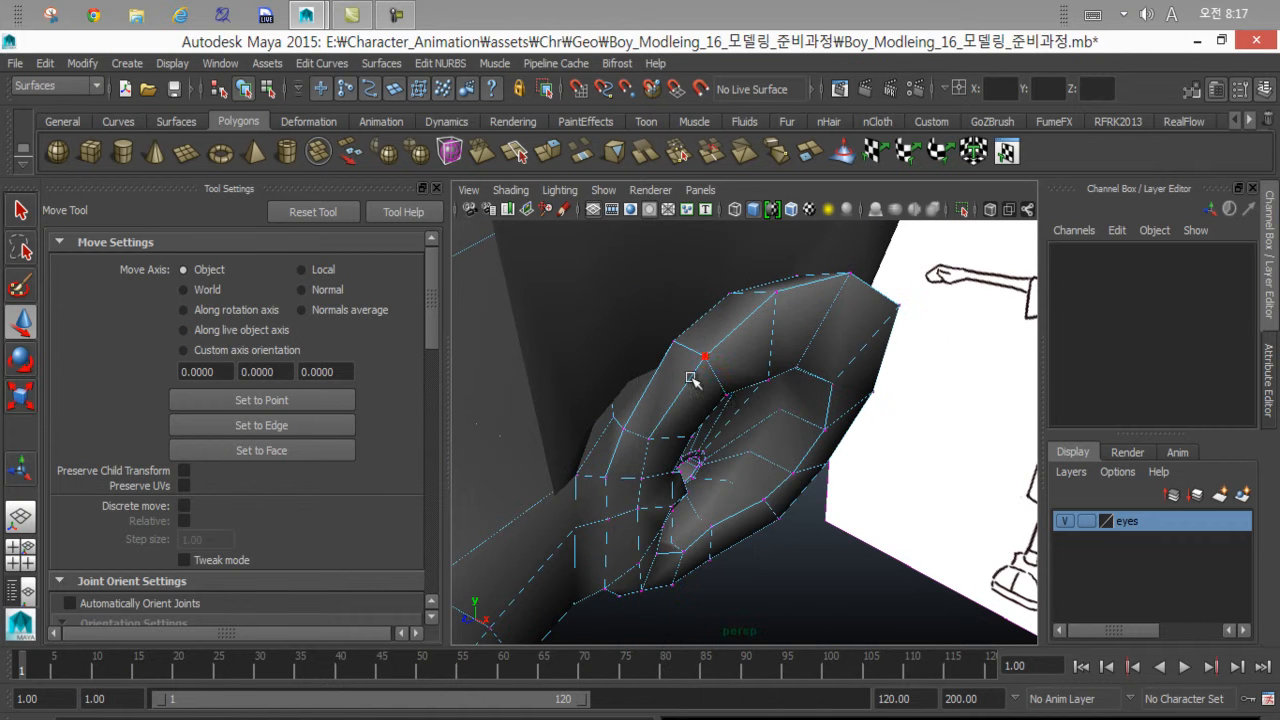
{"action": "left_click", "coordinate": [724, 394]}
{"action": "left_click_drag", "start_coordinate": [724, 394], "coordinate": [806, 452], "text": "alt"}
{"action": "left_click_drag", "start_coordinate": [806, 452], "coordinate": [660, 386], "text": "alt"}
{"action": "middle_click_drag", "start_coordinate": [660, 386], "coordinate": [740, 460], "text": "alt"}
{"action": "left_click_drag", "start_coordinate": [740, 460], "coordinate": [700, 371], "text": "alt"}
{"action": "left_click", "coordinate": [724, 400]}
Move the bottom edge of the hair's sideburn so it fits against the head in front of the ear.
{"action": "left_click", "coordinate": [790, 249]}
{"action": "right_click_drag", "start_coordinate": [694, 300], "coordinate": [617, 291]}
{"action": "left_click_drag", "start_coordinate": [748, 337], "coordinate": [730, 435], "text": "alt"}
{"action": "left_click", "coordinate": [755, 413]}
{"action": "left_click", "coordinate": [773, 437], "text": "shift"}
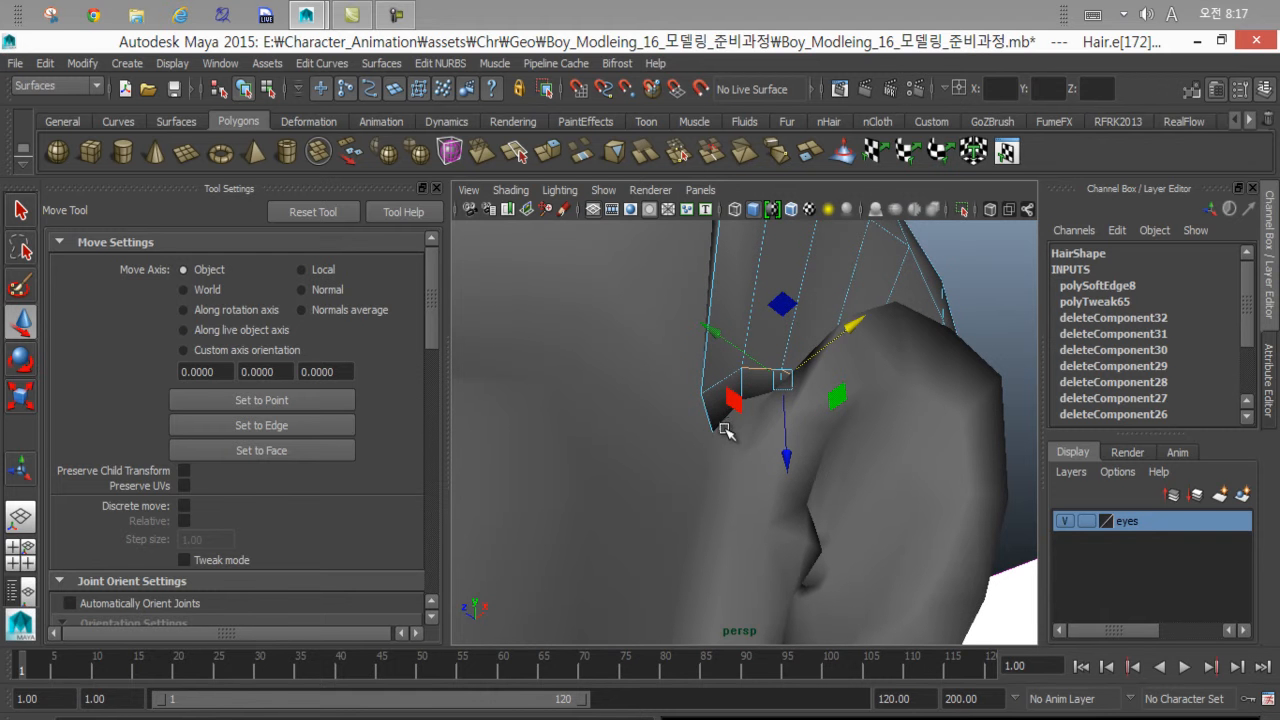
{"action": "key", "text": "4"}
{"action": "left_click", "coordinate": [728, 424]}
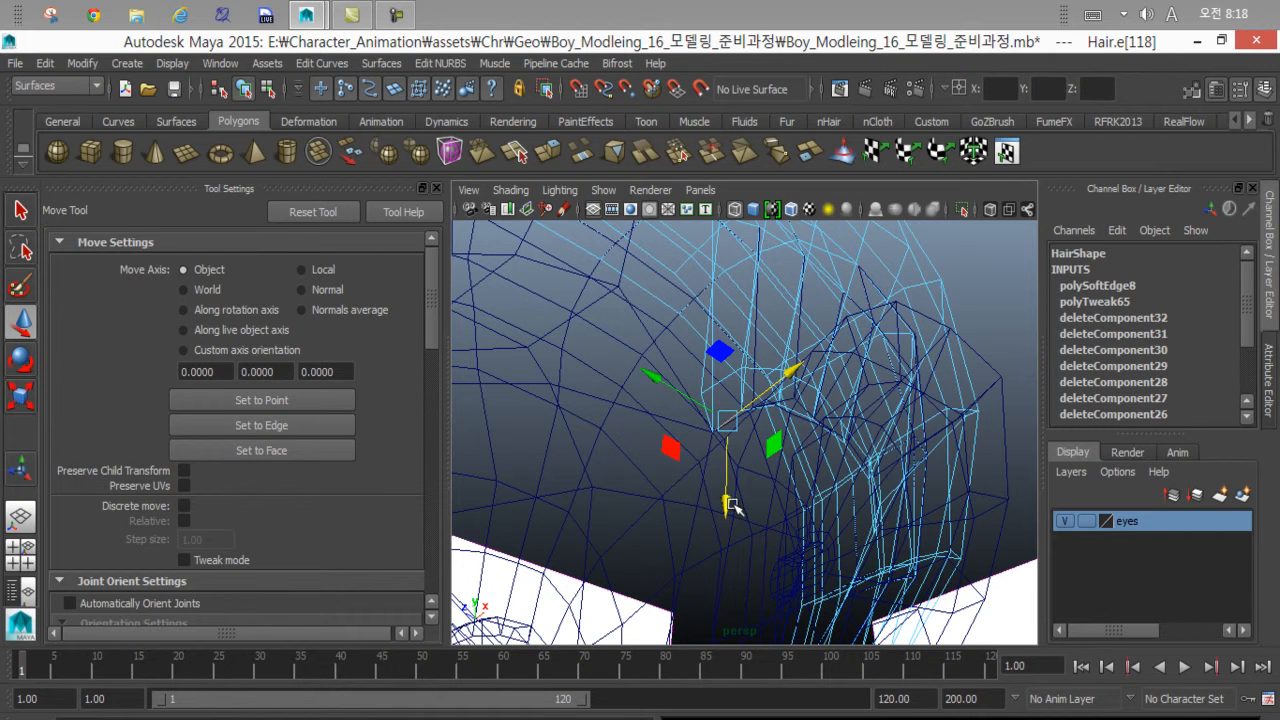
{"action": "key", "text": "5"}
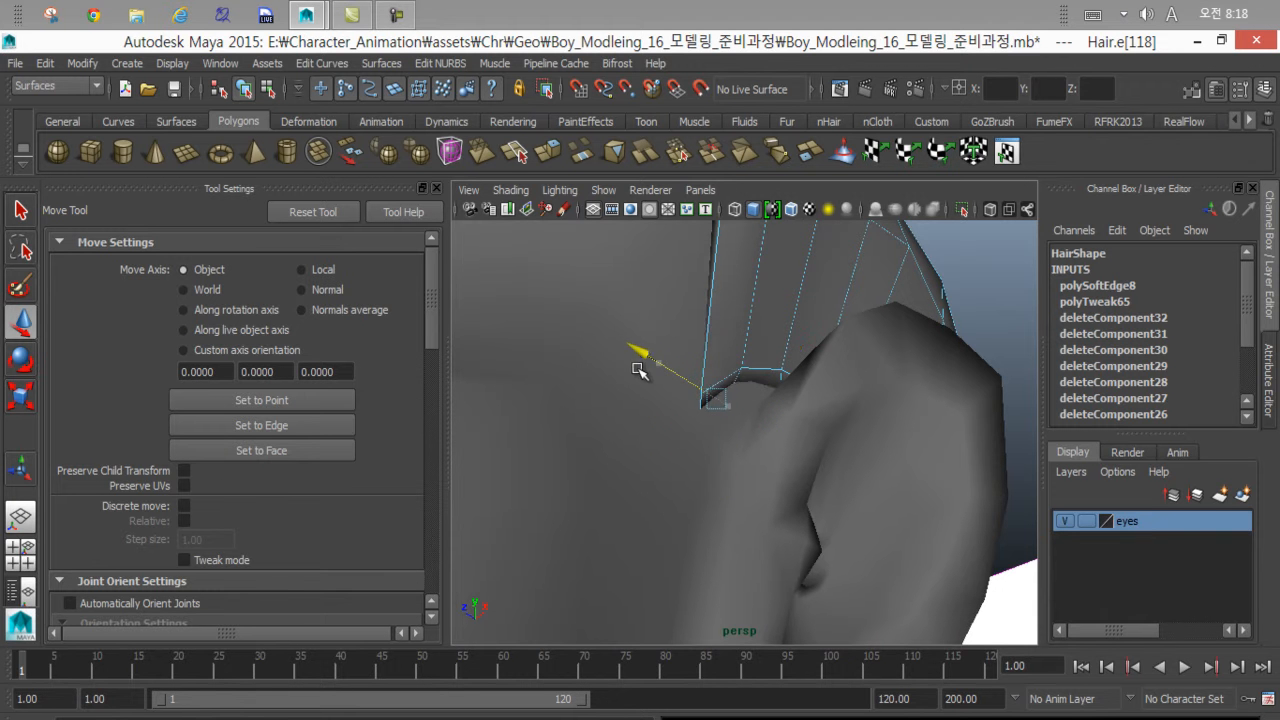
{"action": "left_click_drag", "start_coordinate": [633, 370], "coordinate": [717, 625], "text": "alt"}
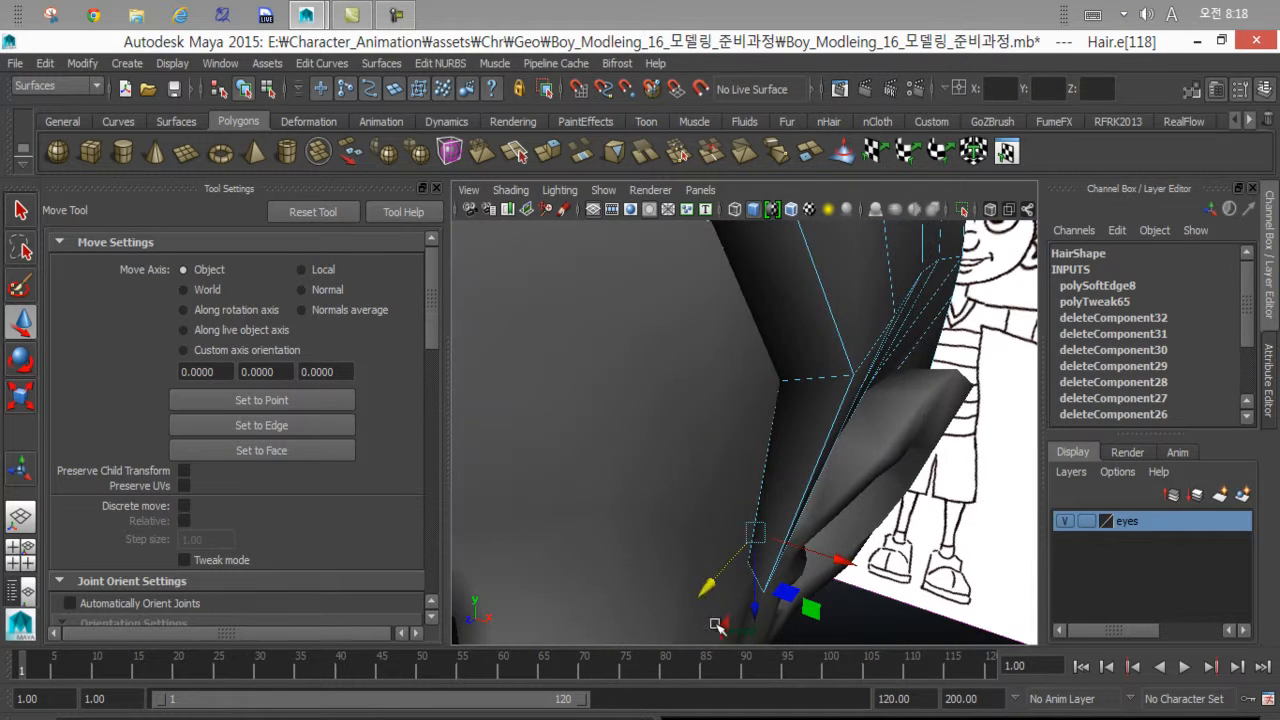
Reposition the hairline edges at the temple and the side of the forehead.
{"action": "left_click", "coordinate": [773, 466]}
{"action": "mouse_move", "coordinate": [773, 466]}
{"action": "left_mouse_down", "text": "alt"}
{"action": "mouse_move", "coordinate": [746, 491]}
{"action": "mouse_move", "coordinate": [694, 487]}
{"action": "mouse_move", "coordinate": [603, 531]}
{"action": "mouse_move", "coordinate": [623, 520]}
{"action": "mouse_move", "coordinate": [600, 440]}
{"action": "mouse_move", "coordinate": [585, 487]}
{"action": "mouse_move", "coordinate": [586, 449]}
{"action": "mouse_move", "coordinate": [650, 390]}
{"action": "mouse_move", "coordinate": [690, 285]}
{"action": "mouse_move", "coordinate": [734, 371]}
{"action": "mouse_move", "coordinate": [654, 434]}
{"action": "mouse_move", "coordinate": [670, 403]}
{"action": "mouse_move", "coordinate": [634, 360]}
{"action": "mouse_move", "coordinate": [629, 437]}
{"action": "mouse_move", "coordinate": [623, 370]}
{"action": "mouse_move", "coordinate": [835, 466]}
{"action": "mouse_move", "coordinate": [760, 440]}
{"action": "mouse_move", "coordinate": [706, 500]}
{"action": "mouse_move", "coordinate": [626, 405]}
{"action": "left_mouse_up", "text": "alt"}
{"action": "left_click", "coordinate": [690, 285]}
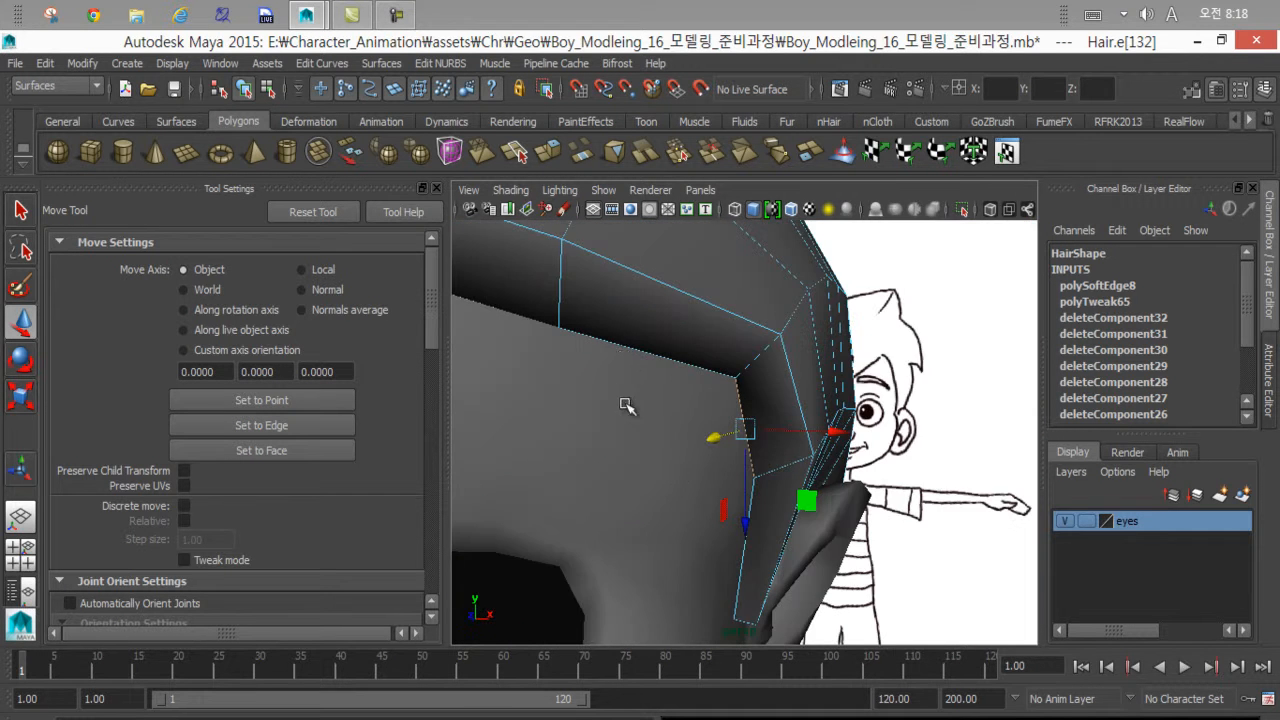
{"action": "left_click", "coordinate": [626, 346]}
{"action": "mouse_move", "coordinate": [626, 350]}
{"action": "left_mouse_down", "text": "alt"}
{"action": "mouse_move", "coordinate": [634, 397]}
{"action": "mouse_move", "coordinate": [604, 415]}
{"action": "mouse_move", "coordinate": [554, 411]}
{"action": "mouse_move", "coordinate": [676, 378]}
{"action": "left_mouse_up", "text": "alt"}
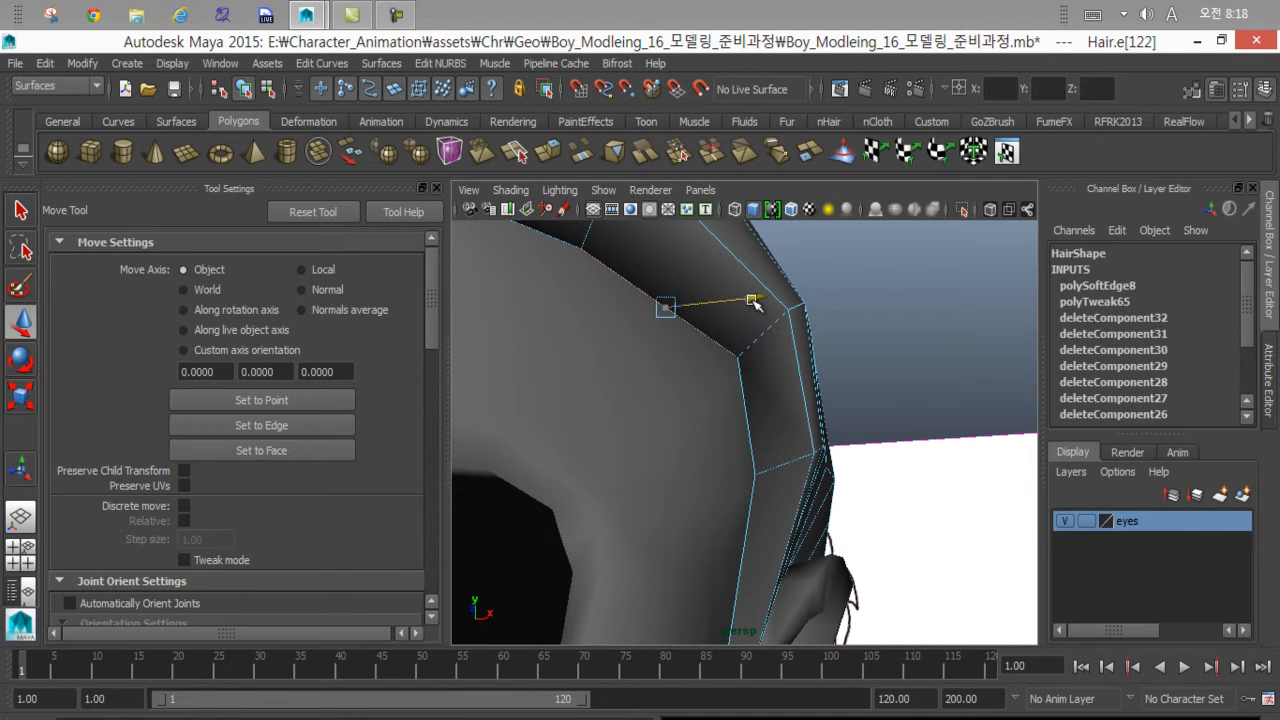
{"action": "left_click_drag", "start_coordinate": [748, 303], "coordinate": [722, 402], "text": "alt"}
Select the hidden lower corner edge of the hair behind the ear, using wireframe display.
{"action": "right_click_drag", "start_coordinate": [722, 402], "coordinate": [814, 443], "text": "alt"}
{"action": "left_click_drag", "start_coordinate": [814, 443], "coordinate": [760, 420], "text": "alt"}
{"action": "right_click_drag", "start_coordinate": [760, 420], "coordinate": [737, 489], "text": "alt"}
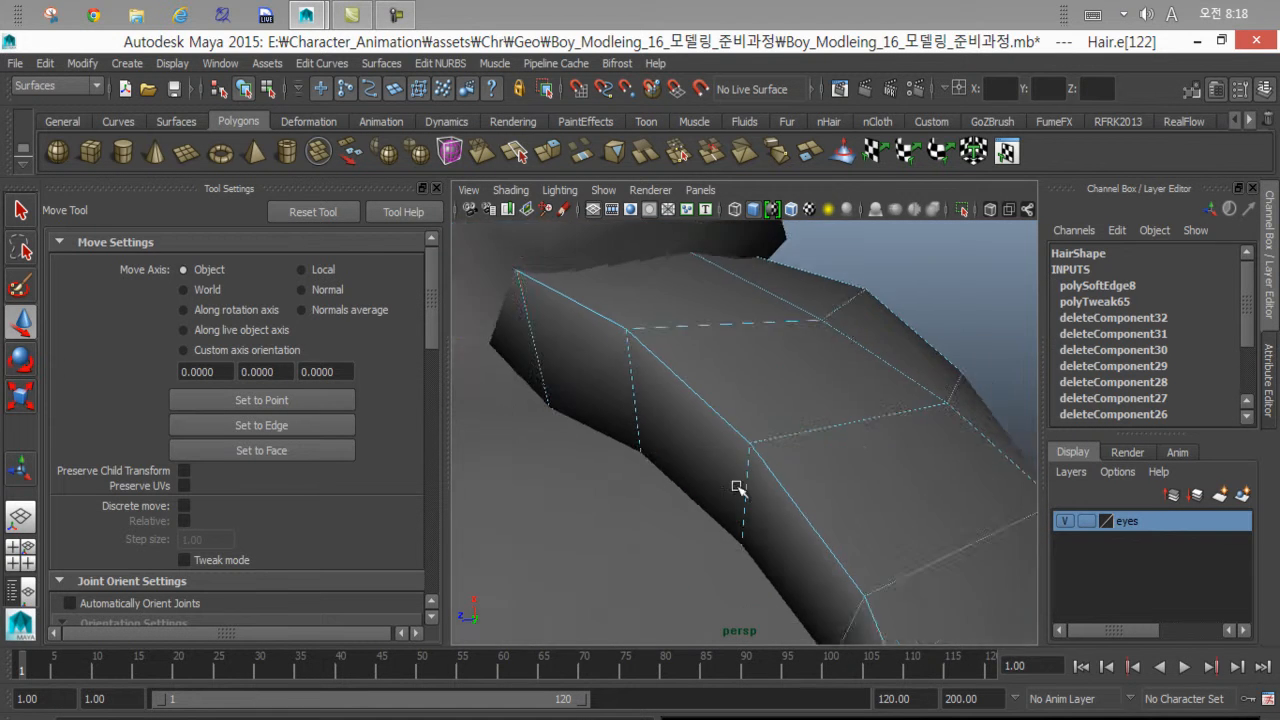
{"action": "middle_click_drag", "start_coordinate": [640, 452], "coordinate": [736, 492], "text": "alt"}
{"action": "left_click_drag", "start_coordinate": [736, 492], "coordinate": [577, 426], "text": "alt"}
{"action": "left_click", "coordinate": [652, 380]}
{"action": "key", "text": "4"}
{"action": "right_click_drag", "start_coordinate": [577, 426], "coordinate": [654, 449], "text": "alt"}
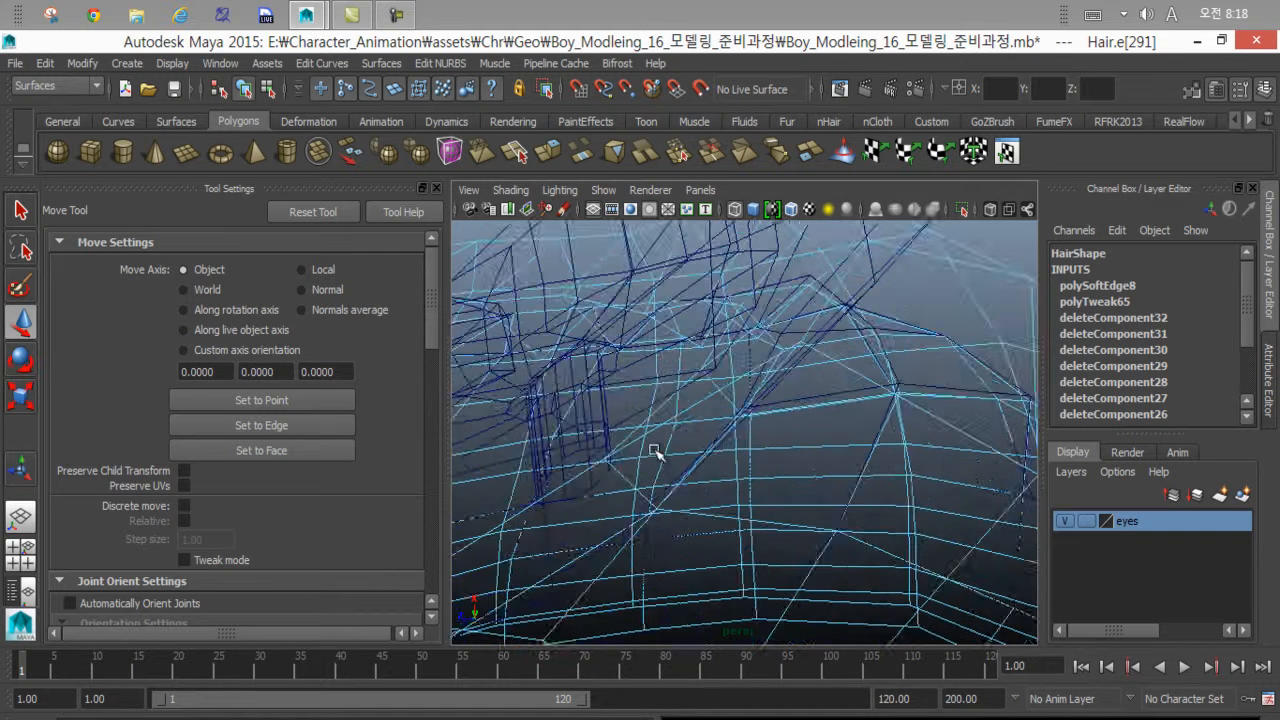
{"action": "middle_click_drag", "start_coordinate": [654, 449], "coordinate": [713, 412], "text": "alt"}
{"action": "left_click", "coordinate": [718, 390]}
{"action": "left_click_drag", "start_coordinate": [718, 392], "coordinate": [712, 468], "text": "alt"}
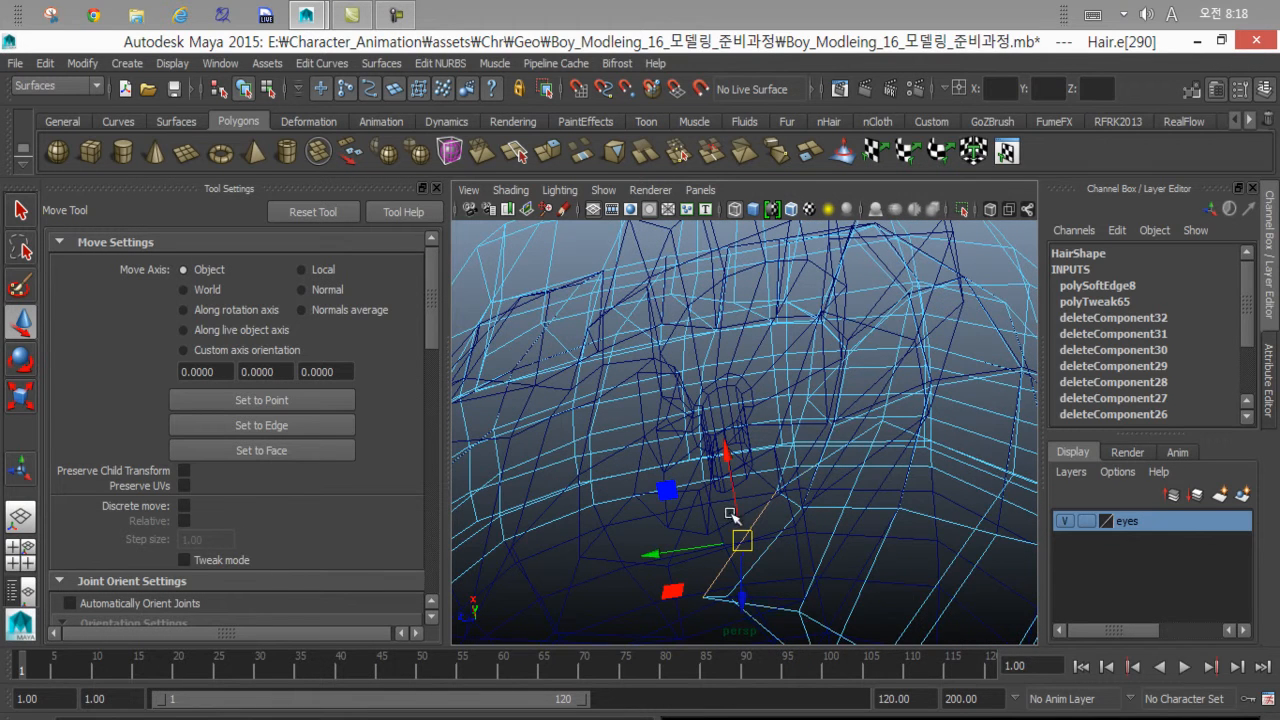
Turn on soft selection, adjust its falloff, and move the hair's lower corner edge away from the back of the ear.
{"action": "key", "text": "b"}
{"action": "left_click_drag", "start_coordinate": [693, 546], "coordinate": [648, 494], "text": "alt"}
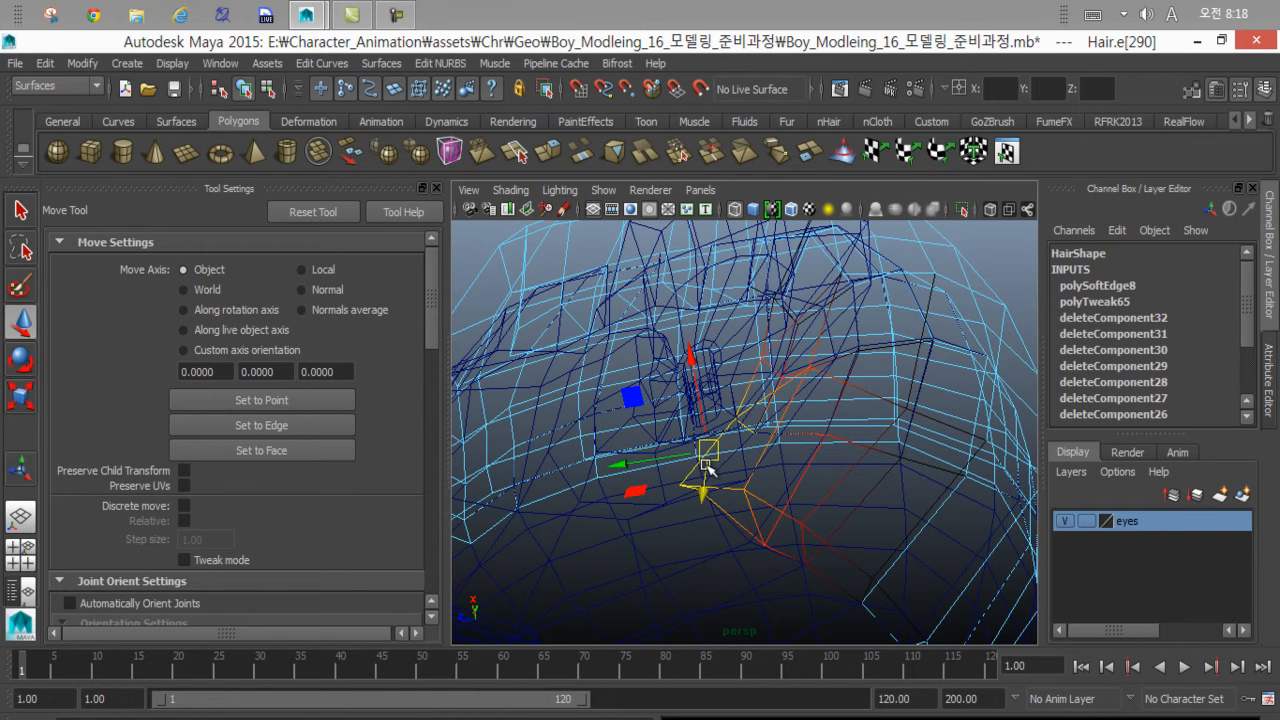
{"action": "key", "text": "b"}
{"action": "key", "text": "b"}
{"action": "key", "text": "5"}
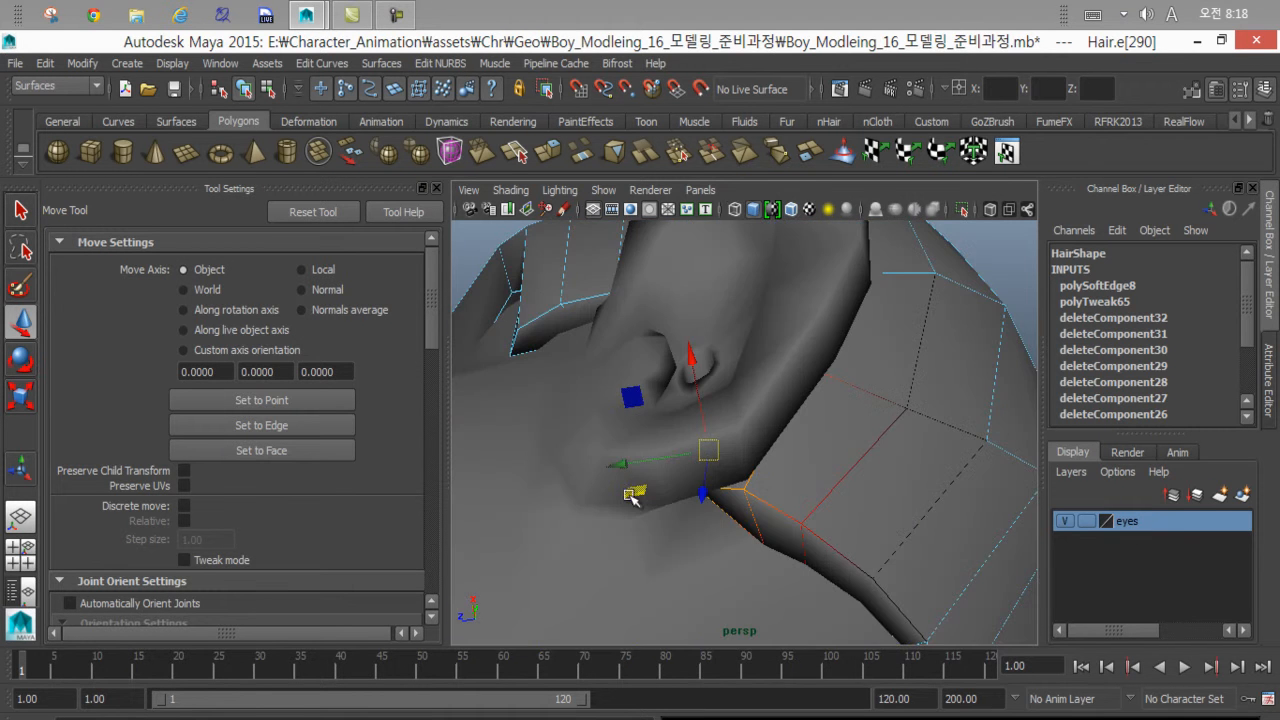
{"action": "left_click_drag", "start_coordinate": [614, 465], "coordinate": [637, 468]}
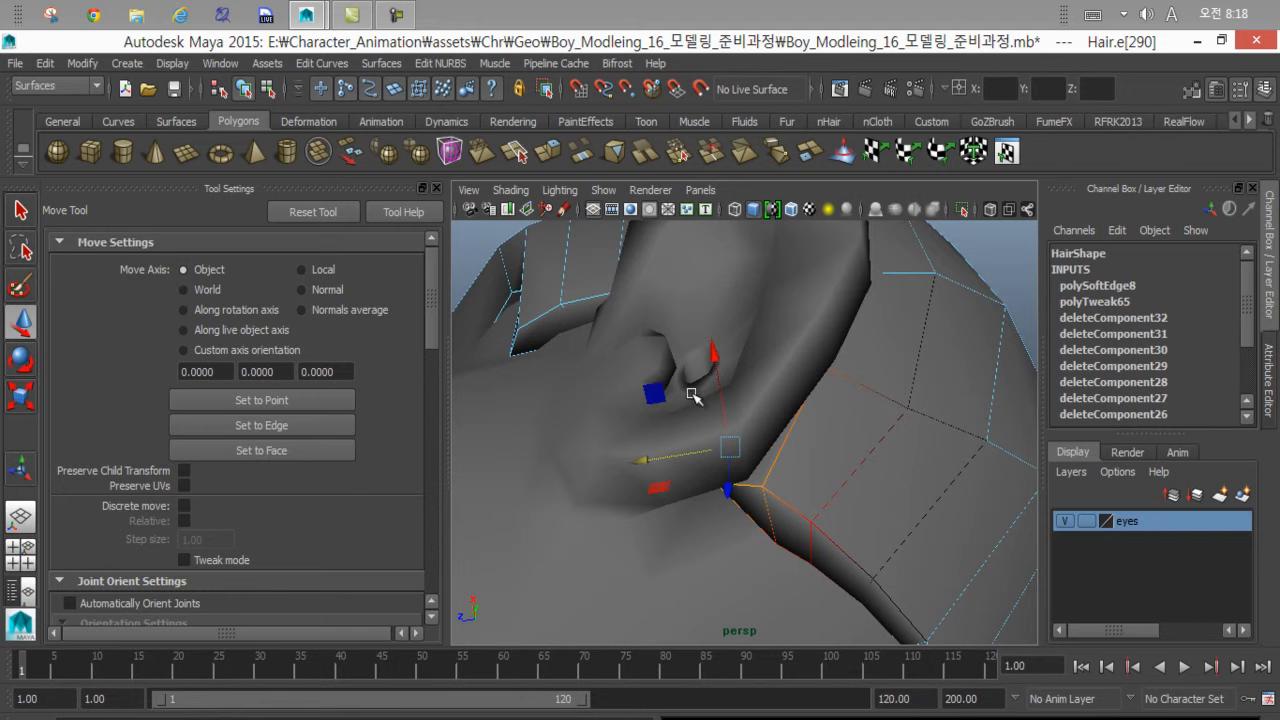
{"action": "left_click_drag", "start_coordinate": [711, 386], "coordinate": [644, 420], "text": "alt"}
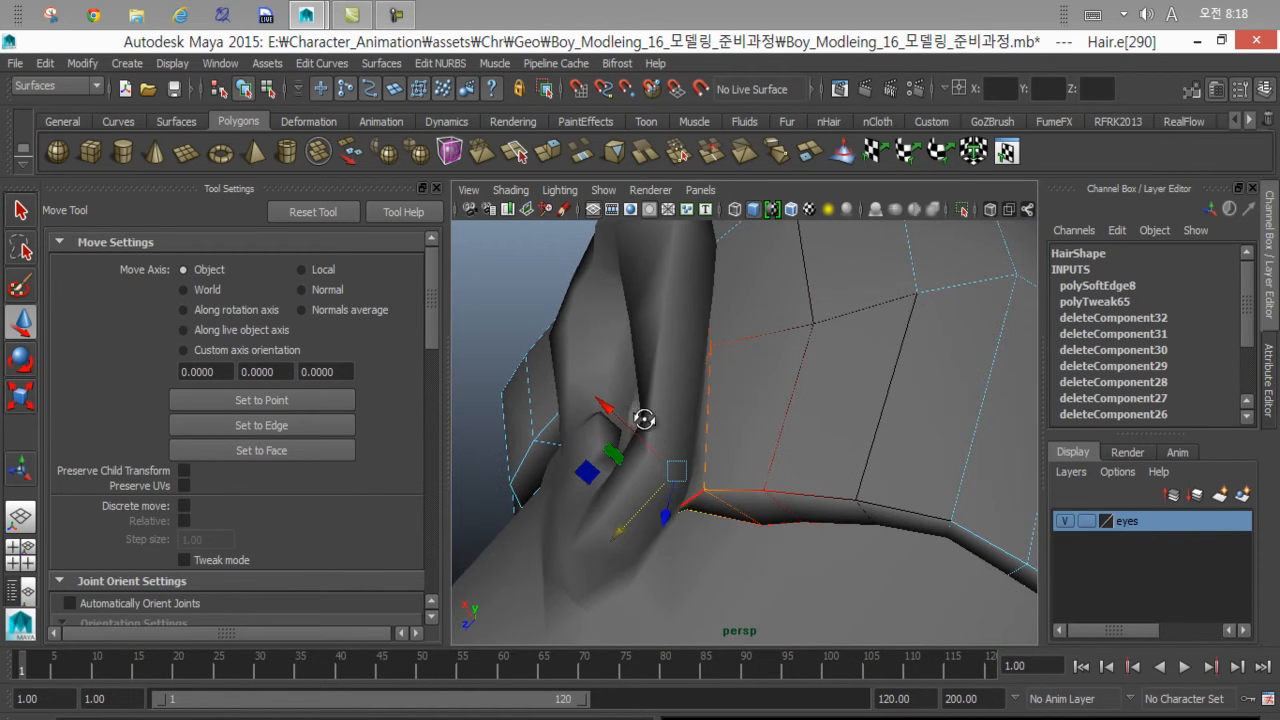
{"action": "middle_click_drag", "start_coordinate": [613, 536], "coordinate": [637, 514]}
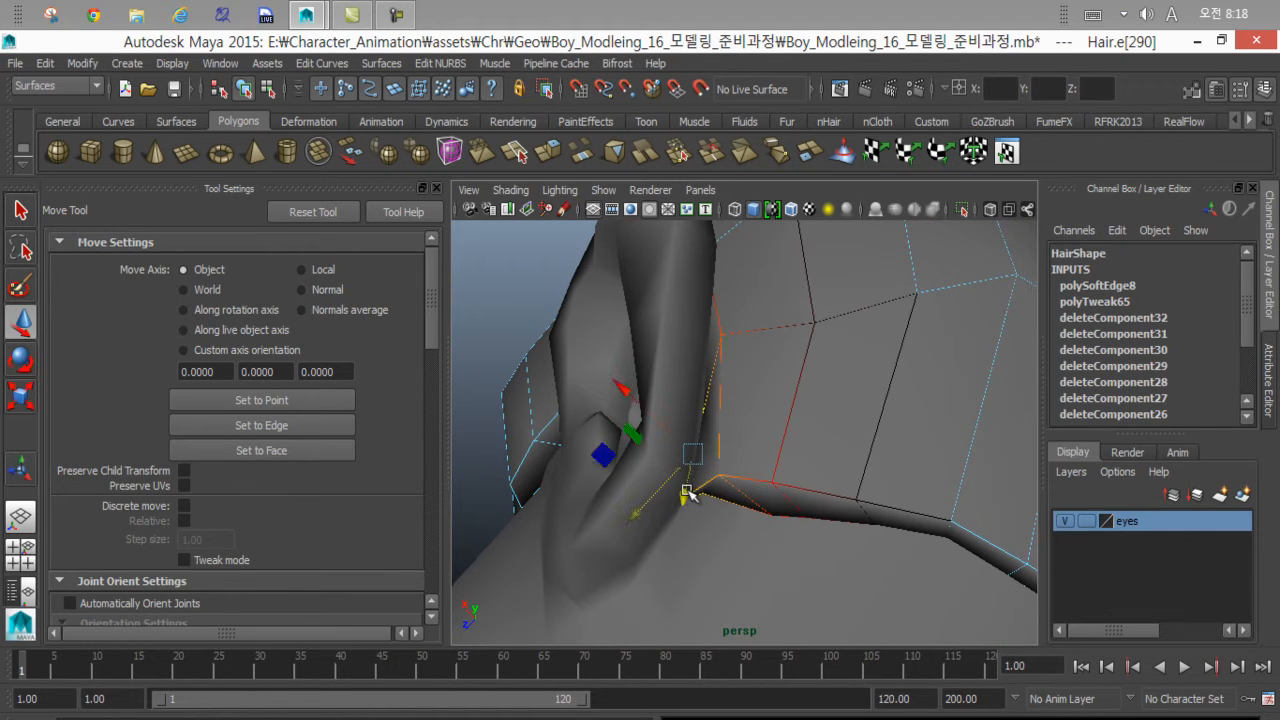
{"action": "left_click_drag", "start_coordinate": [687, 491], "coordinate": [680, 569]}
{"action": "middle_click_drag", "start_coordinate": [680, 569], "coordinate": [683, 464], "text": "alt"}
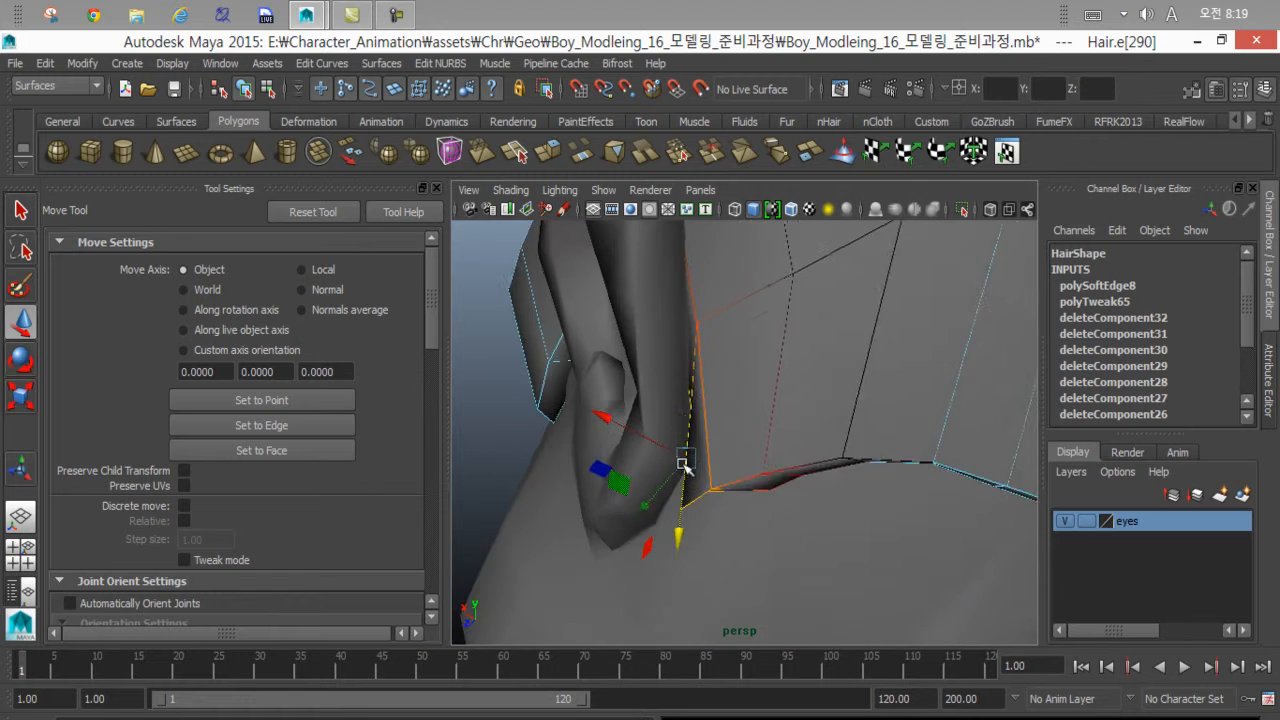
Move the softly selected hair corner toward the head surface so it sits closely behind the ear.
{"action": "left_click_drag", "start_coordinate": [683, 462], "coordinate": [631, 526], "text": "alt"}
{"action": "left_click_drag", "start_coordinate": [608, 494], "coordinate": [631, 414]}
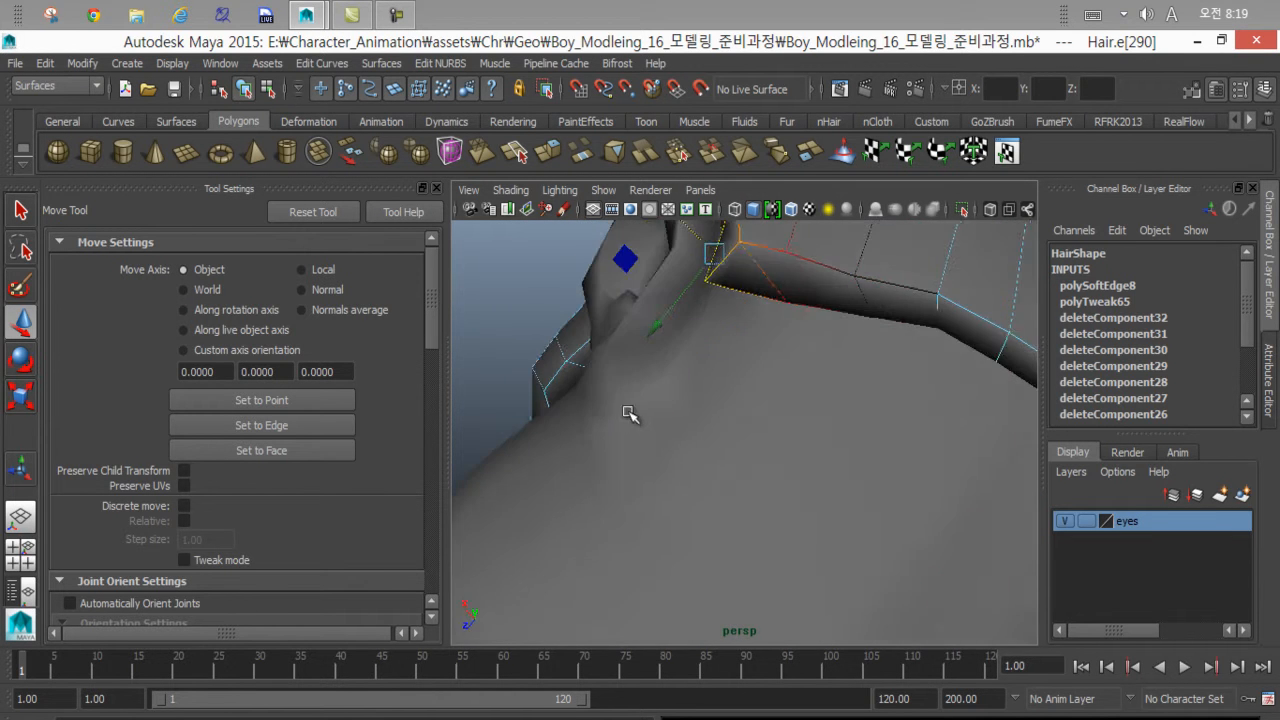
{"action": "middle_click_drag", "start_coordinate": [631, 414], "coordinate": [654, 460], "text": "alt"}
{"action": "left_click_drag", "start_coordinate": [654, 460], "coordinate": [676, 432], "text": "alt"}
{"action": "middle_click_drag", "start_coordinate": [676, 432], "coordinate": [685, 537], "text": "alt"}
{"action": "left_click_drag", "start_coordinate": [685, 537], "coordinate": [689, 555], "text": "alt"}
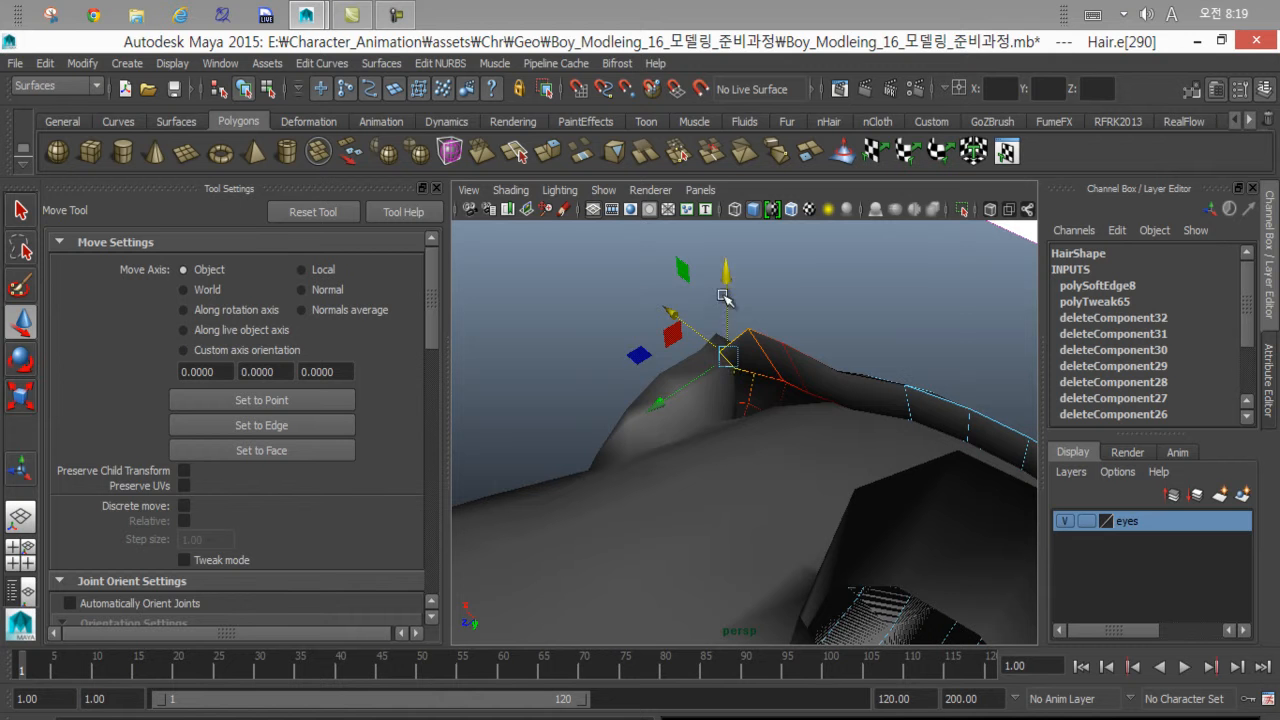
{"action": "left_click_drag", "start_coordinate": [725, 297], "coordinate": [737, 310]}
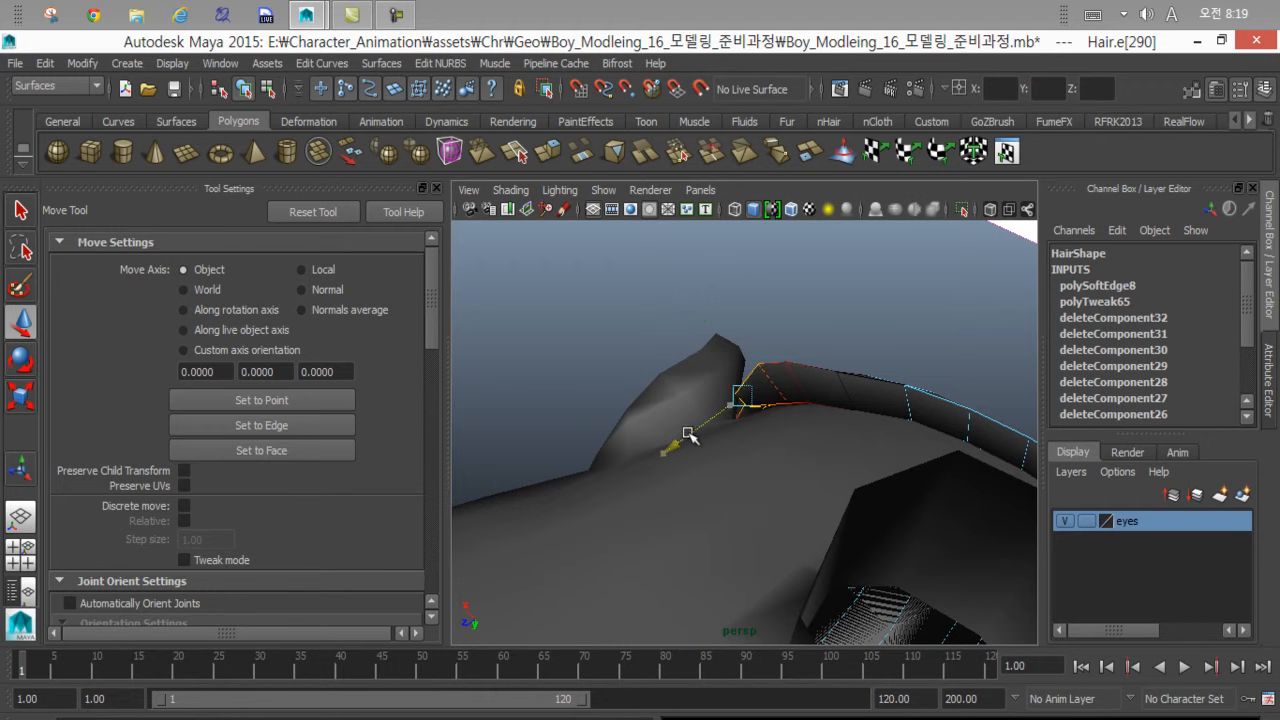
Select the hair edge behind the middle of the ear, adjust the soft-selection falloff, and fit the edge to the ear.
{"action": "mouse_move", "coordinate": [688, 366]}
{"action": "left_mouse_down", "text": "alt"}
{"action": "mouse_move", "coordinate": [717, 466]}
{"action": "mouse_move", "coordinate": [711, 491]}
{"action": "mouse_move", "coordinate": [698, 480]}
{"action": "mouse_move", "coordinate": [680, 434]}
{"action": "mouse_move", "coordinate": [686, 366]}
{"action": "mouse_move", "coordinate": [729, 423]}
{"action": "mouse_move", "coordinate": [751, 494]}
{"action": "mouse_move", "coordinate": [651, 506]}
{"action": "mouse_move", "coordinate": [709, 534]}
{"action": "mouse_move", "coordinate": [563, 560]}
{"action": "mouse_move", "coordinate": [603, 531]}
{"action": "left_mouse_up", "text": "alt"}
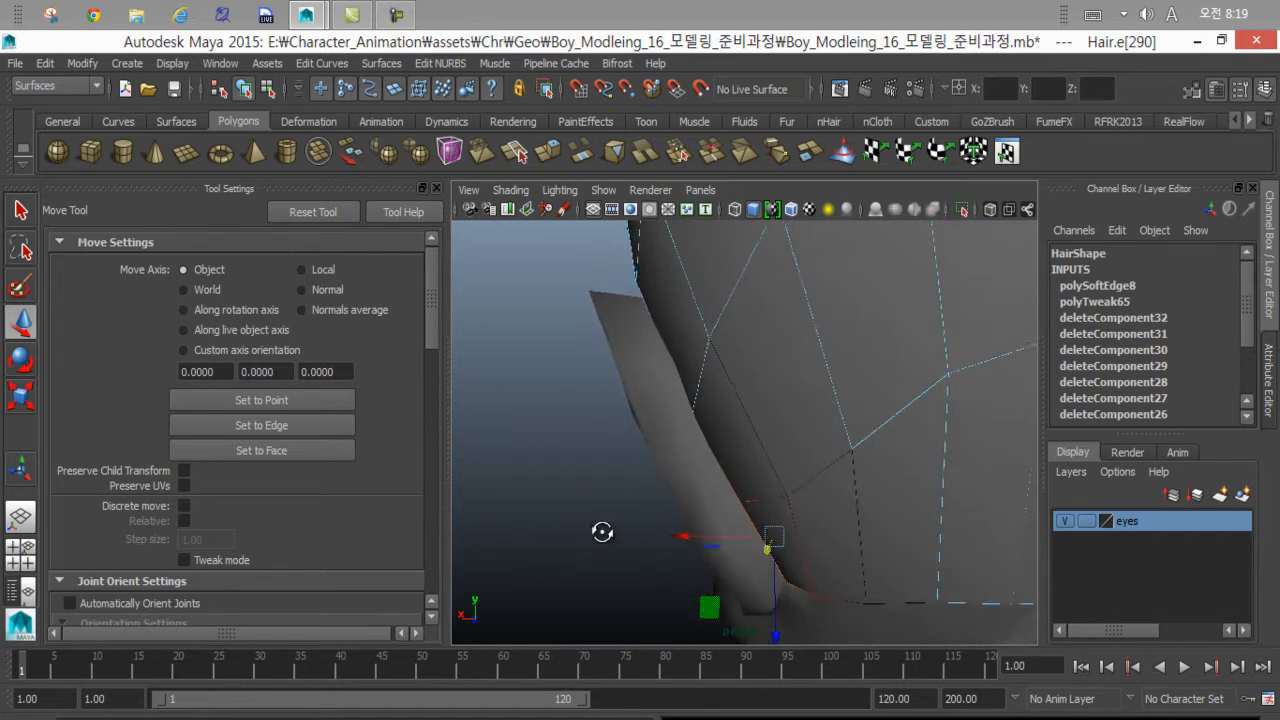
{"action": "right_click_drag", "start_coordinate": [603, 531], "coordinate": [714, 554], "text": "alt"}
{"action": "key", "text": "4"}
{"action": "mouse_move", "coordinate": [689, 509]}
{"action": "left_mouse_down", "text": "alt"}
{"action": "mouse_move", "coordinate": [800, 423]}
{"action": "mouse_move", "coordinate": [763, 437]}
{"action": "mouse_move", "coordinate": [763, 397]}
{"action": "mouse_move", "coordinate": [712, 355]}
{"action": "mouse_move", "coordinate": [480, 420]}
{"action": "mouse_move", "coordinate": [551, 437]}
{"action": "mouse_move", "coordinate": [651, 400]}
{"action": "mouse_move", "coordinate": [577, 374]}
{"action": "mouse_move", "coordinate": [597, 354]}
{"action": "mouse_move", "coordinate": [614, 391]}
{"action": "mouse_move", "coordinate": [660, 398]}
{"action": "mouse_move", "coordinate": [563, 374]}
{"action": "mouse_move", "coordinate": [640, 483]}
{"action": "mouse_move", "coordinate": [703, 523]}
{"action": "mouse_move", "coordinate": [665, 488]}
{"action": "left_mouse_up", "text": "alt"}
{"action": "left_click", "coordinate": [711, 346]}
{"action": "key", "text": "5"}
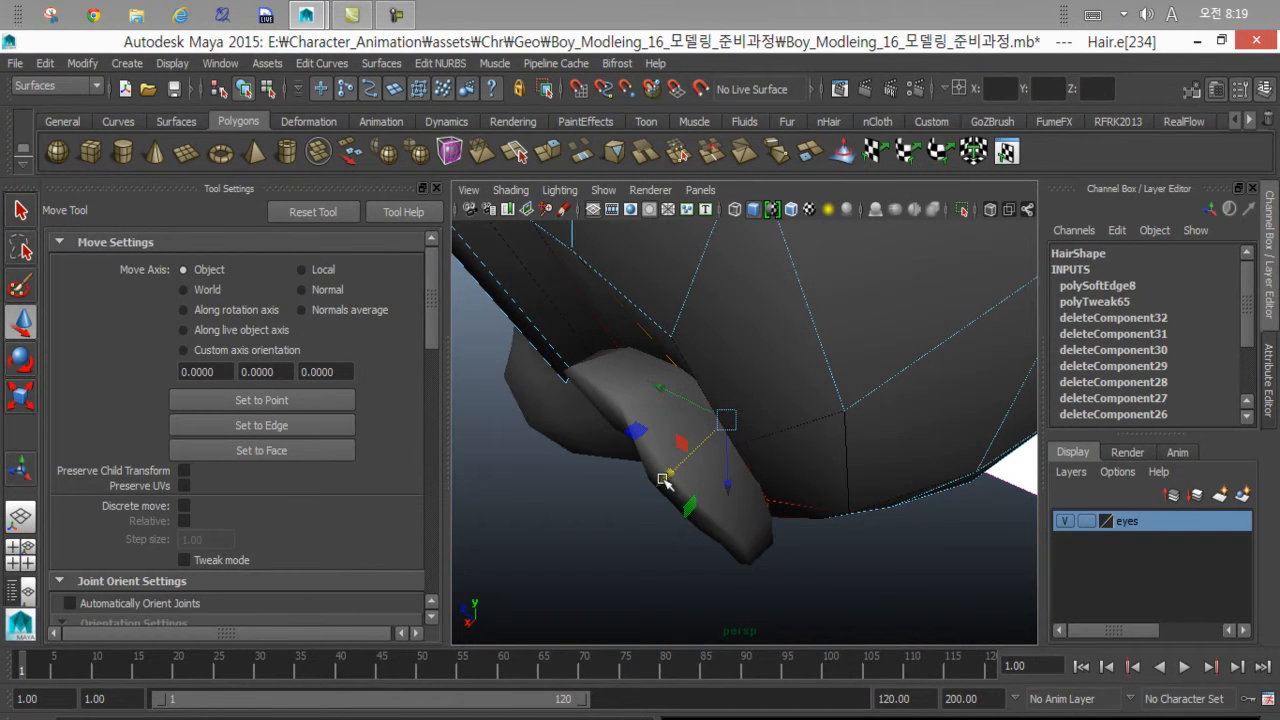
{"action": "key", "text": "b"}
{"action": "left_click_drag", "start_coordinate": [703, 420], "coordinate": [745, 424]}
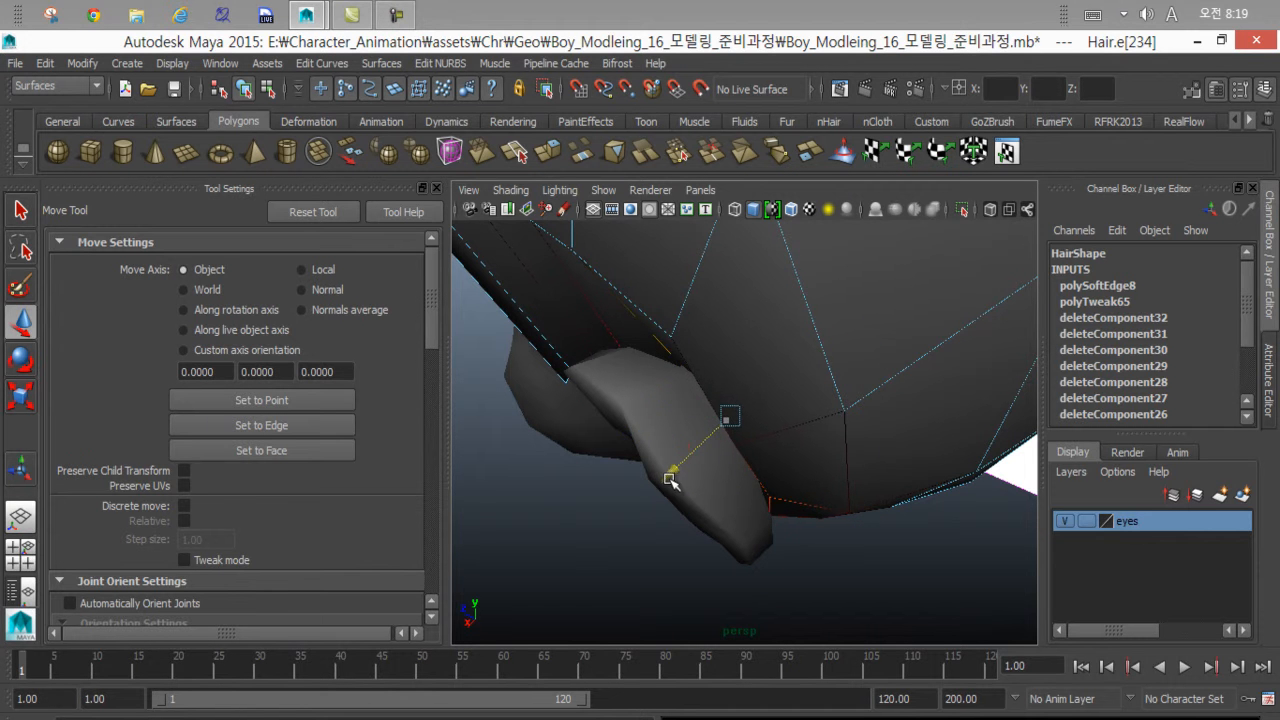
{"action": "left_click_drag", "start_coordinate": [675, 496], "coordinate": [708, 490], "text": "alt"}
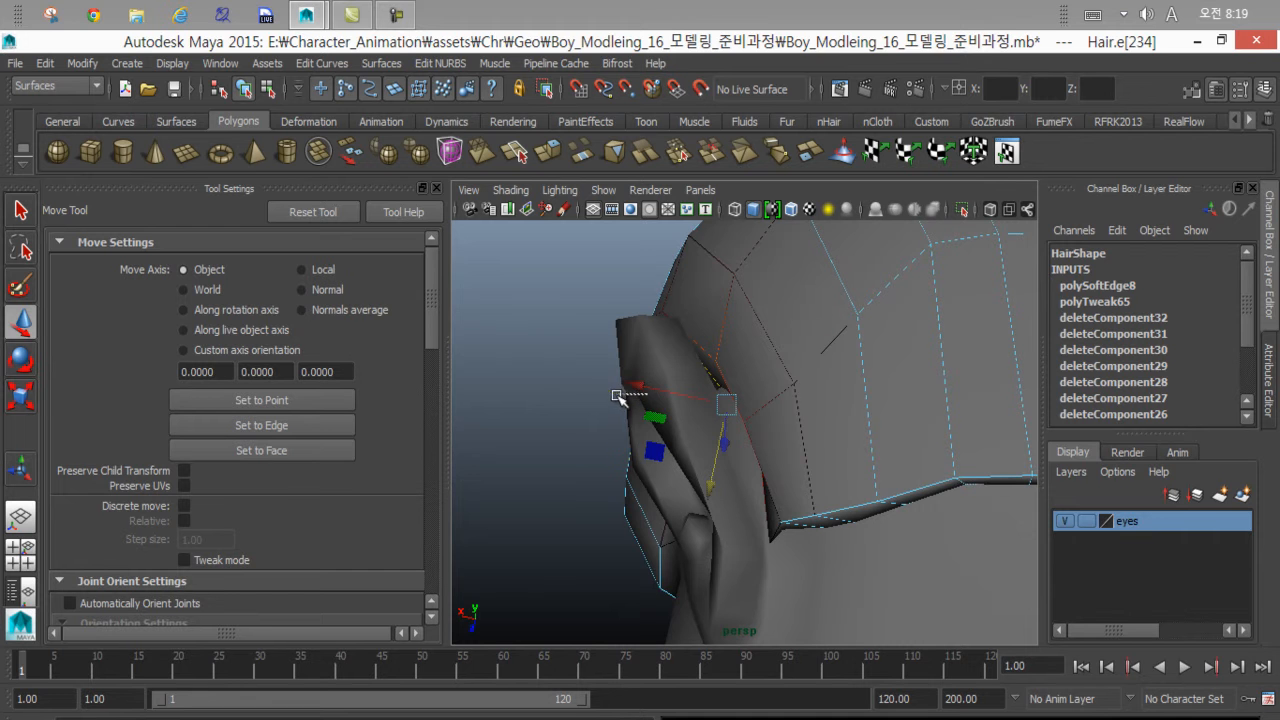
{"action": "left_click_drag", "start_coordinate": [616, 396], "coordinate": [680, 391]}
Reposition the hair edge behind the upper part of the ear with soft selection.
{"action": "left_click", "coordinate": [672, 332]}
{"action": "left_click_drag", "start_coordinate": [674, 334], "coordinate": [624, 343], "text": "alt"}
{"action": "left_click_drag", "start_coordinate": [622, 344], "coordinate": [767, 530], "text": "alt"}
{"action": "left_click_drag", "start_coordinate": [720, 464], "coordinate": [757, 493], "text": "alt"}
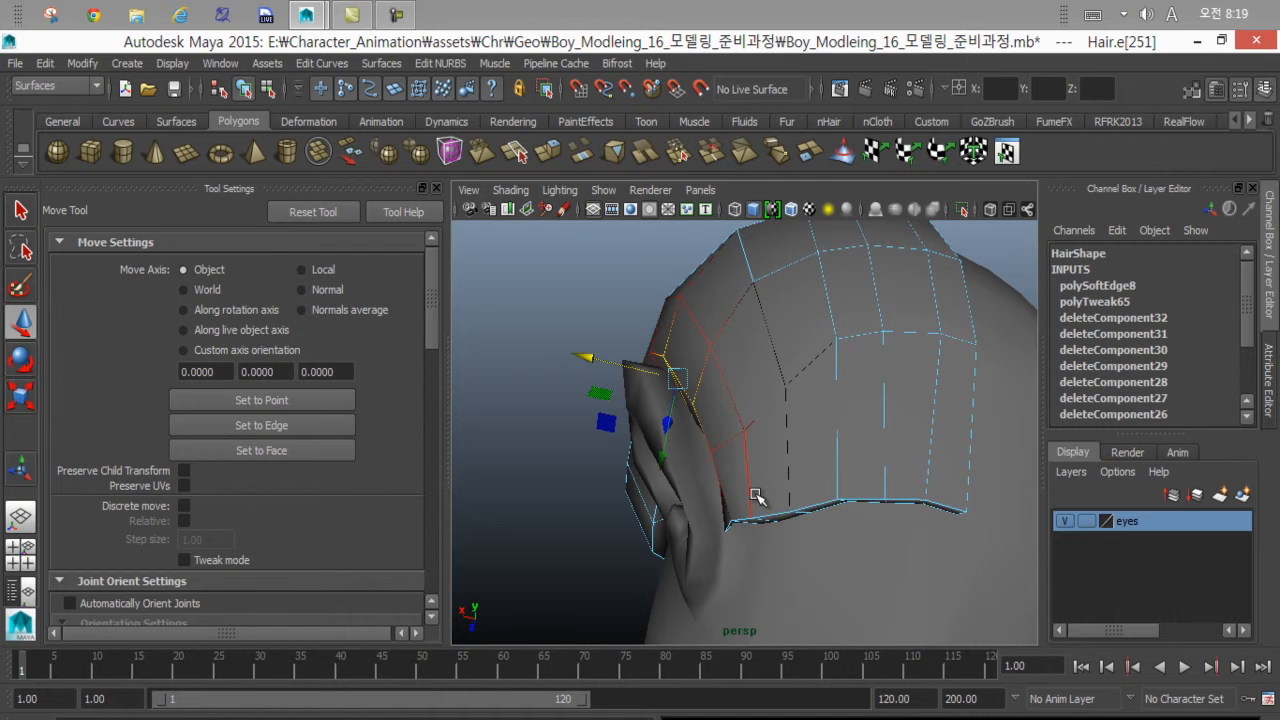
Return to object selection, select the whole hair mesh, and view the head from the front.
{"action": "right_click_drag", "start_coordinate": [781, 294], "coordinate": [852, 261]}
{"action": "left_click", "coordinate": [766, 310]}
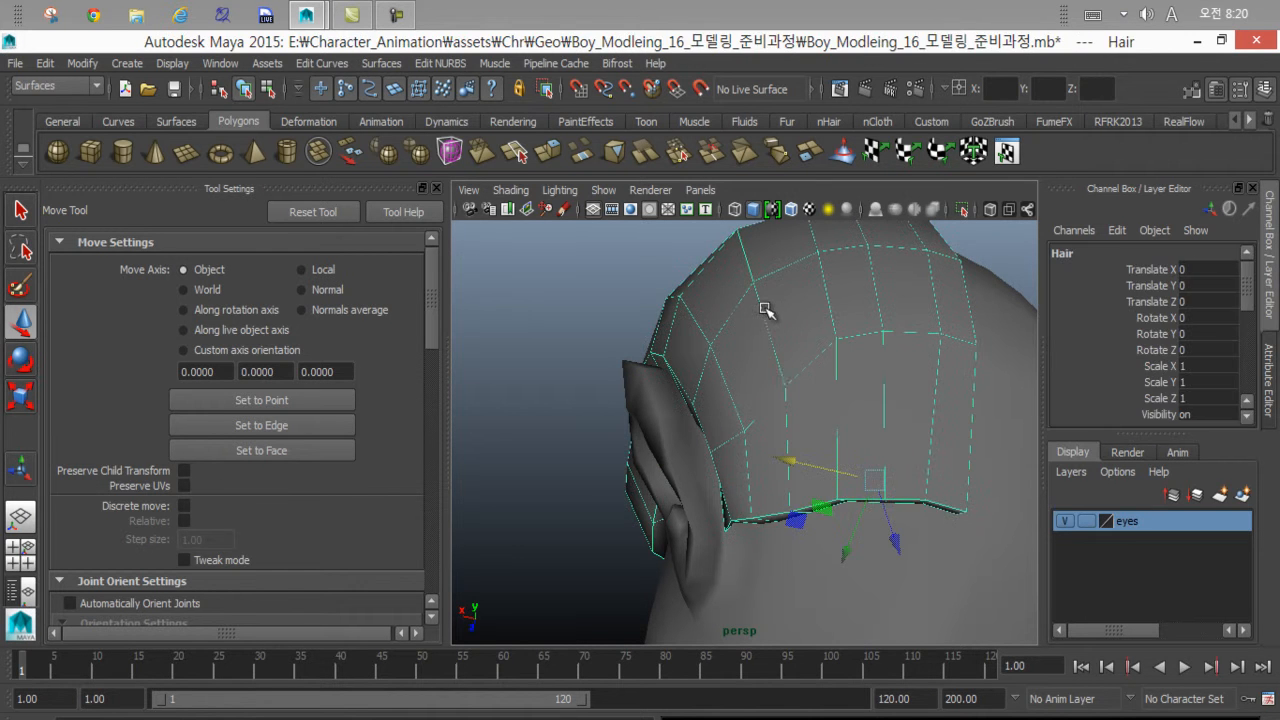
{"action": "left_click_drag", "start_coordinate": [829, 481], "coordinate": [1125, 488], "text": "alt"}
{"action": "middle_click_drag", "start_coordinate": [930, 450], "coordinate": [723, 514], "text": "alt"}
{"action": "scroll", "coordinate": [713, 432], "scroll_direction": "down", "scroll_amount": 6}
{"action": "left_click_drag", "start_coordinate": [723, 514], "coordinate": [817, 519], "text": "alt"}
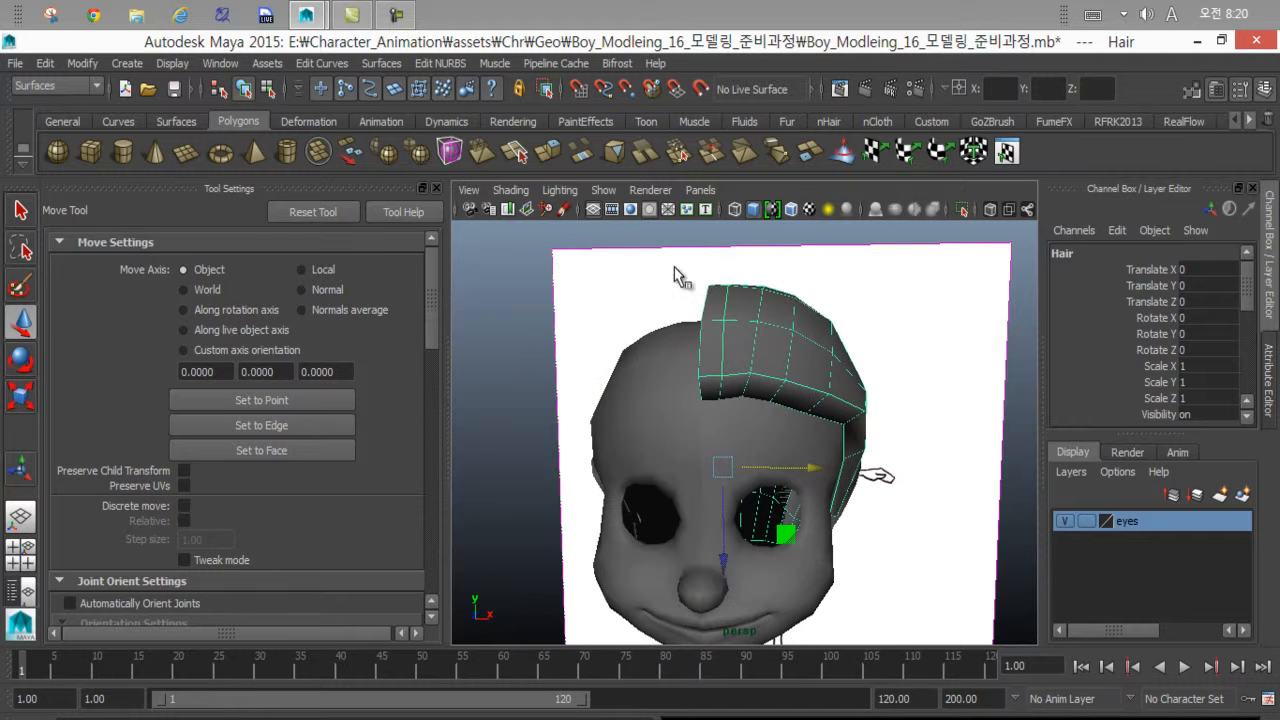
{"action": "left_click", "coordinate": [47, 65]}
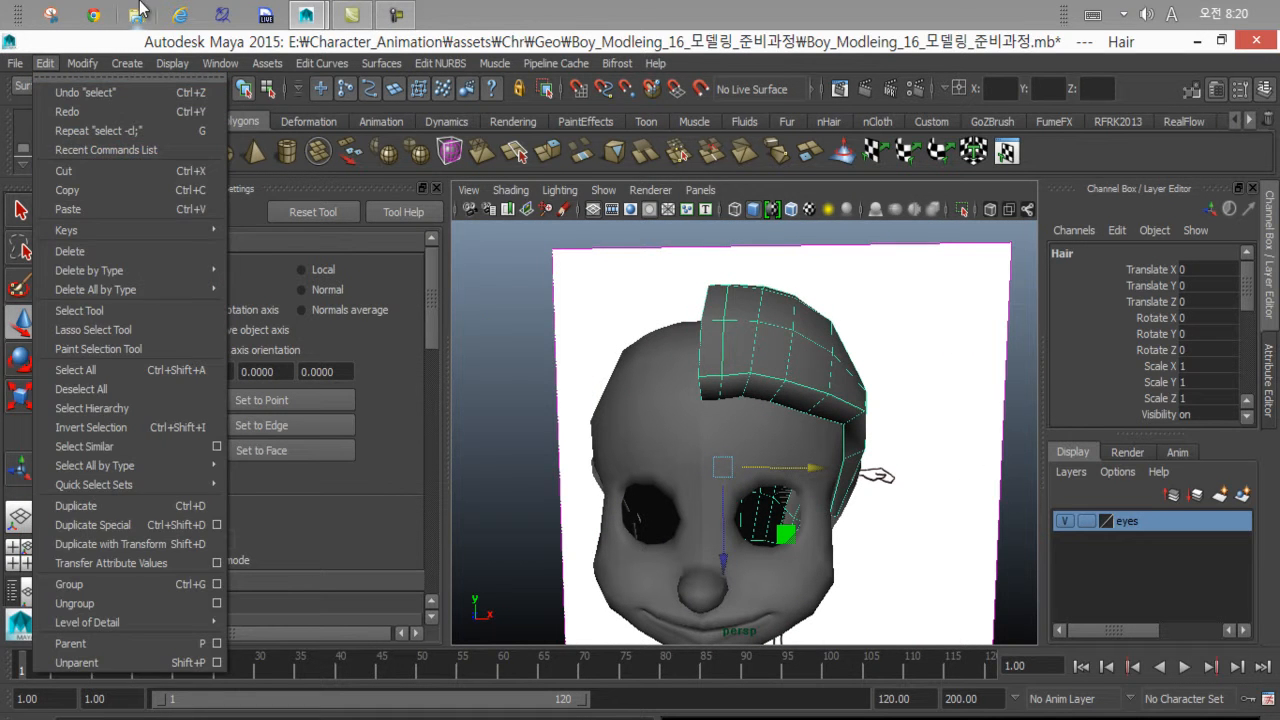
{"action": "left_click", "coordinate": [566, 12]}
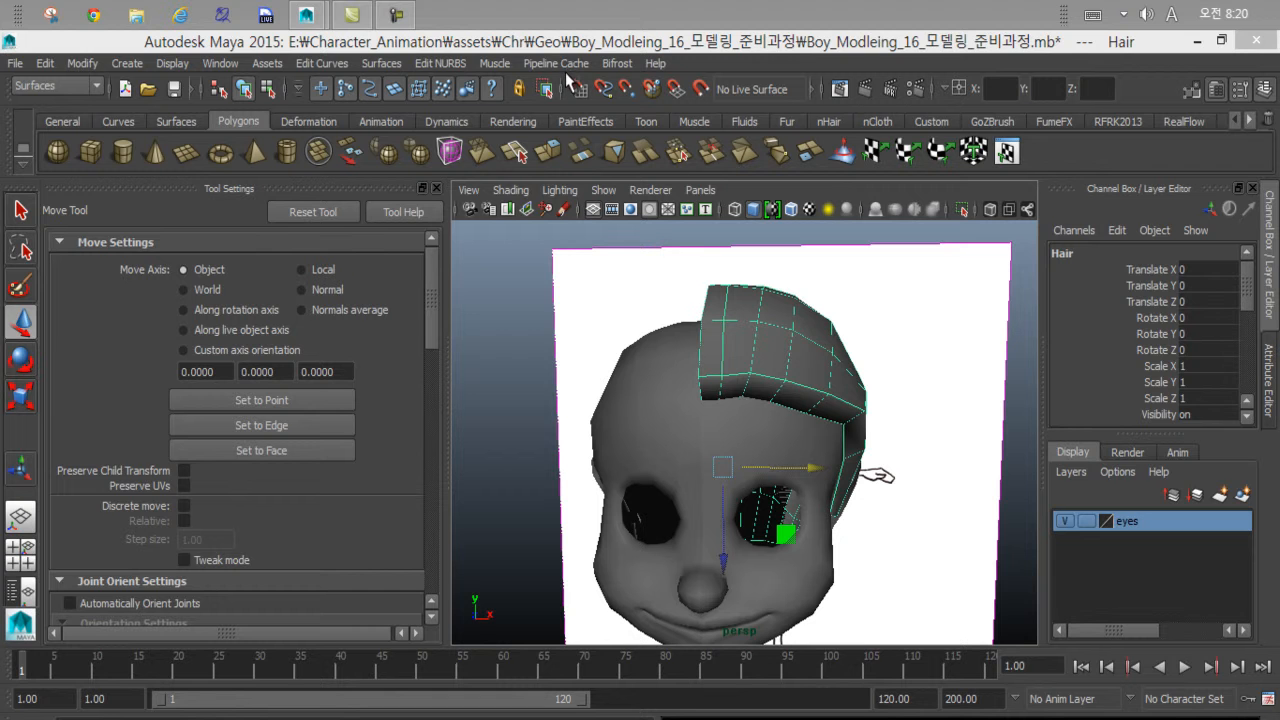
{"action": "left_click", "coordinate": [1186, 366]}
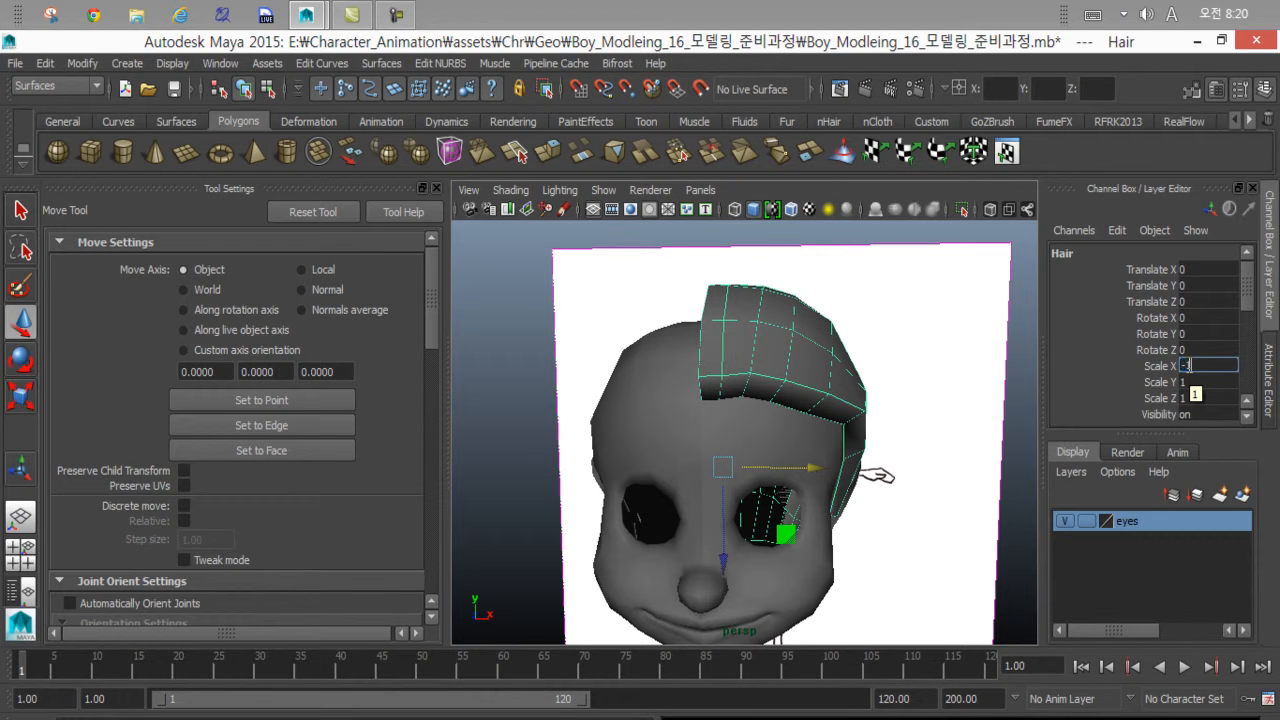
{"action": "type", "text": "-1"}
{"action": "key", "text": "Return"}
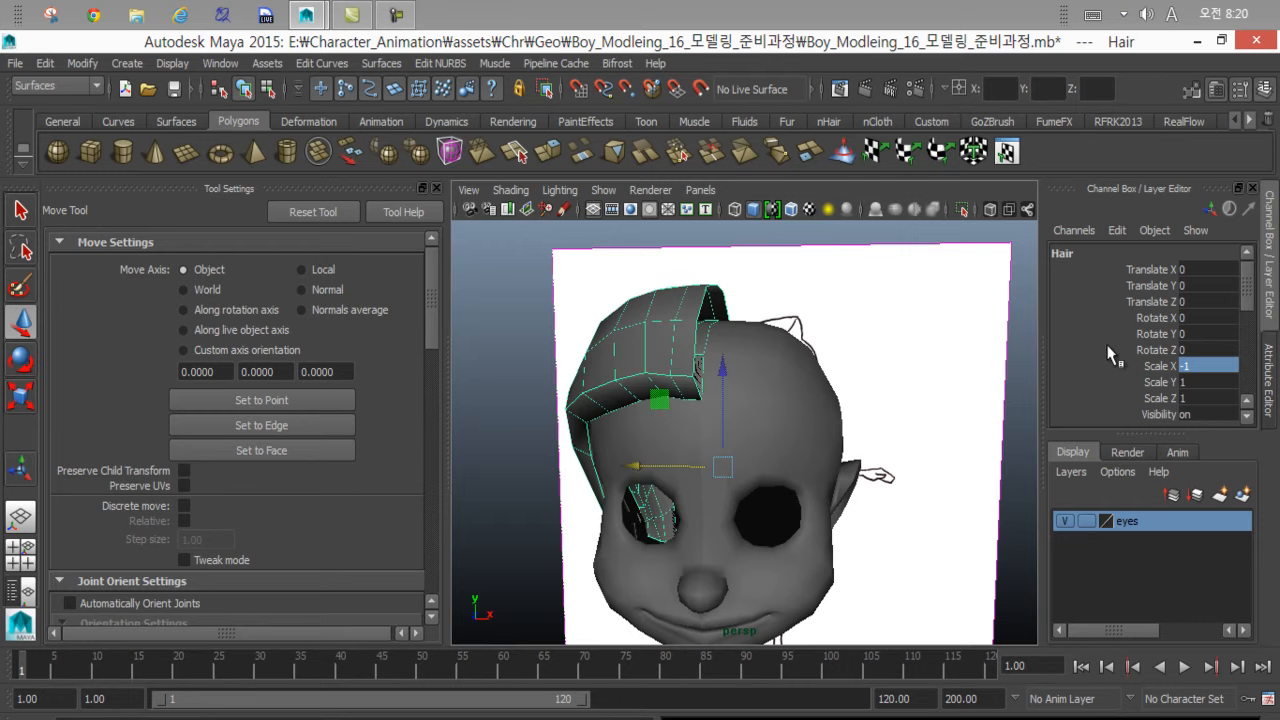
{"action": "type", "text": "1"}
{"action": "key", "text": "Return"}
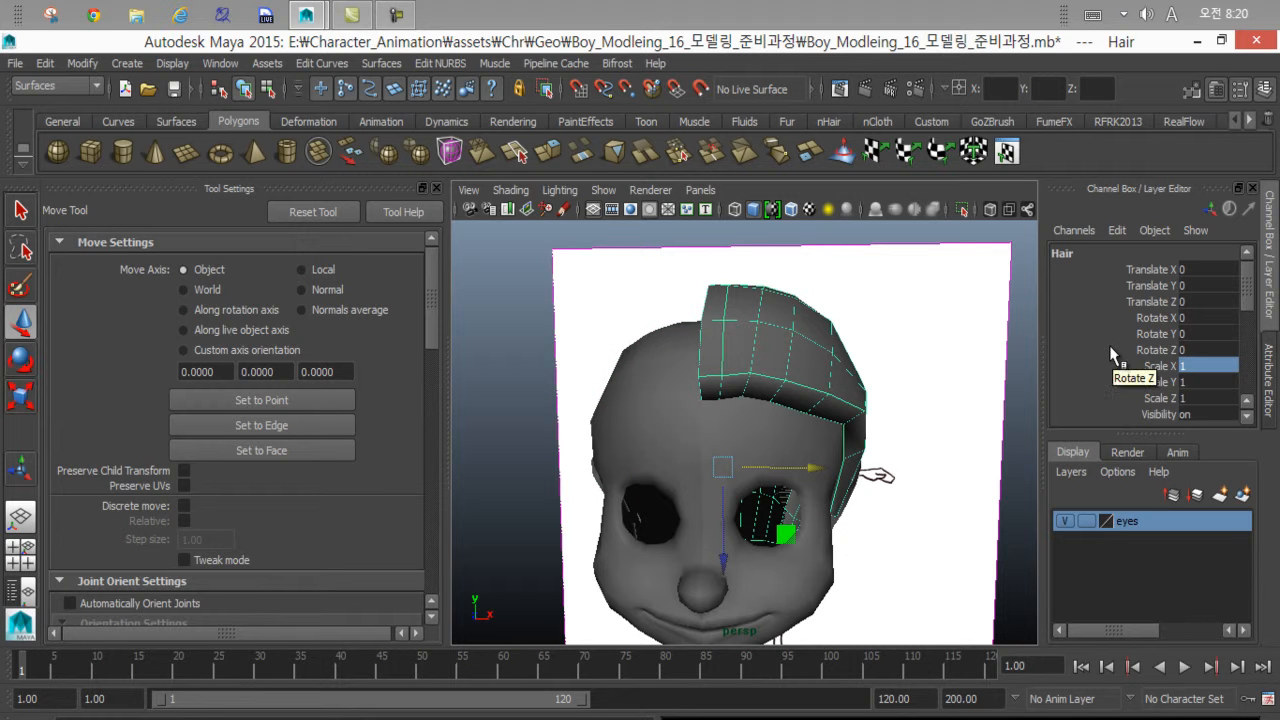
Duplicate the hair half and set the copy's Scale X to -1 to mirror it across the head.
{"action": "key", "text": "ctrl+d"}
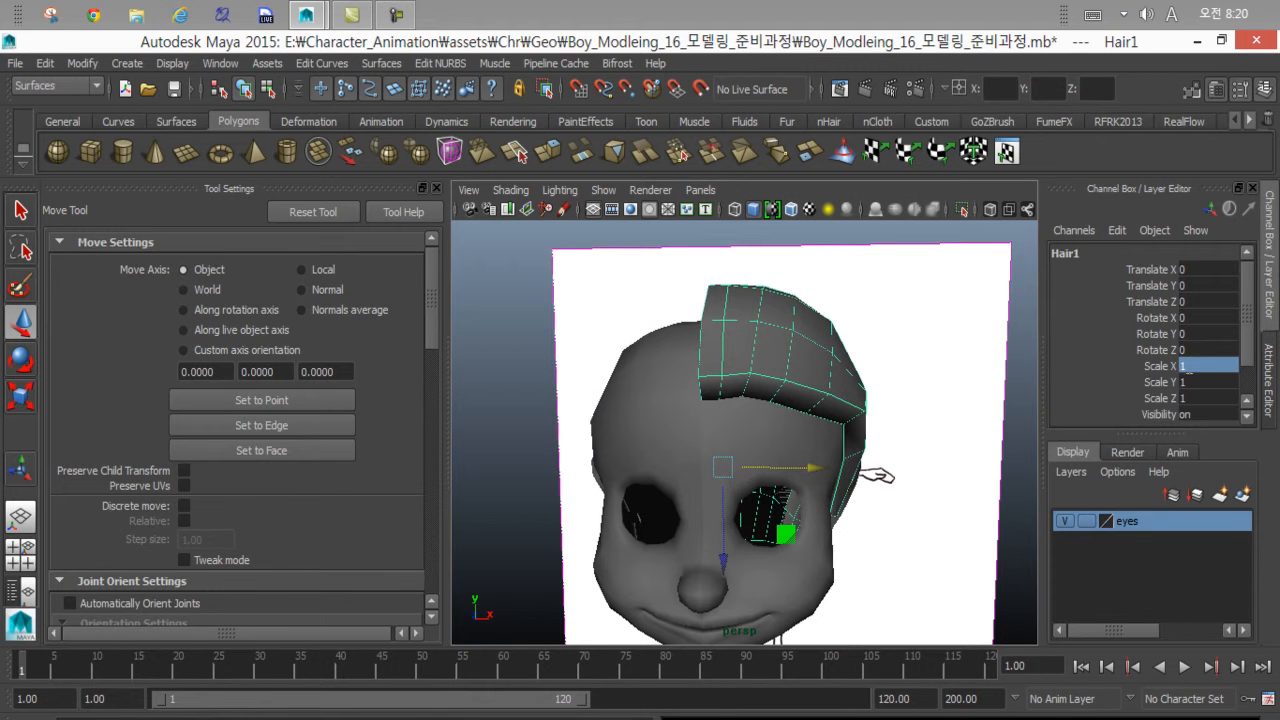
{"action": "double_click", "coordinate": [1186, 367]}
{"action": "type", "text": "-1"}
{"action": "key", "text": "Return"}
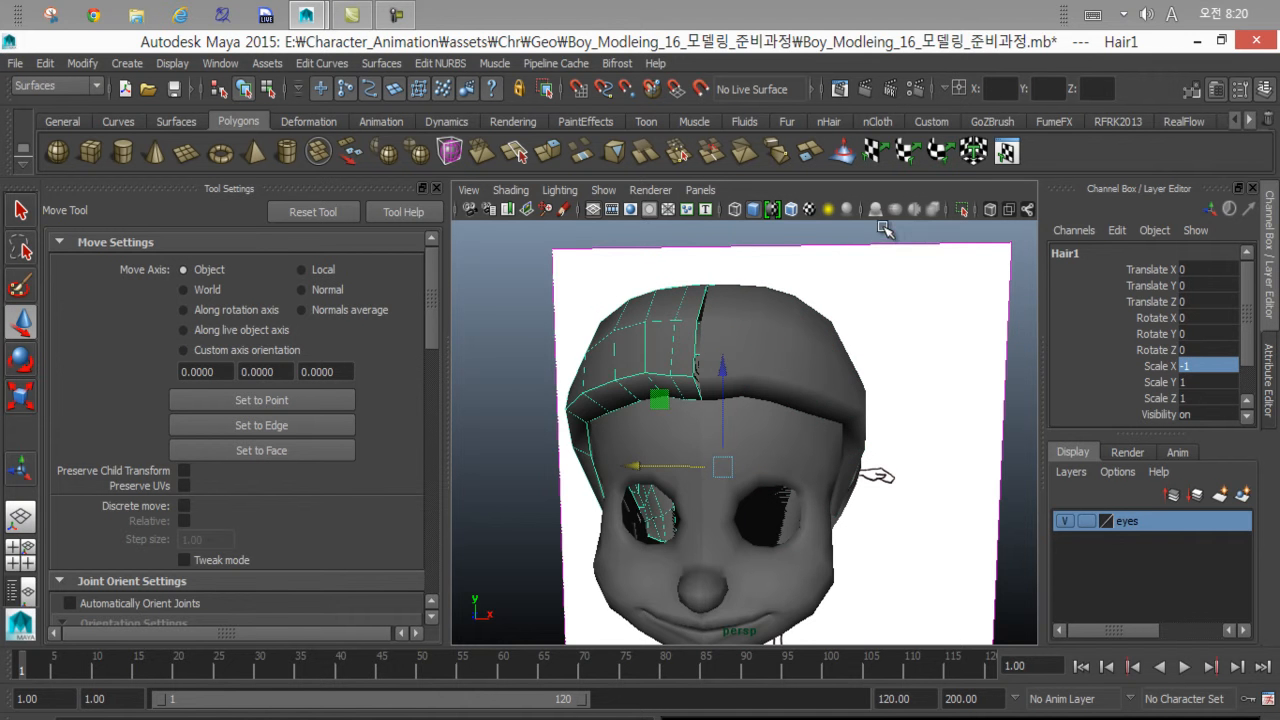
Select the centre border edges of the original hair half, followed by those of its mirrored copy.
{"action": "left_click_drag", "start_coordinate": [661, 347], "coordinate": [706, 296], "text": "alt"}
{"action": "scroll", "coordinate": [690, 395], "scroll_direction": "up", "scroll_amount": 3}
{"action": "right_click_drag", "start_coordinate": [706, 296], "coordinate": [710, 342]}
{"action": "left_click", "coordinate": [703, 435]}
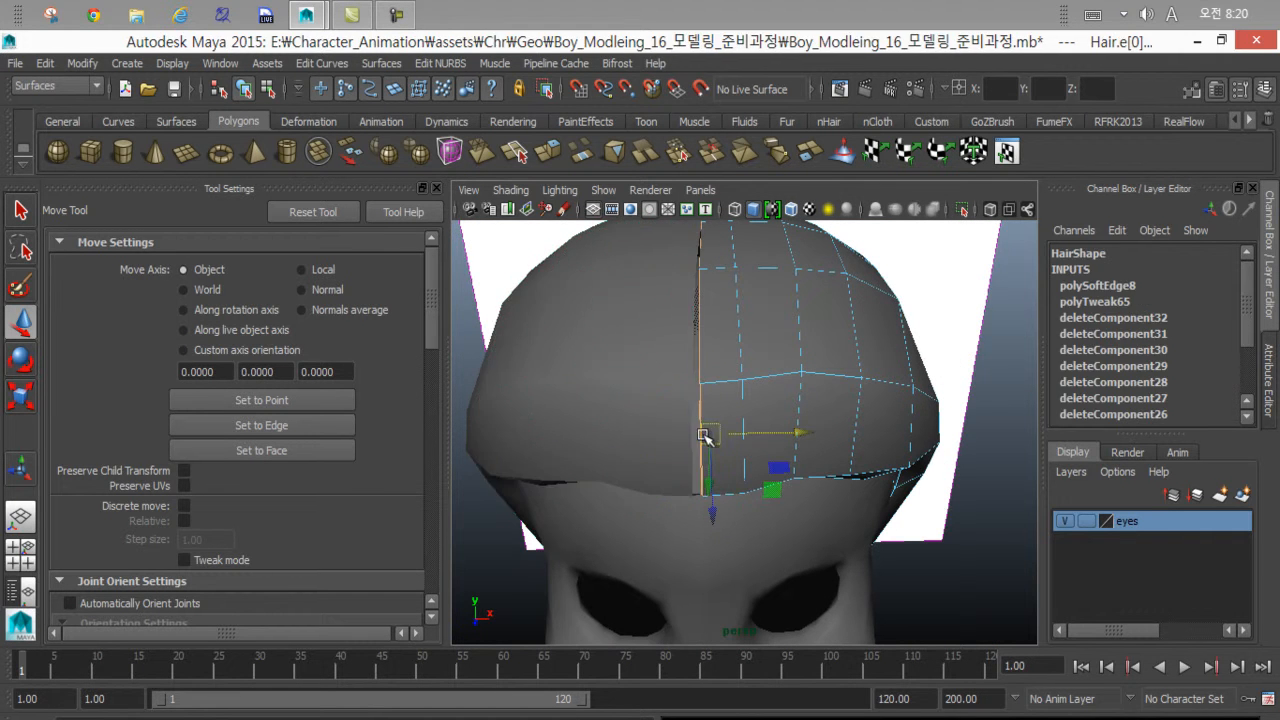
{"action": "left_click_drag", "start_coordinate": [706, 434], "coordinate": [742, 365], "text": "alt"}
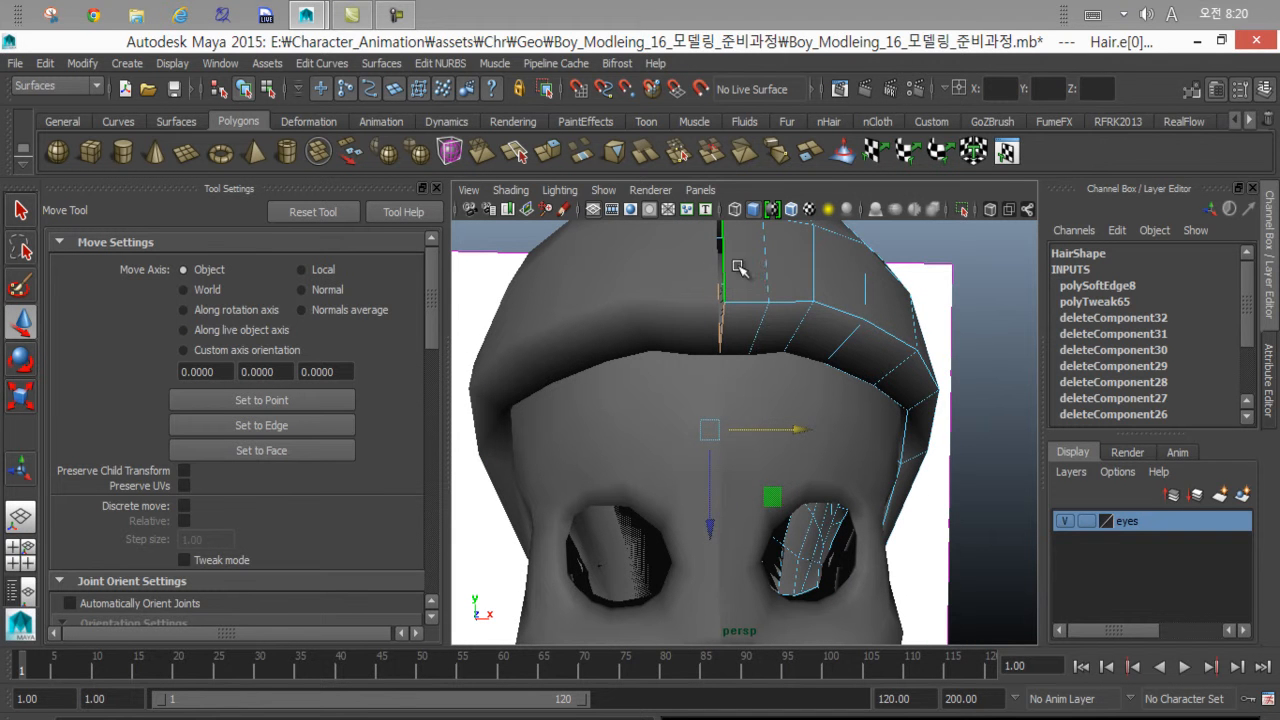
{"action": "left_click", "coordinate": [688, 268]}
{"action": "left_click", "coordinate": [582, 257]}
{"action": "right_click_drag", "start_coordinate": [637, 267], "coordinate": [637, 220]}
{"action": "double_click", "coordinate": [713, 273]}
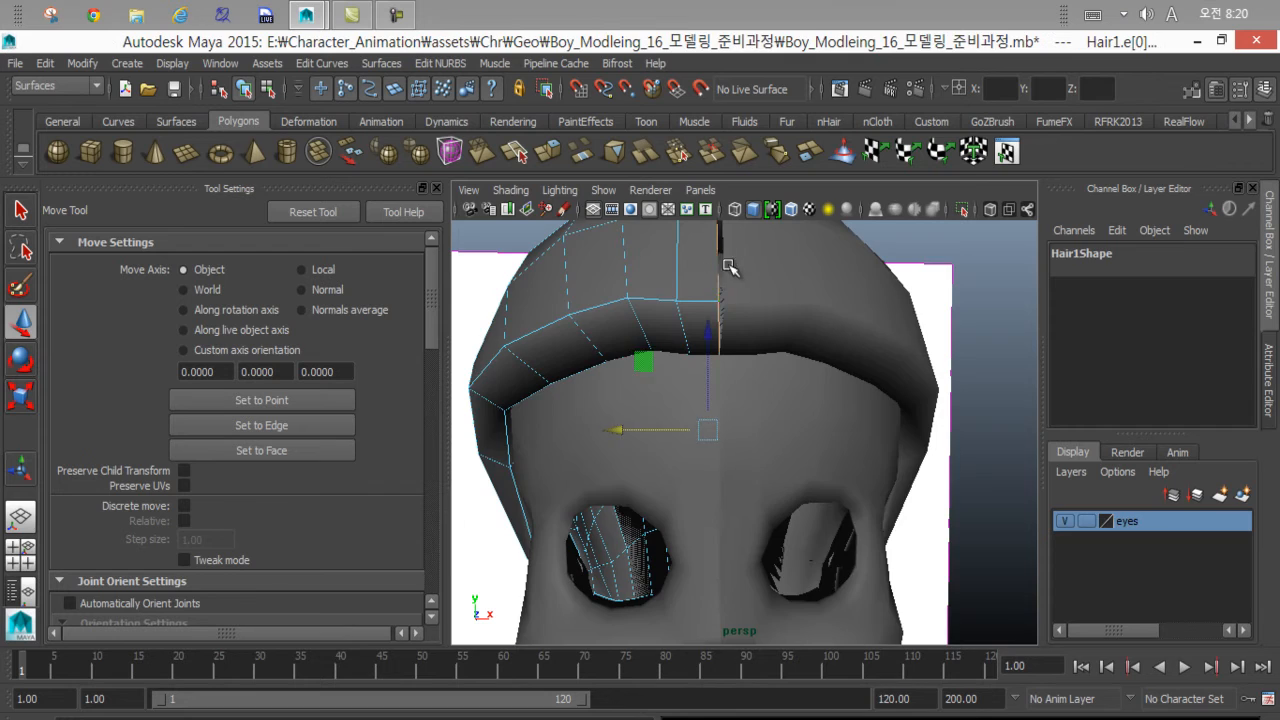
Choose Absolute transform and try to align the mirrored half's selected centre edges along X.
{"action": "key", "text": "4"}
{"action": "left_click_drag", "start_coordinate": [590, 363], "coordinate": [697, 395], "text": "alt"}
{"action": "key", "text": "5"}
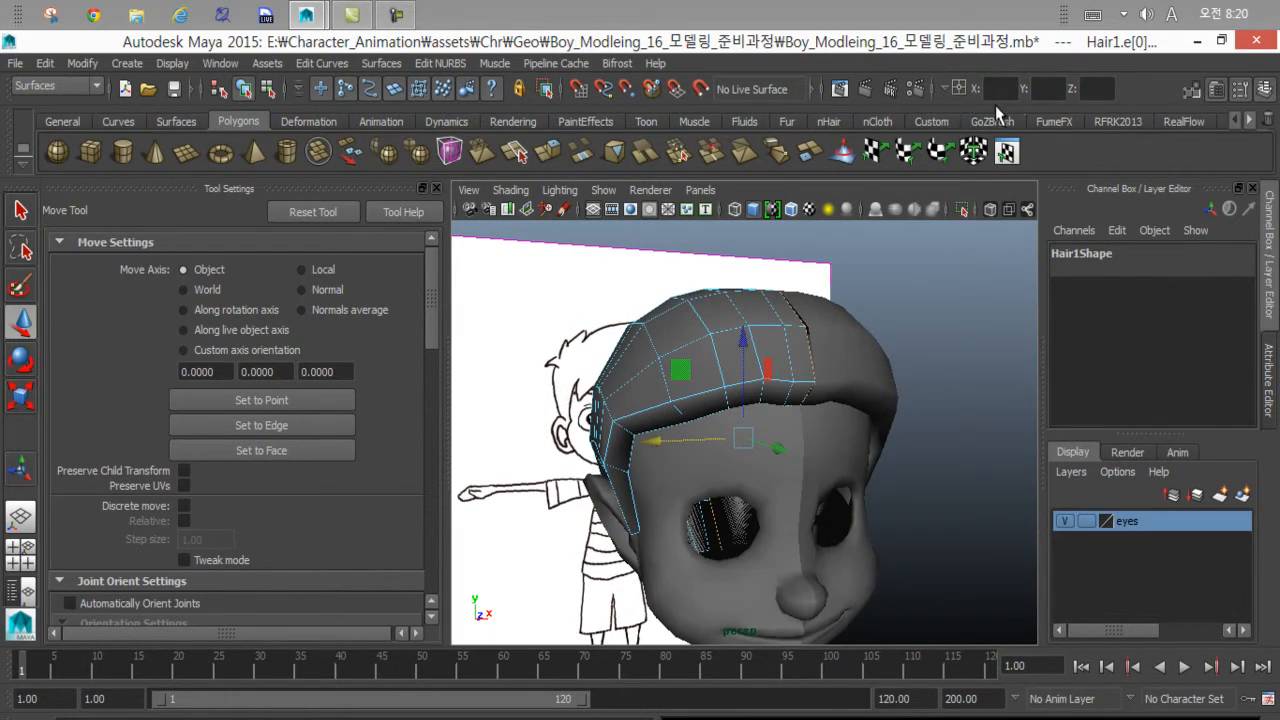
{"action": "left_click", "coordinate": [952, 86]}
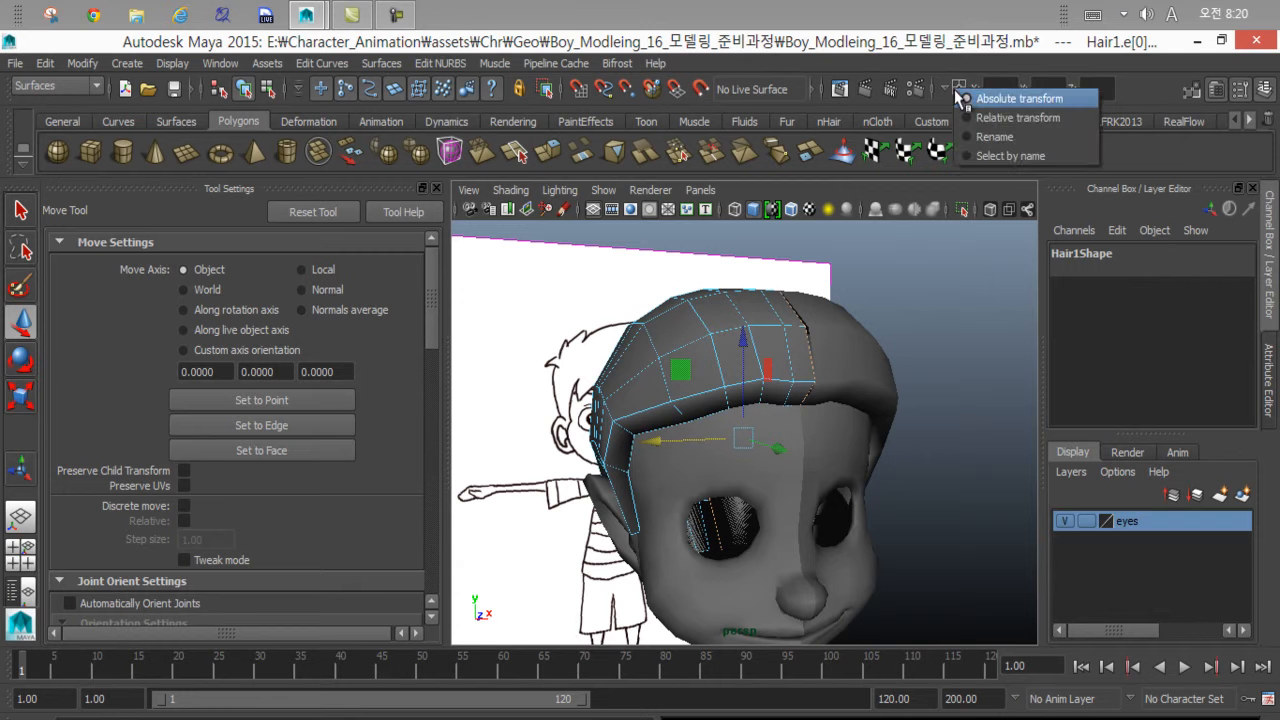
{"action": "left_click", "coordinate": [1000, 97]}
{"action": "left_click", "coordinate": [1005, 88]}
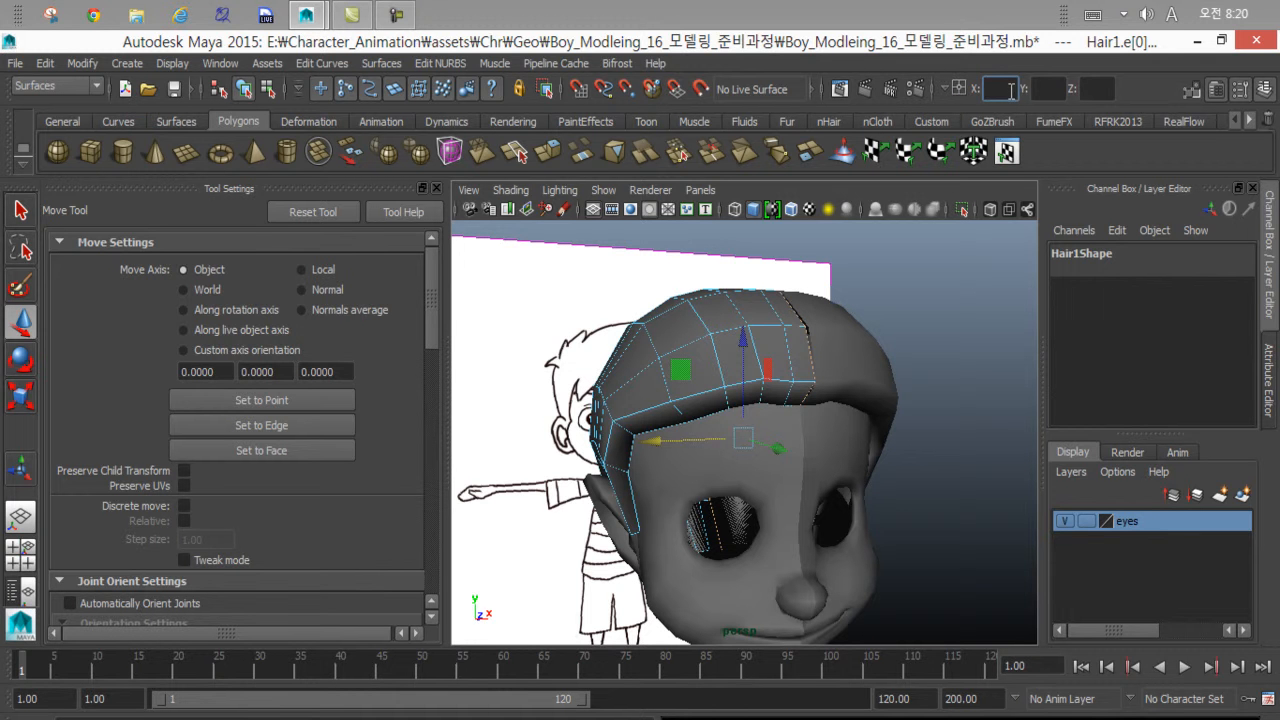
{"action": "key", "text": "Return"}
{"action": "left_click_drag", "start_coordinate": [805, 345], "coordinate": [732, 336], "text": "alt"}
{"action": "right_click_drag", "start_coordinate": [732, 336], "coordinate": [814, 366], "text": "alt"}
{"action": "left_click_drag", "start_coordinate": [814, 366], "coordinate": [832, 381], "text": "alt"}
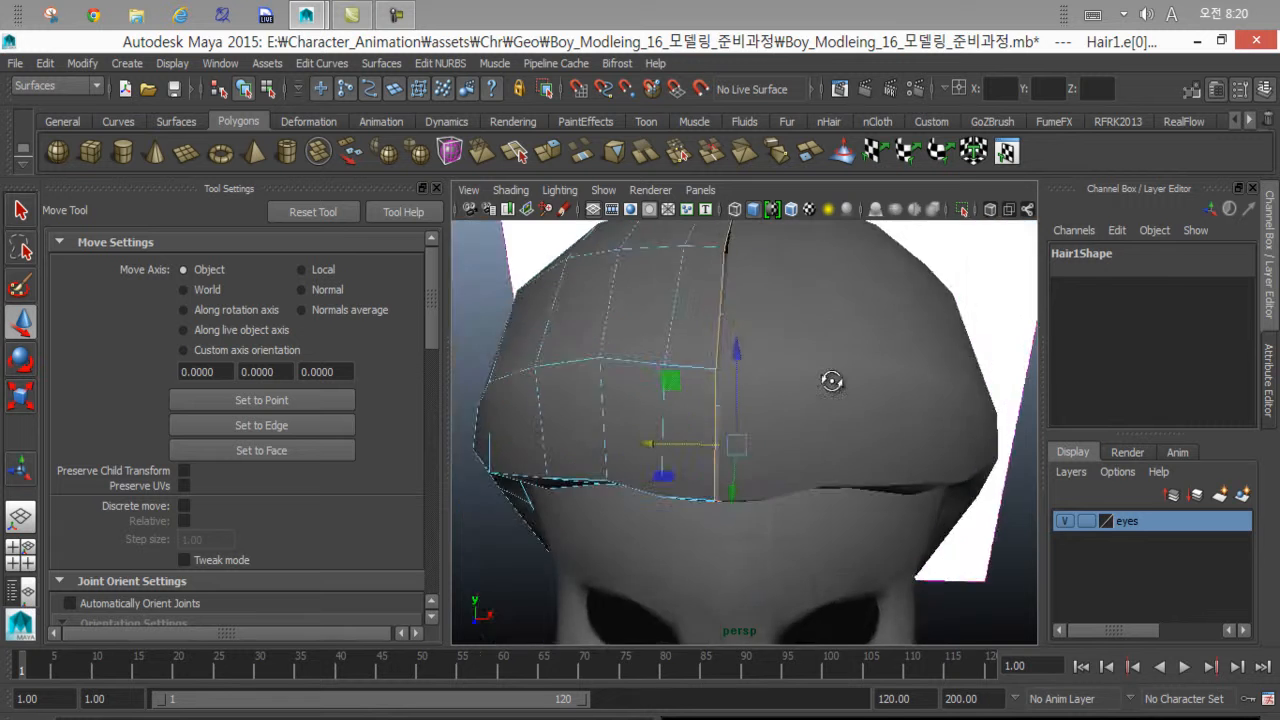
Select the original hair half's centre border edges and try to set their absolute X position to 0.
{"action": "right_click_drag", "start_coordinate": [832, 381], "coordinate": [875, 383], "text": "alt"}
{"action": "left_click", "coordinate": [796, 396]}
{"action": "right_click_drag", "start_coordinate": [751, 403], "coordinate": [724, 299]}
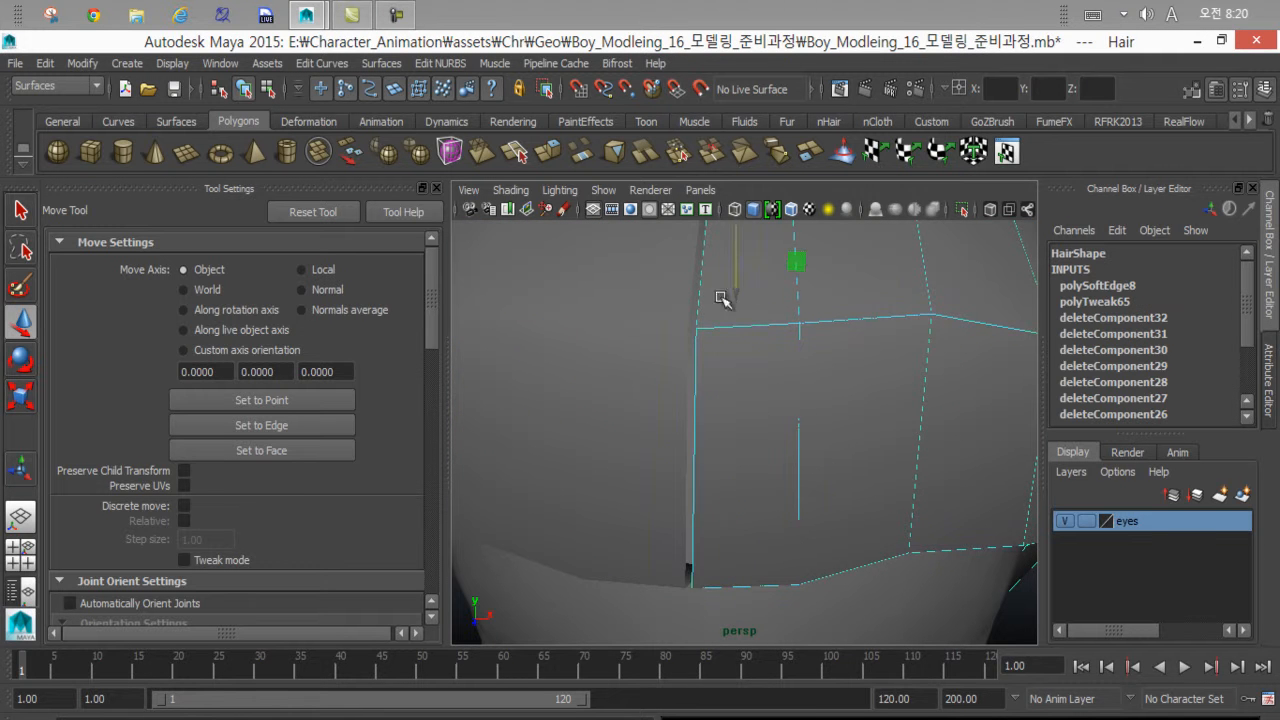
{"action": "left_click", "coordinate": [696, 371]}
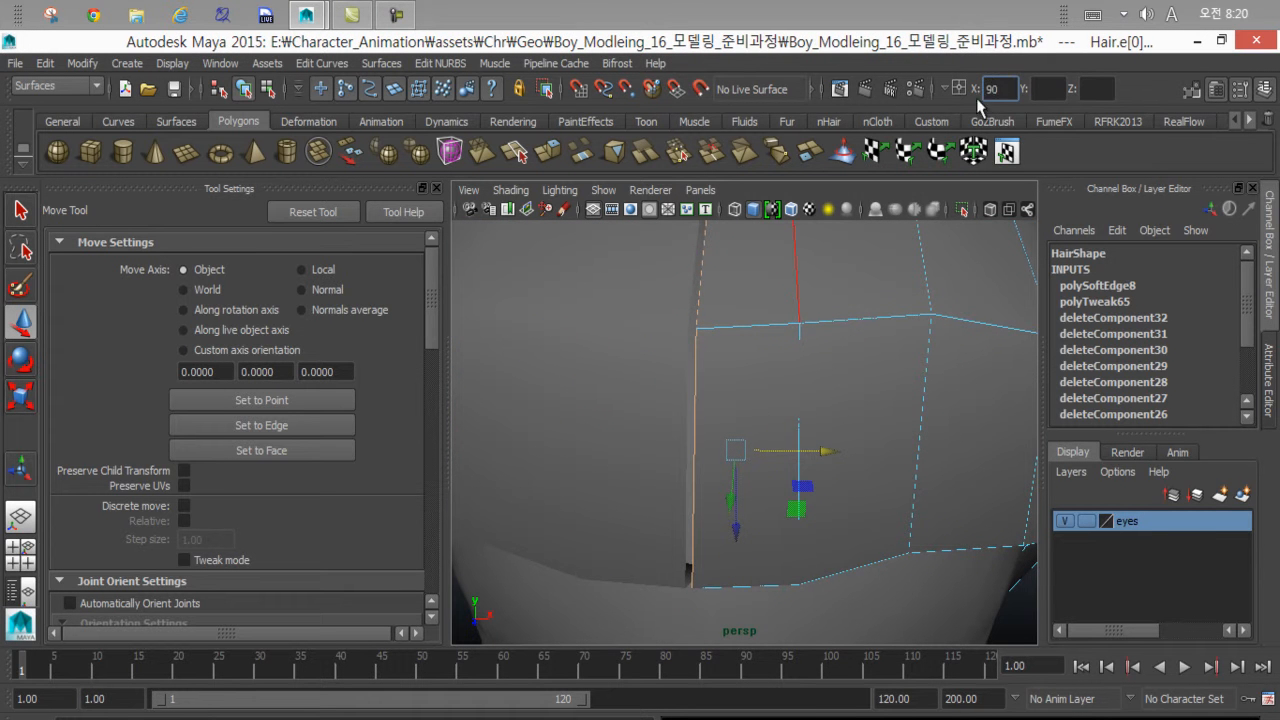
{"action": "left_click_drag", "start_coordinate": [998, 89], "coordinate": [942, 95]}
{"action": "type", "text": "0"}
{"action": "key", "text": "Return"}
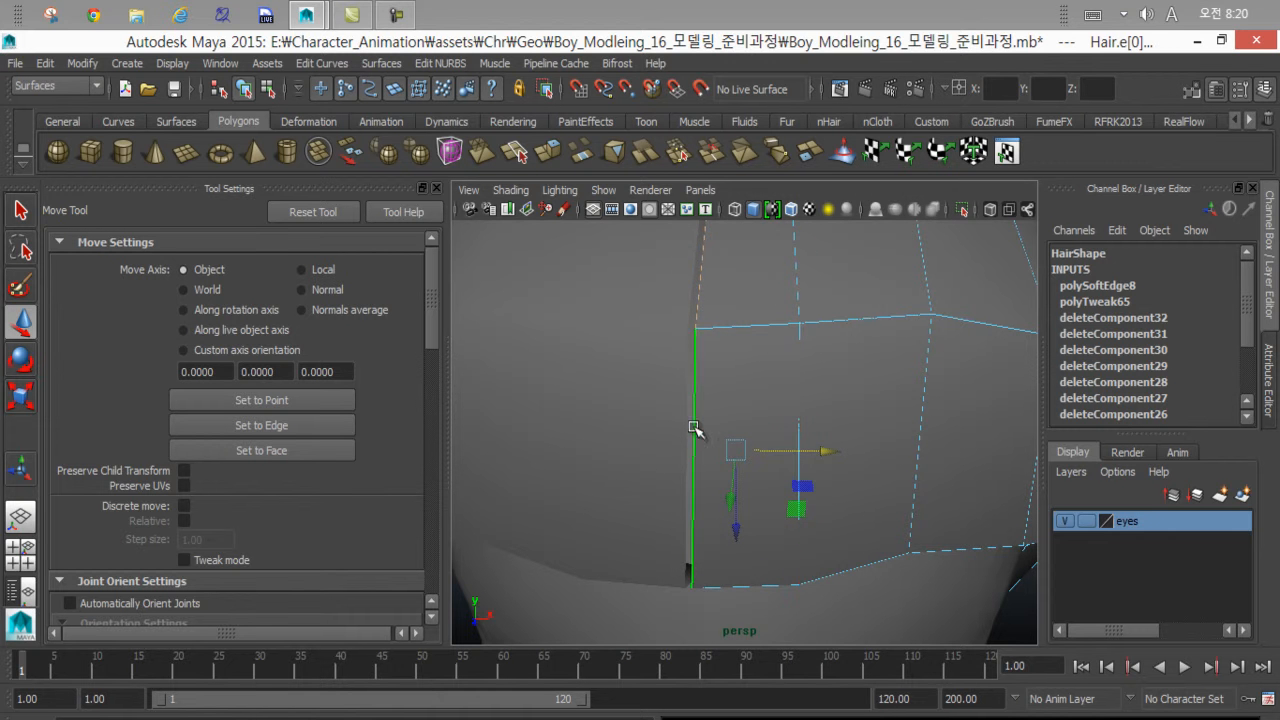
Reselect the mirrored hair half's centre border edges and try to set their absolute X position to 0.
{"action": "left_click_drag", "start_coordinate": [669, 409], "coordinate": [665, 381], "text": "alt"}
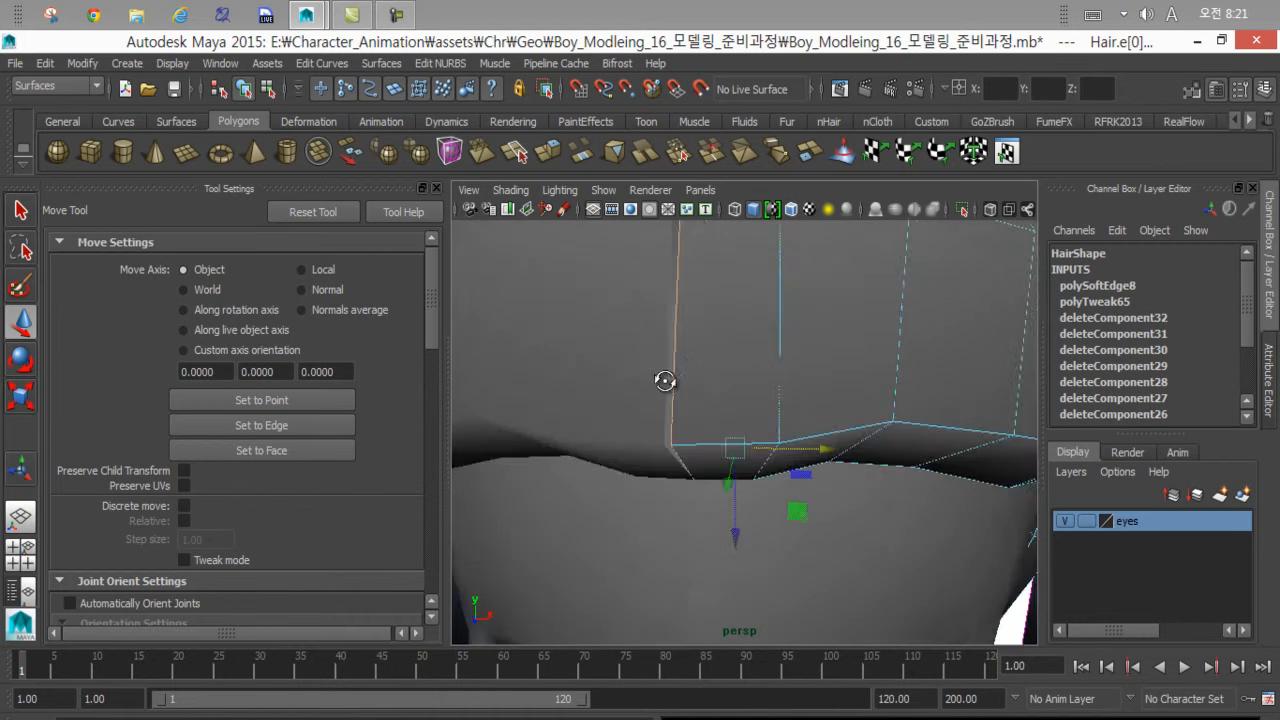
{"action": "right_click_drag", "start_coordinate": [665, 381], "coordinate": [614, 331], "text": "alt"}
{"action": "left_click_drag", "start_coordinate": [614, 331], "coordinate": [686, 346], "text": "alt"}
{"action": "right_click_drag", "start_coordinate": [686, 346], "coordinate": [680, 363], "text": "alt"}
{"action": "left_click", "coordinate": [725, 351]}
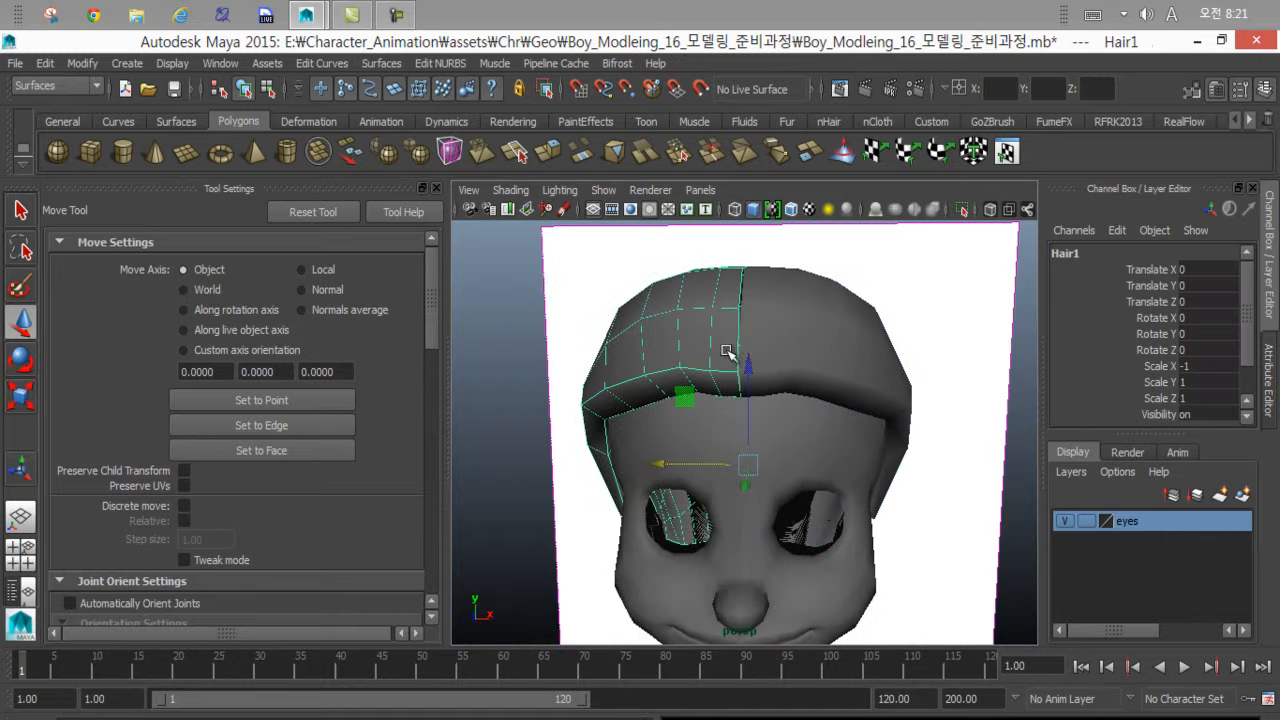
{"action": "left_click_drag", "start_coordinate": [726, 351], "coordinate": [737, 366], "text": "alt"}
{"action": "right_click_drag", "start_coordinate": [737, 366], "coordinate": [746, 252], "text": "alt"}
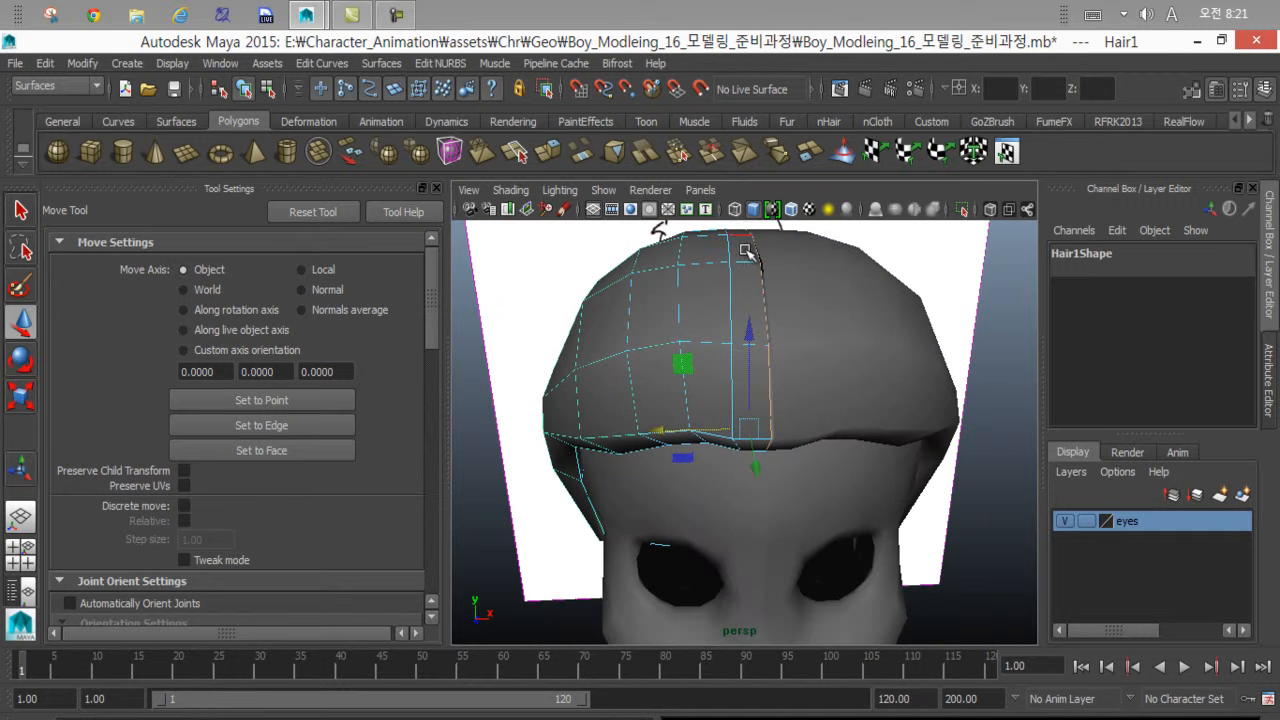
{"action": "double_click", "coordinate": [766, 301]}
{"action": "mouse_move", "coordinate": [688, 348]}
{"action": "left_mouse_down", "text": "alt"}
{"action": "mouse_move", "coordinate": [693, 363]}
{"action": "mouse_move", "coordinate": [708, 358]}
{"action": "left_mouse_up", "text": "alt"}
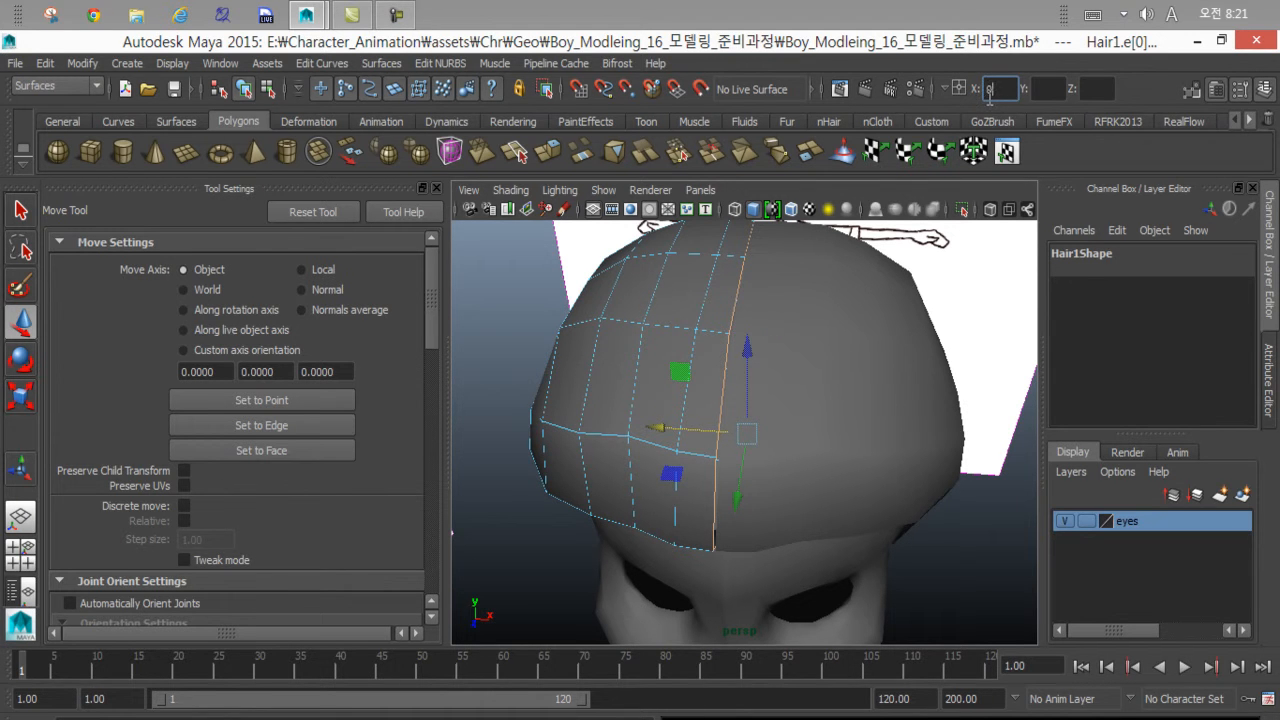
Return to the original hair half's centre edges, switch to the Polygons command set, and convert the edge selection to vertices.
{"action": "mouse_move", "coordinate": [743, 300]}
{"action": "left_mouse_down", "text": "alt"}
{"action": "mouse_move", "coordinate": [743, 266]}
{"action": "mouse_move", "coordinate": [754, 278]}
{"action": "left_mouse_up", "text": "alt"}
{"action": "right_click_drag", "start_coordinate": [754, 278], "coordinate": [817, 322], "text": "alt"}
{"action": "left_click", "coordinate": [817, 322]}
{"action": "left_click_drag", "start_coordinate": [817, 322], "coordinate": [750, 406], "text": "alt"}
{"action": "right_click_drag", "start_coordinate": [750, 406], "coordinate": [750, 249]}
{"action": "left_click_drag", "start_coordinate": [725, 418], "coordinate": [715, 358], "text": "alt"}
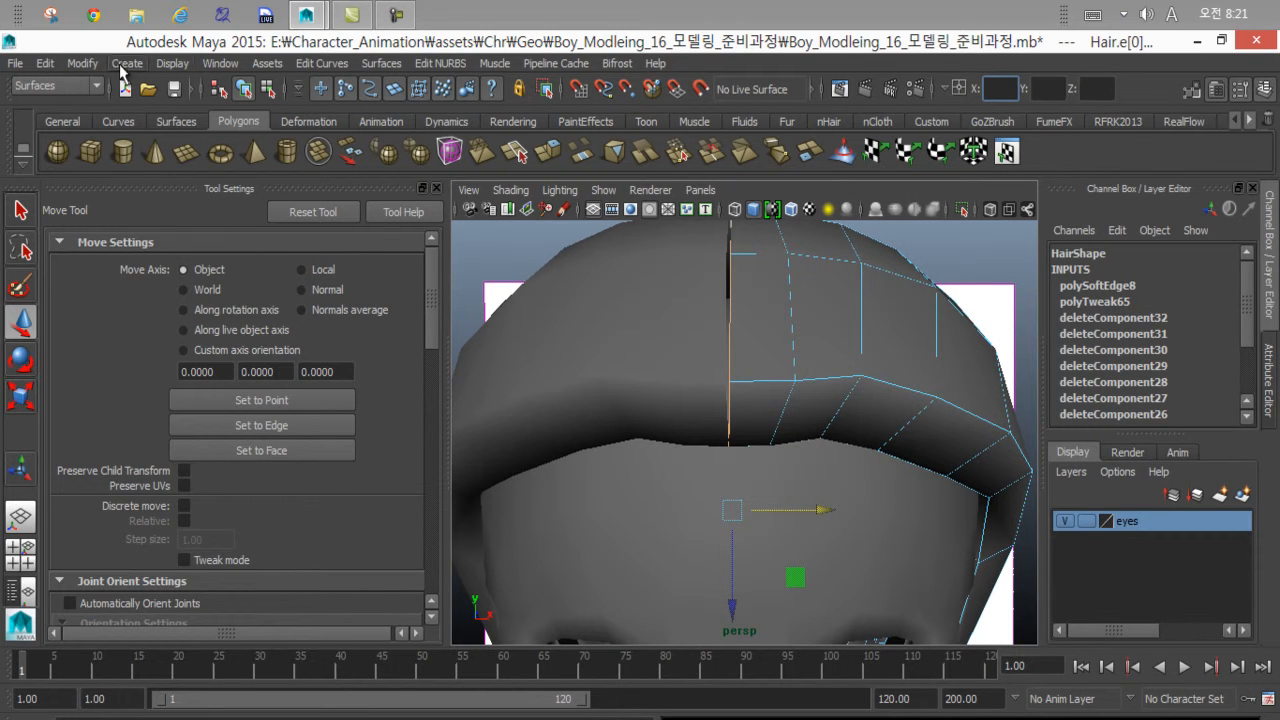
{"action": "left_click", "coordinate": [69, 87]}
{"action": "left_click", "coordinate": [69, 115]}
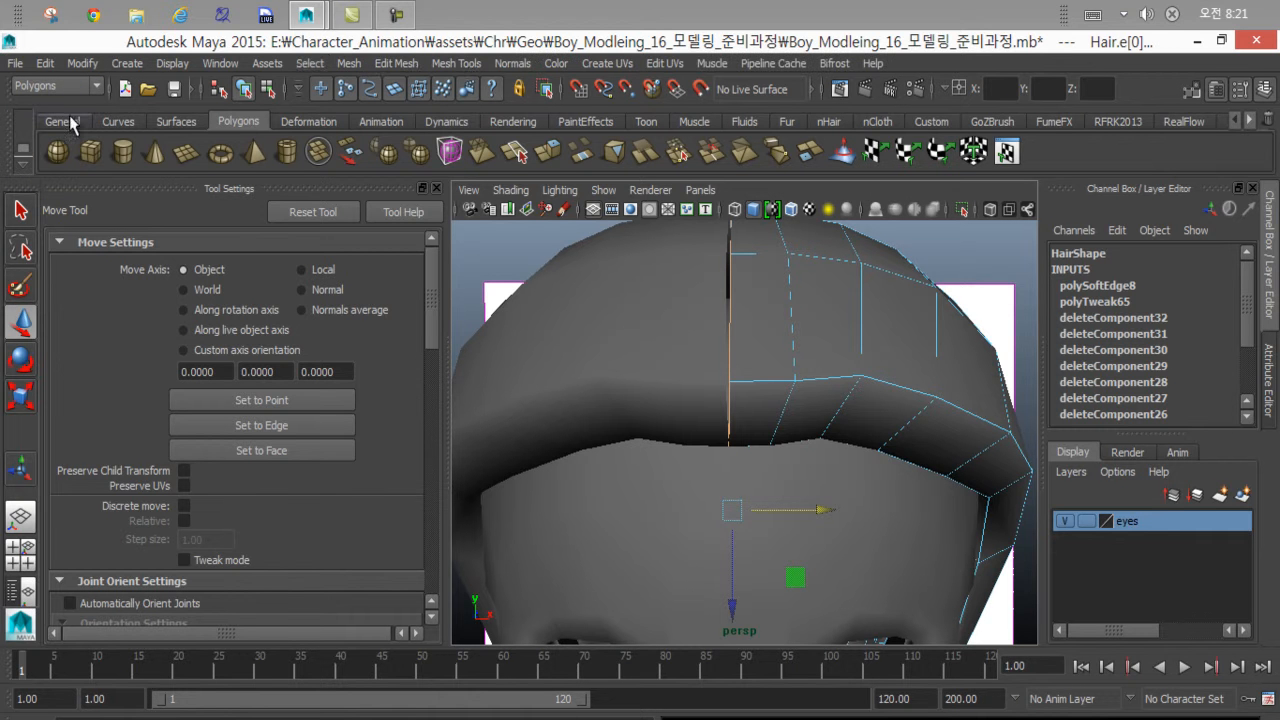
{"action": "left_click", "coordinate": [310, 63]}
{"action": "mouse_move", "coordinate": [398, 309]}
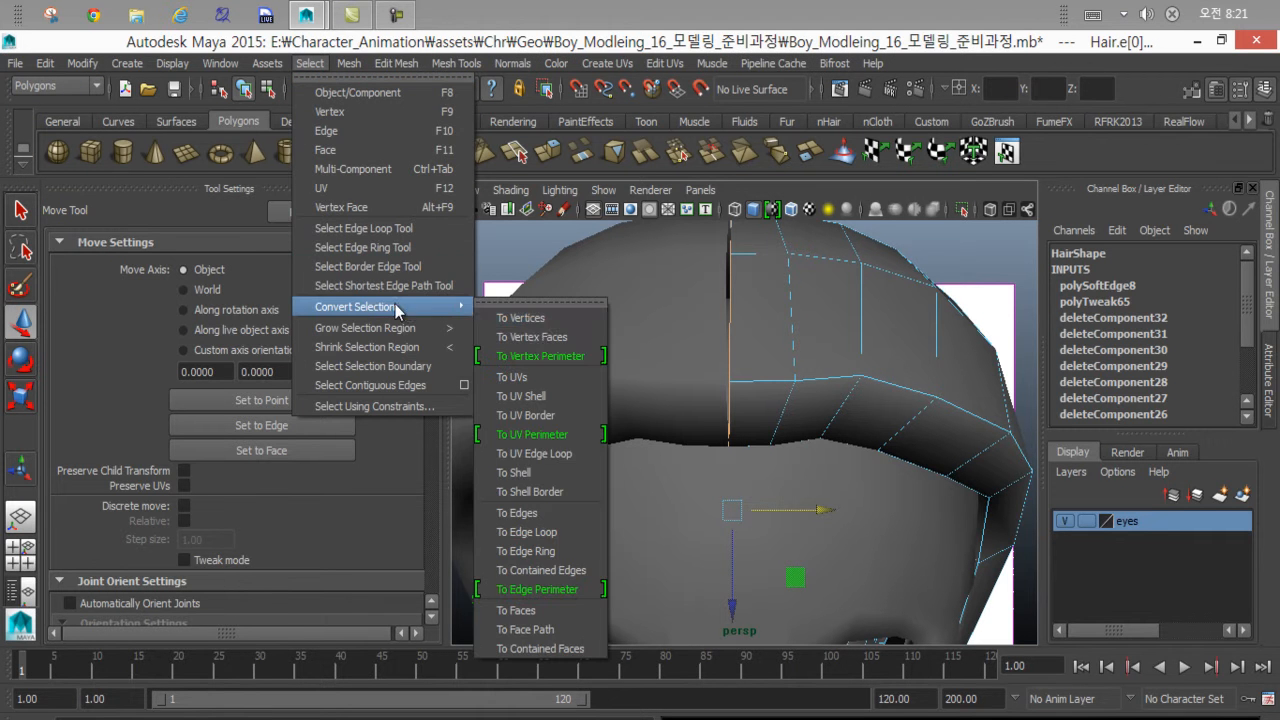
{"action": "left_click", "coordinate": [530, 317]}
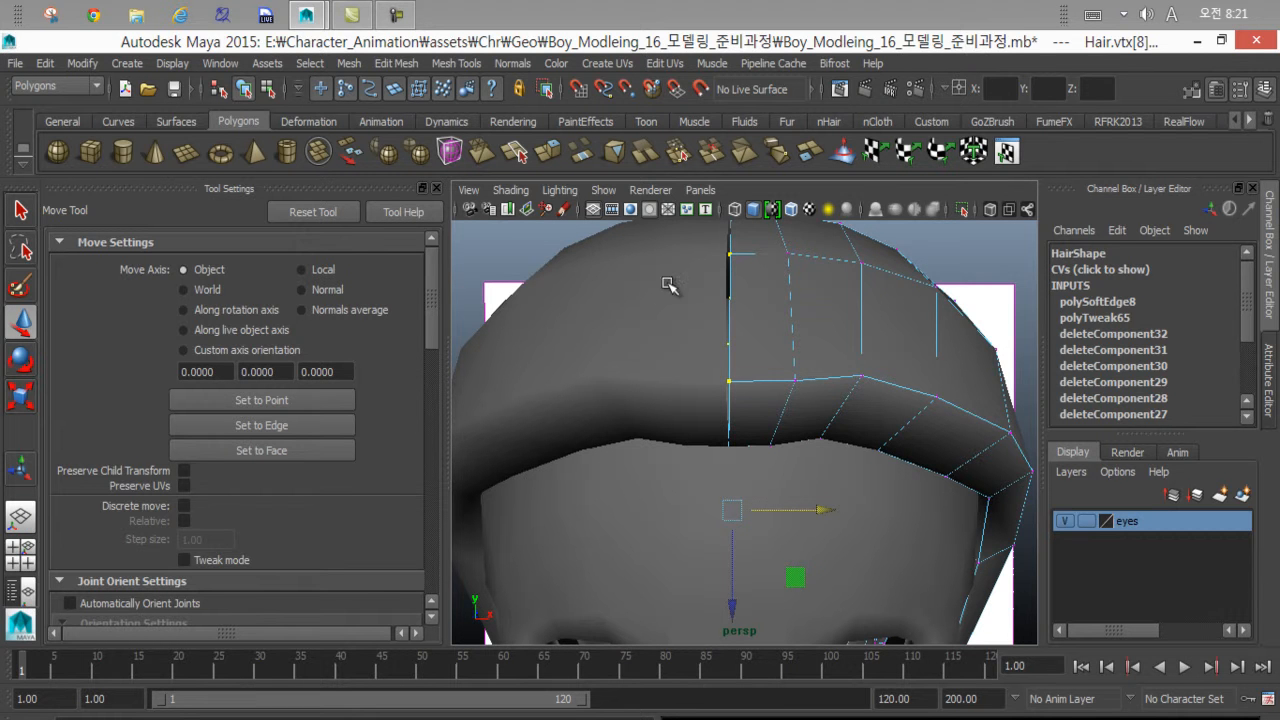
Convert the mirrored half's centre edge selection to vertices and align them to the head's centre with an absolute X position.
{"action": "key", "text": "F8"}
{"action": "right_click_drag", "start_coordinate": [697, 284], "coordinate": [715, 192]}
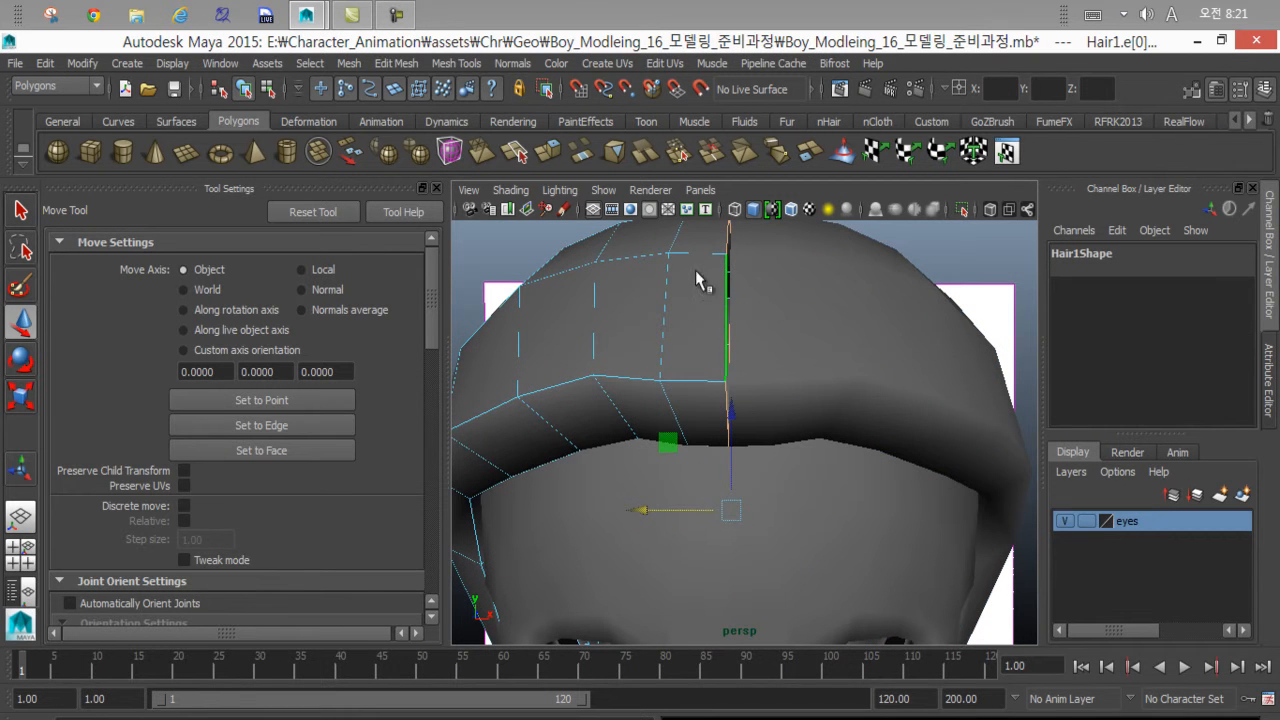
{"action": "left_click", "coordinate": [312, 63]}
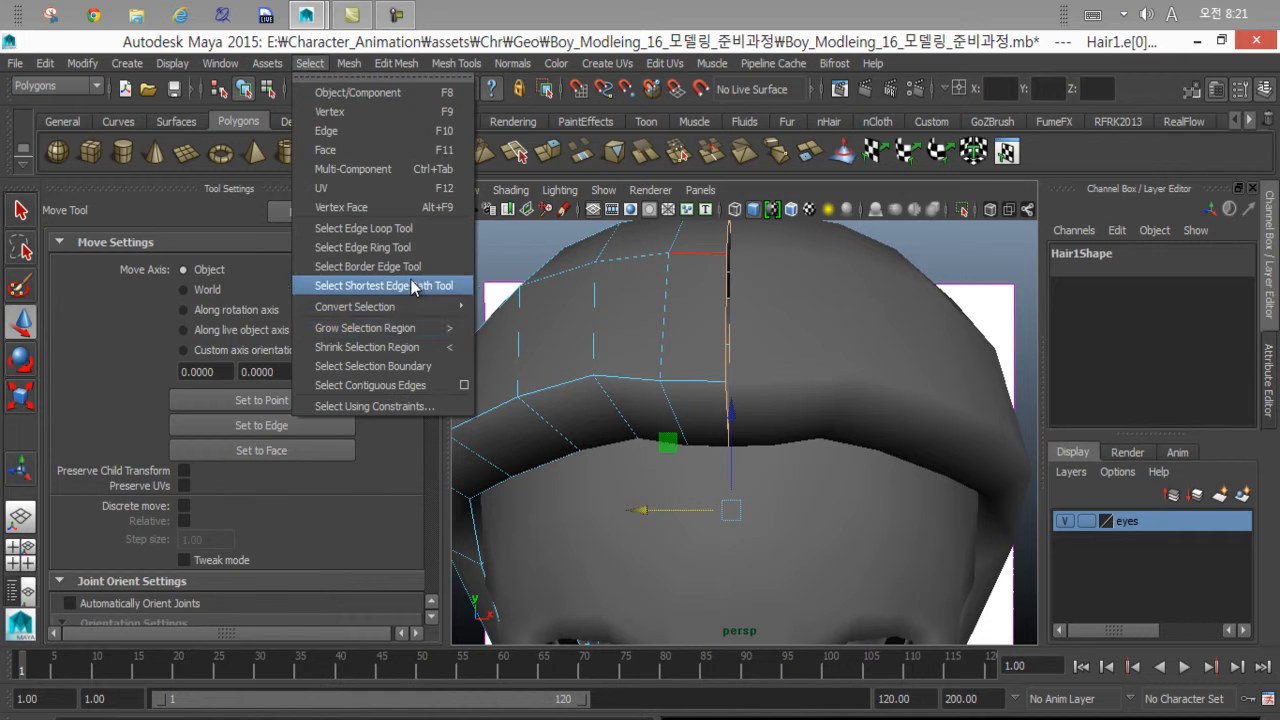
{"action": "mouse_move", "coordinate": [400, 306]}
{"action": "left_click", "coordinate": [521, 318]}
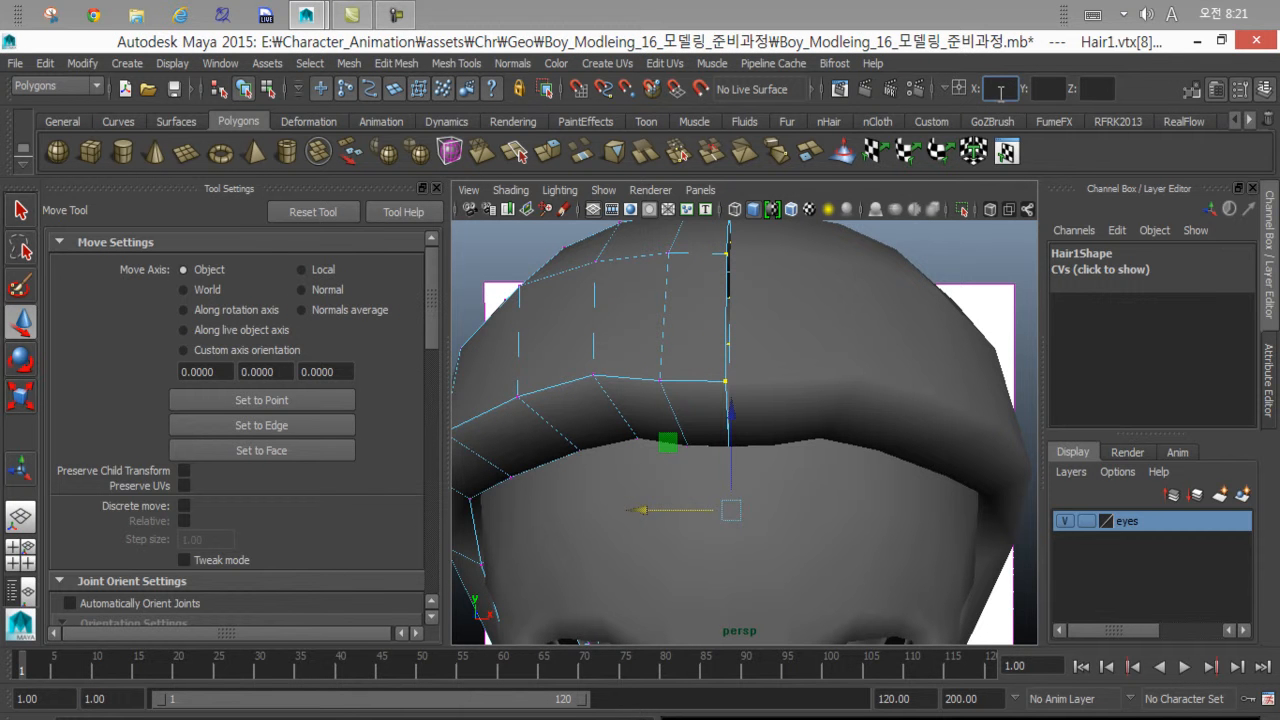
{"action": "key", "text": "Return"}
{"action": "scroll", "coordinate": [698, 314], "scroll_direction": "down", "scroll_amount": 3}
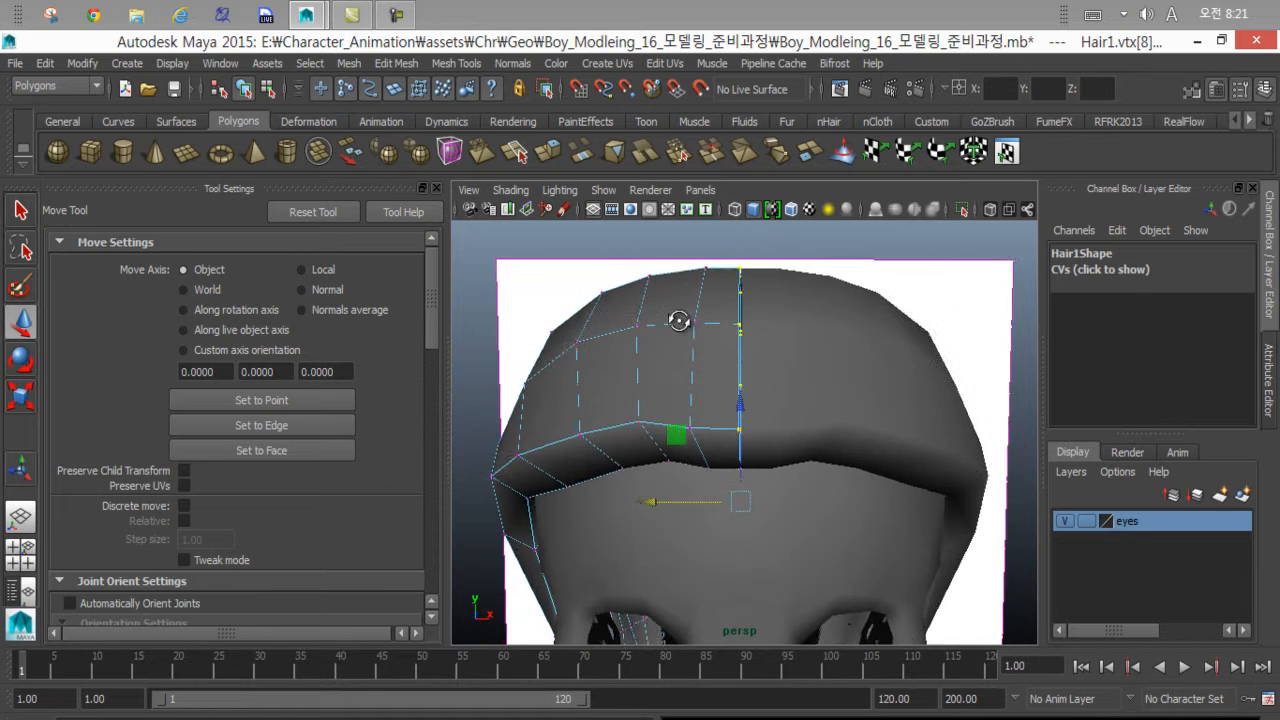
Switch to the front view and frame both hair halves on the head.
{"action": "key", "text": "space"}
{"action": "key", "text": "space"}
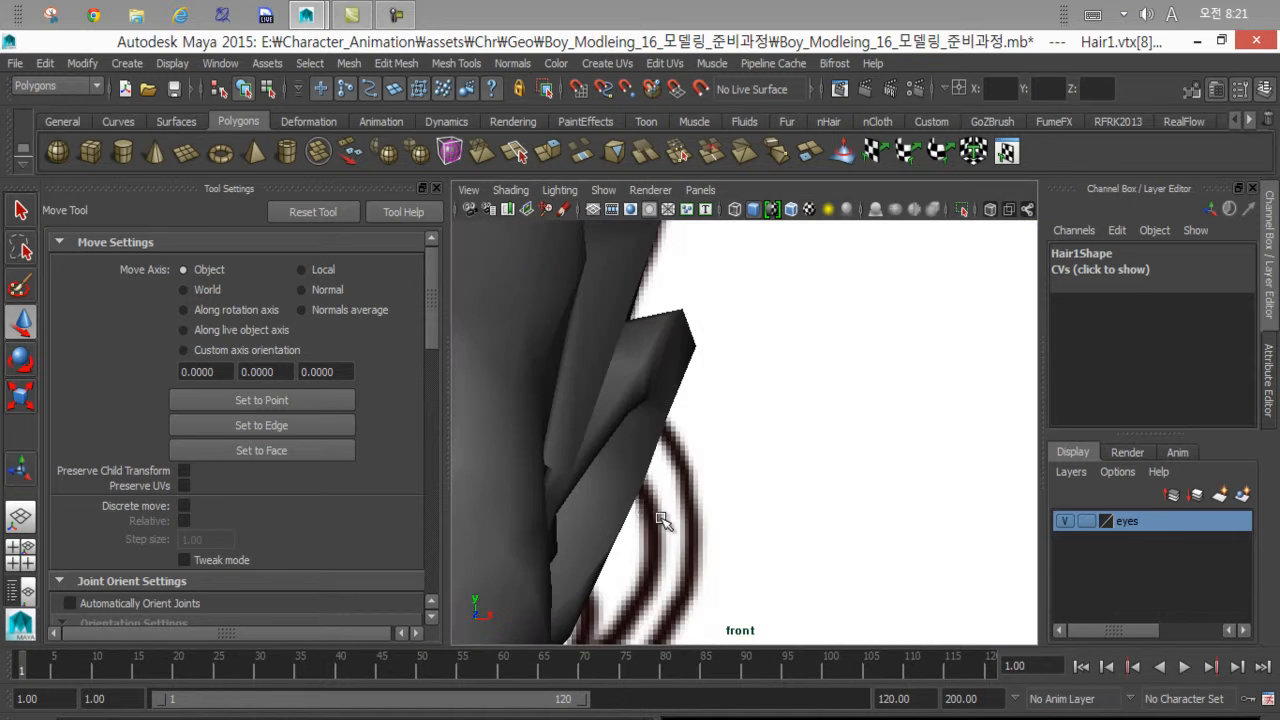
{"action": "right_click_drag", "start_coordinate": [664, 520], "coordinate": [446, 421], "text": "alt"}
{"action": "middle_click_drag", "start_coordinate": [534, 483], "coordinate": [700, 588], "text": "alt"}
{"action": "right_click_drag", "start_coordinate": [580, 520], "coordinate": [705, 505], "text": "alt"}
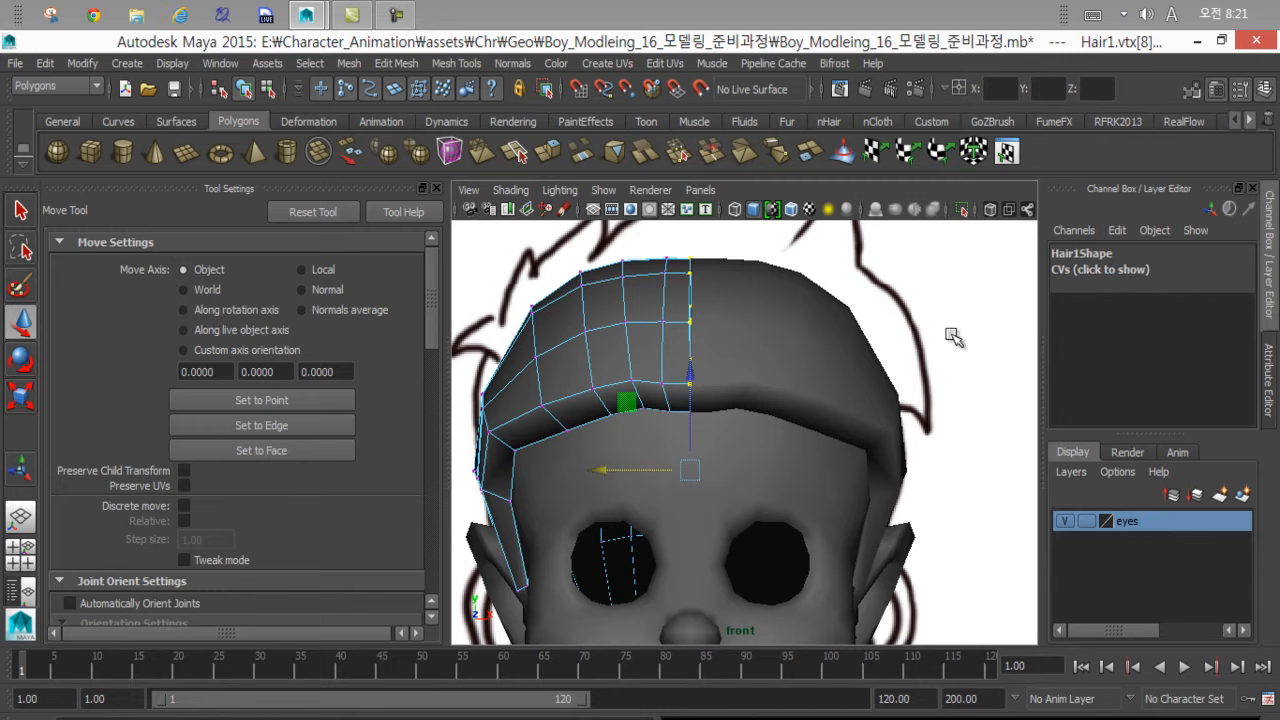
Close the Tool Settings to enlarge the front view and examine the centre seam between the hair halves.
{"action": "left_click", "coordinate": [1240, 89]}
{"action": "left_click", "coordinate": [1240, 89]}
{"action": "left_click_drag", "start_coordinate": [433, 330], "coordinate": [480, 233]}
{"action": "left_click", "coordinate": [437, 188]}
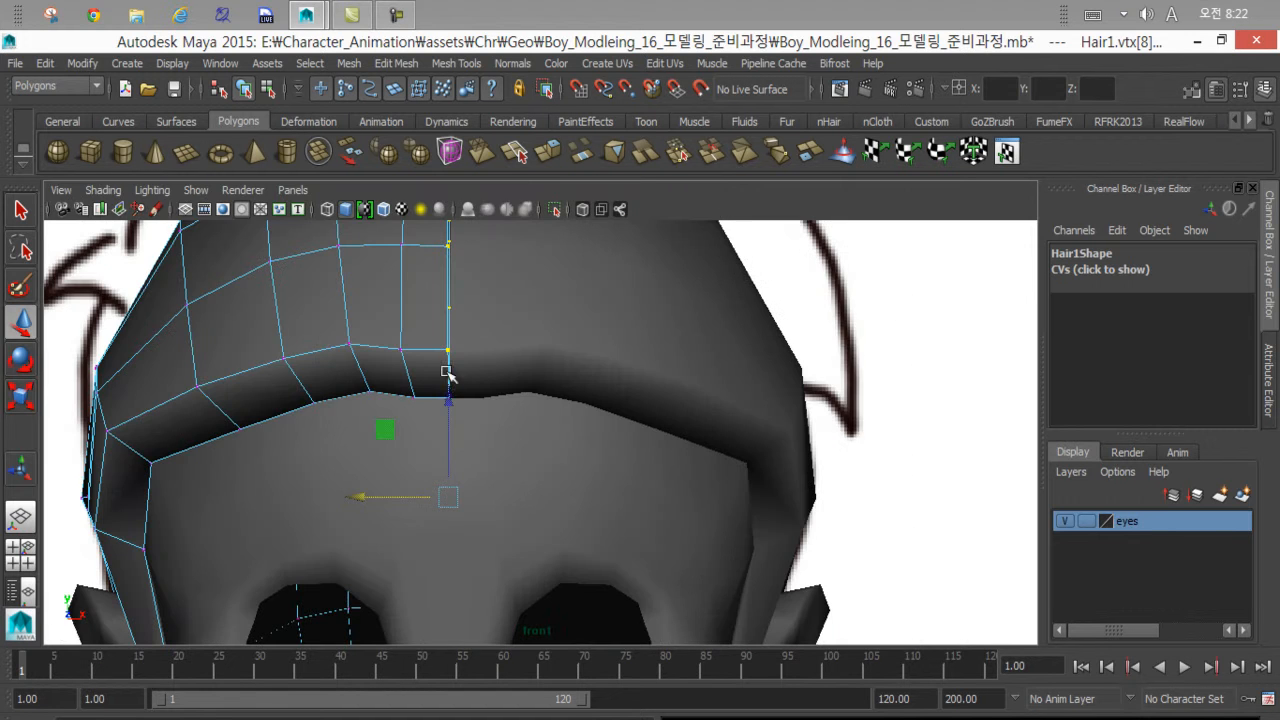
{"action": "middle_click_drag", "start_coordinate": [411, 383], "coordinate": [507, 437], "text": "alt"}
{"action": "right_click_drag", "start_coordinate": [507, 437], "coordinate": [546, 431], "text": "alt"}
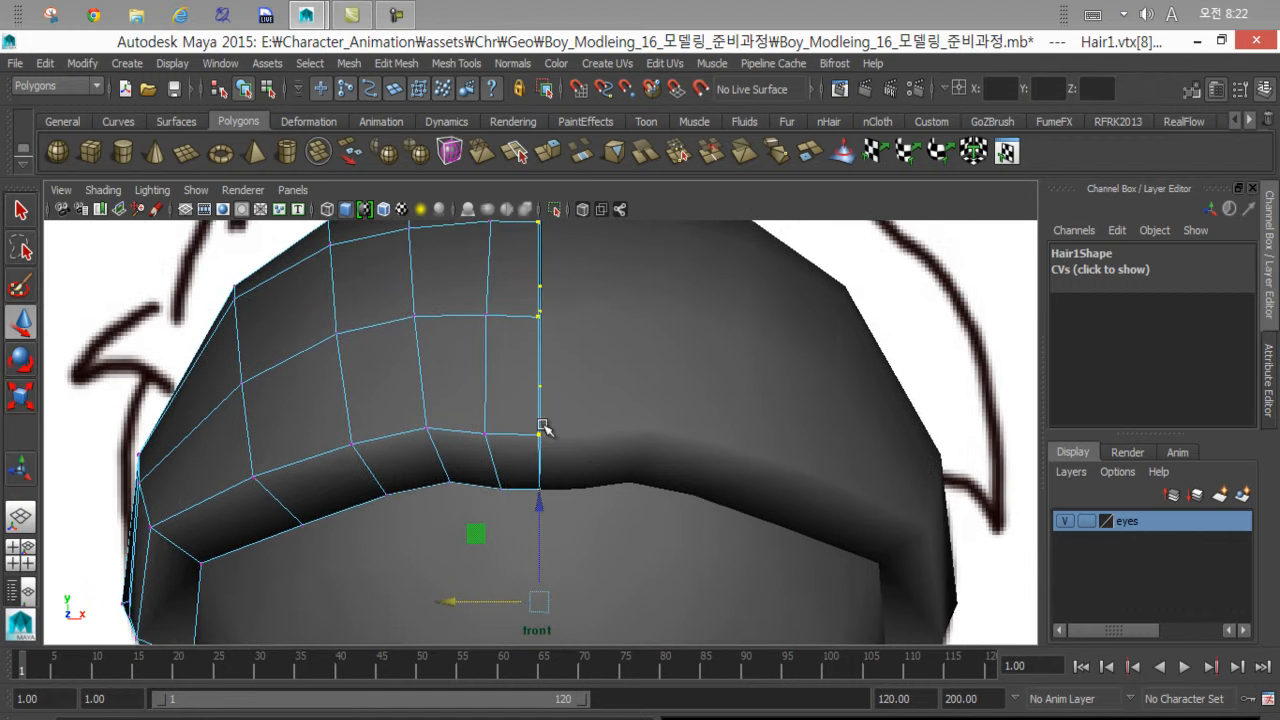
Snap the mirrored hair half's centre vertices to the grid's centre line along X and check the alignment in wireframe.
{"action": "middle_click_drag", "start_coordinate": [572, 441], "coordinate": [600, 478], "text": "alt"}
{"action": "right_click_drag", "start_coordinate": [600, 478], "coordinate": [557, 394], "text": "alt"}
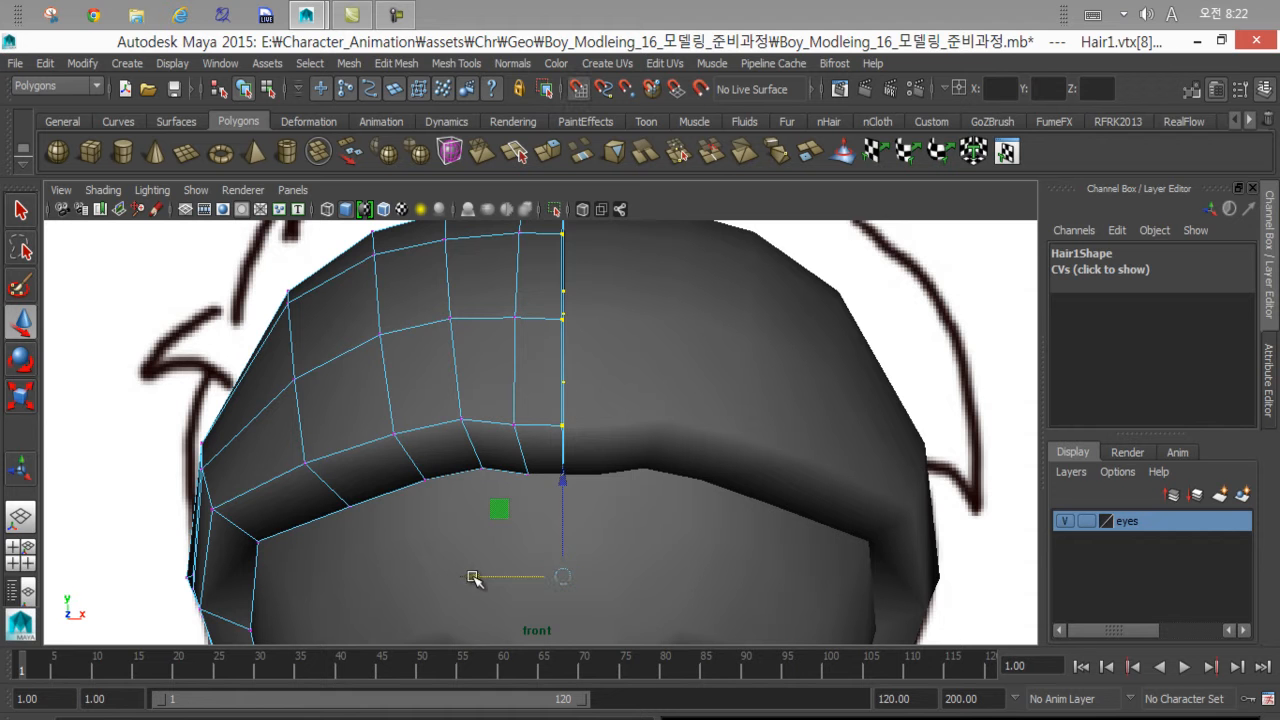
{"action": "left_click_drag", "start_coordinate": [472, 576], "coordinate": [562, 576]}
{"action": "left_click_drag", "start_coordinate": [478, 577], "coordinate": [571, 560]}
{"action": "key", "text": "4"}
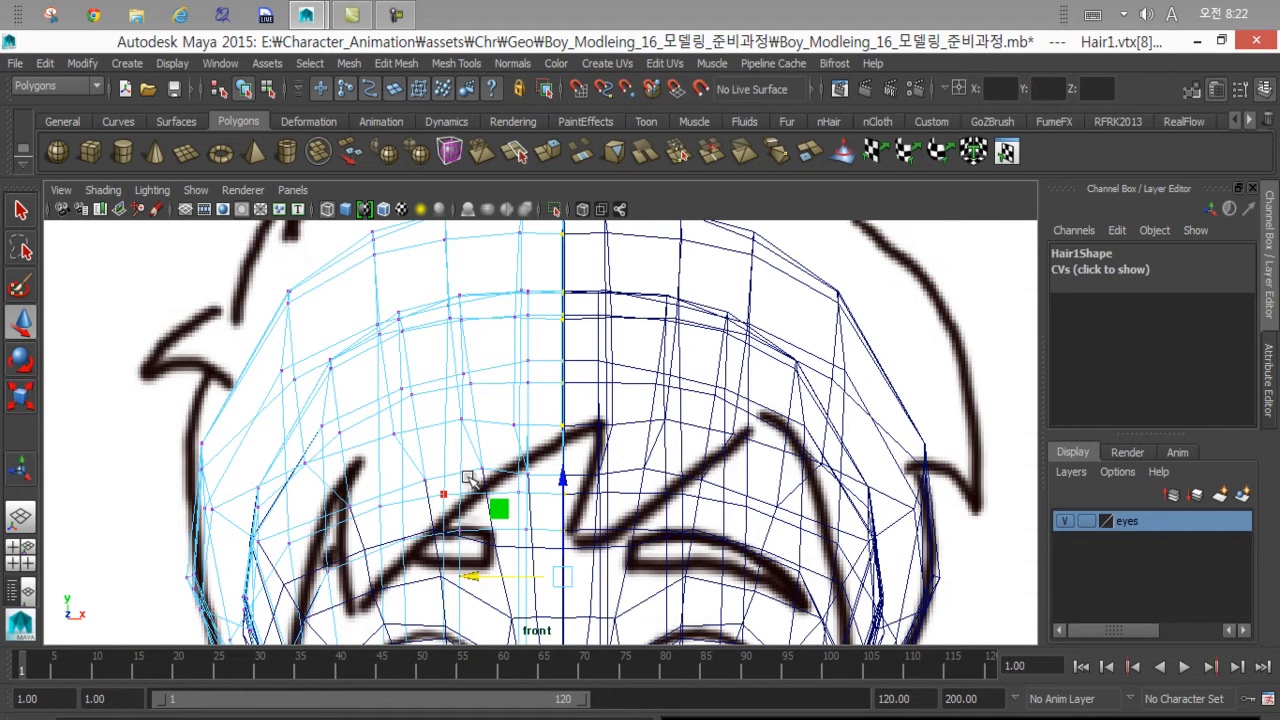
{"action": "key", "text": "5"}
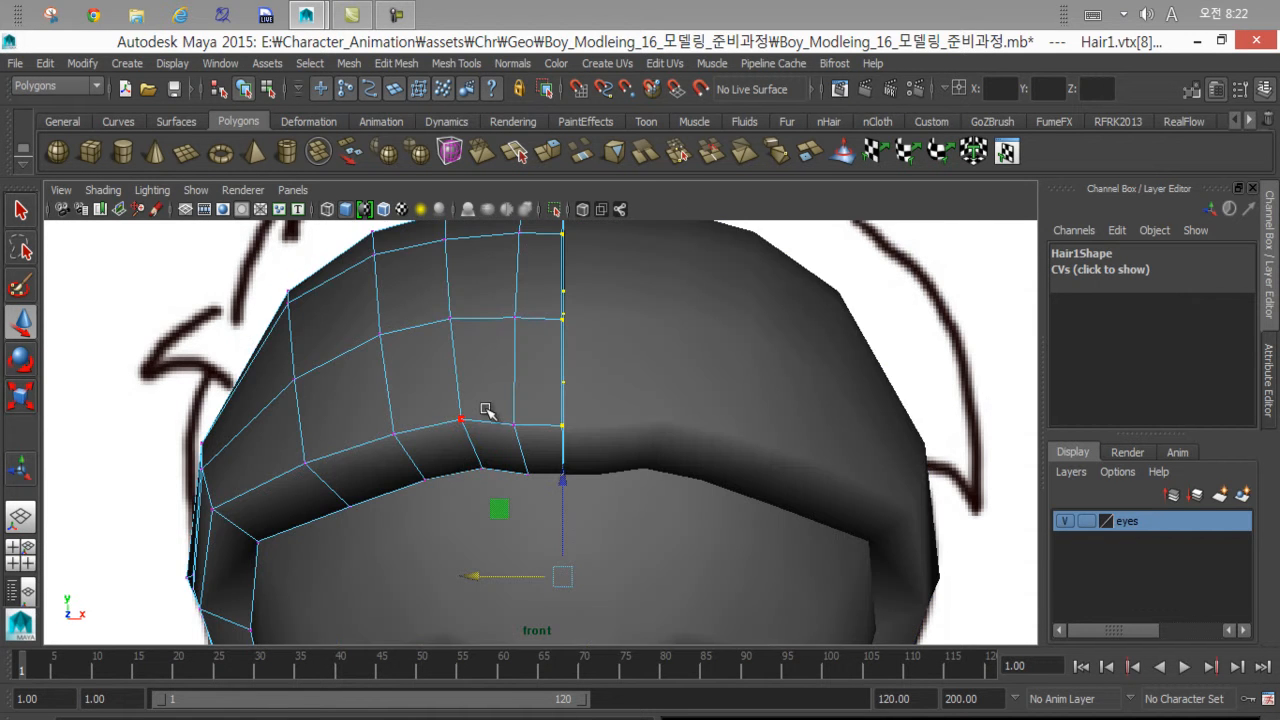
Return to object selection, select both hair halves, and delete their construction history.
{"action": "key", "text": "F8"}
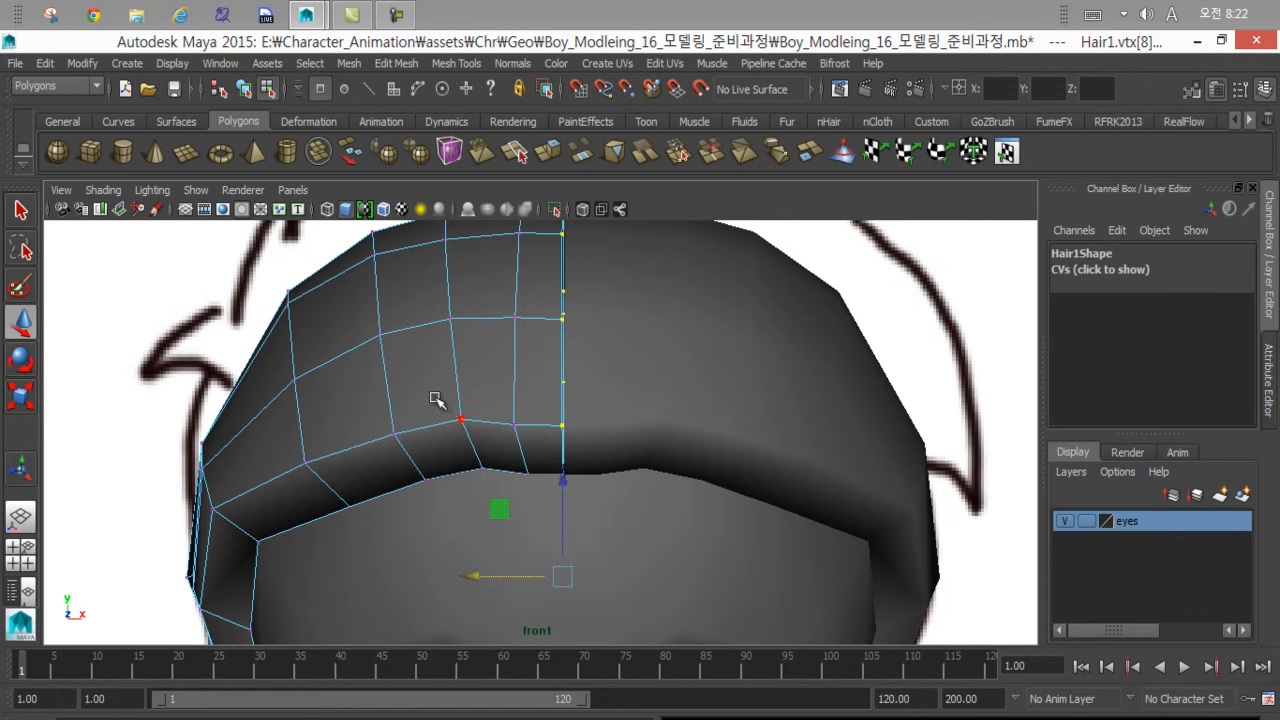
{"action": "left_click", "coordinate": [557, 333]}
{"action": "left_click", "coordinate": [500, 287]}
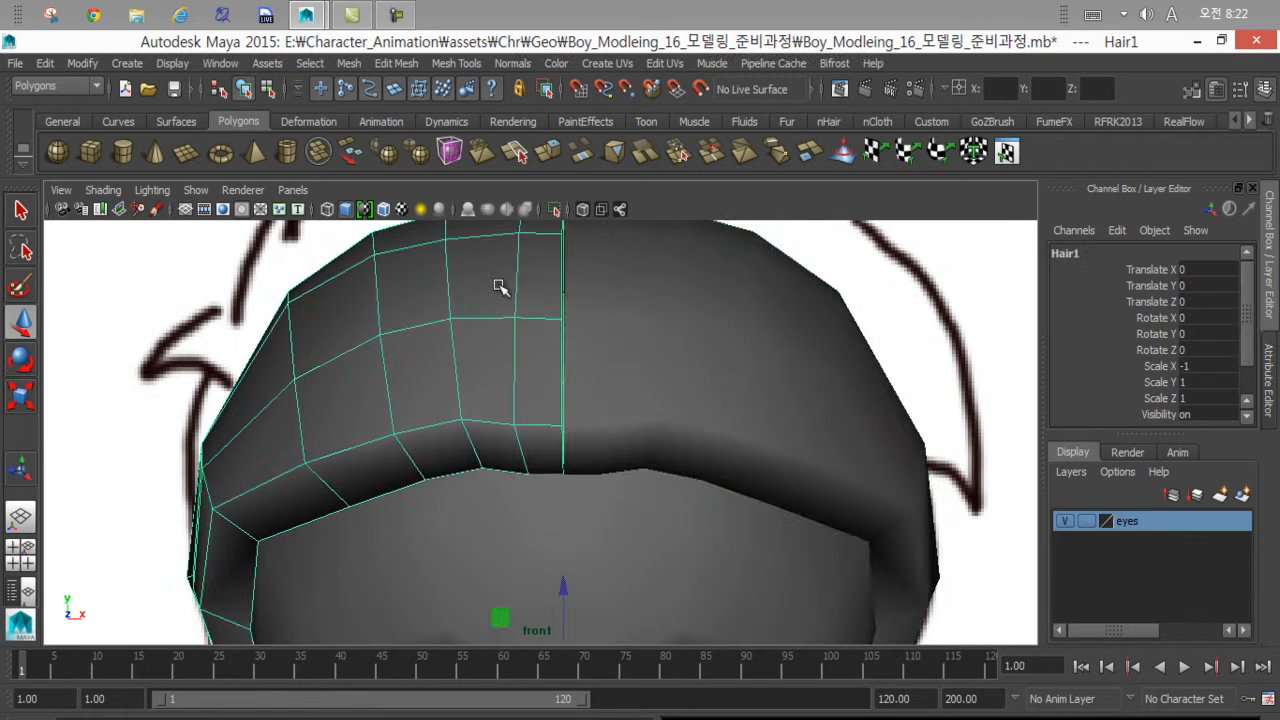
{"action": "left_click", "coordinate": [611, 273], "text": "shift"}
{"action": "left_click", "coordinate": [46, 65]}
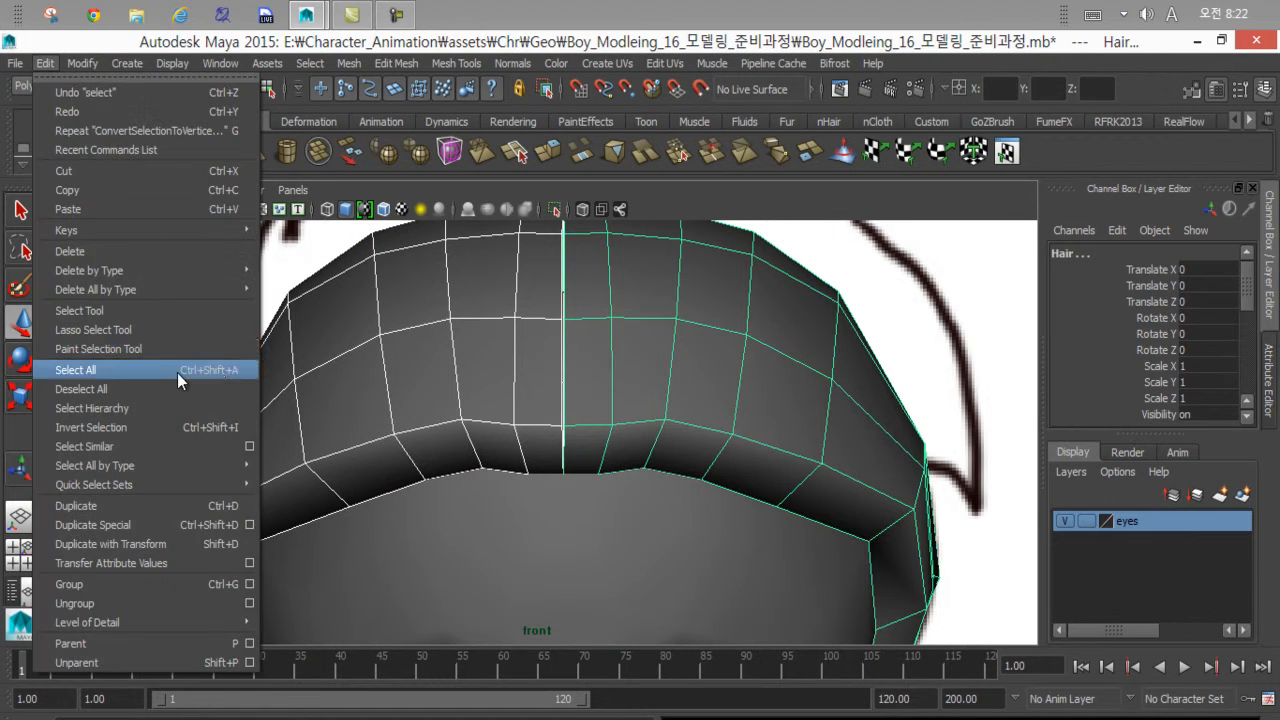
{"action": "mouse_move", "coordinate": [164, 270]}
{"action": "left_click", "coordinate": [270, 281]}
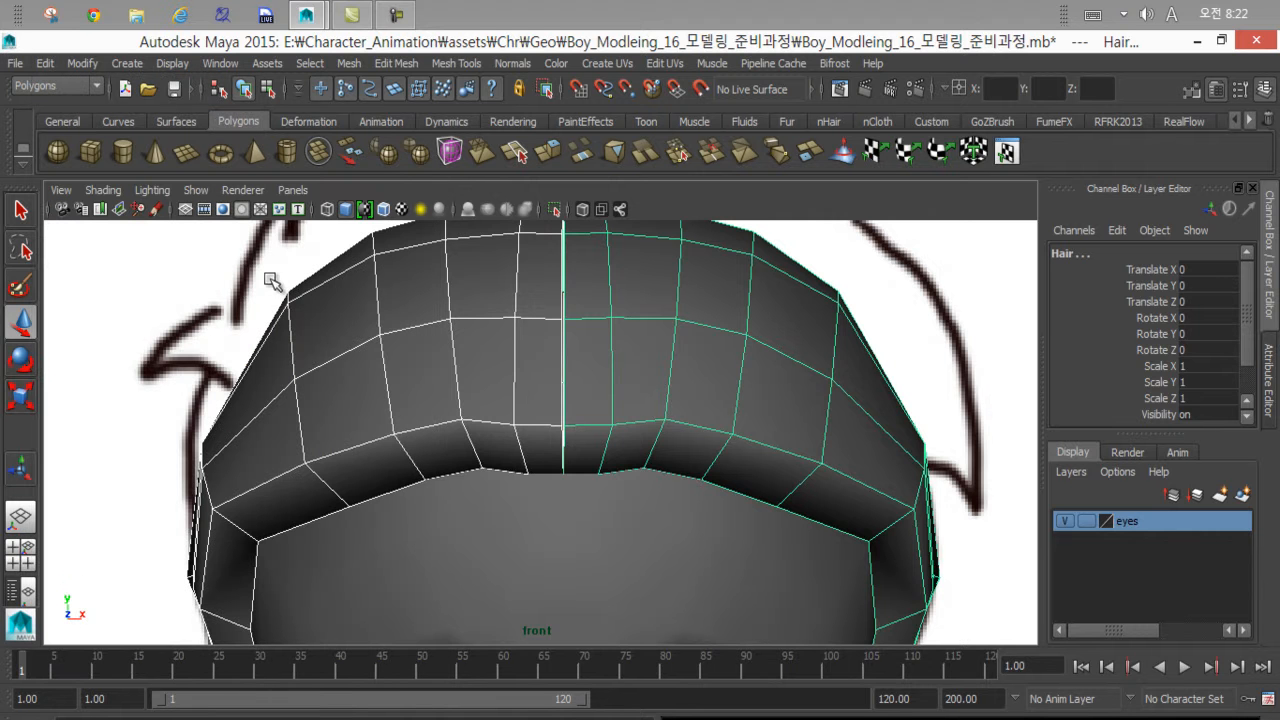
Select the mirrored hair half's full centre edge loop and set its X position to 0.
{"action": "left_click", "coordinate": [520, 371]}
{"action": "right_click_drag", "start_coordinate": [551, 296], "coordinate": [556, 252]}
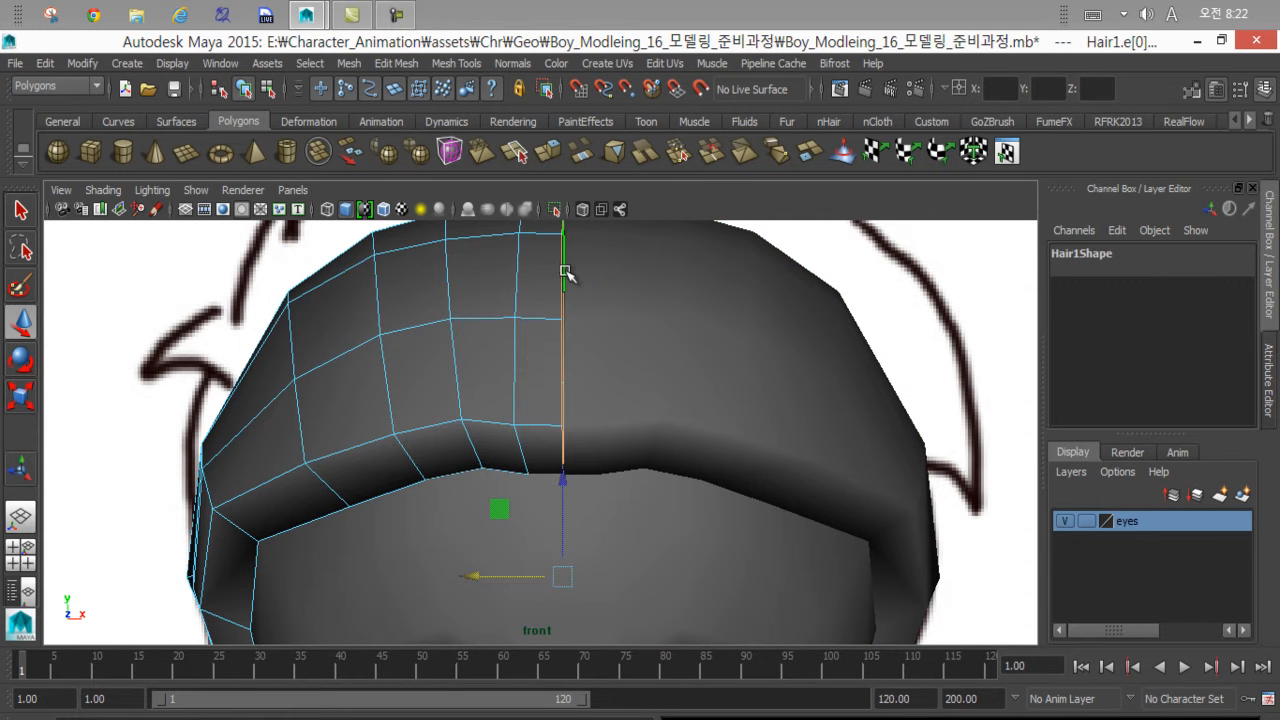
{"action": "double_click", "coordinate": [564, 274]}
{"action": "left_click", "coordinate": [997, 96]}
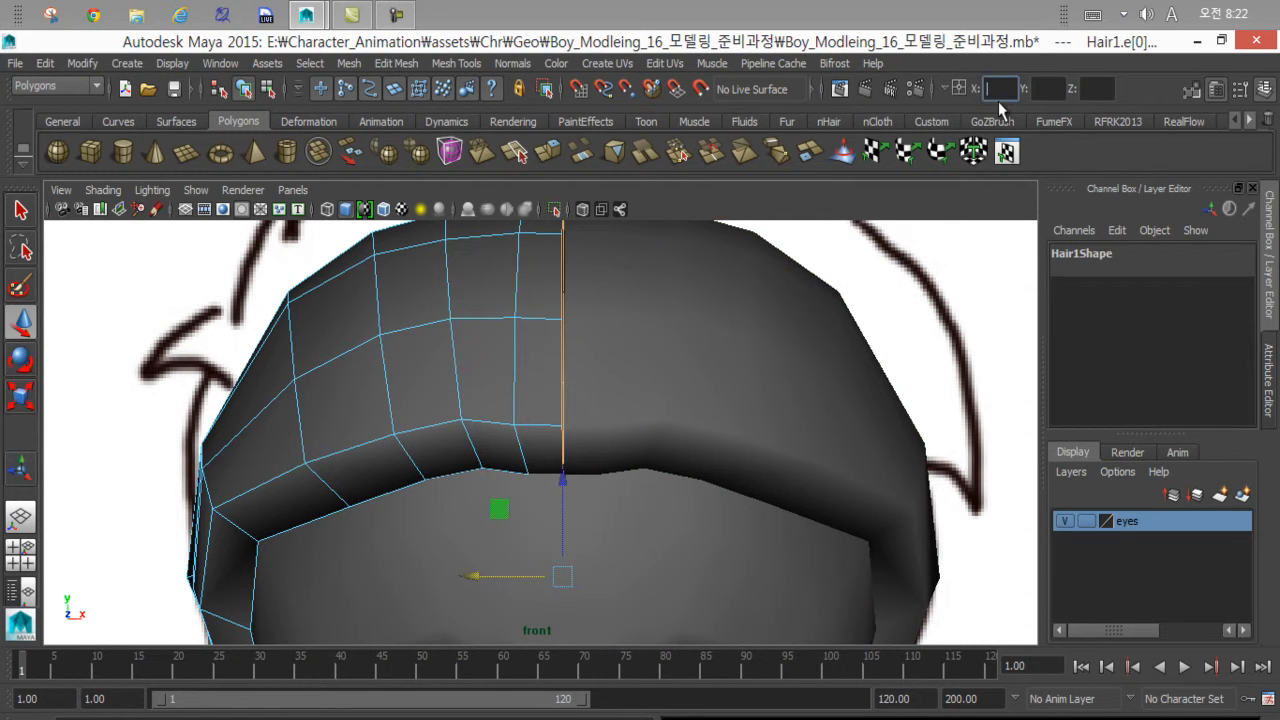
{"action": "type", "text": "0"}
{"action": "key", "text": "Return"}
Select the original hair half's full centre edge loop and set its X position to 0.
{"action": "left_click", "coordinate": [790, 352]}
{"action": "right_click_drag", "start_coordinate": [720, 329], "coordinate": [658, 297]}
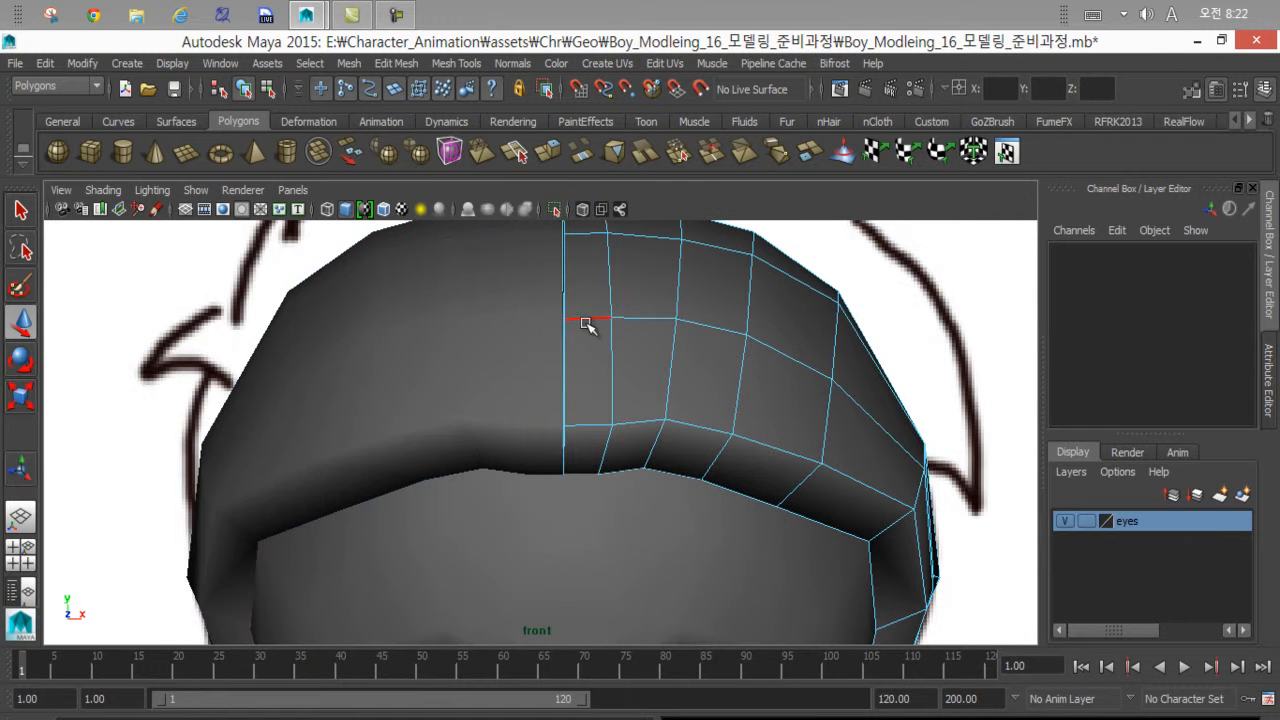
{"action": "double_click", "coordinate": [566, 294]}
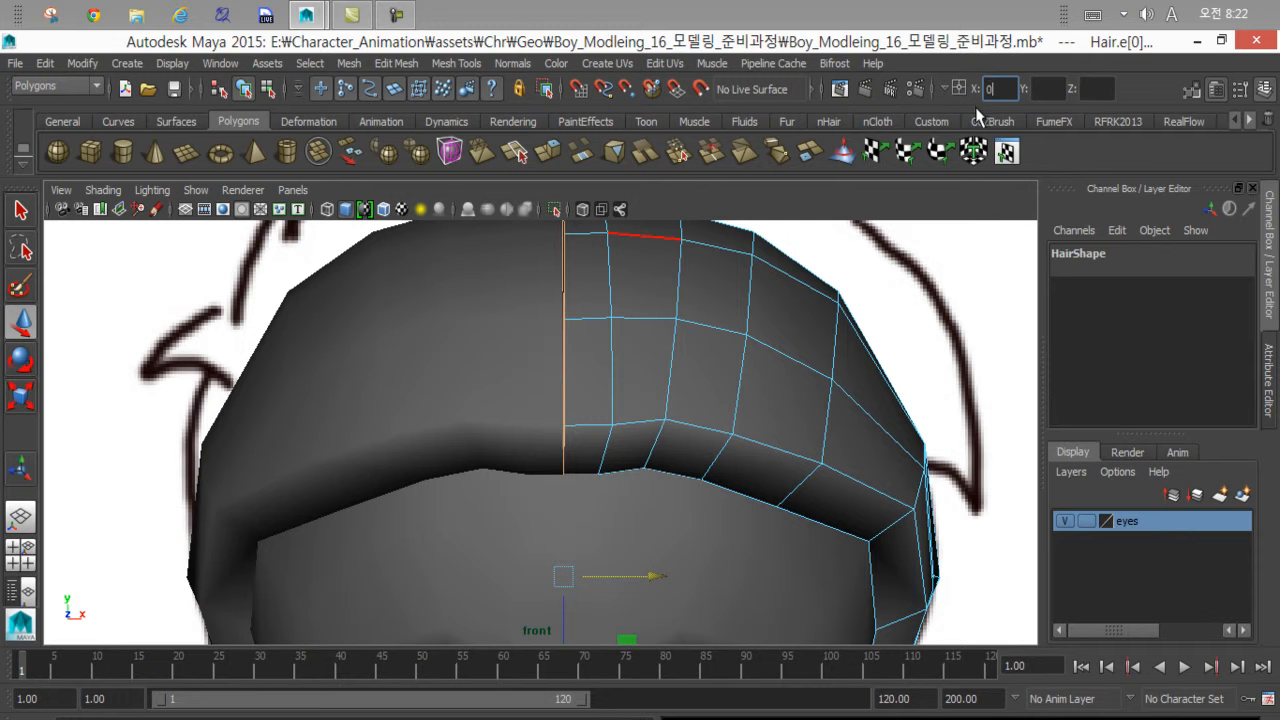
Select both hair halves as objects and combine them into a single mesh.
{"action": "right_click_drag", "start_coordinate": [567, 296], "coordinate": [560, 262]}
{"action": "left_click", "coordinate": [552, 373]}
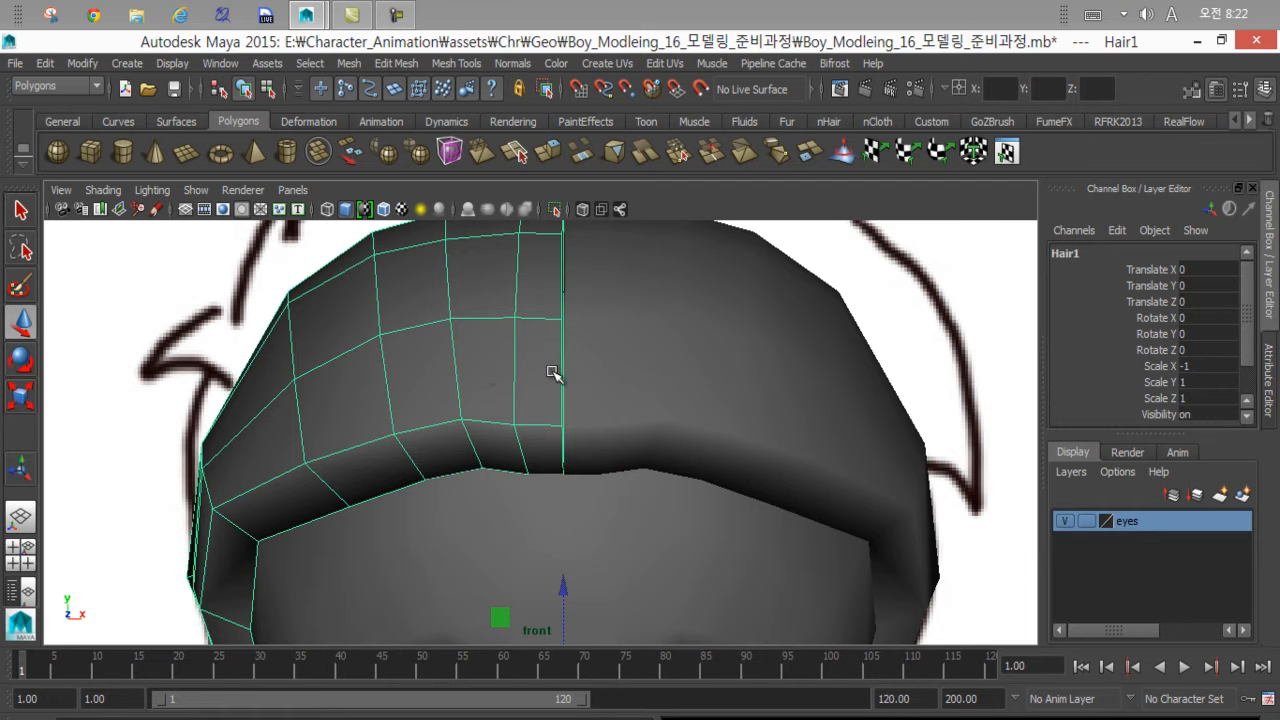
{"action": "left_click", "coordinate": [666, 352], "text": "shift"}
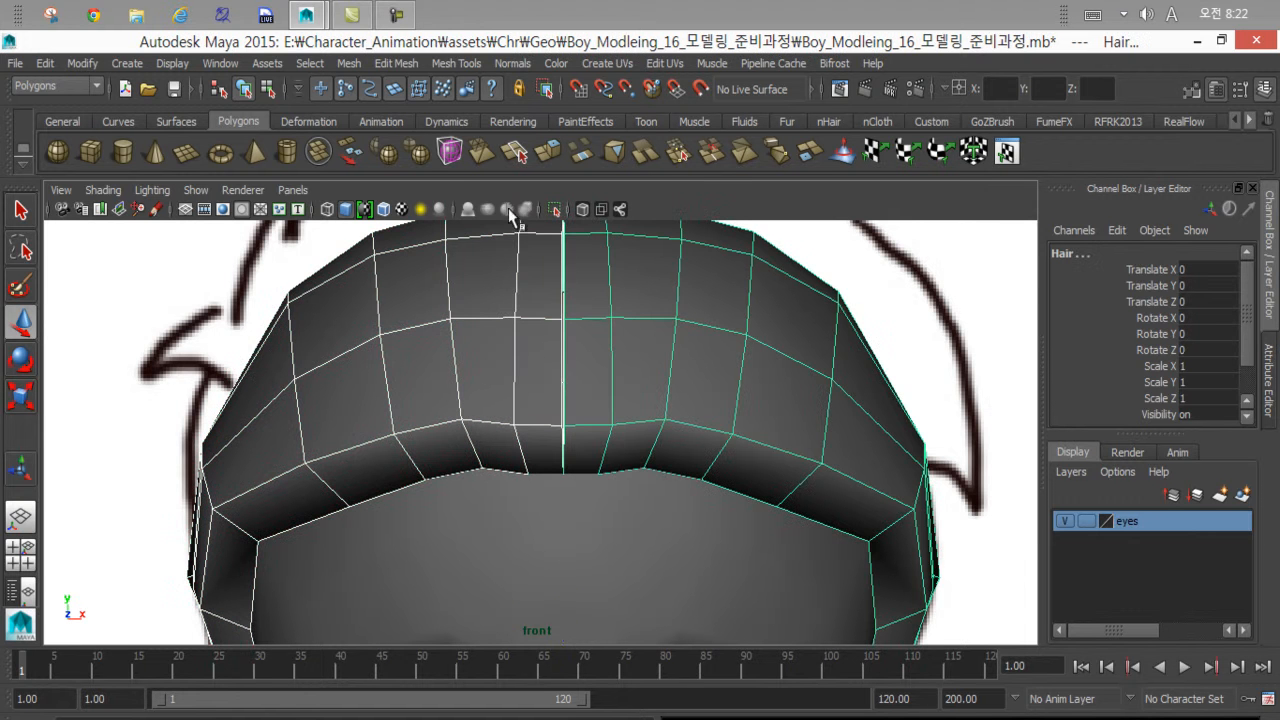
{"action": "left_click", "coordinate": [351, 68]}
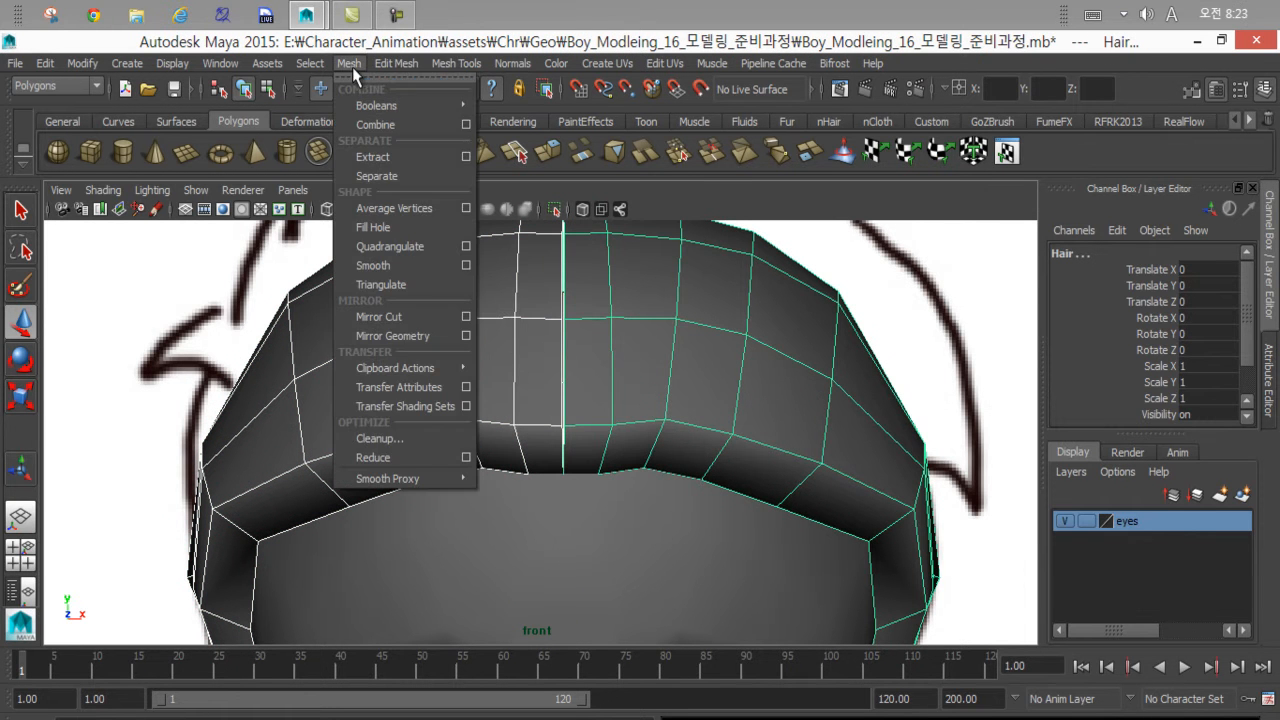
{"action": "left_click", "coordinate": [377, 118]}
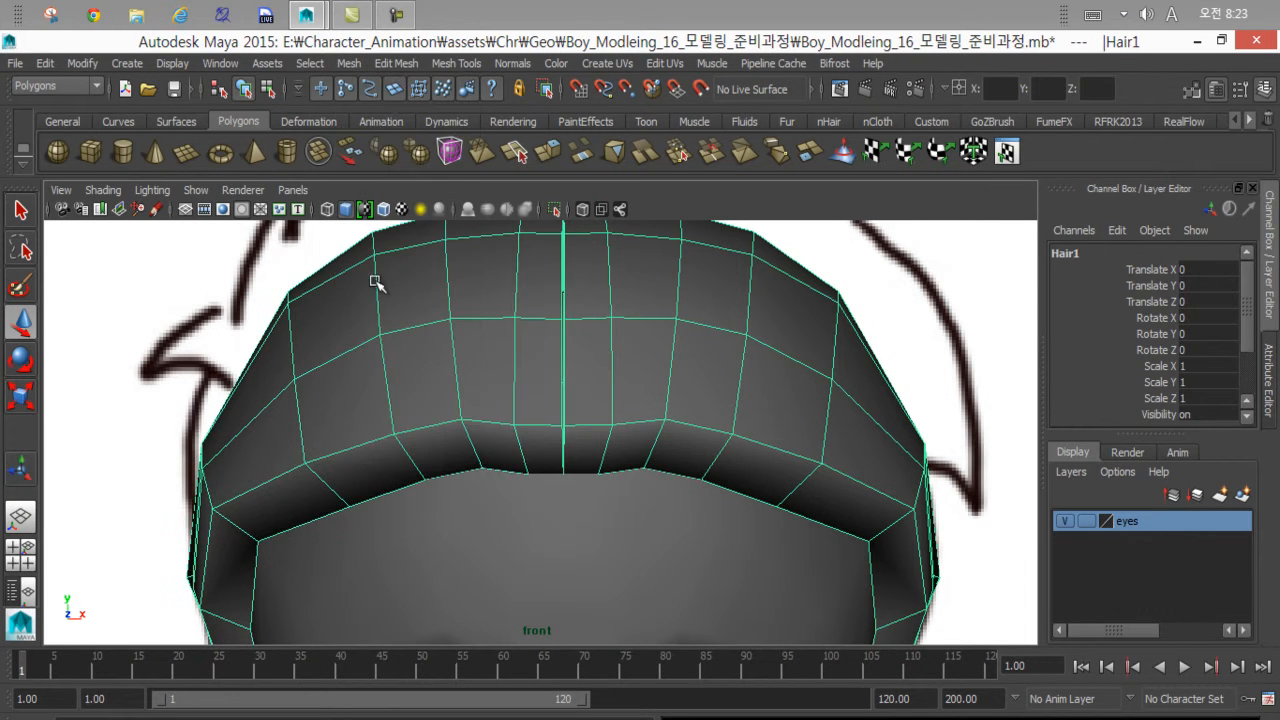
Apply Merge Components to the combined hair mesh and return to object mode.
{"action": "left_click", "coordinate": [341, 63]}
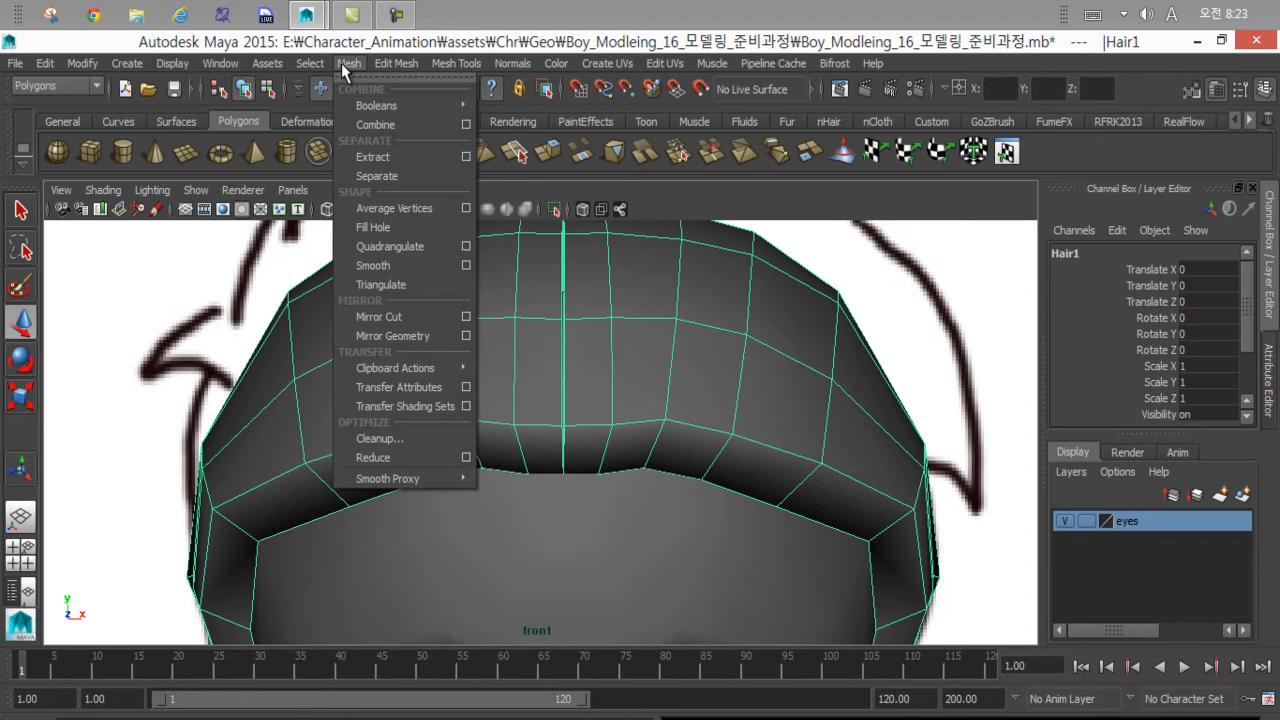
{"action": "mouse_move", "coordinate": [355, 99]}
{"action": "mouse_move", "coordinate": [390, 67]}
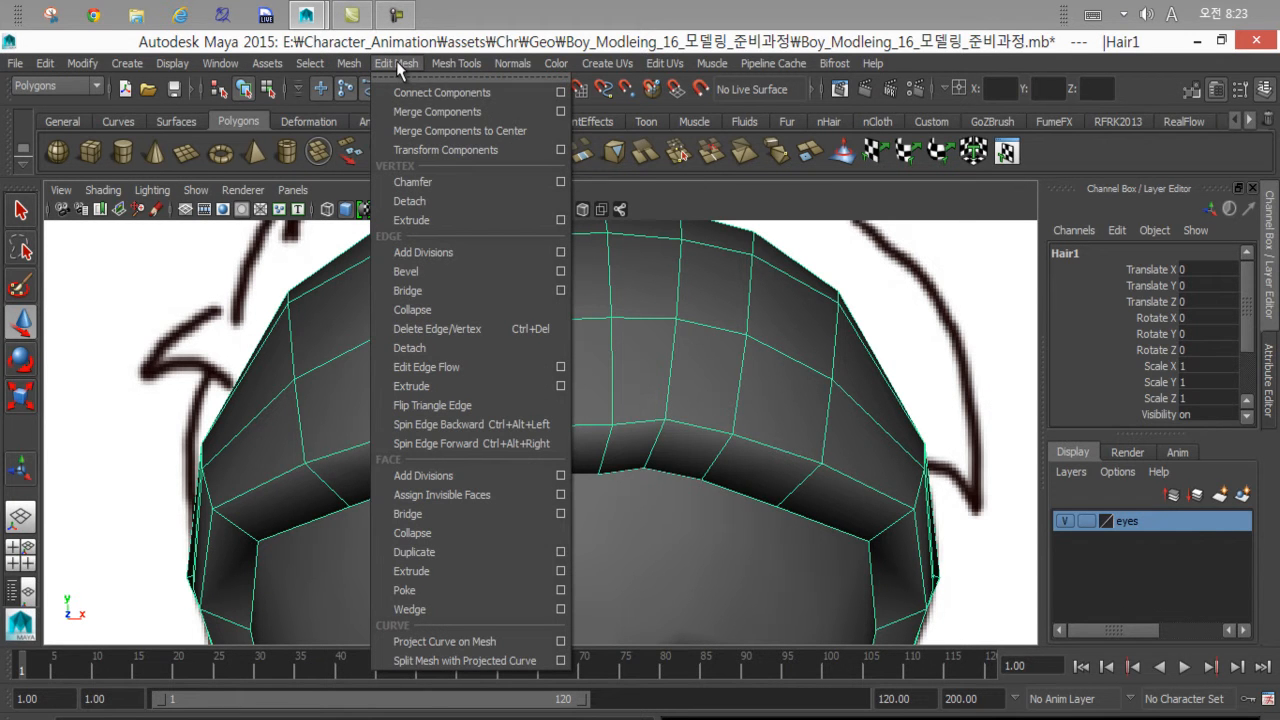
{"action": "left_click", "coordinate": [460, 112]}
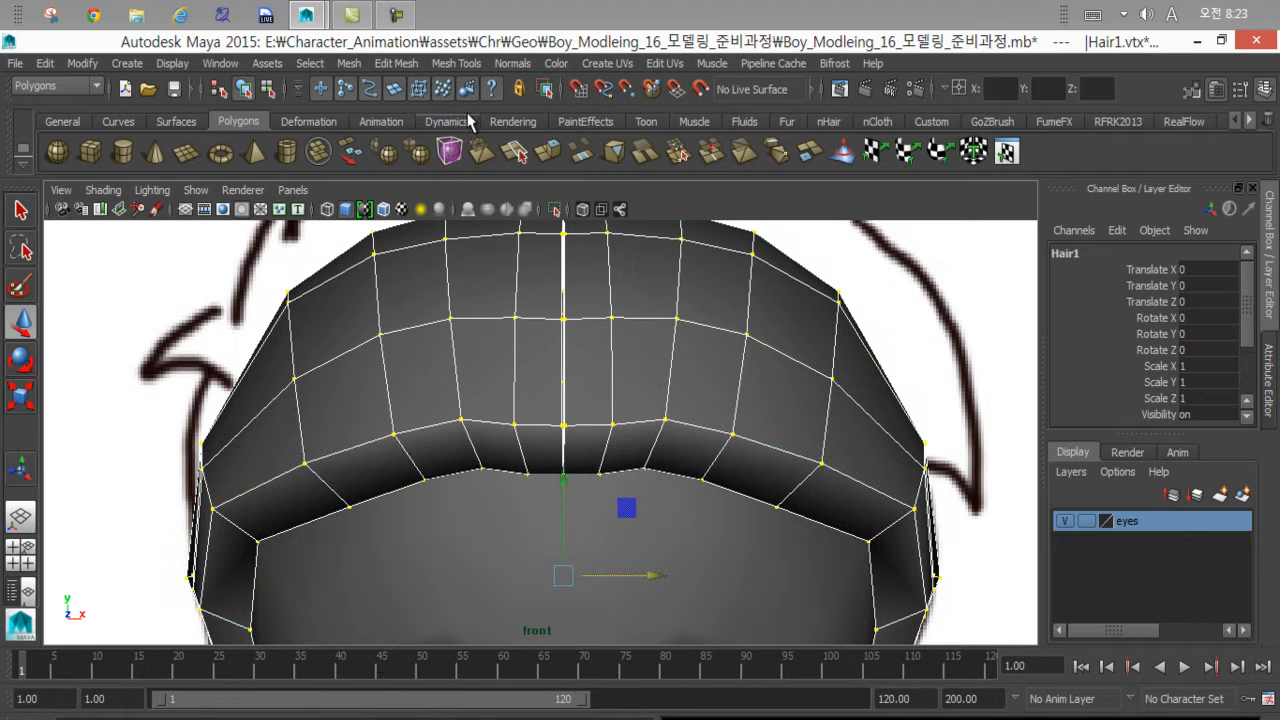
{"action": "key", "text": "F8"}
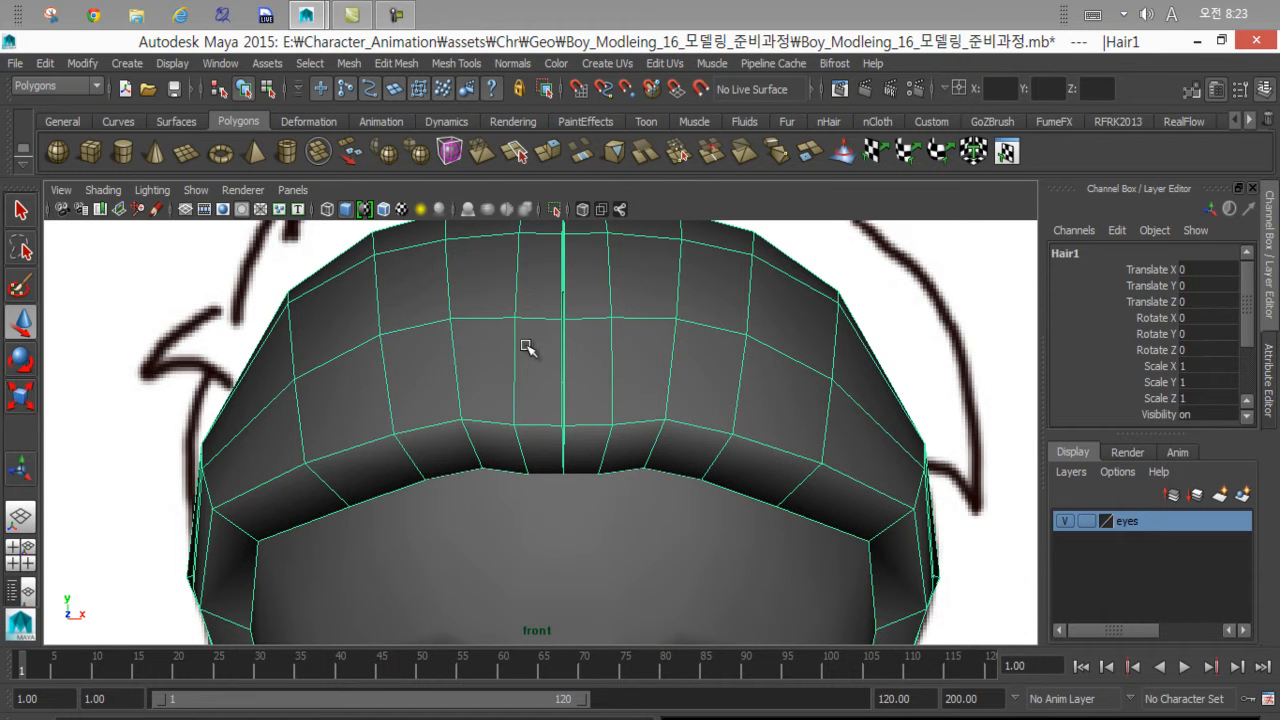
Examine the combined hair's centre seam in the perspective view, from the inside and from the front.
{"action": "key", "text": "space"}
{"action": "key", "text": "space"}
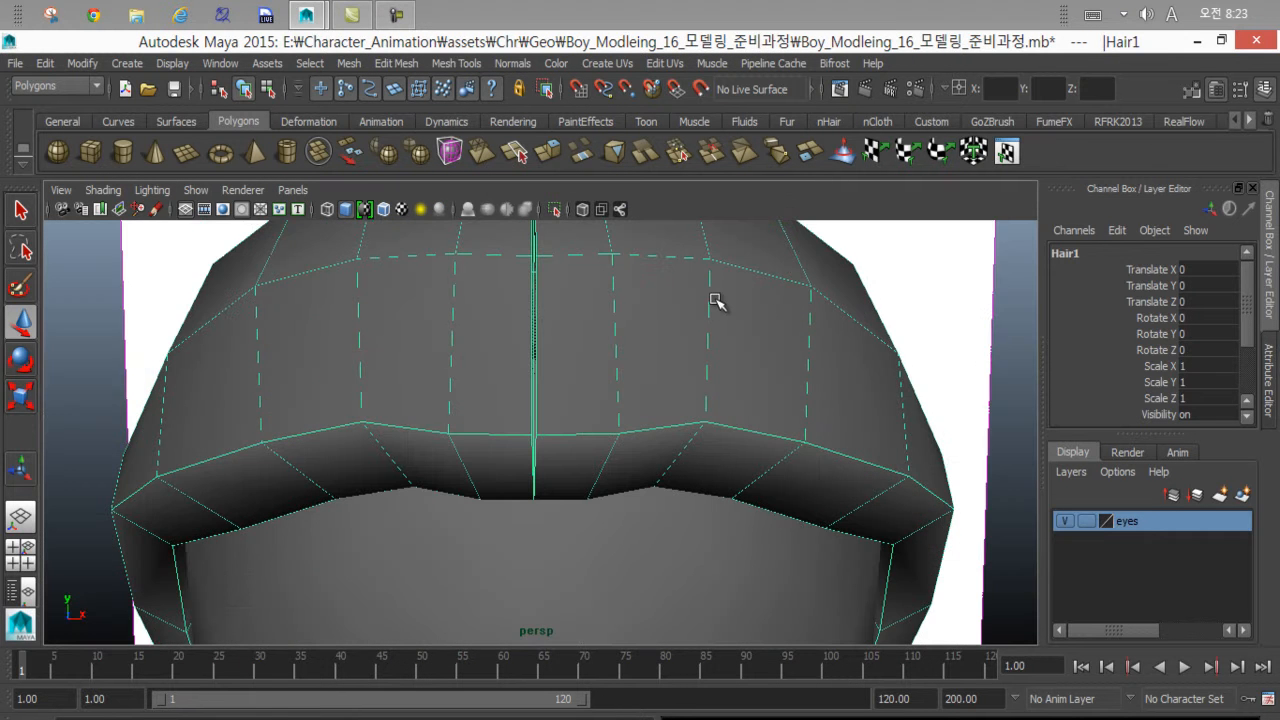
{"action": "left_click_drag", "start_coordinate": [466, 375], "coordinate": [466, 326], "text": "alt"}
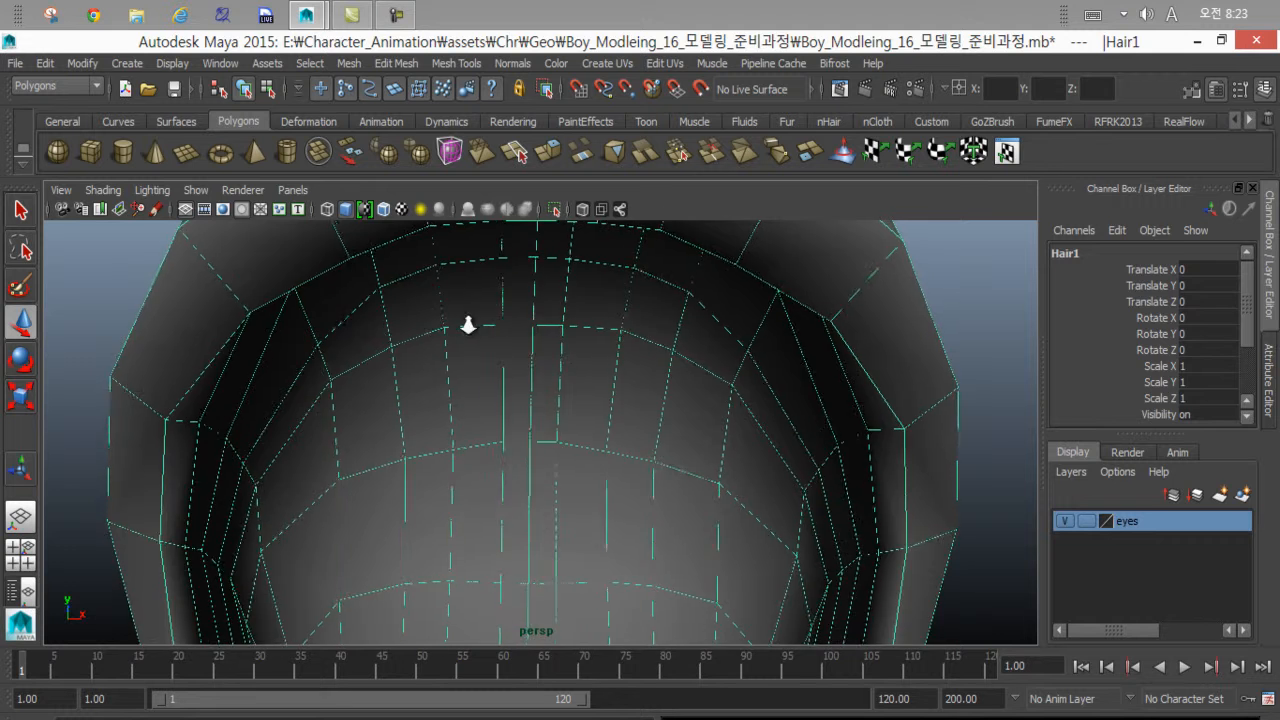
{"action": "right_click_drag", "start_coordinate": [466, 326], "coordinate": [370, 305], "text": "alt"}
{"action": "left_click", "coordinate": [220, 291]}
{"action": "left_click_drag", "start_coordinate": [416, 346], "coordinate": [357, 443], "text": "alt"}
{"action": "left_click", "coordinate": [357, 480]}
{"action": "right_click_drag", "start_coordinate": [357, 443], "coordinate": [611, 475], "text": "alt"}
{"action": "left_click_drag", "start_coordinate": [611, 475], "coordinate": [588, 381], "text": "alt"}
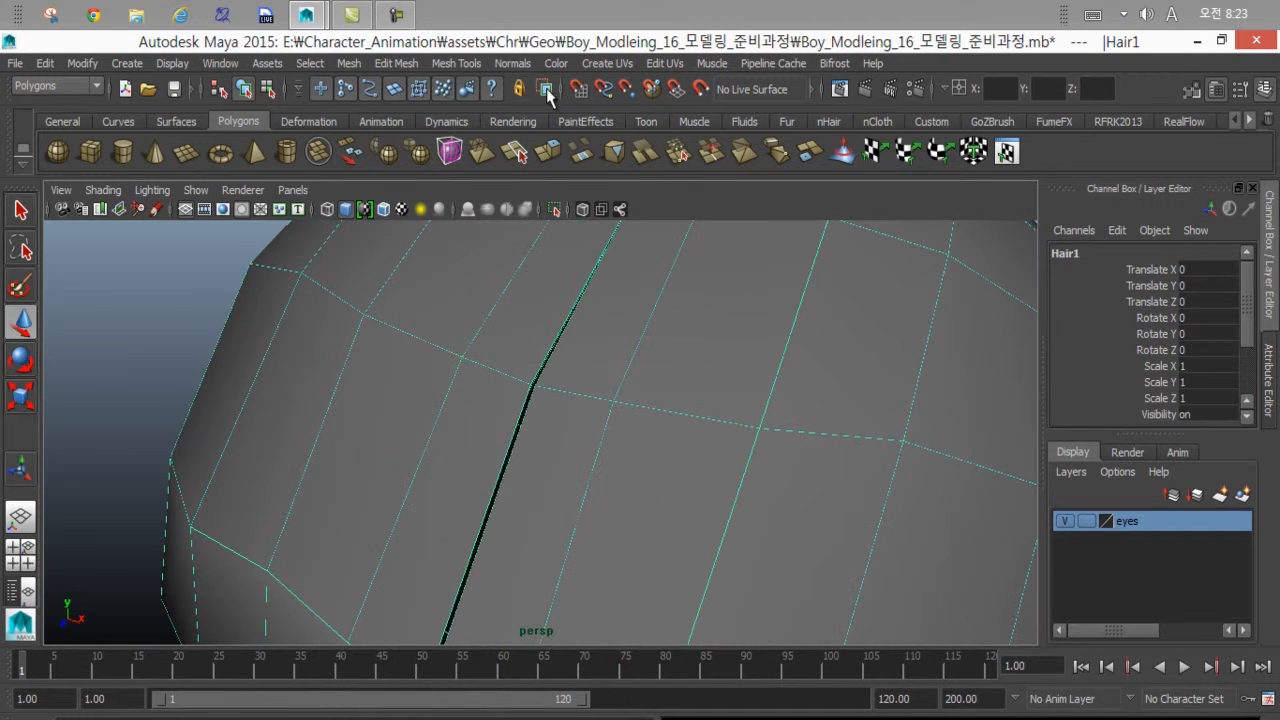
Try to join vertex pairs across the hair's centre seam with the Merge Vertex Tool, then undo the merges.
{"action": "left_click", "coordinate": [460, 64]}
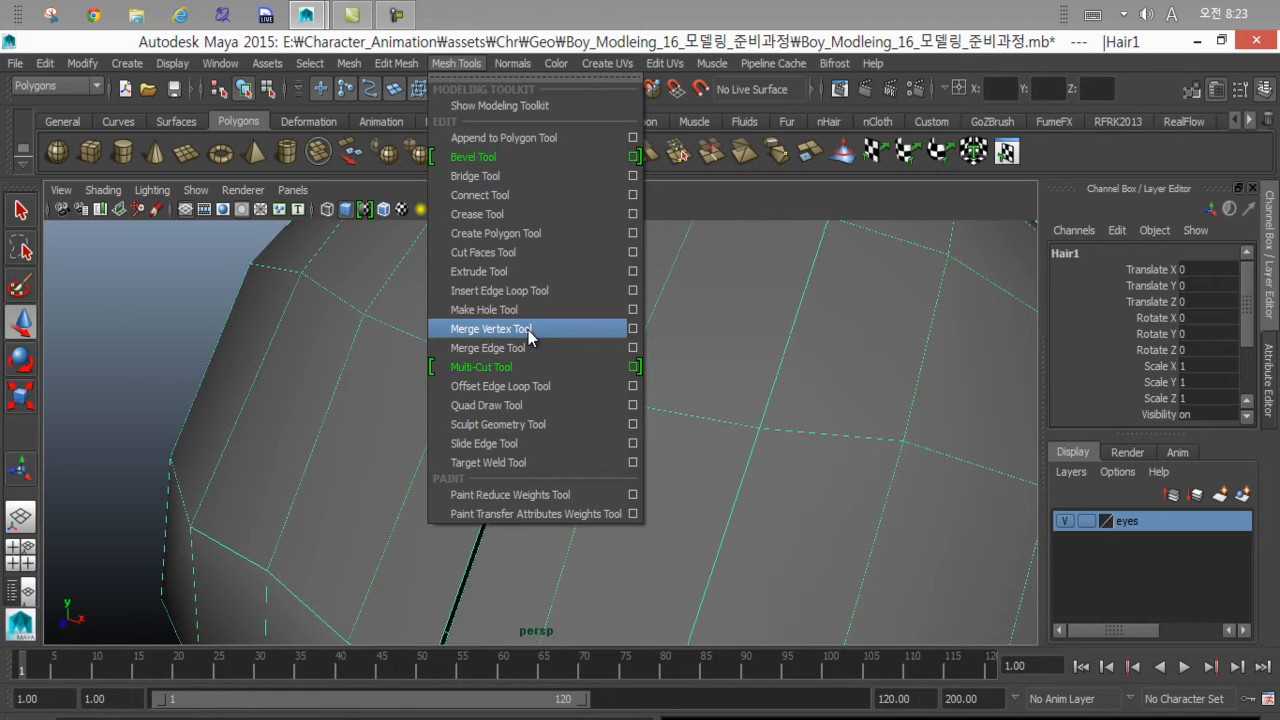
{"action": "left_click", "coordinate": [490, 329]}
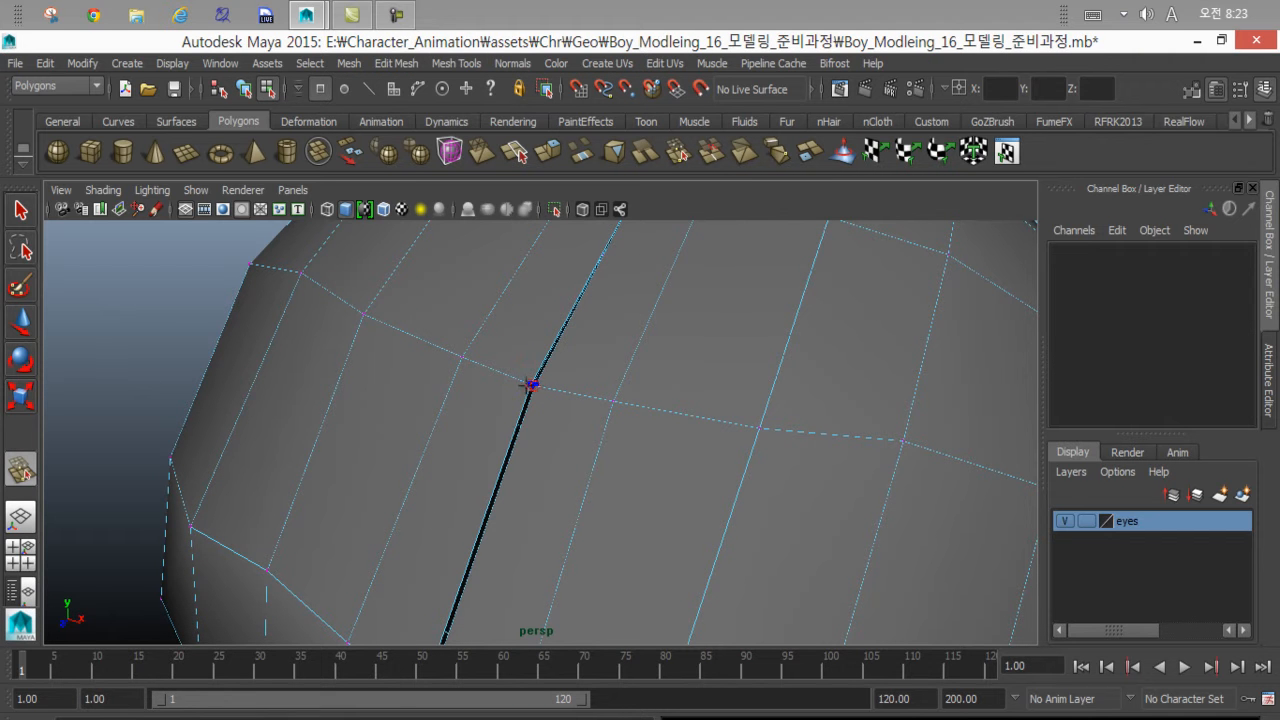
{"action": "mouse_move", "coordinate": [533, 384]}
{"action": "left_mouse_down"}
{"action": "mouse_move", "coordinate": [521, 383]}
{"action": "mouse_move", "coordinate": [534, 360]}
{"action": "left_mouse_up"}
{"action": "right_click_drag", "start_coordinate": [534, 360], "coordinate": [695, 446], "text": "alt"}
{"action": "middle_click_drag", "start_coordinate": [682, 480], "coordinate": [590, 382], "text": "alt"}
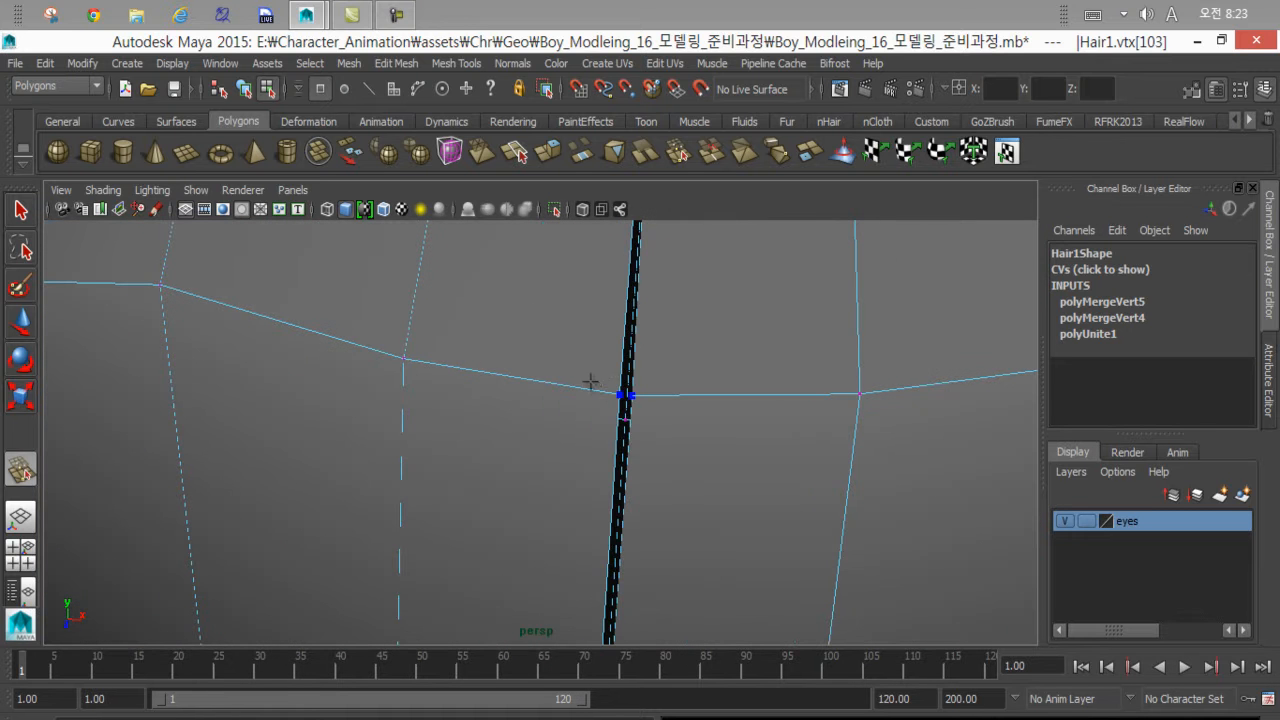
{"action": "left_click_drag", "start_coordinate": [610, 394], "coordinate": [632, 395]}
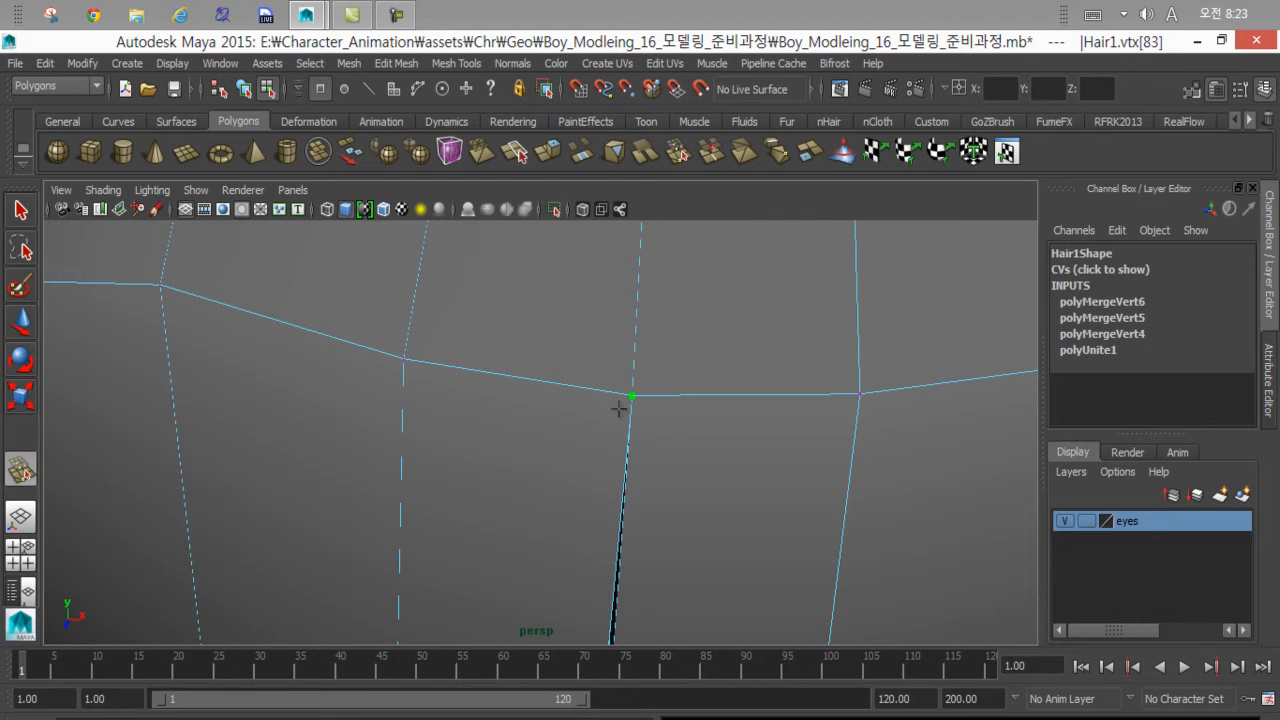
{"action": "key", "text": "ctrl+z"}
{"action": "key", "text": "ctrl+z"}
Frame the open centre seam and activate the Merge Edge Tool.
{"action": "right_click_drag", "start_coordinate": [580, 382], "coordinate": [525, 383], "text": "alt"}
{"action": "middle_click_drag", "start_coordinate": [525, 383], "coordinate": [466, 571], "text": "alt"}
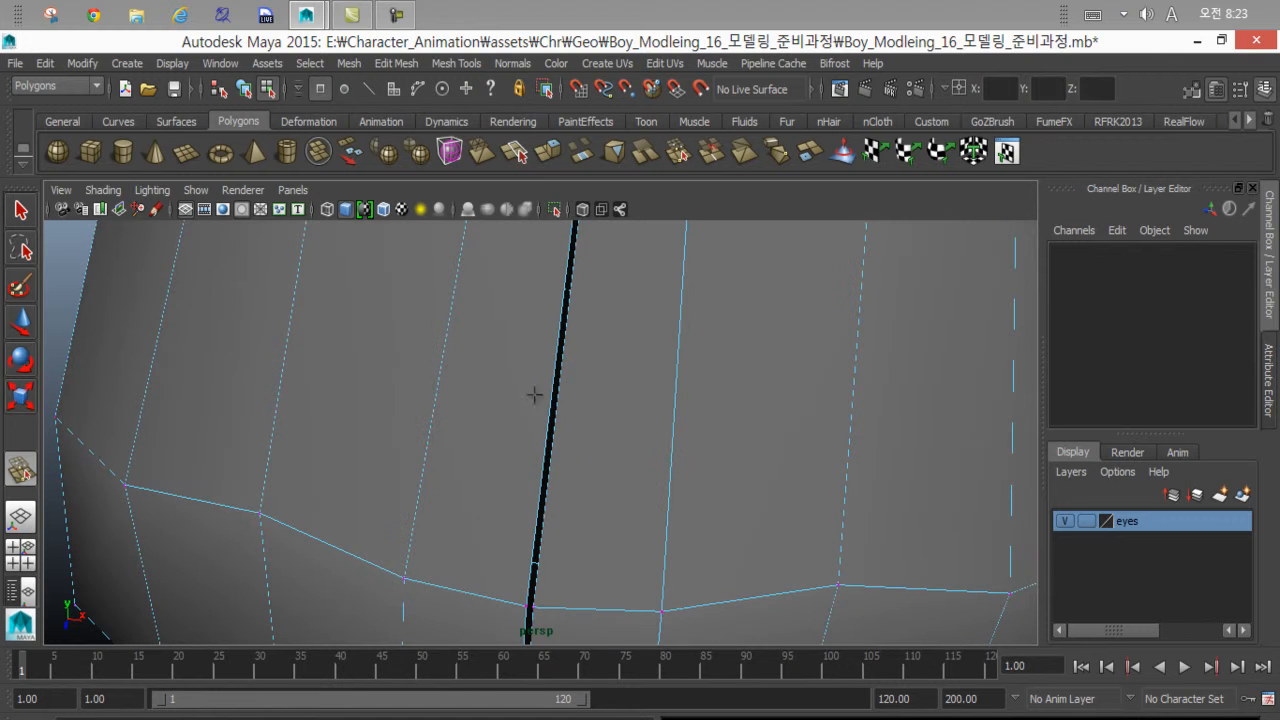
{"action": "left_click", "coordinate": [441, 64]}
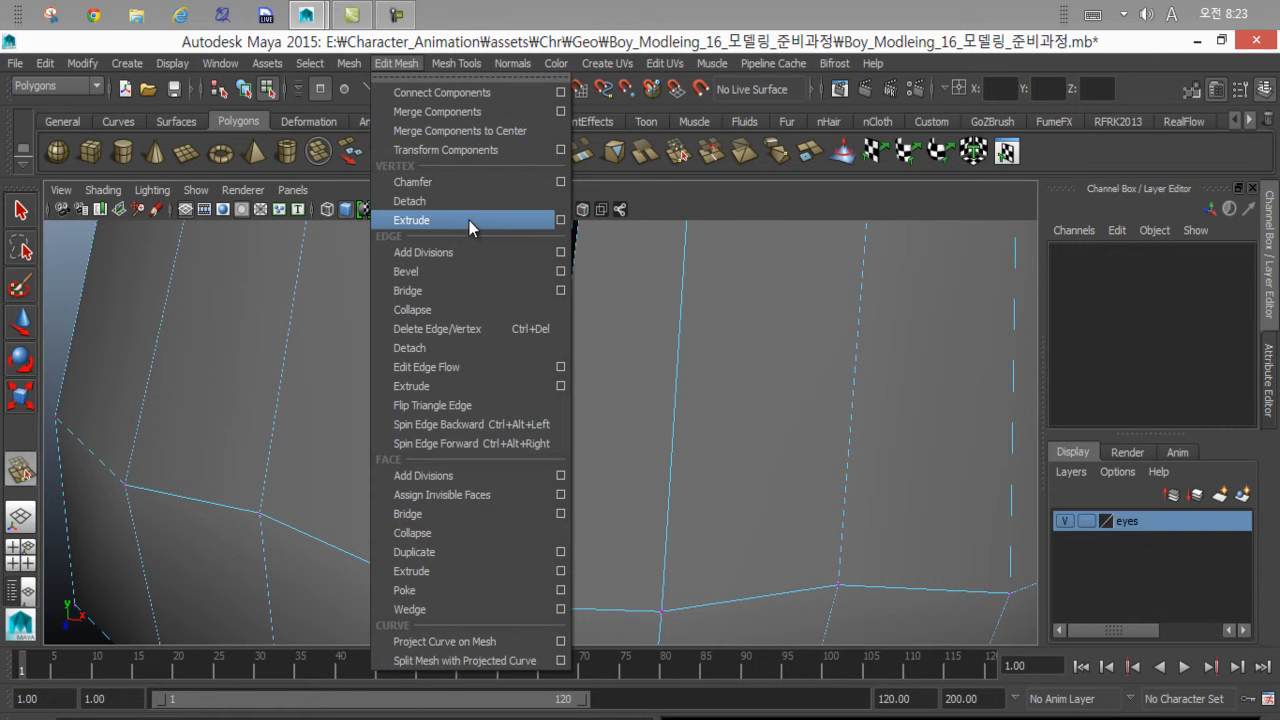
{"action": "mouse_move", "coordinate": [456, 63]}
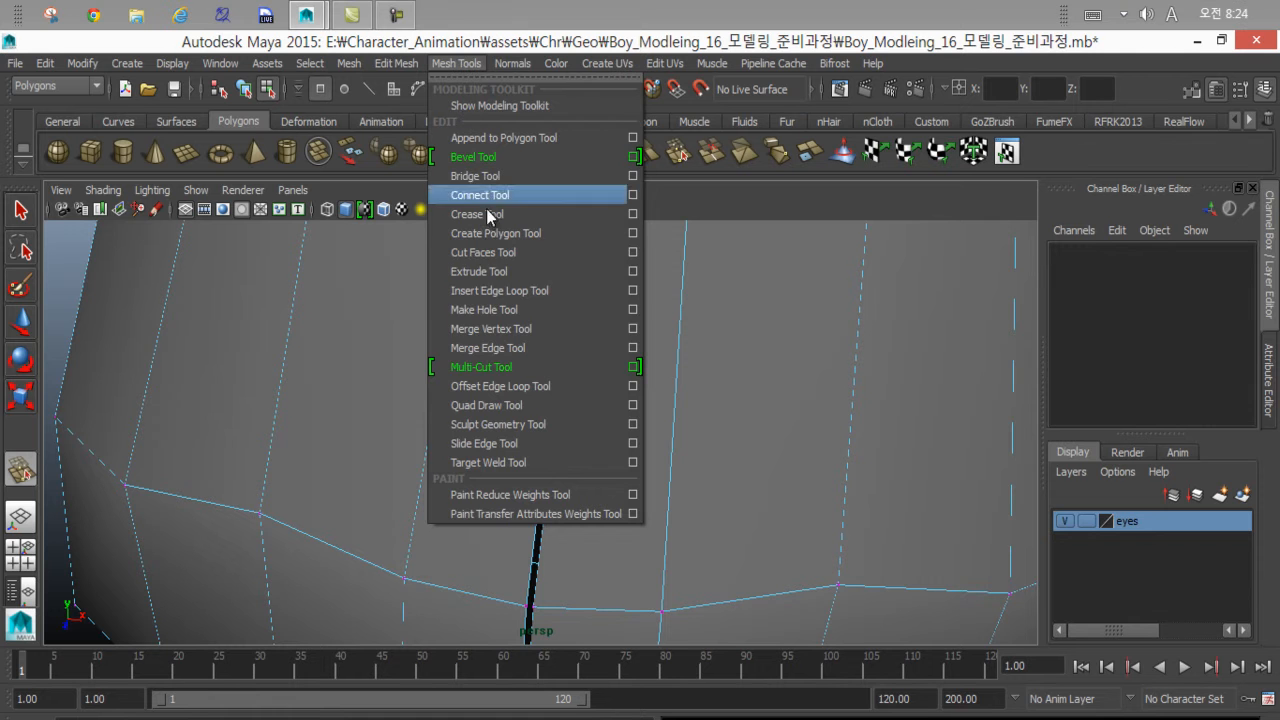
{"action": "left_click", "coordinate": [534, 348]}
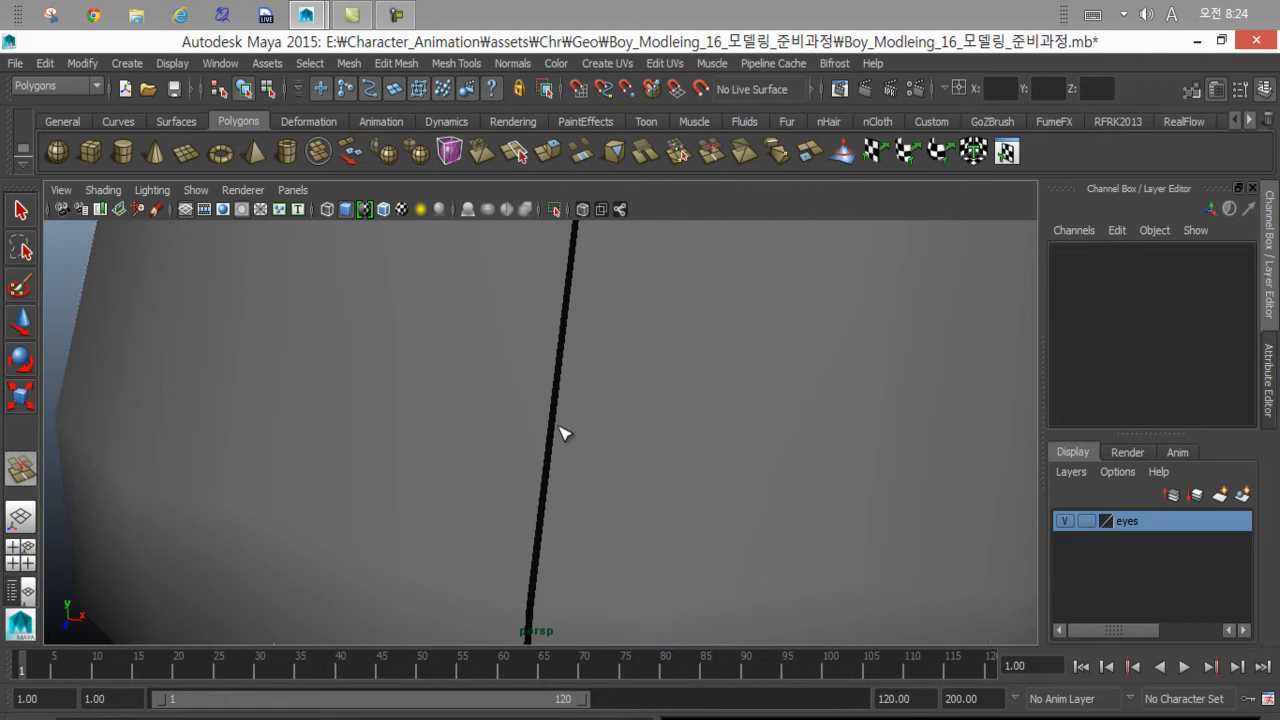
Switch to wireframe display and examine the edges along the hair's centre seam from several angles.
{"action": "key", "text": "4"}
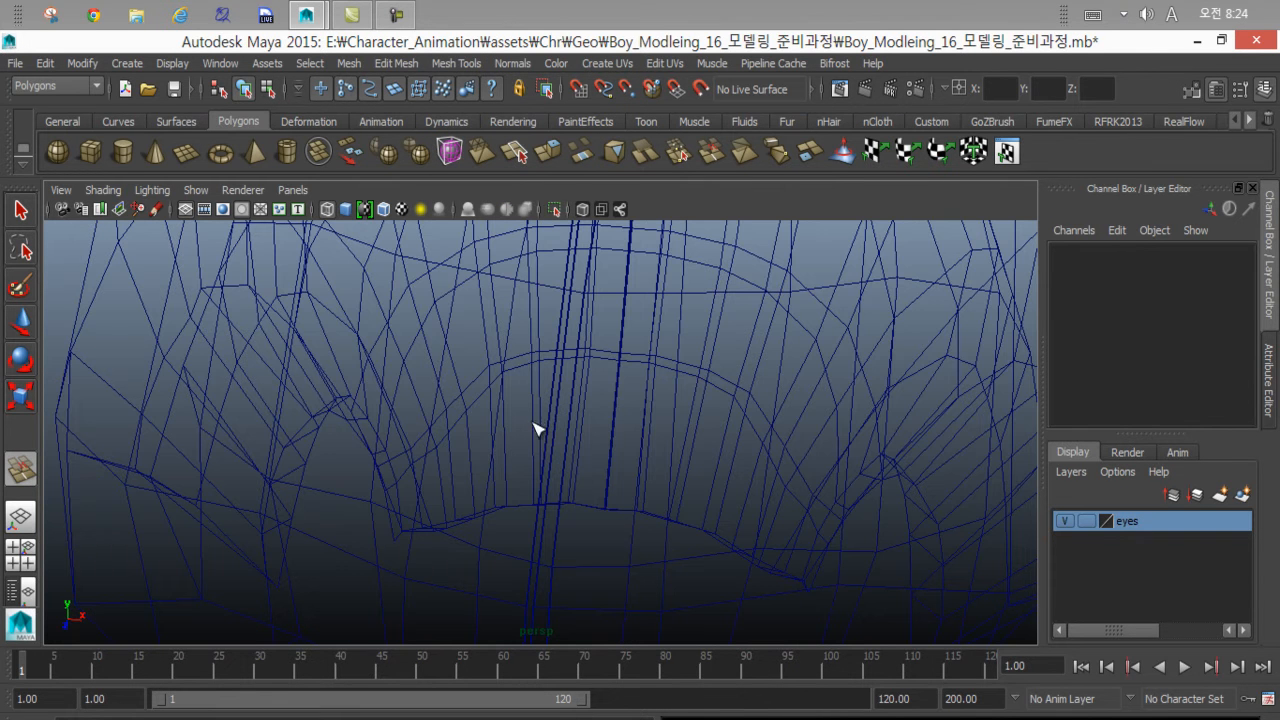
{"action": "left_click_drag", "start_coordinate": [508, 420], "coordinate": [496, 385], "text": "alt"}
{"action": "left_click", "coordinate": [487, 378]}
{"action": "left_click", "coordinate": [483, 376]}
{"action": "left_click", "coordinate": [486, 377]}
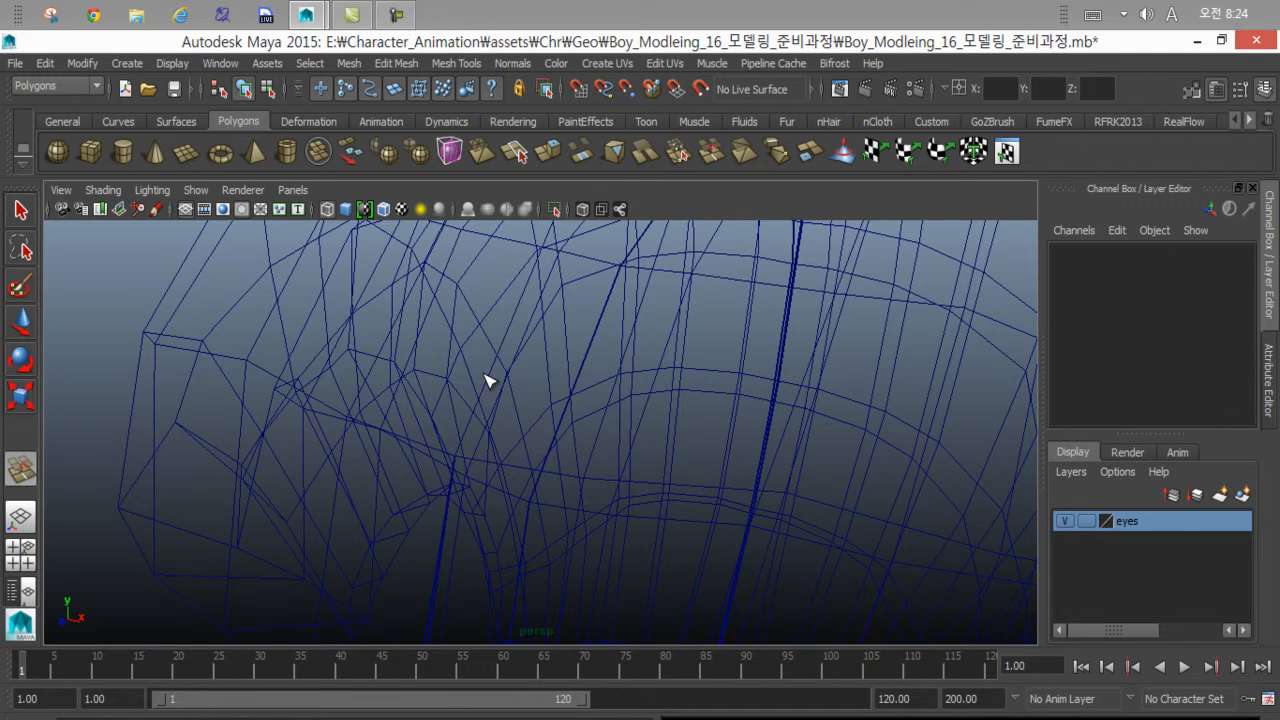
{"action": "left_click_drag", "start_coordinate": [447, 438], "coordinate": [485, 382], "text": "alt"}
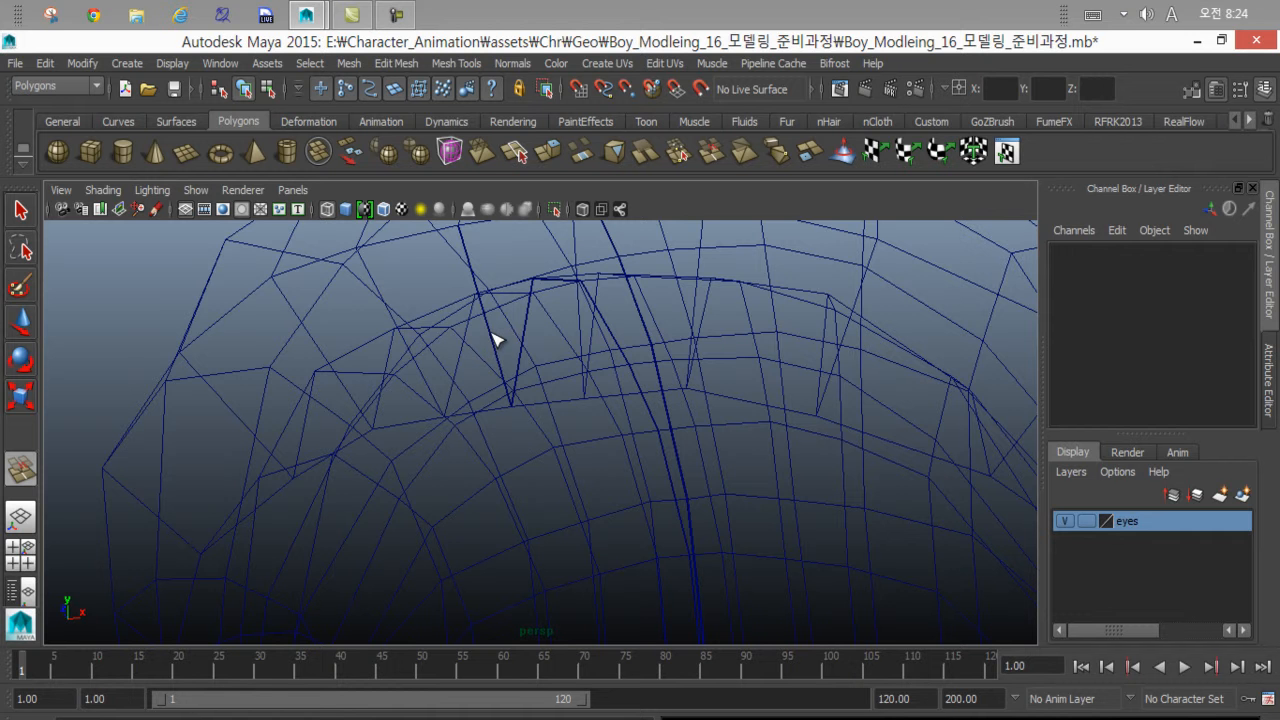
{"action": "left_click", "coordinate": [493, 343]}
{"action": "left_click", "coordinate": [524, 335]}
{"action": "mouse_move", "coordinate": [560, 297]}
{"action": "left_mouse_down", "text": "alt"}
{"action": "mouse_move", "coordinate": [541, 309]}
{"action": "mouse_move", "coordinate": [543, 286]}
{"action": "left_mouse_up", "text": "alt"}
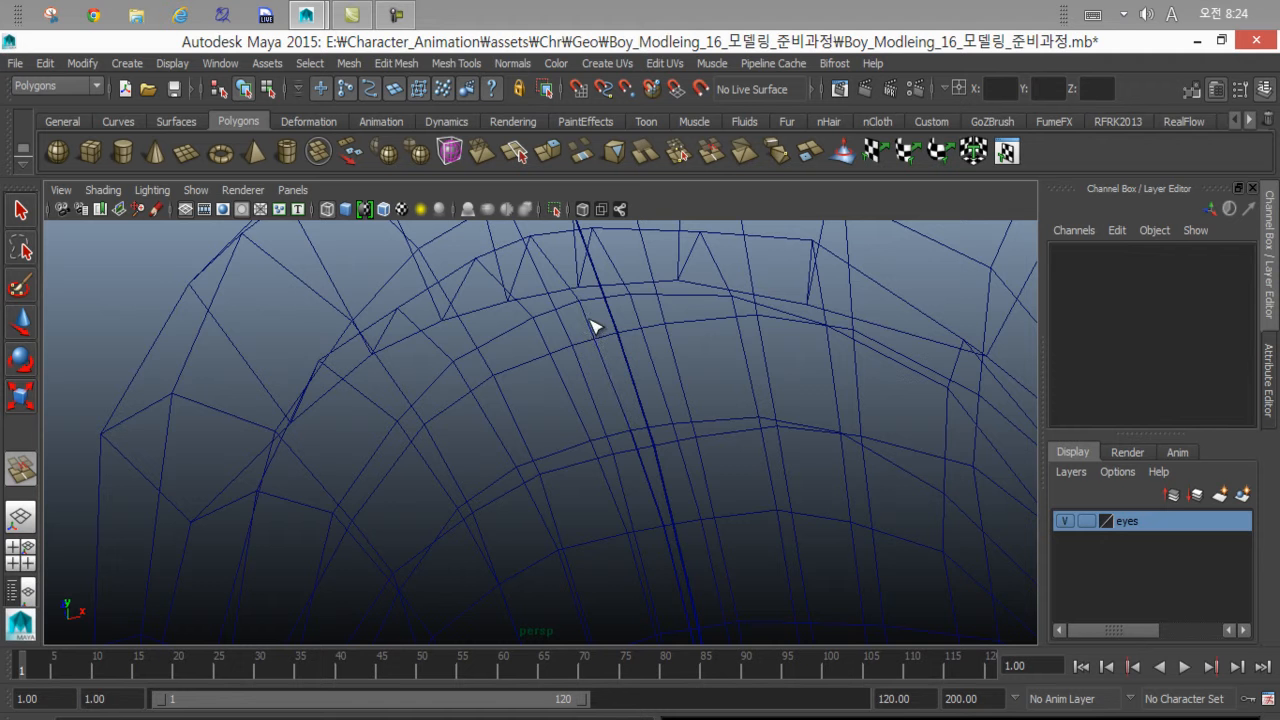
{"action": "left_click_drag", "start_coordinate": [593, 423], "coordinate": [620, 400], "text": "alt"}
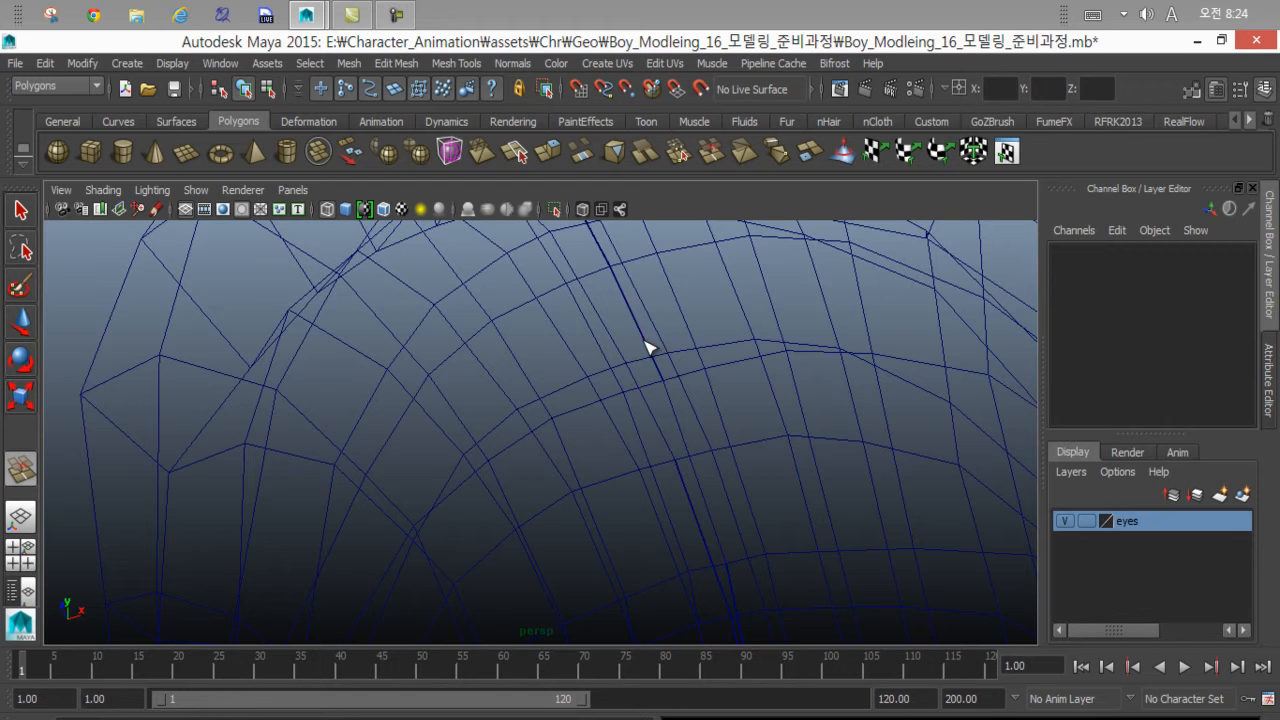
Examine the centre seam's border edges with the Merge Edge Tool, then the complete hair wireframe from several angles.
{"action": "left_click_drag", "start_coordinate": [645, 343], "coordinate": [583, 366], "text": "alt"}
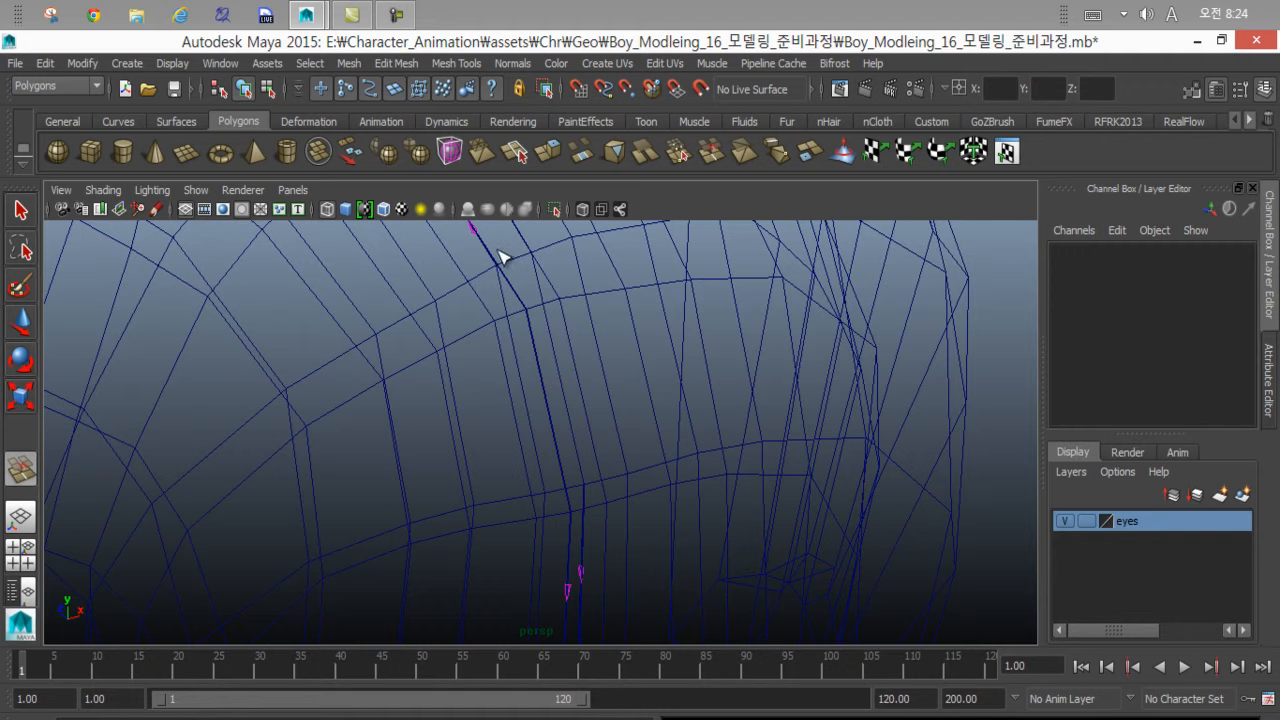
{"action": "key", "text": "q"}
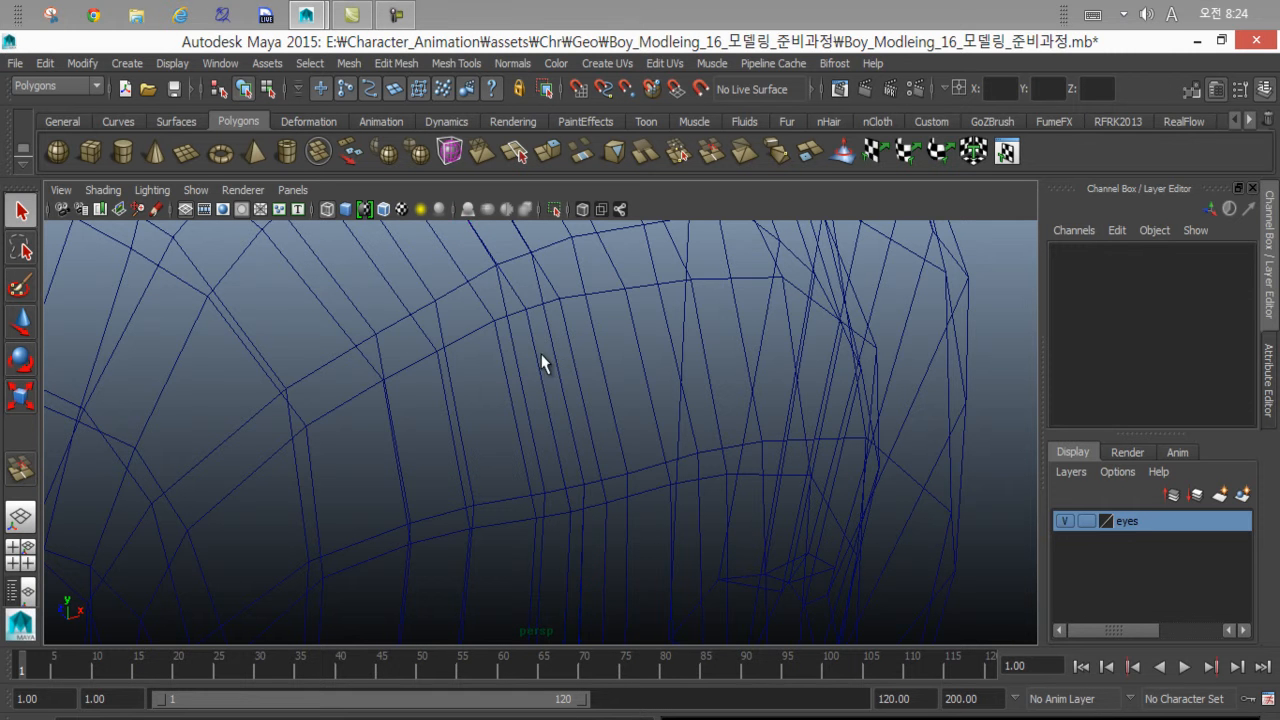
{"action": "left_click", "coordinate": [533, 353]}
{"action": "left_click", "coordinate": [533, 349]}
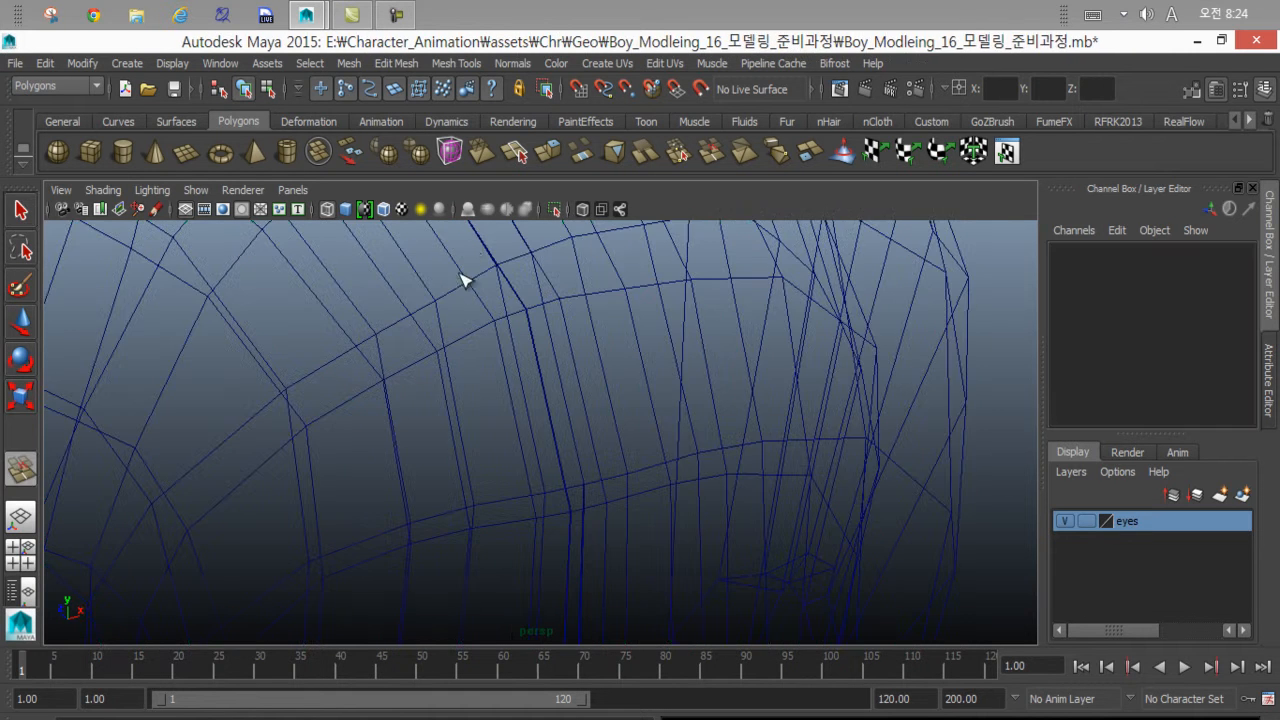
{"action": "middle_click_drag", "start_coordinate": [442, 345], "coordinate": [446, 437], "text": "alt"}
{"action": "left_click_drag", "start_coordinate": [446, 437], "coordinate": [468, 396], "text": "alt"}
{"action": "middle_click_drag", "start_coordinate": [468, 396], "coordinate": [426, 486], "text": "alt"}
{"action": "scroll", "coordinate": [426, 486], "scroll_direction": "down", "scroll_amount": 3}
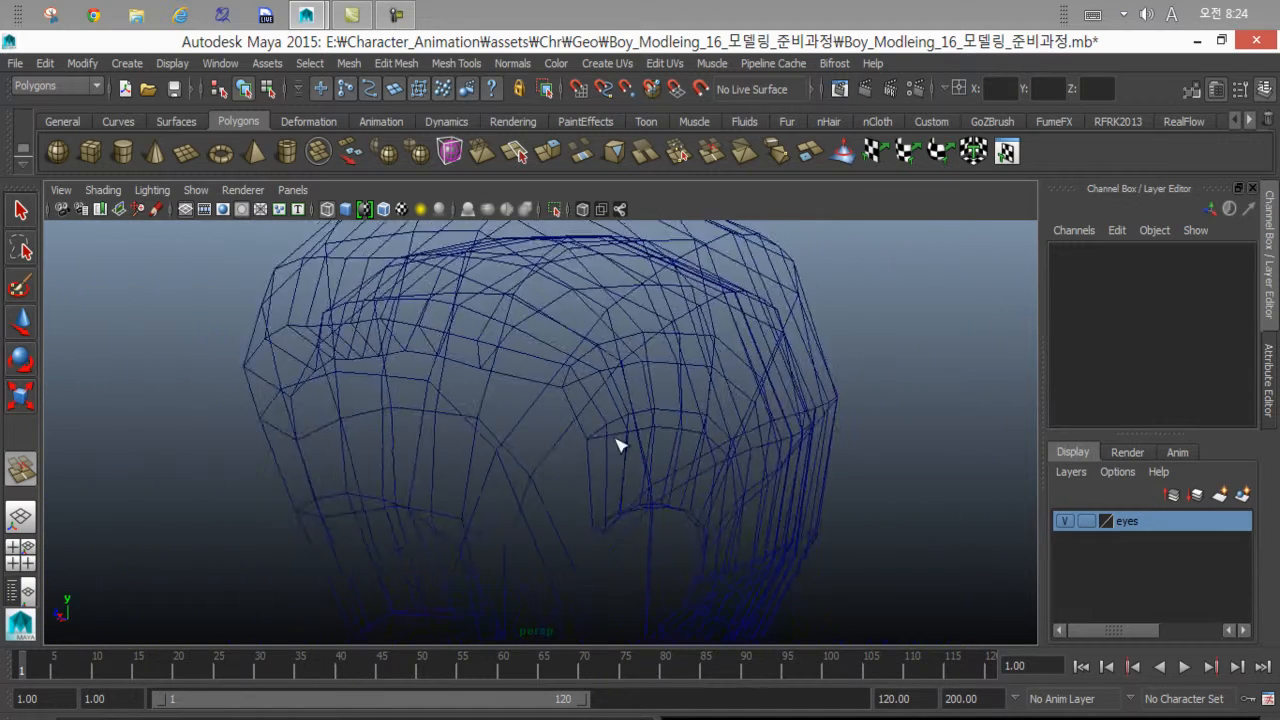
{"action": "left_click_drag", "start_coordinate": [614, 438], "coordinate": [426, 495], "text": "alt"}
{"action": "middle_click_drag", "start_coordinate": [426, 495], "coordinate": [388, 556], "text": "alt"}
{"action": "right_click_drag", "start_coordinate": [390, 560], "coordinate": [604, 683], "text": "alt"}
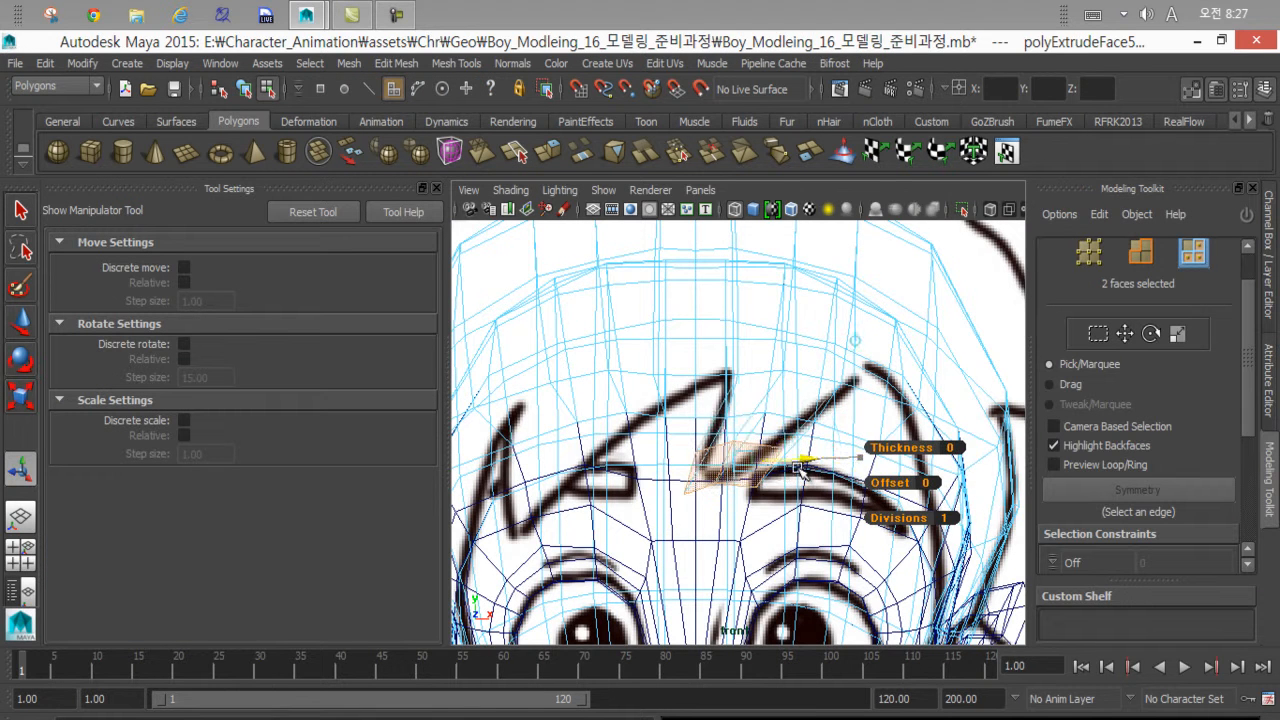
In the perspective view, select the vertical middle edge at the end of the extruded fringe strand with the Move Tool.
{"action": "key", "text": "space"}
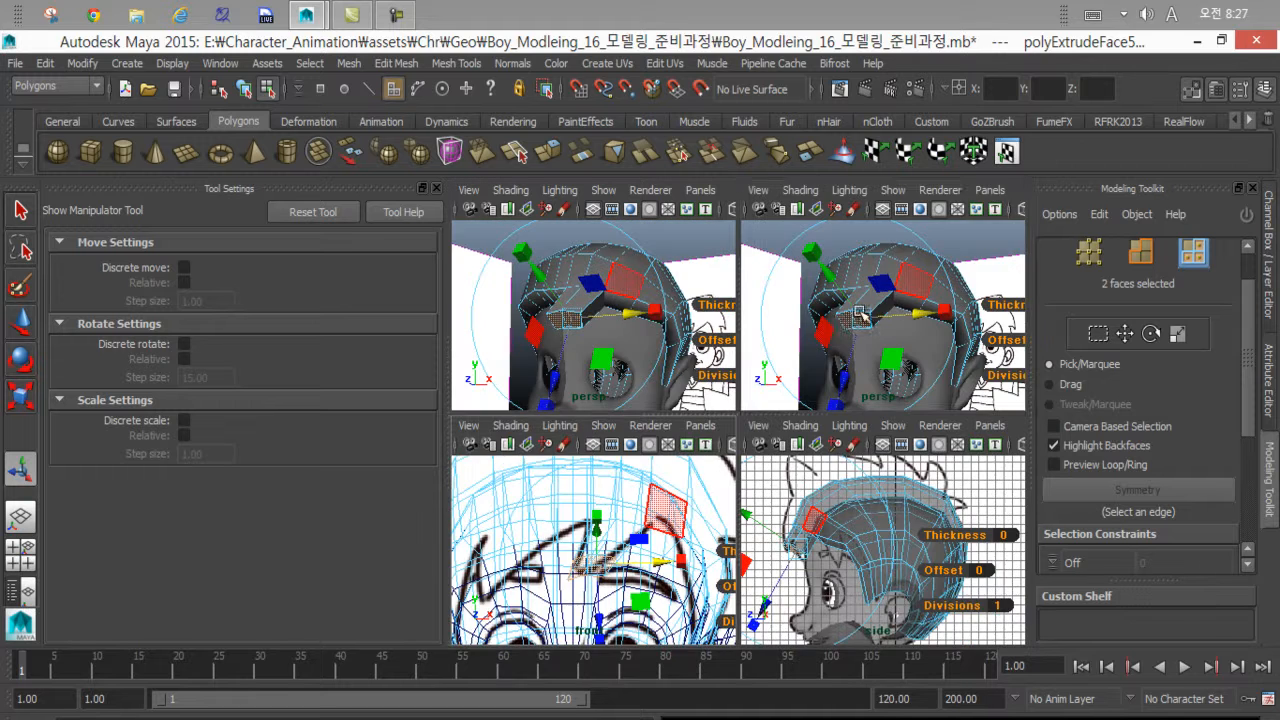
{"action": "key", "text": "space"}
{"action": "left_click_drag", "start_coordinate": [674, 433], "coordinate": [703, 431], "text": "alt"}
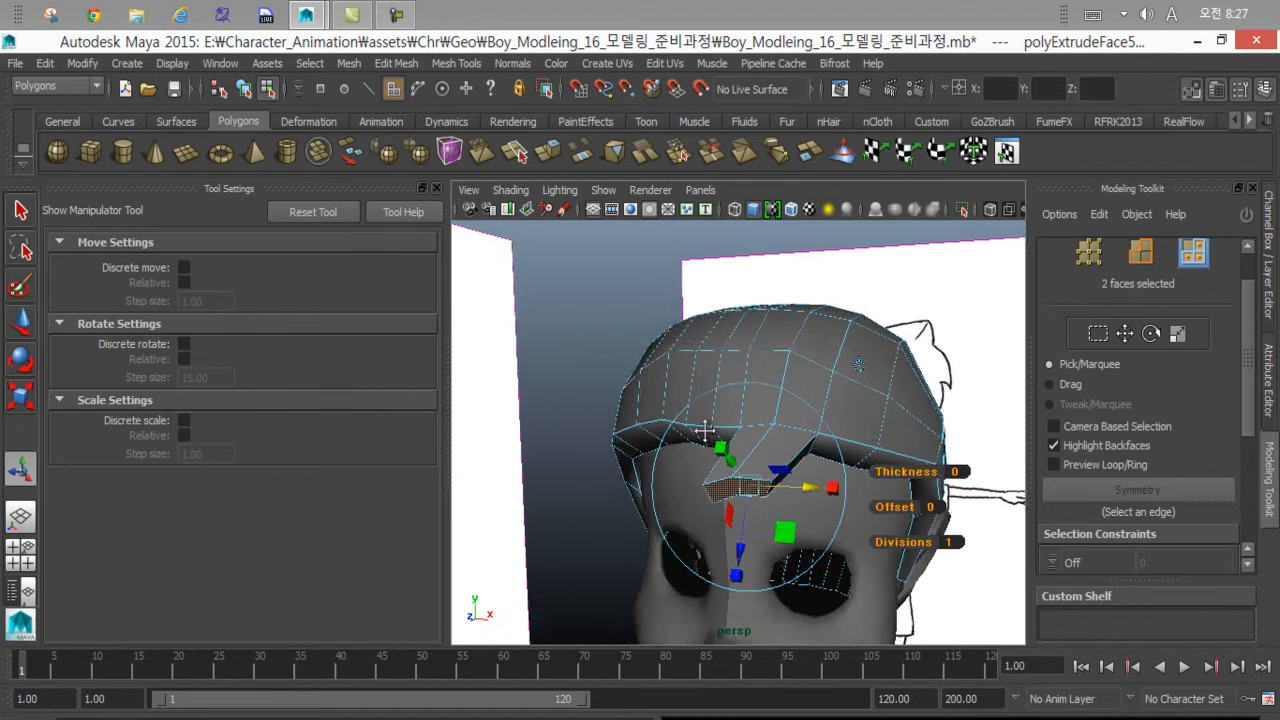
{"action": "right_click_drag", "start_coordinate": [703, 431], "coordinate": [712, 456], "text": "alt"}
{"action": "middle_click_drag", "start_coordinate": [712, 456], "coordinate": [731, 461], "text": "alt"}
{"action": "left_click", "coordinate": [541, 414]}
{"action": "left_click_drag", "start_coordinate": [735, 498], "coordinate": [738, 484], "text": "alt"}
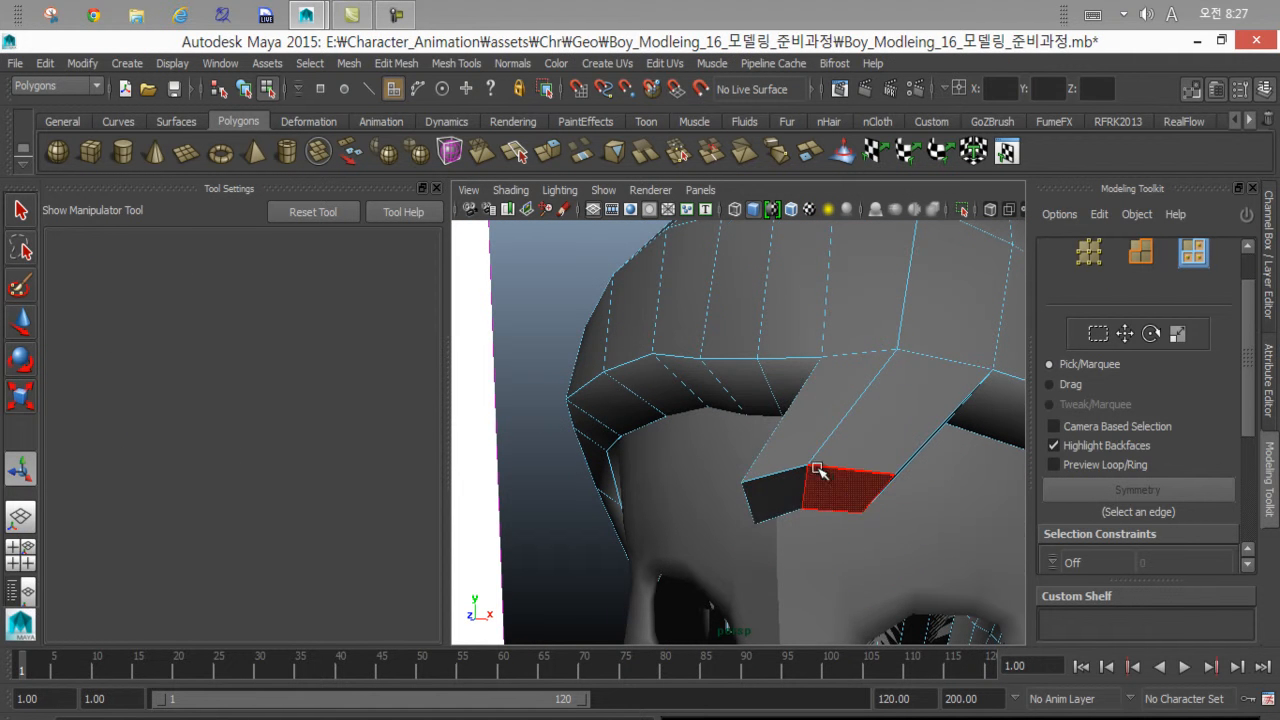
{"action": "right_click_drag", "start_coordinate": [818, 295], "coordinate": [820, 258]}
{"action": "left_click", "coordinate": [803, 494]}
{"action": "left_click_drag", "start_coordinate": [796, 494], "coordinate": [622, 498], "text": "alt"}
{"action": "middle_click_drag", "start_coordinate": [622, 498], "coordinate": [734, 517], "text": "alt"}
{"action": "key", "text": "w"}
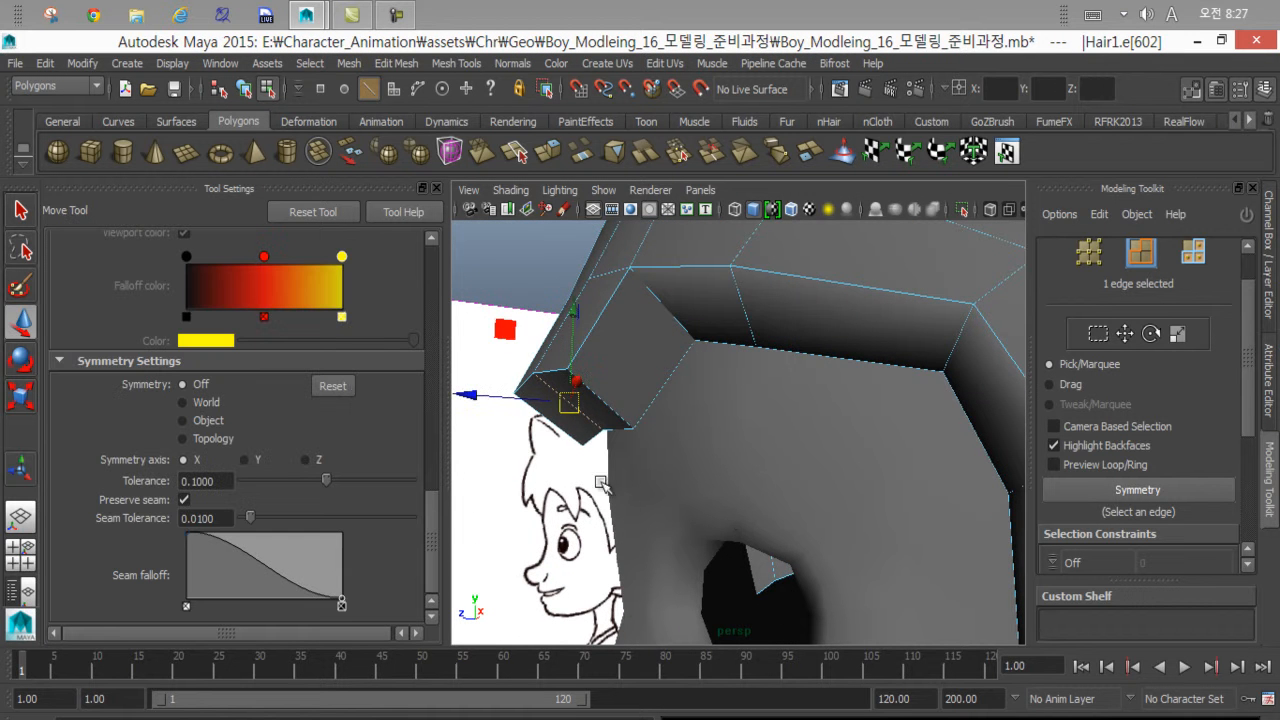
Try the Normals average move axis on the edge, then set the Move Tool's axis back to Object.
{"action": "left_click_drag", "start_coordinate": [571, 386], "coordinate": [685, 426], "text": "alt"}
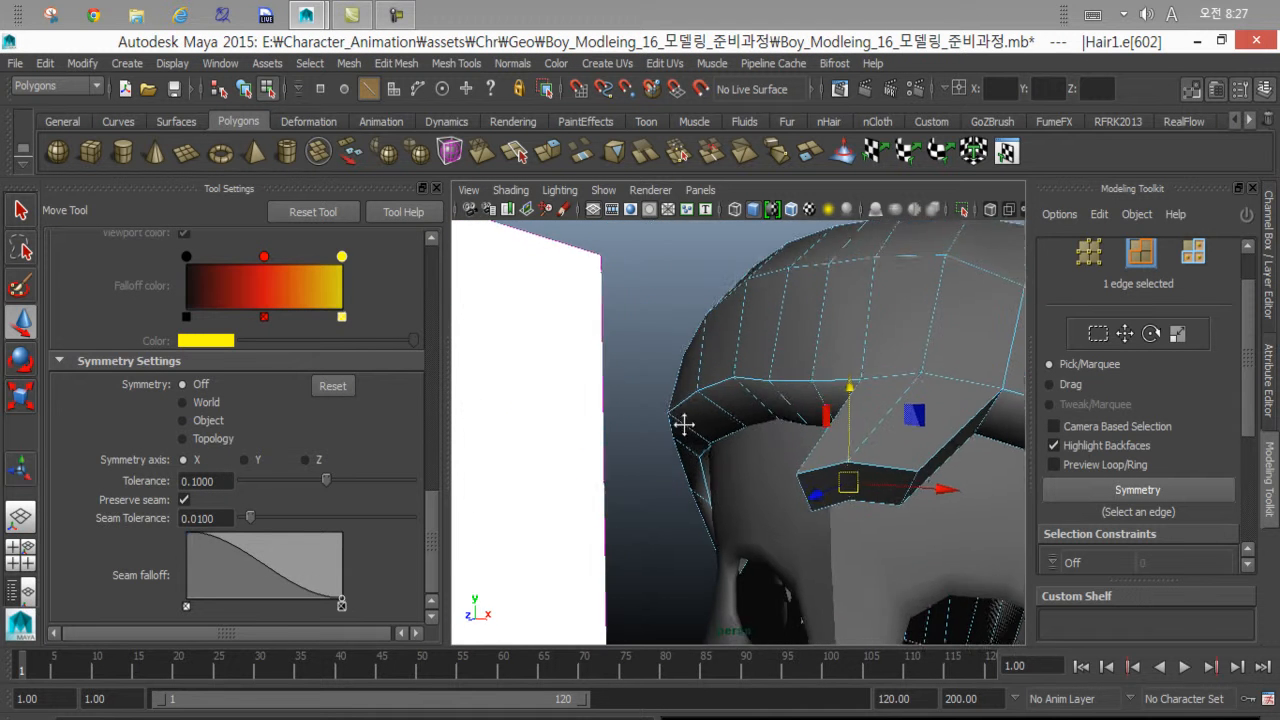
{"action": "middle_click_drag", "start_coordinate": [685, 426], "coordinate": [665, 447], "text": "alt"}
{"action": "left_click_drag", "start_coordinate": [432, 506], "coordinate": [416, 255]}
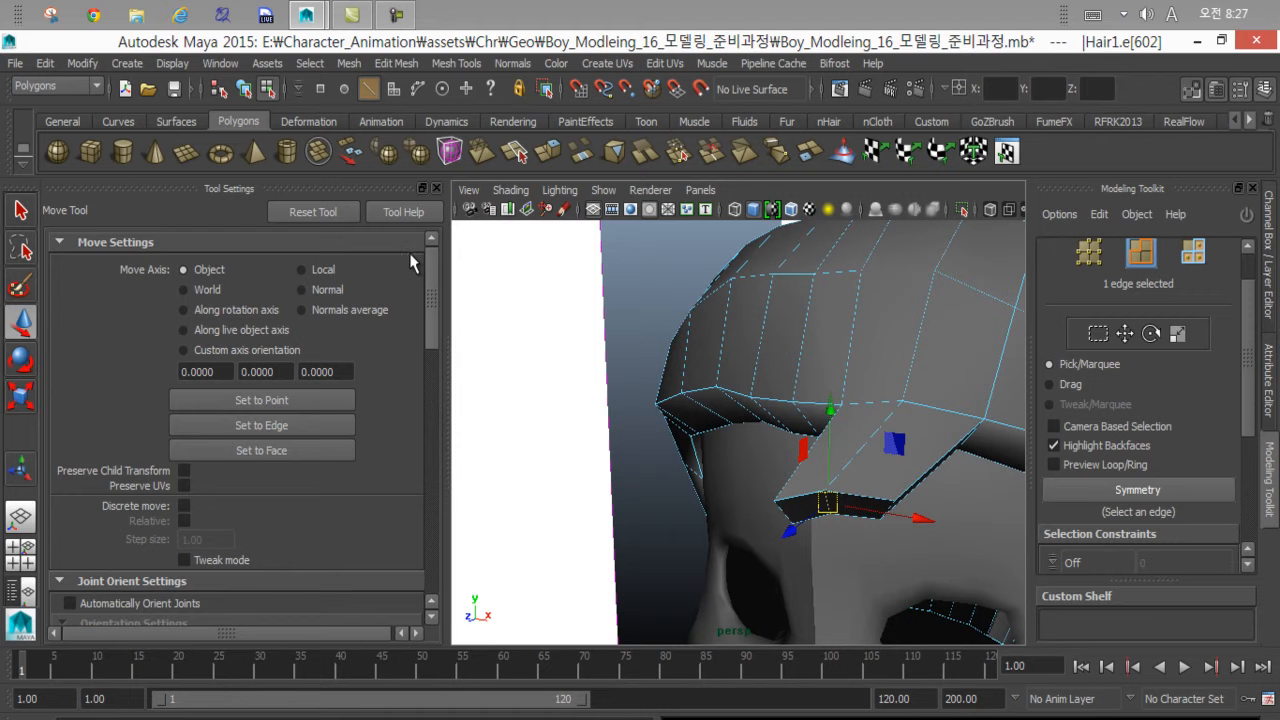
{"action": "left_click", "coordinate": [338, 310]}
{"action": "left_click", "coordinate": [224, 269]}
Move the corner edges at the end of the fringe strand to narrow it into a pointed tip.
{"action": "left_click_drag", "start_coordinate": [700, 440], "coordinate": [873, 315], "text": "alt"}
{"action": "left_click", "coordinate": [885, 419]}
{"action": "left_click", "coordinate": [876, 342]}
{"action": "key", "text": "ctrl+z"}
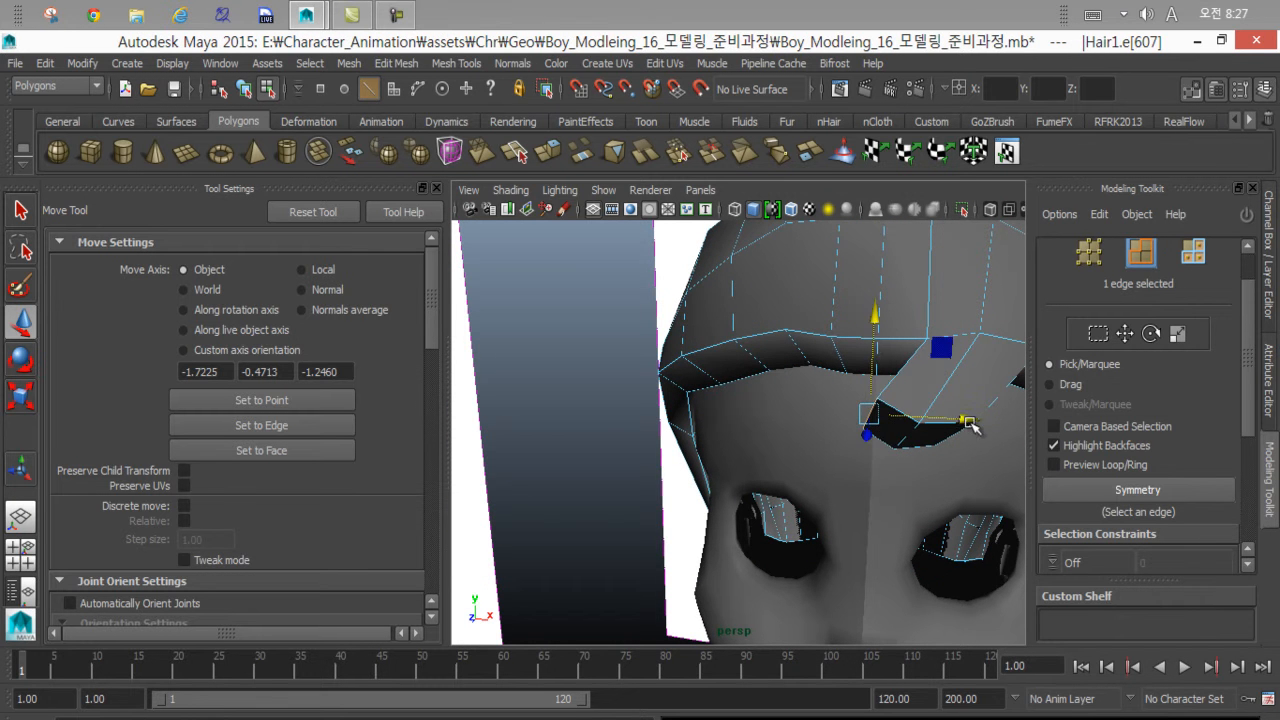
{"action": "mouse_move", "coordinate": [965, 421]}
{"action": "left_mouse_down"}
{"action": "mouse_move", "coordinate": [994, 423]}
{"action": "mouse_move", "coordinate": [843, 437]}
{"action": "mouse_move", "coordinate": [822, 530]}
{"action": "mouse_move", "coordinate": [677, 514]}
{"action": "mouse_move", "coordinate": [648, 413]}
{"action": "mouse_move", "coordinate": [986, 434]}
{"action": "mouse_move", "coordinate": [1000, 449]}
{"action": "mouse_move", "coordinate": [809, 509]}
{"action": "mouse_move", "coordinate": [872, 510]}
{"action": "left_mouse_up"}
{"action": "left_click", "coordinate": [826, 390]}
{"action": "left_click", "coordinate": [876, 498]}
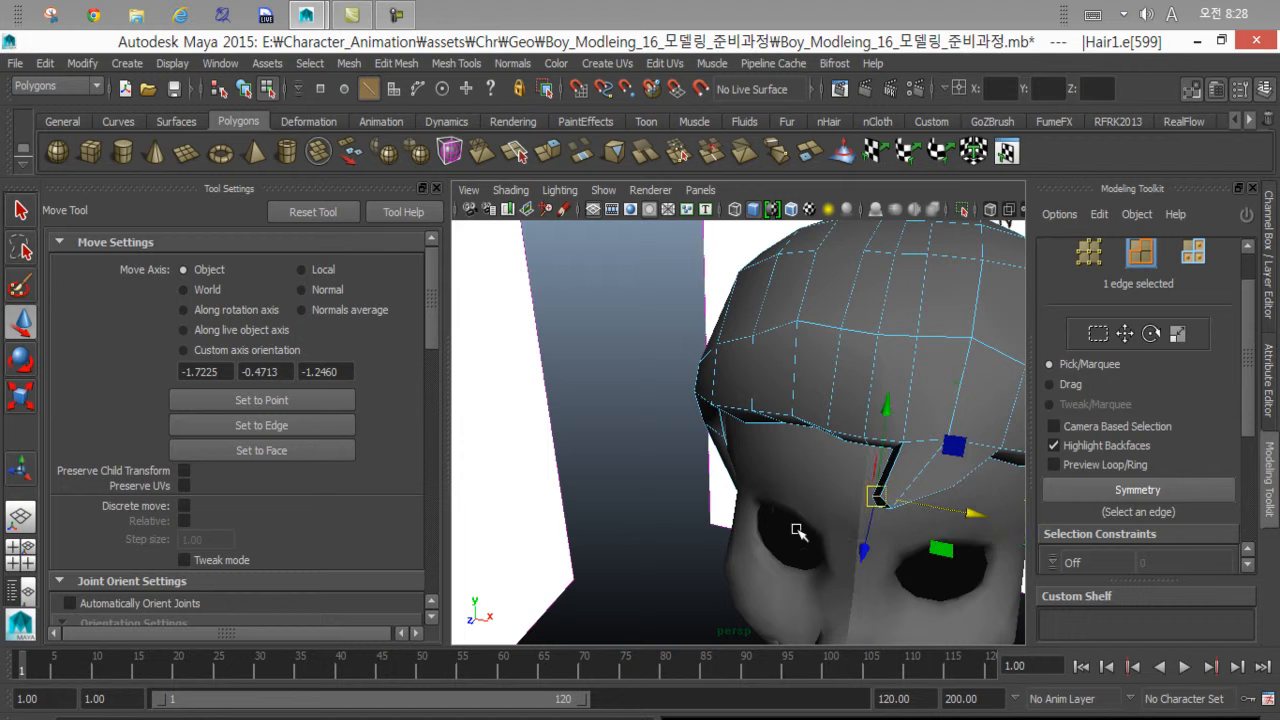
Shift the edge on the strand's inner side along X, checking the fringe's outline from the side and front.
{"action": "left_click_drag", "start_coordinate": [797, 531], "coordinate": [829, 534], "text": "alt"}
{"action": "middle_click_drag", "start_coordinate": [892, 551], "coordinate": [842, 572], "text": "alt"}
{"action": "left_click_drag", "start_coordinate": [842, 570], "coordinate": [900, 506], "text": "alt"}
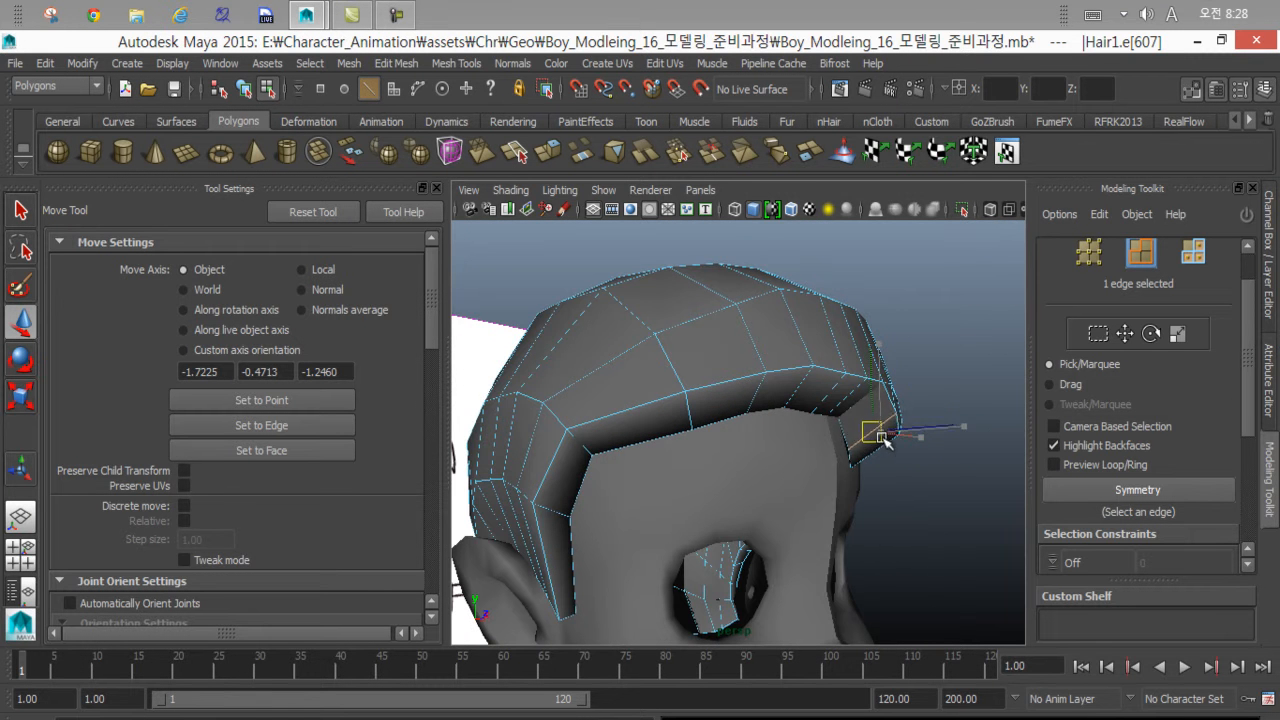
{"action": "left_click_drag", "start_coordinate": [876, 432], "coordinate": [777, 512], "text": "alt"}
{"action": "left_click", "coordinate": [838, 463]}
{"action": "left_click_drag", "start_coordinate": [929, 525], "coordinate": [920, 523]}
{"action": "left_click_drag", "start_coordinate": [836, 521], "coordinate": [778, 506], "text": "alt"}
{"action": "left_click", "coordinate": [836, 480]}
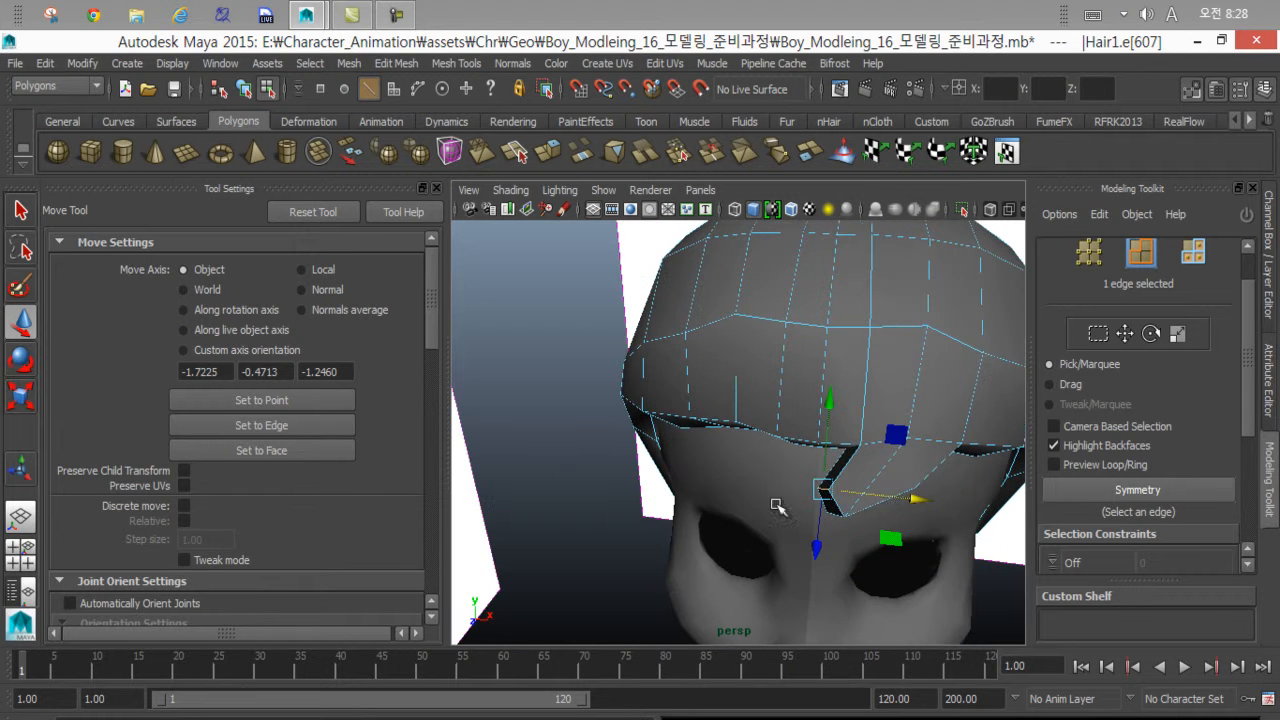
{"action": "left_click_drag", "start_coordinate": [928, 495], "coordinate": [926, 495]}
{"action": "left_click_drag", "start_coordinate": [824, 506], "coordinate": [794, 480], "text": "alt"}
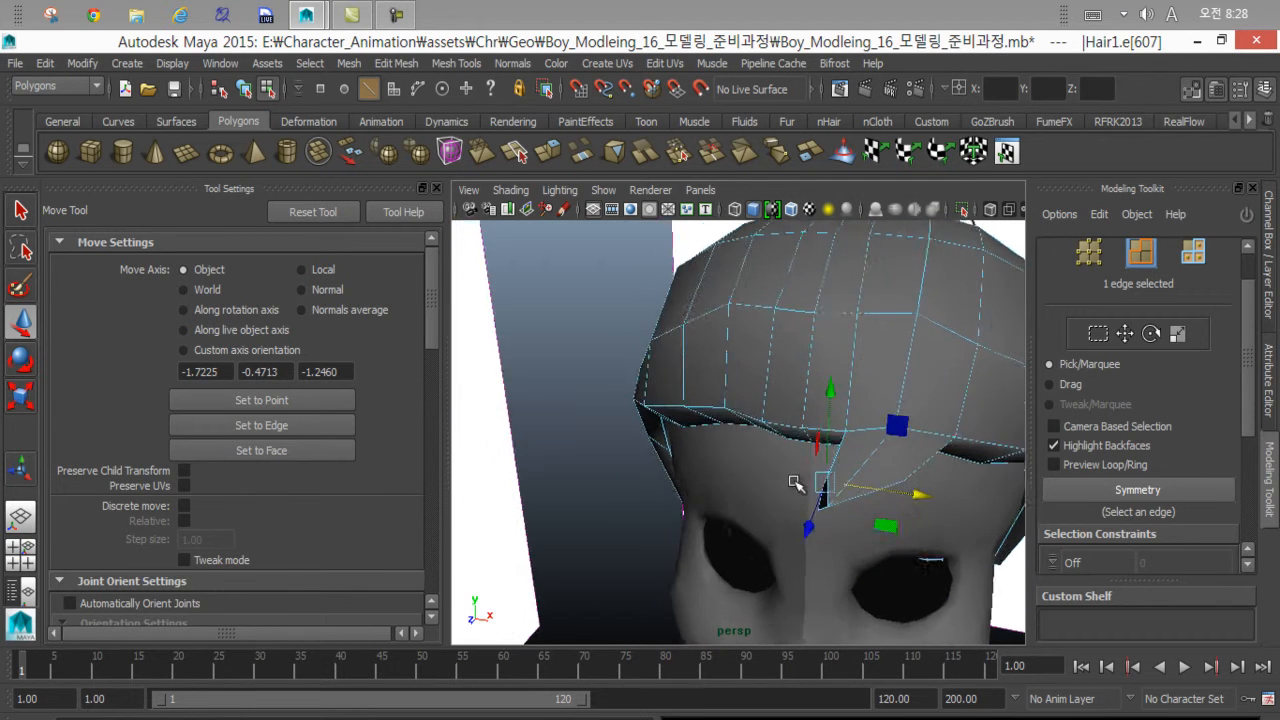
Select the edges where the fringe strand's inner side meets the hairline, checking the mesh in wireframe and shaded display.
{"action": "right_click_drag", "start_coordinate": [794, 480], "coordinate": [857, 560], "text": "alt"}
{"action": "left_click_drag", "start_coordinate": [857, 560], "coordinate": [916, 448], "text": "alt"}
{"action": "left_click", "coordinate": [912, 460]}
{"action": "key", "text": "4"}
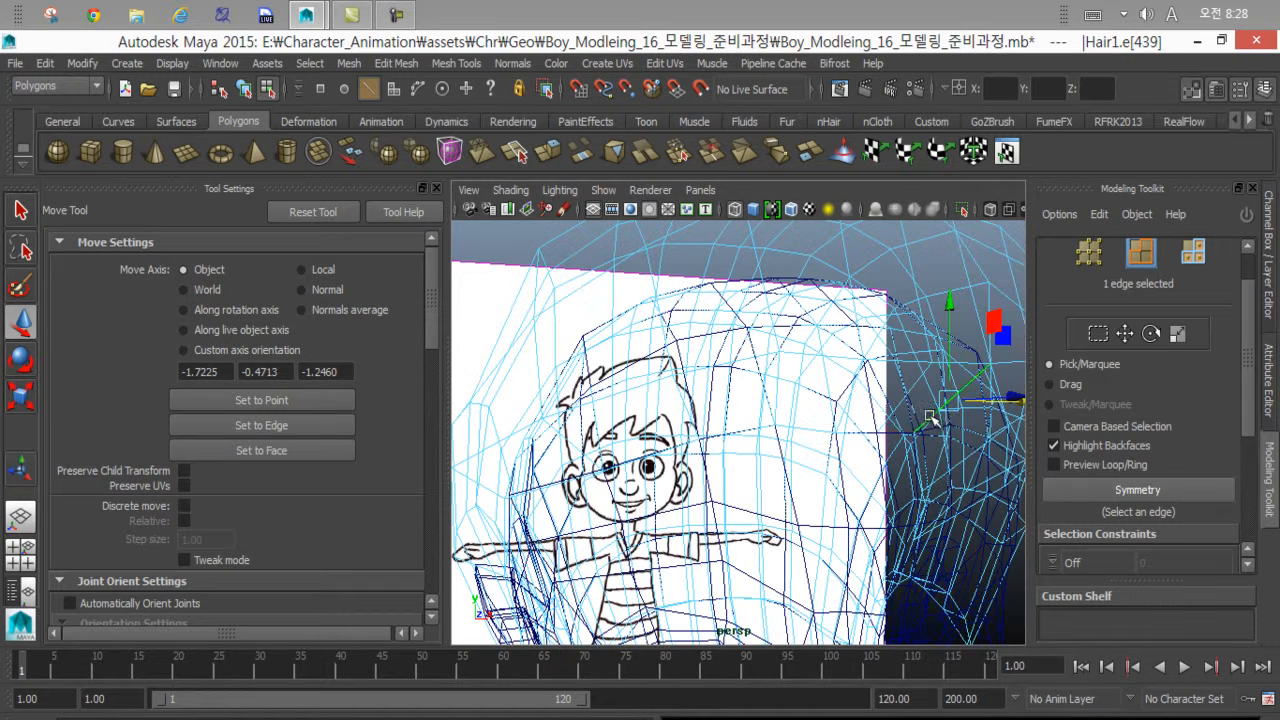
{"action": "key", "text": "5"}
{"action": "mouse_move", "coordinate": [843, 486]}
{"action": "left_mouse_down", "text": "alt"}
{"action": "mouse_move", "coordinate": [794, 509]}
{"action": "mouse_move", "coordinate": [920, 466]}
{"action": "mouse_move", "coordinate": [876, 500]}
{"action": "mouse_move", "coordinate": [865, 490]}
{"action": "mouse_move", "coordinate": [890, 482]}
{"action": "mouse_move", "coordinate": [878, 497]}
{"action": "mouse_move", "coordinate": [794, 508]}
{"action": "mouse_move", "coordinate": [818, 497]}
{"action": "mouse_move", "coordinate": [871, 391]}
{"action": "mouse_move", "coordinate": [857, 480]}
{"action": "mouse_move", "coordinate": [820, 491]}
{"action": "mouse_move", "coordinate": [707, 474]}
{"action": "left_mouse_up", "text": "alt"}
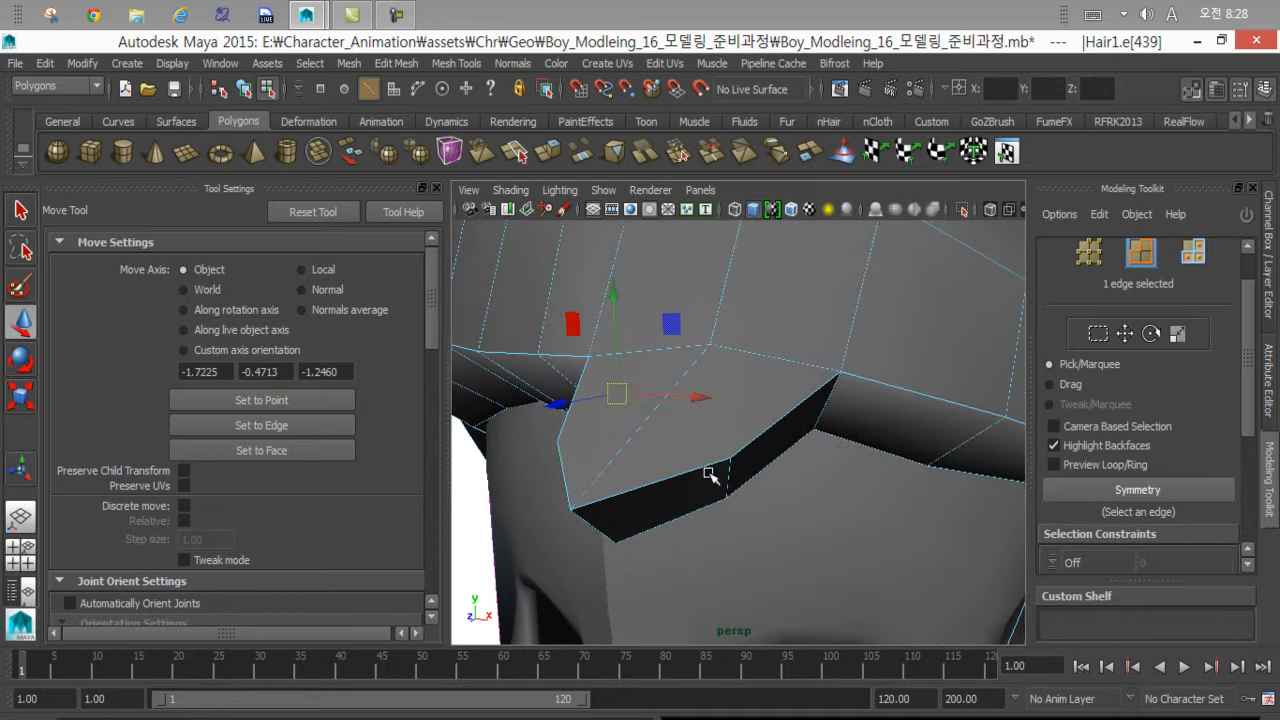
{"action": "left_click", "coordinate": [829, 408]}
{"action": "left_click_drag", "start_coordinate": [812, 430], "coordinate": [808, 490], "text": "alt"}
{"action": "left_click_drag", "start_coordinate": [822, 385], "coordinate": [812, 434]}
{"action": "left_click_drag", "start_coordinate": [845, 365], "coordinate": [803, 420], "text": "alt"}
{"action": "left_click", "coordinate": [801, 425]}
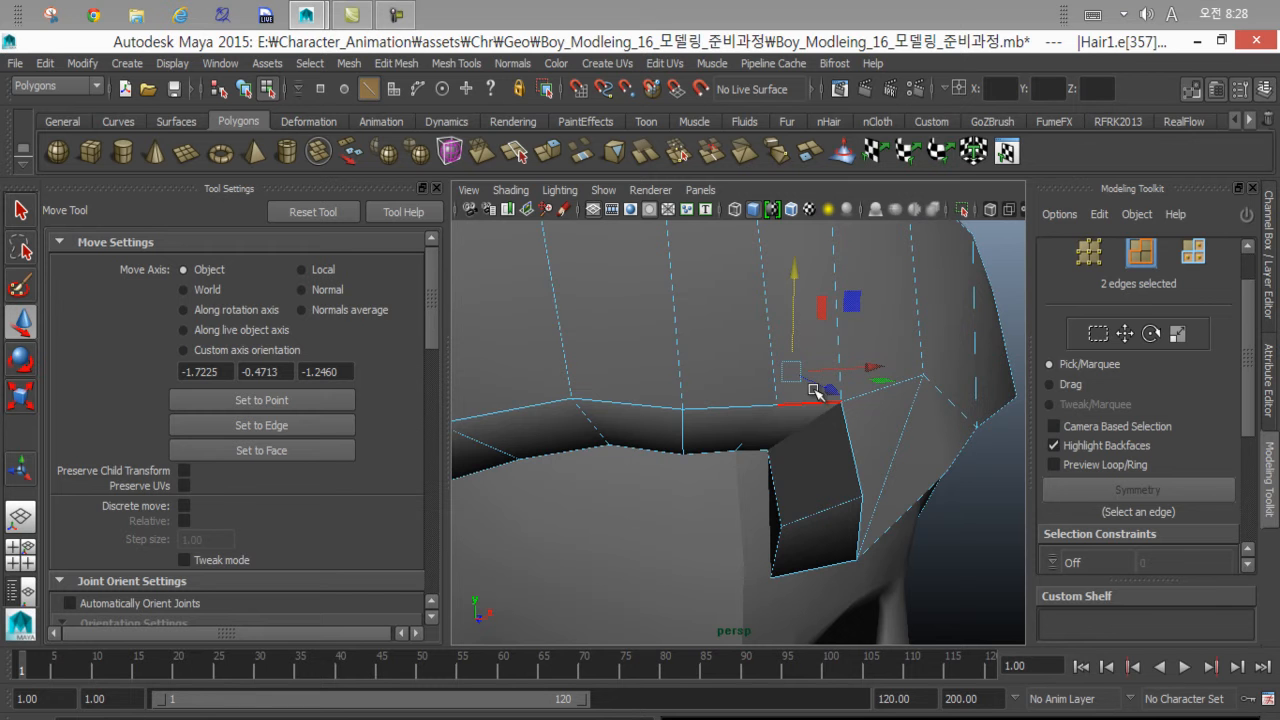
Reposition the single edge at the root of the strand's inner side to even out its join with the hairline.
{"action": "left_click_drag", "start_coordinate": [793, 325], "coordinate": [871, 357], "text": "alt"}
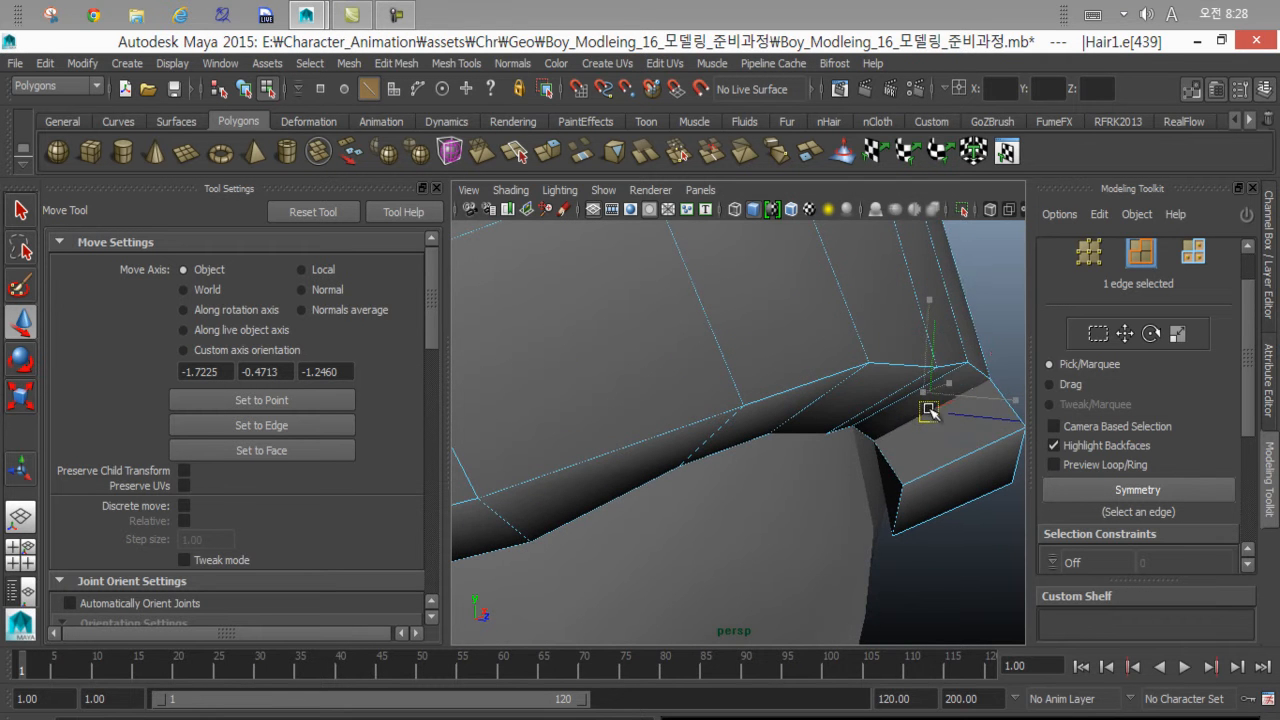
{"action": "left_click_drag", "start_coordinate": [923, 409], "coordinate": [619, 414], "text": "alt"}
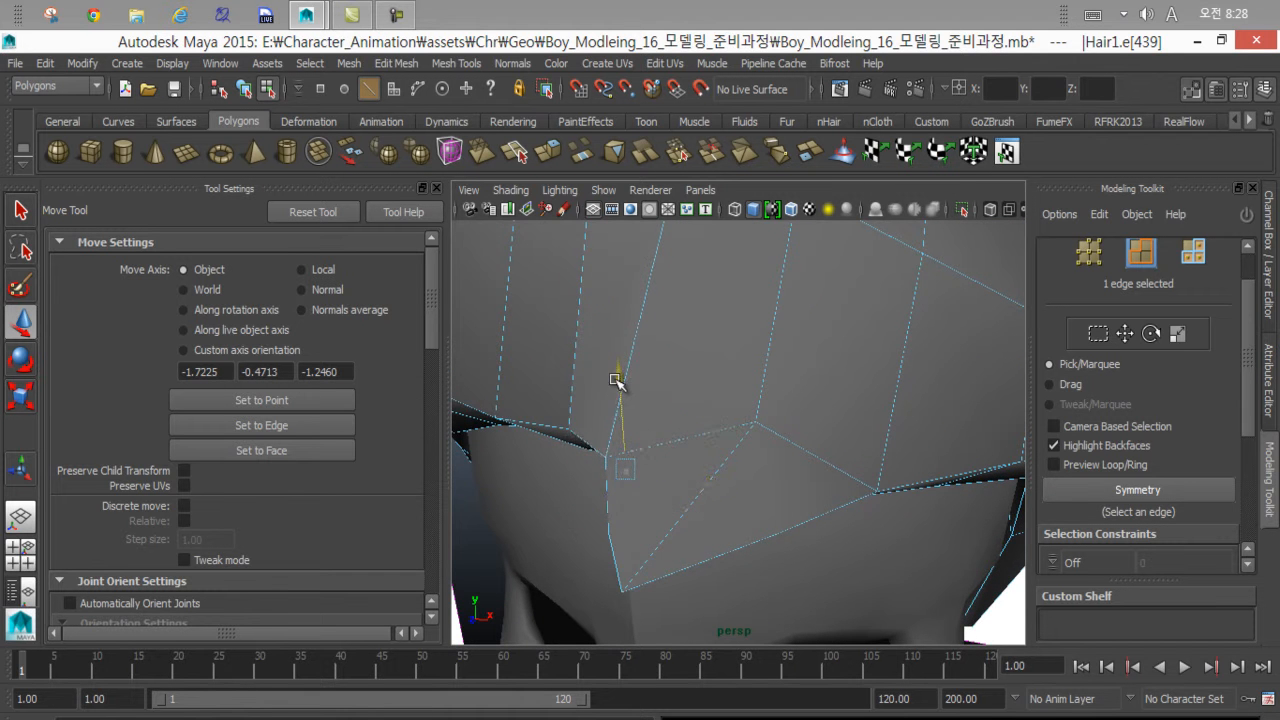
{"action": "left_click_drag", "start_coordinate": [617, 369], "coordinate": [924, 463], "text": "alt"}
{"action": "left_click", "coordinate": [736, 412]}
{"action": "left_click", "coordinate": [756, 462]}
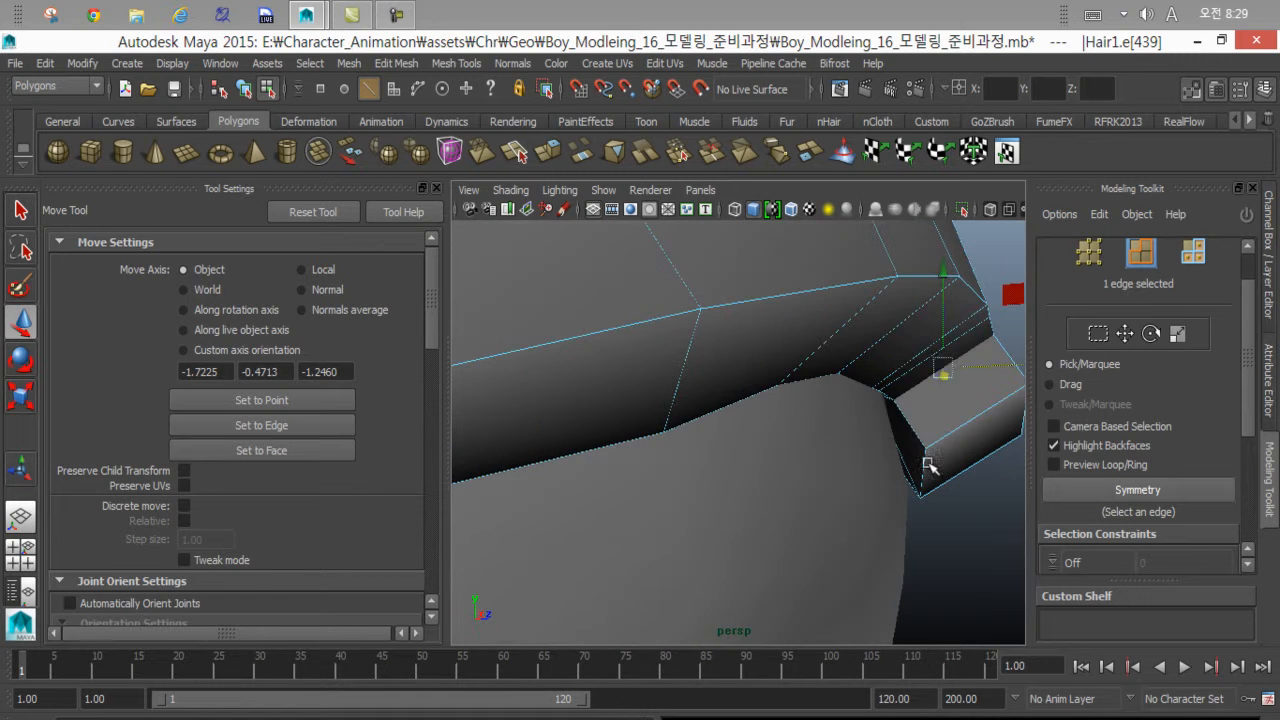
{"action": "left_click_drag", "start_coordinate": [944, 368], "coordinate": [940, 368]}
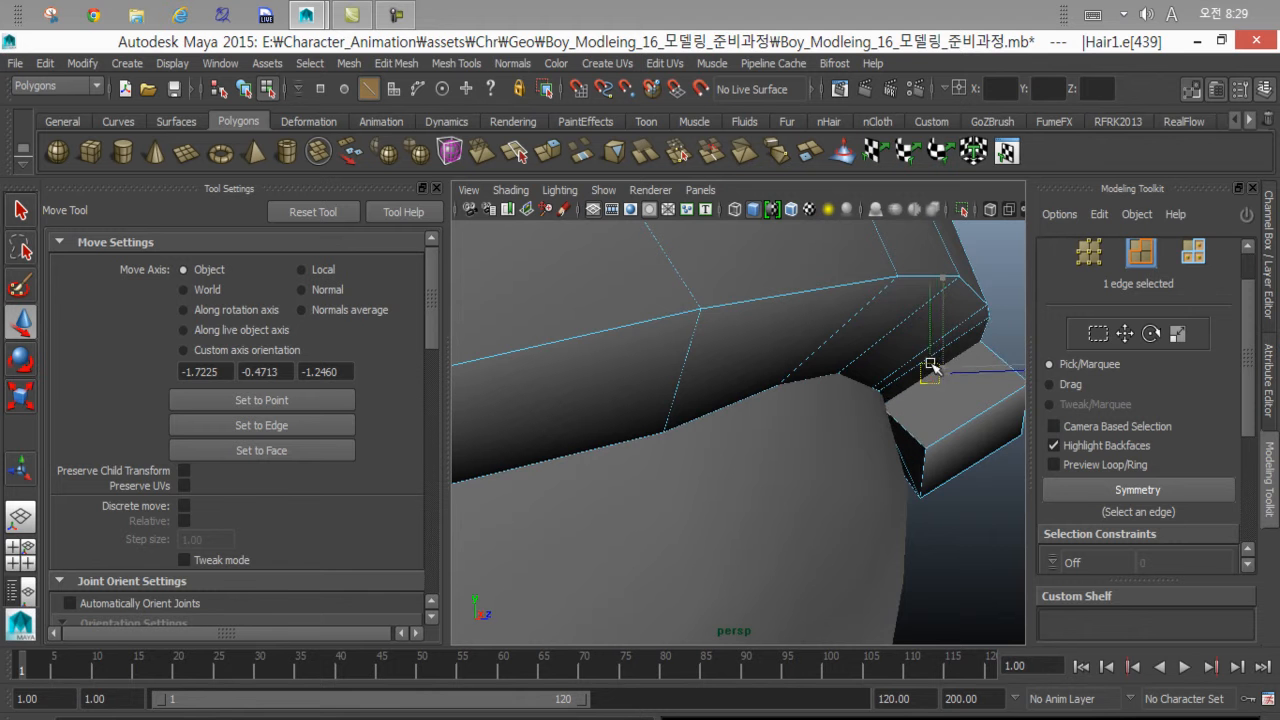
Turn on the smooth mesh preview and move the fringe tip edge back toward the forehead and slightly sideways.
{"action": "left_click", "coordinate": [970, 418]}
{"action": "left_click_drag", "start_coordinate": [968, 418], "coordinate": [563, 416]}
{"action": "key", "text": "3"}
{"action": "left_click", "coordinate": [518, 394]}
{"action": "left_click", "coordinate": [637, 371]}
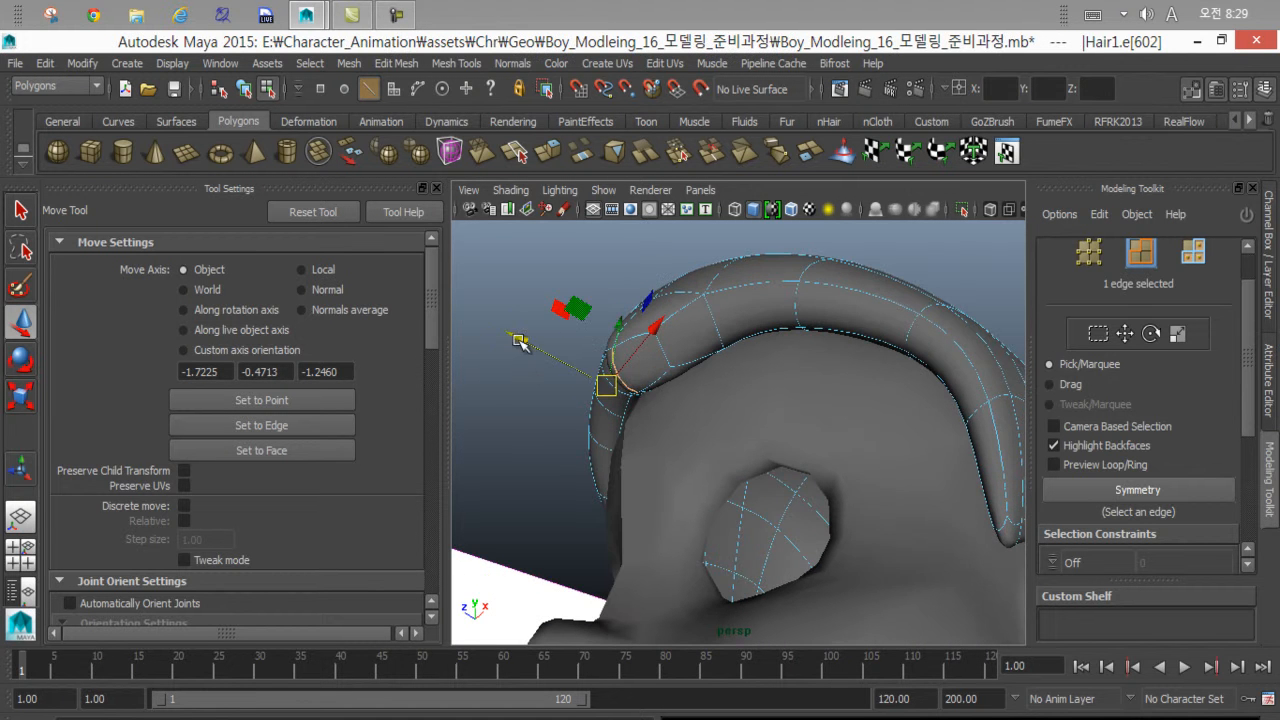
{"action": "left_click_drag", "start_coordinate": [518, 344], "coordinate": [531, 355]}
{"action": "left_click_drag", "start_coordinate": [617, 443], "coordinate": [697, 495], "text": "alt"}
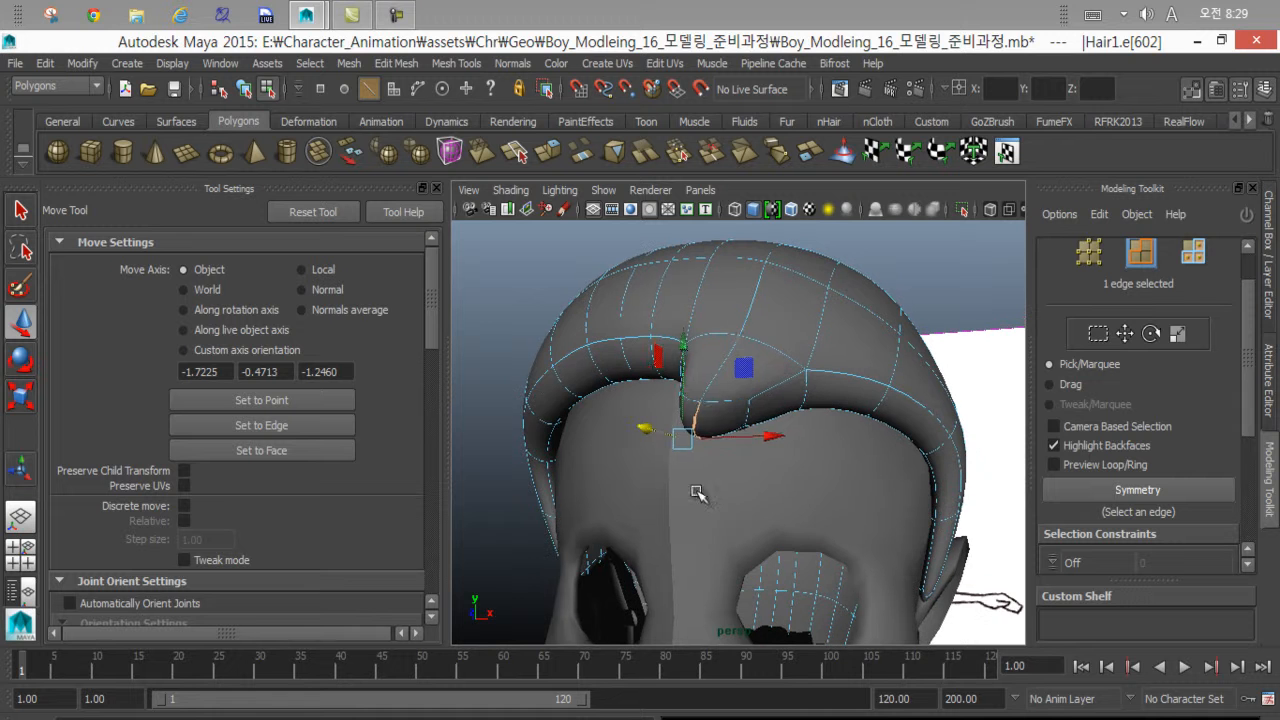
{"action": "left_click_drag", "start_coordinate": [678, 440], "coordinate": [666, 443]}
Compare the fringe with the sketch in the front view, shaded and smoothed, then return to the unsmoothed mesh in perspective.
{"action": "key", "text": "space"}
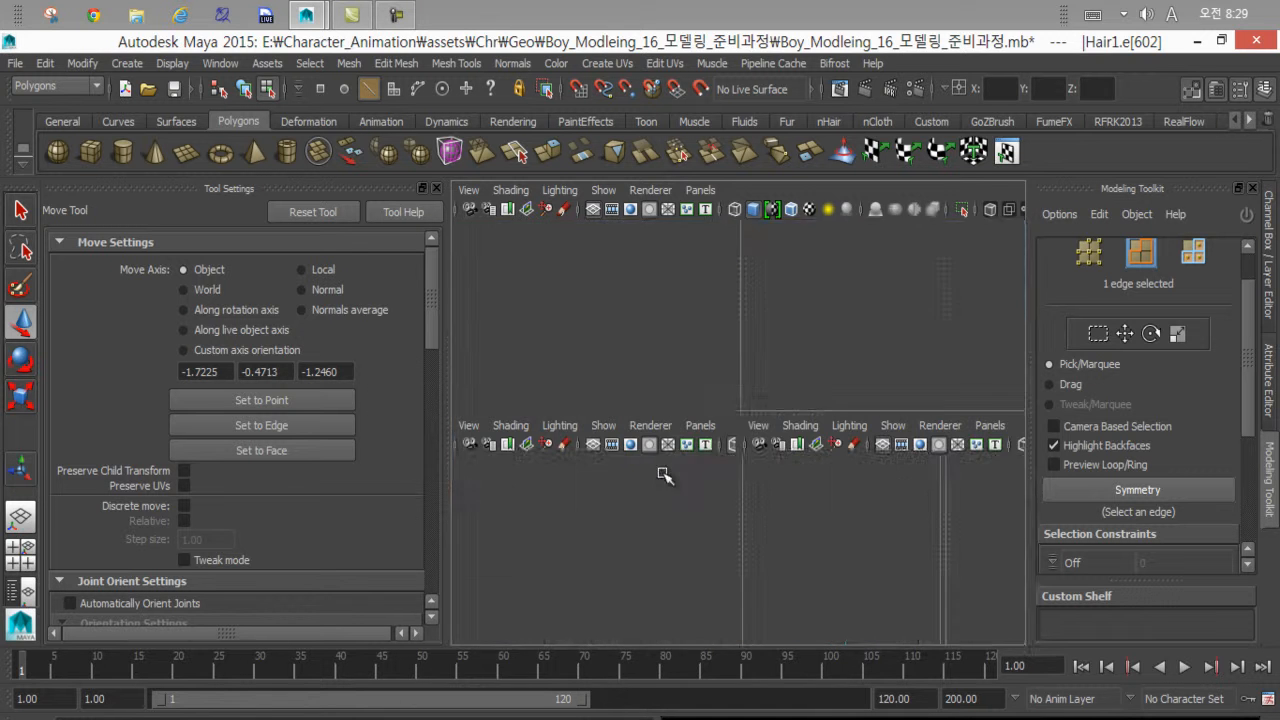
{"action": "key", "text": "space"}
{"action": "scroll", "coordinate": [640, 530], "scroll_direction": "up", "scroll_amount": 6}
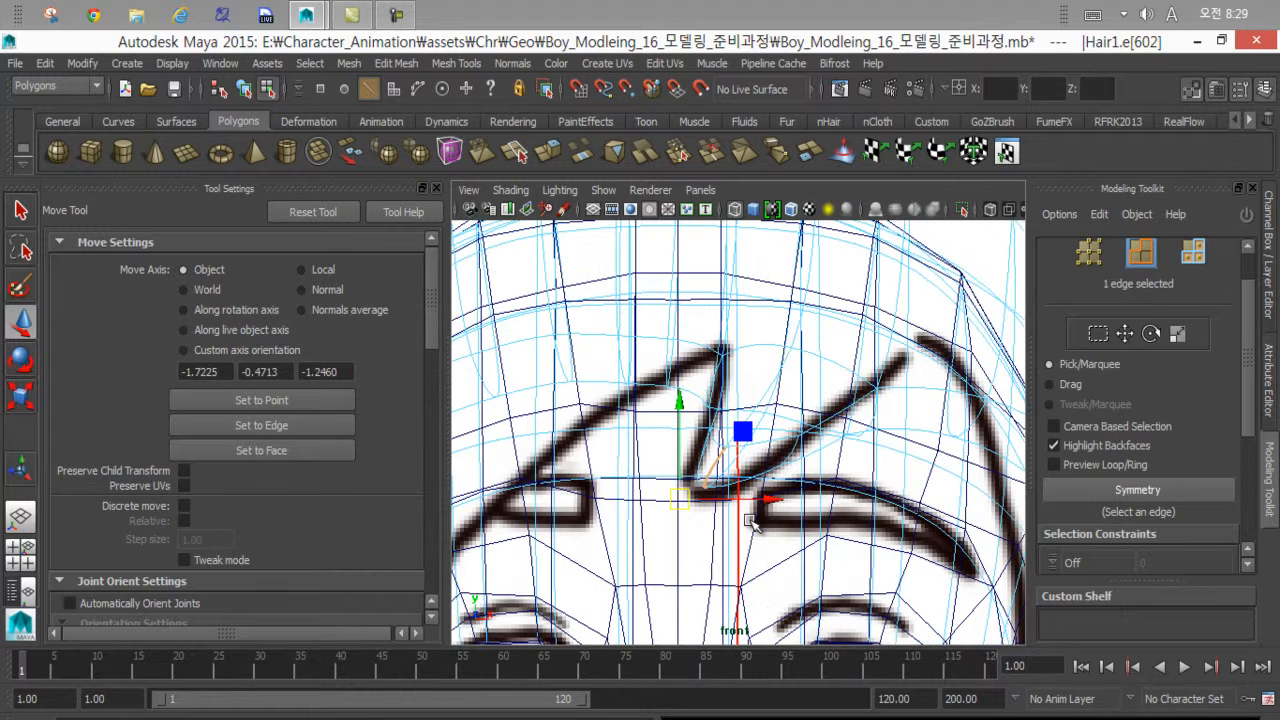
{"action": "key", "text": "5"}
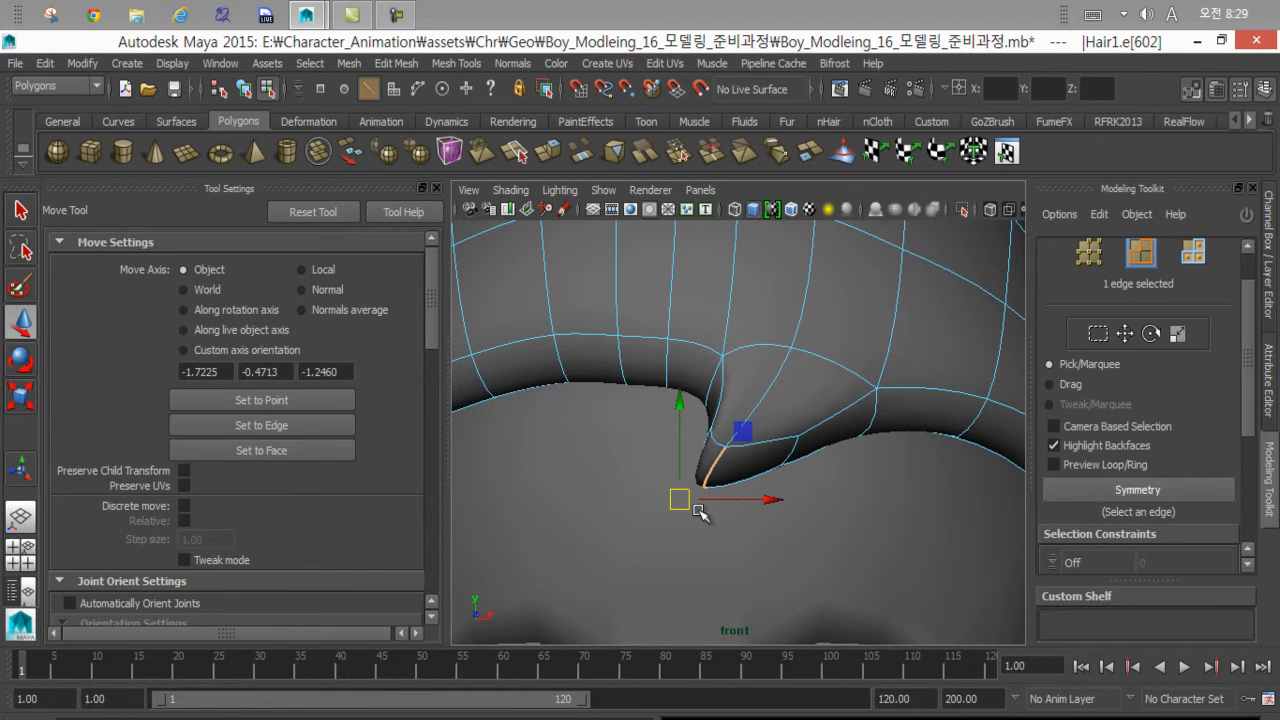
{"action": "scroll", "coordinate": [610, 486], "scroll_direction": "down", "scroll_amount": 3}
{"action": "key", "text": "1"}
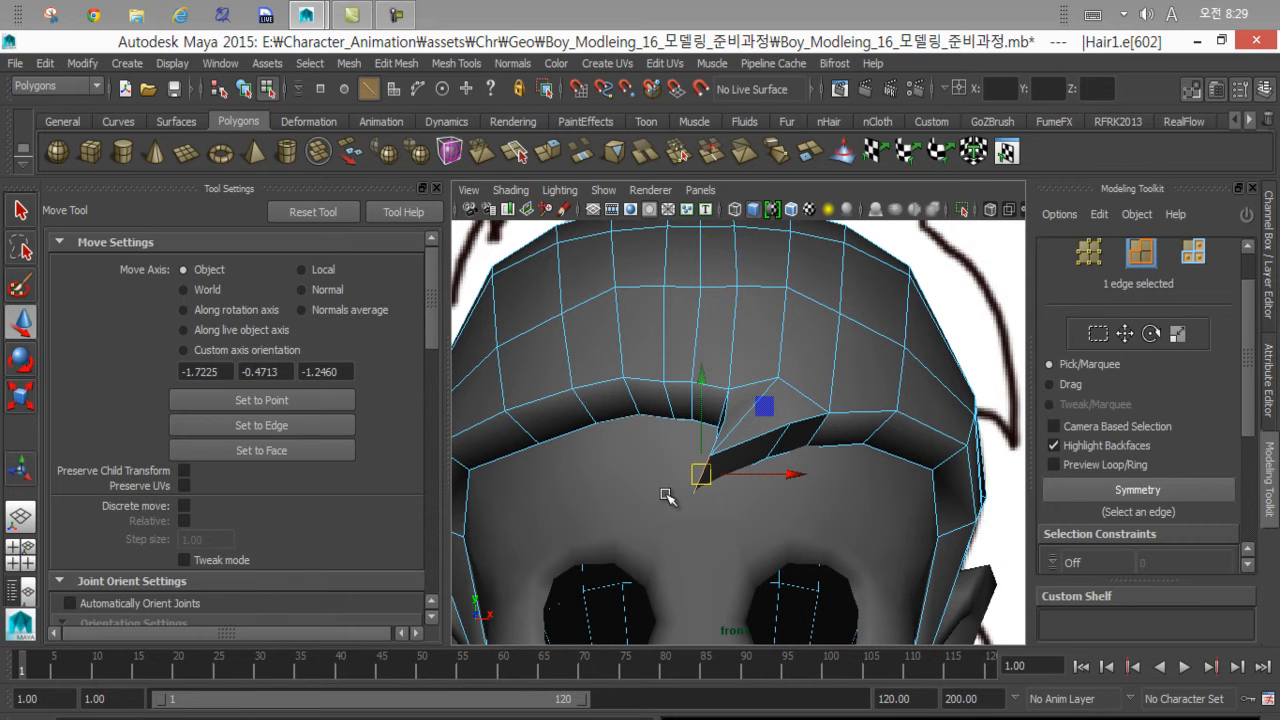
{"action": "key", "text": "space"}
{"action": "key", "text": "space"}
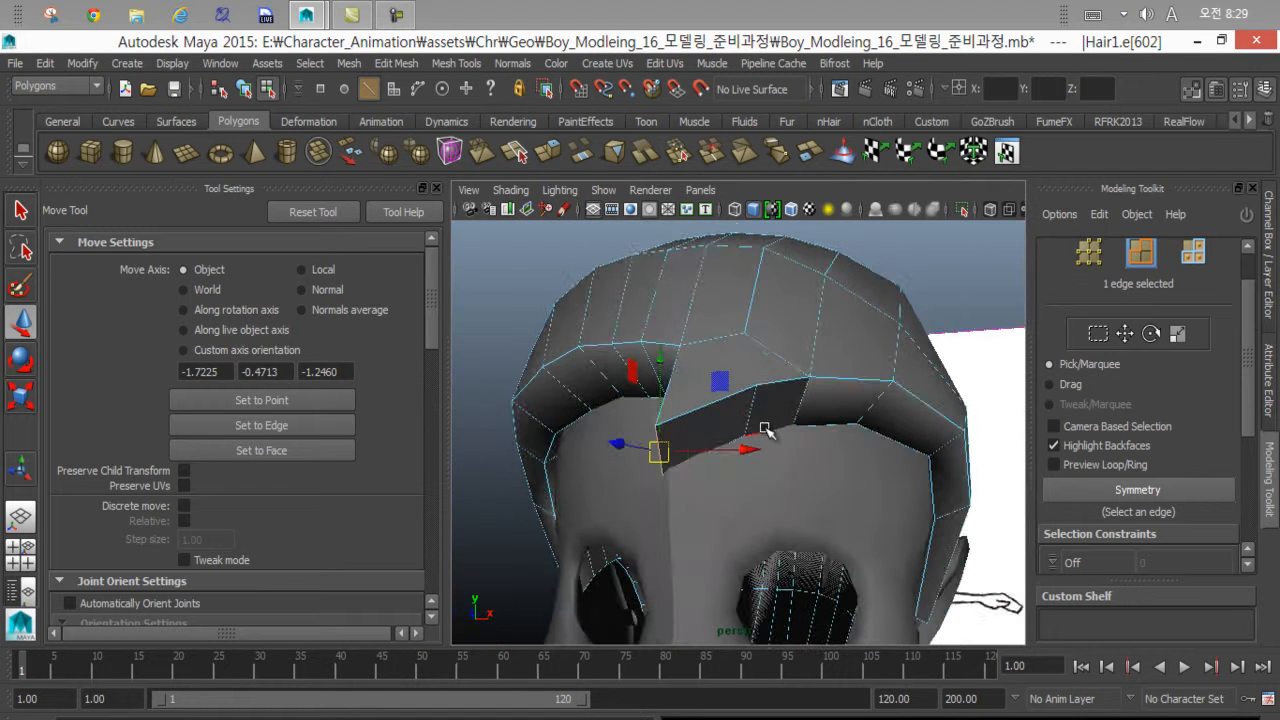
Move the fringe tip edge slightly along the X axis in the perspective view.
{"action": "left_click_drag", "start_coordinate": [715, 452], "coordinate": [779, 492], "text": "alt"}
{"action": "scroll", "coordinate": [811, 483], "scroll_direction": "up", "scroll_amount": 3}
{"action": "left_click", "coordinate": [806, 470]}
{"action": "left_click", "coordinate": [680, 556]}
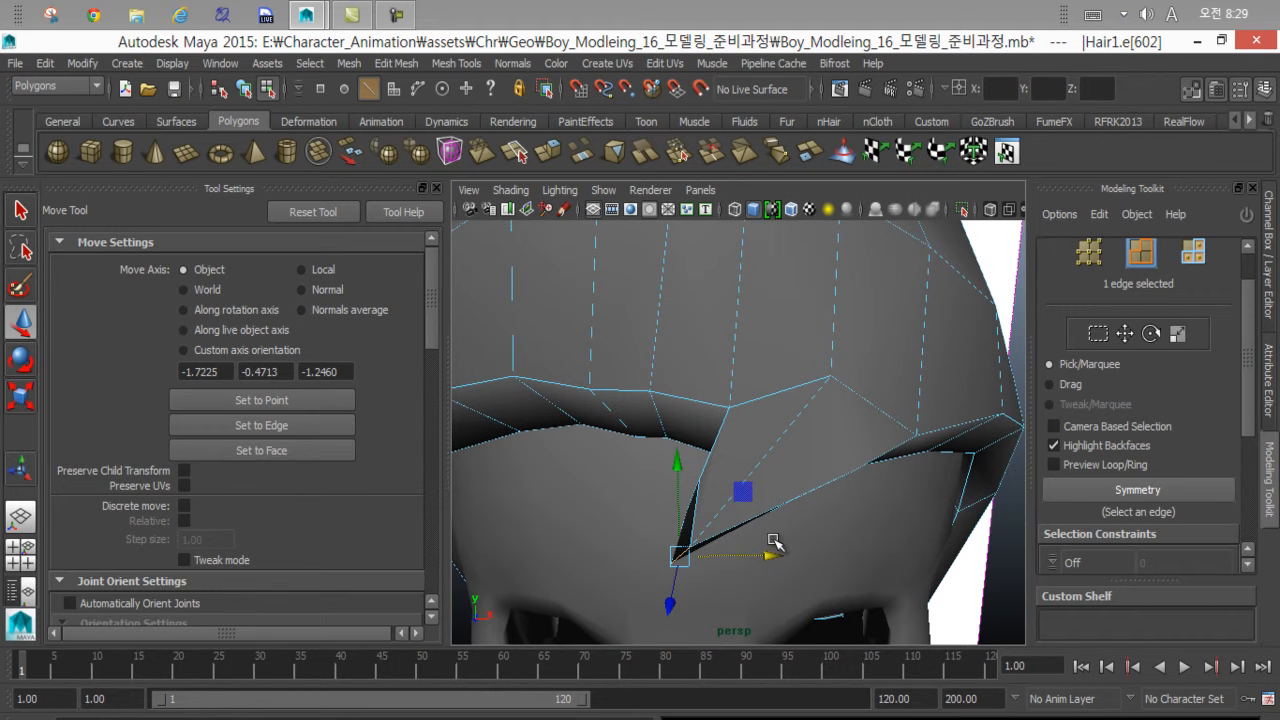
{"action": "left_click_drag", "start_coordinate": [762, 552], "coordinate": [765, 552]}
Scale the fringe tip edge down along Z and Y to shorten and flatten the end of the strand.
{"action": "right_click_drag", "start_coordinate": [735, 546], "coordinate": [526, 477], "text": "alt"}
{"action": "left_click_drag", "start_coordinate": [530, 480], "coordinate": [667, 453], "text": "alt"}
{"action": "right_click_drag", "start_coordinate": [667, 453], "coordinate": [800, 524], "text": "alt"}
{"action": "key", "text": "r"}
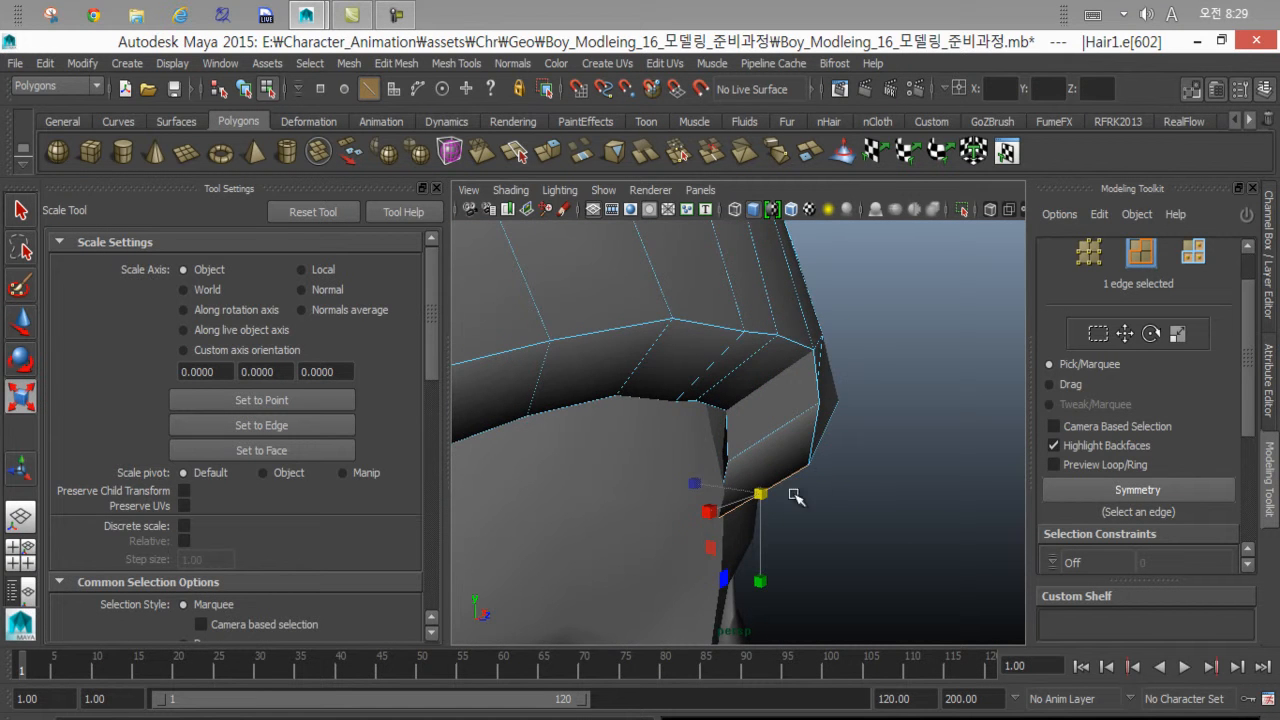
{"action": "left_click_drag", "start_coordinate": [794, 494], "coordinate": [735, 553], "text": "alt"}
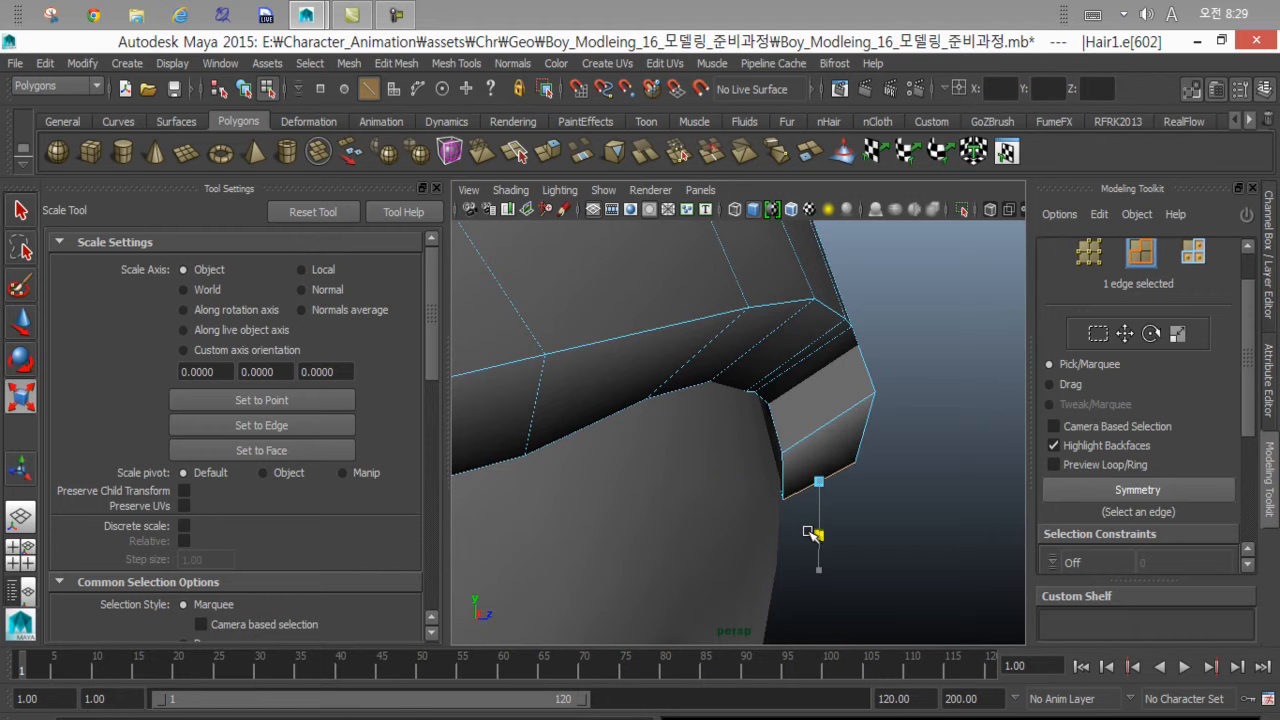
{"action": "left_click_drag", "start_coordinate": [758, 480], "coordinate": [760, 482]}
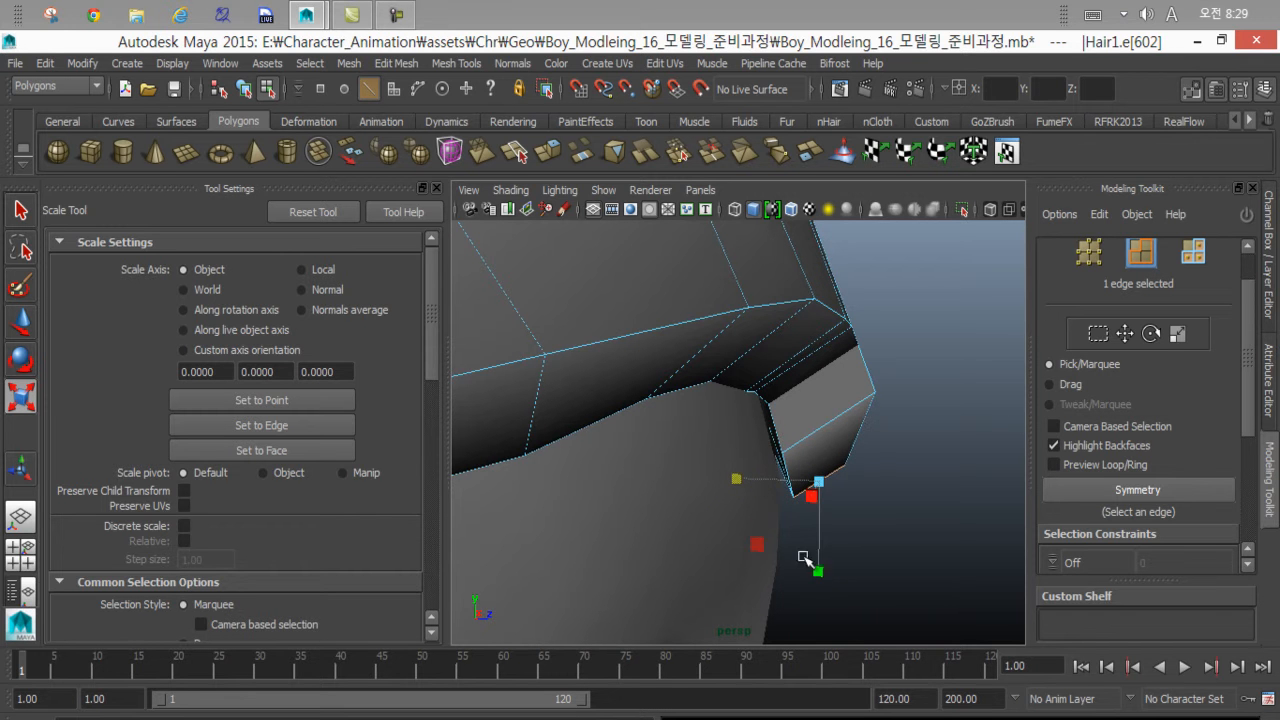
{"action": "left_click_drag", "start_coordinate": [820, 547], "coordinate": [820, 548]}
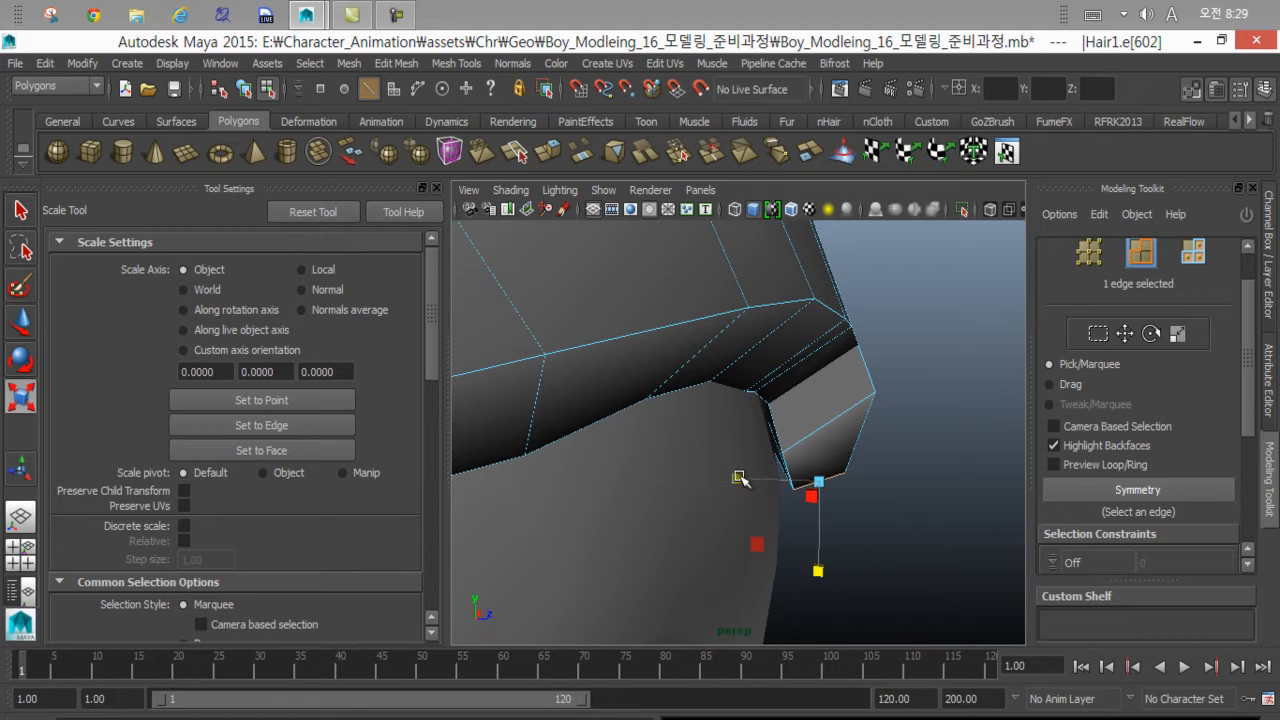
Scale the fringe tip edge further down along Z to narrow the end of the strand.
{"action": "left_click_drag", "start_coordinate": [740, 478], "coordinate": [778, 484]}
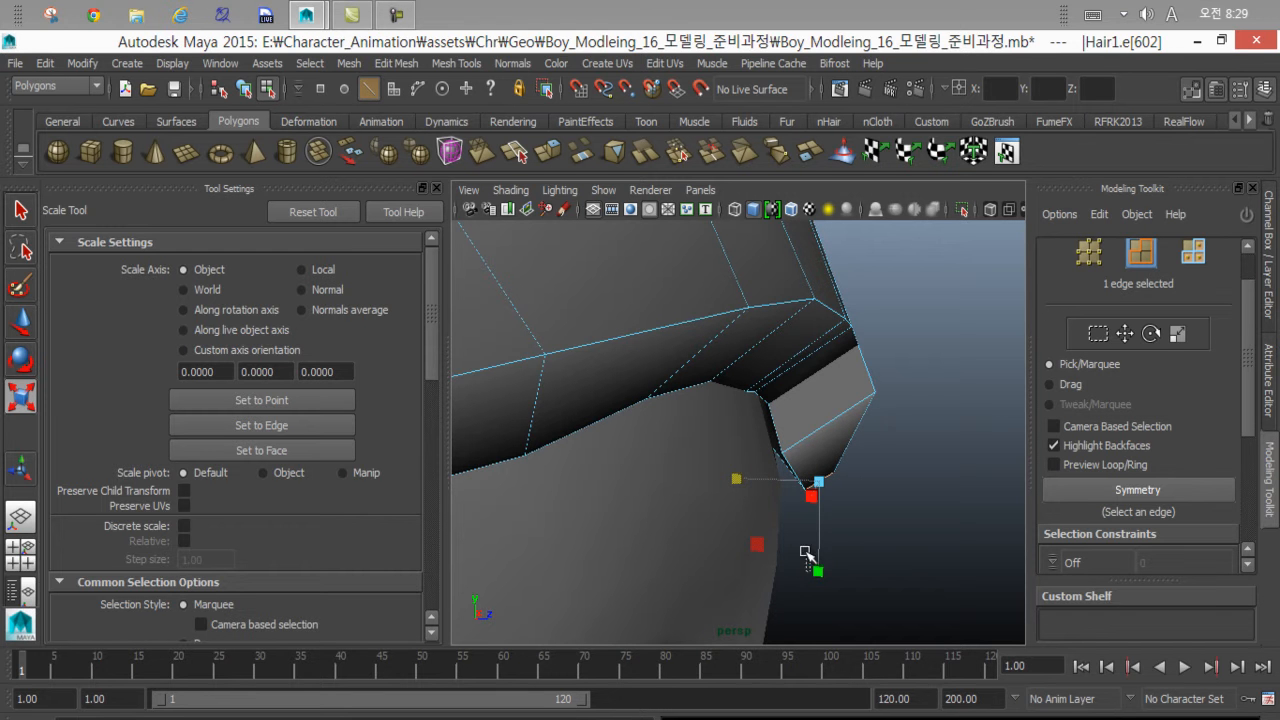
{"action": "left_click", "coordinate": [812, 563]}
{"action": "left_click", "coordinate": [812, 485]}
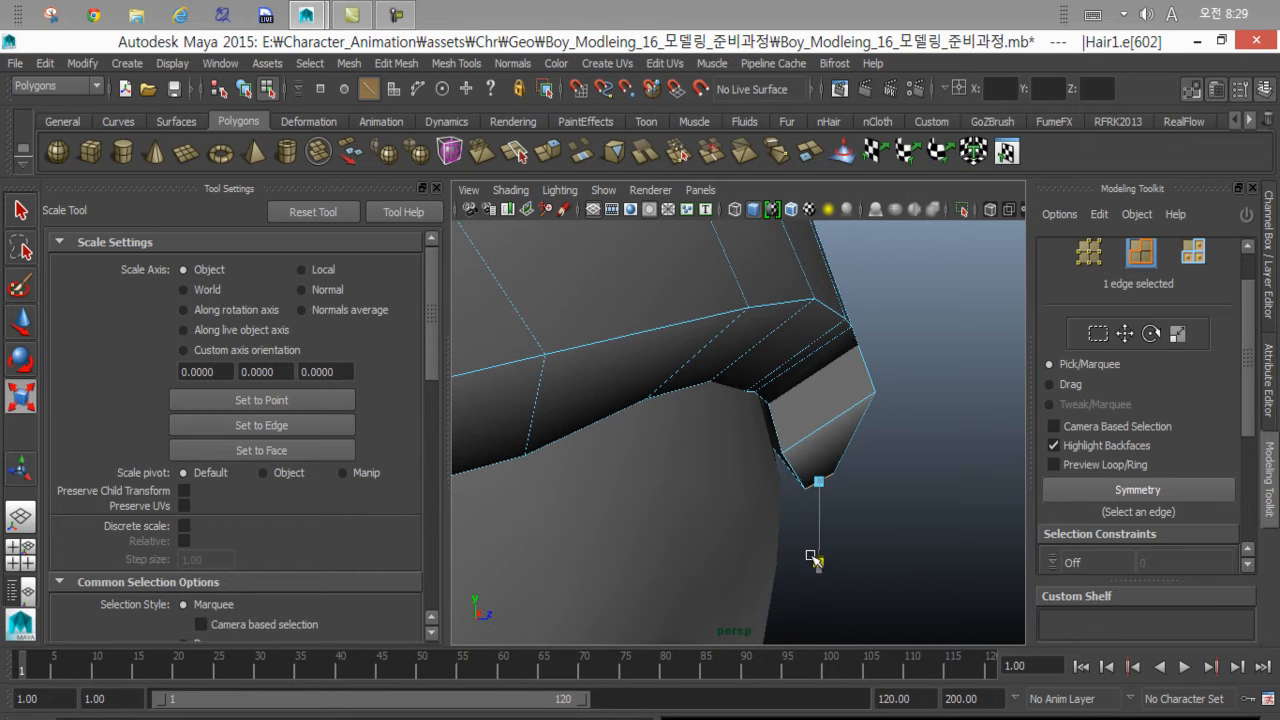
{"action": "key", "text": "w"}
{"action": "left_click_drag", "start_coordinate": [818, 488], "coordinate": [594, 534]}
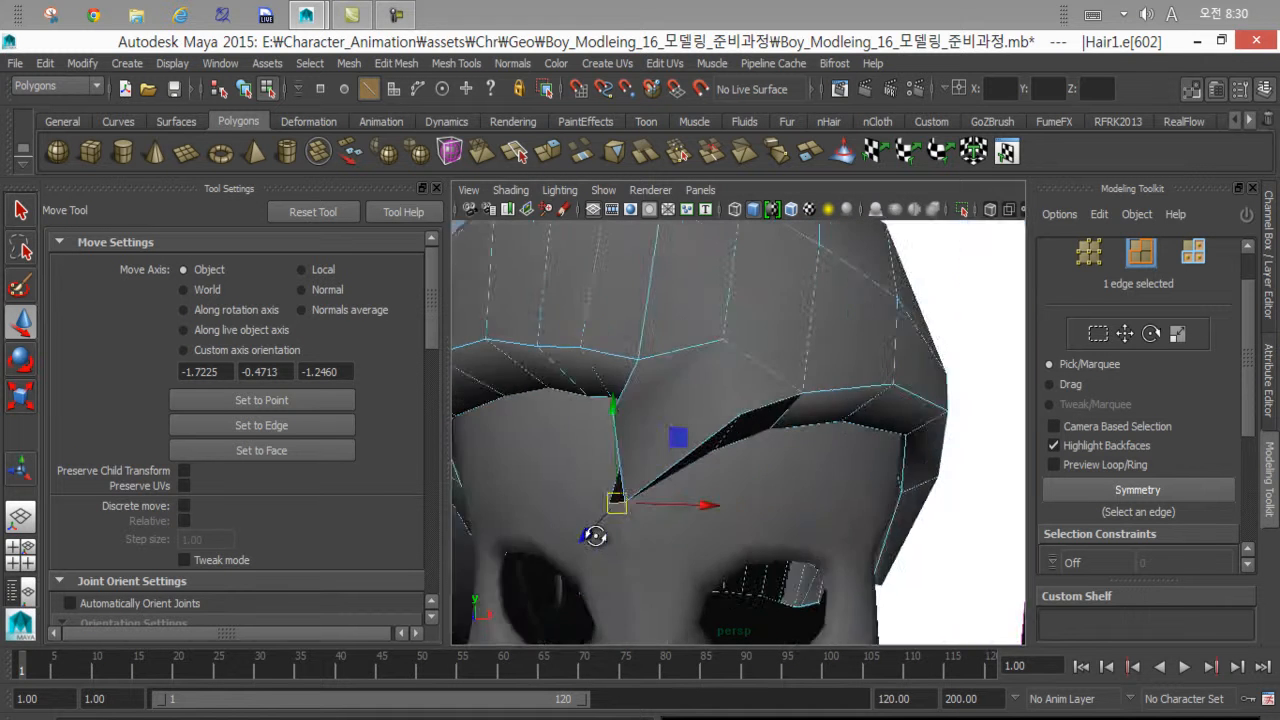
{"action": "right_click_drag", "start_coordinate": [594, 534], "coordinate": [683, 526], "text": "alt"}
{"action": "left_click_drag", "start_coordinate": [725, 524], "coordinate": [663, 509], "text": "alt"}
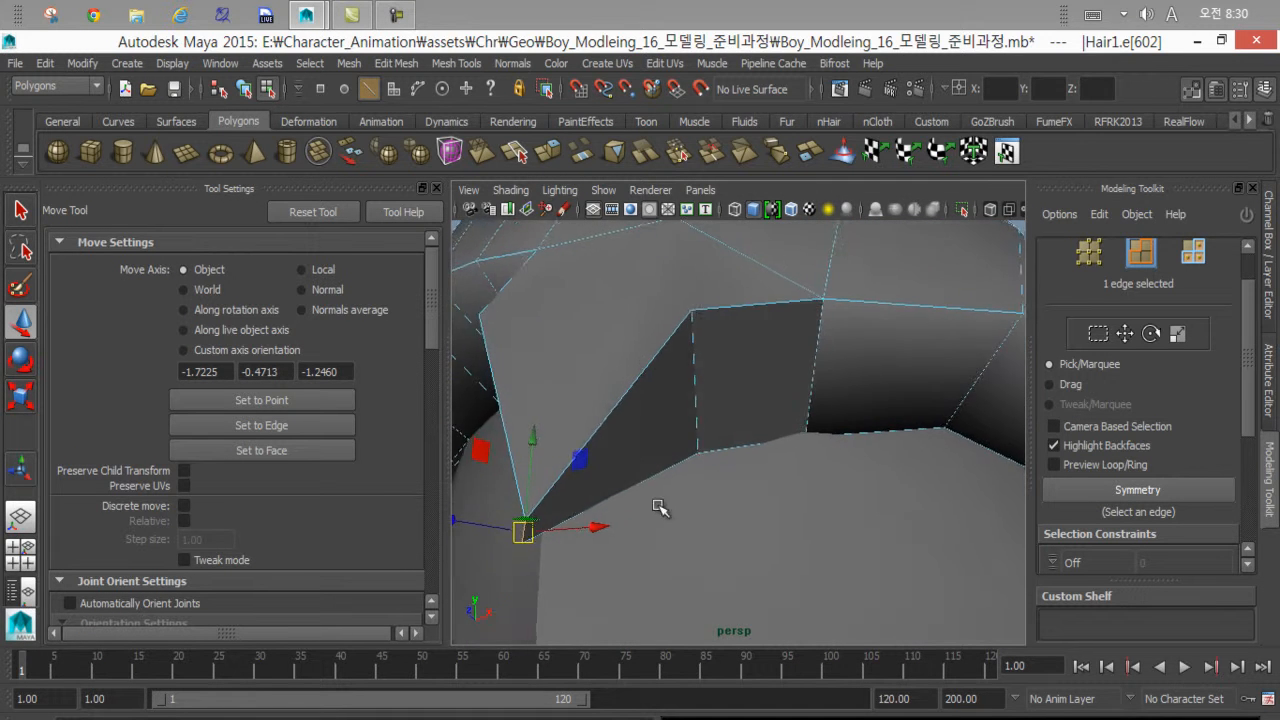
{"action": "middle_click_drag", "start_coordinate": [663, 509], "coordinate": [706, 588], "text": "alt"}
Reposition the edge across the middle of the fringe strand's side in the perspective view.
{"action": "left_click", "coordinate": [738, 455]}
{"action": "left_click_drag", "start_coordinate": [742, 424], "coordinate": [620, 398], "text": "alt"}
{"action": "key", "text": "r"}
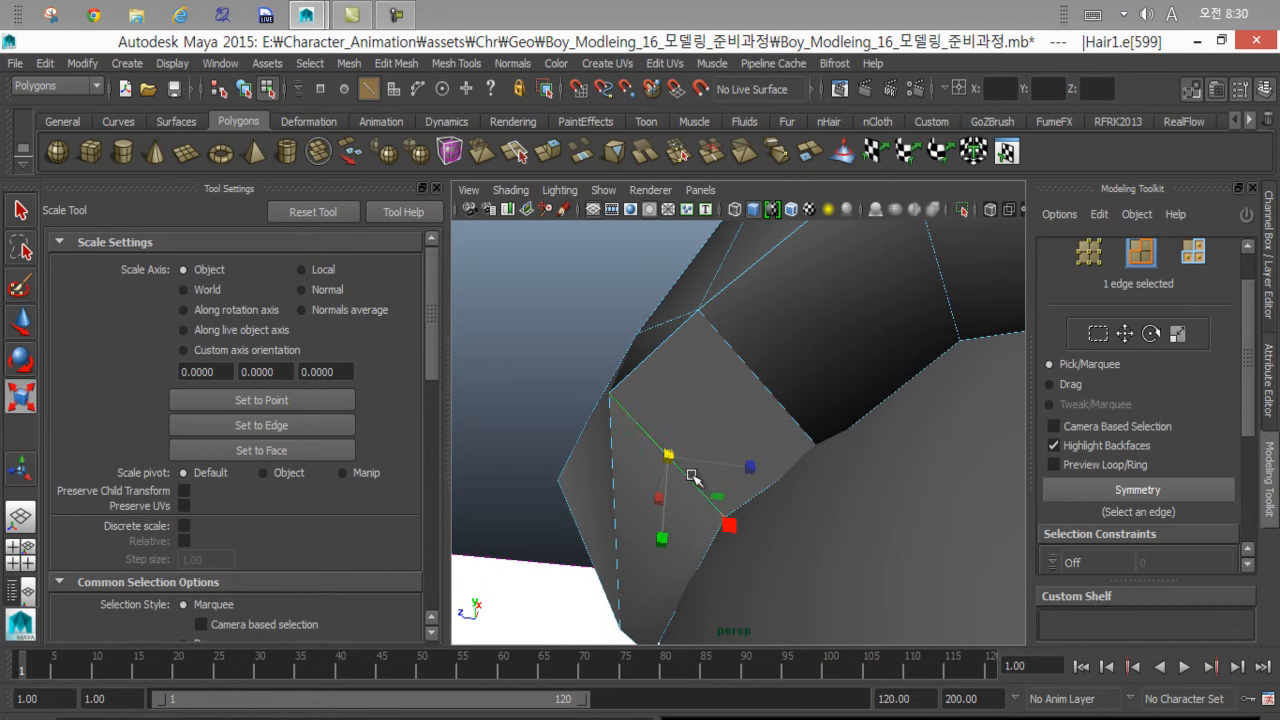
{"action": "left_click_drag", "start_coordinate": [717, 519], "coordinate": [745, 540], "text": "alt"}
{"action": "key", "text": "w"}
{"action": "left_click", "coordinate": [657, 471]}
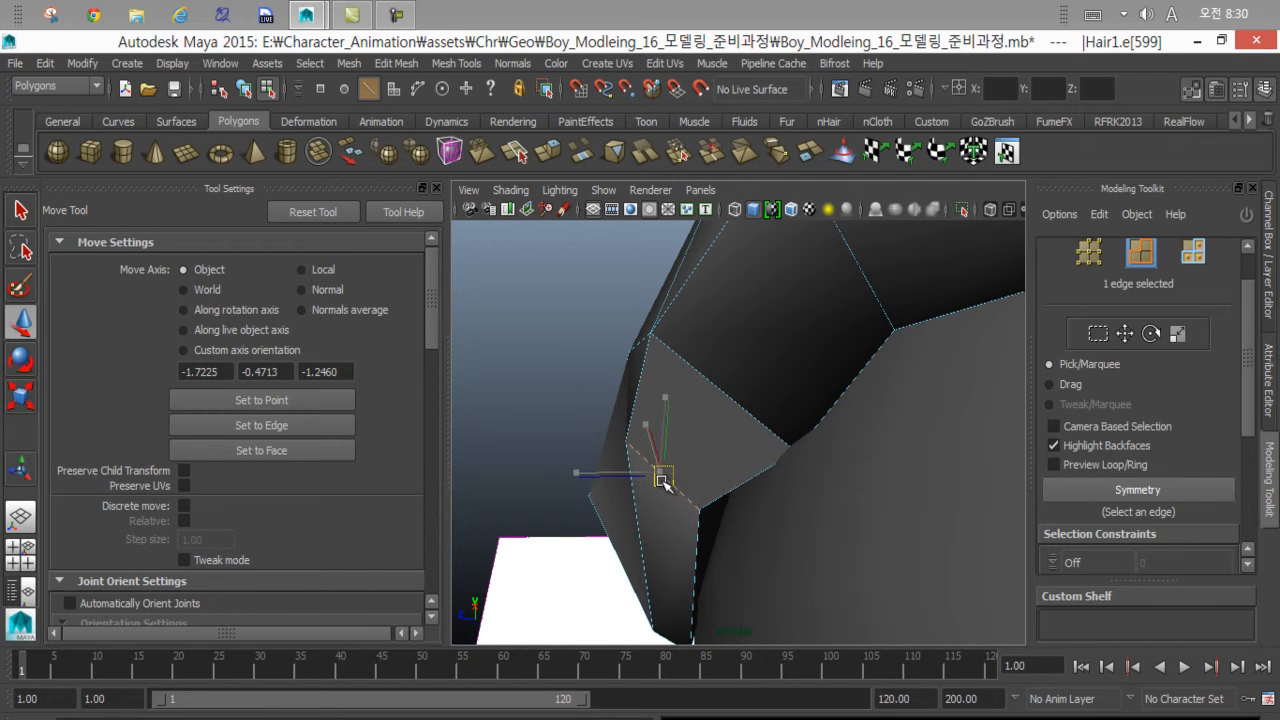
{"action": "left_click_drag", "start_coordinate": [607, 425], "coordinate": [627, 446]}
{"action": "left_click_drag", "start_coordinate": [614, 531], "coordinate": [846, 480], "text": "alt"}
Move the edge across the strand's opposite side in the YZ plane, and shift it slightly sideways to smooth the strand's profile.
{"action": "left_click", "coordinate": [713, 523]}
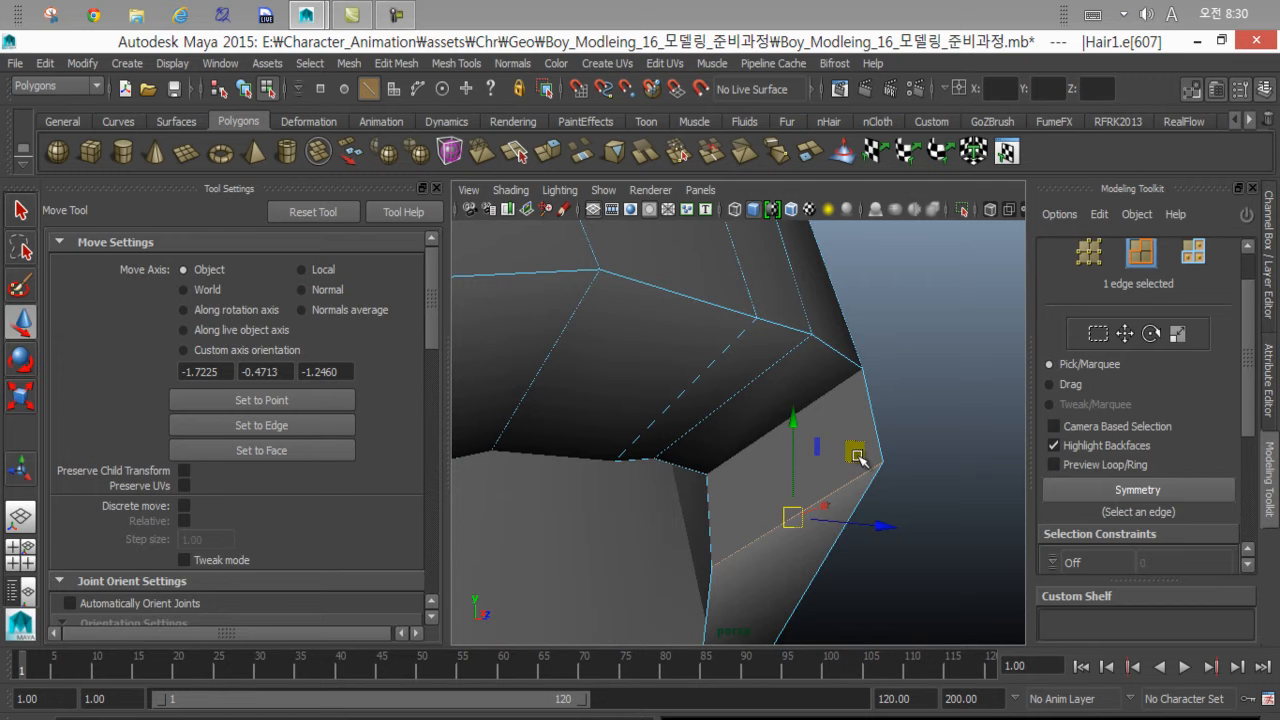
{"action": "key", "text": "r"}
{"action": "left_click_drag", "start_coordinate": [742, 558], "coordinate": [766, 560], "text": "alt"}
{"action": "key", "text": "w"}
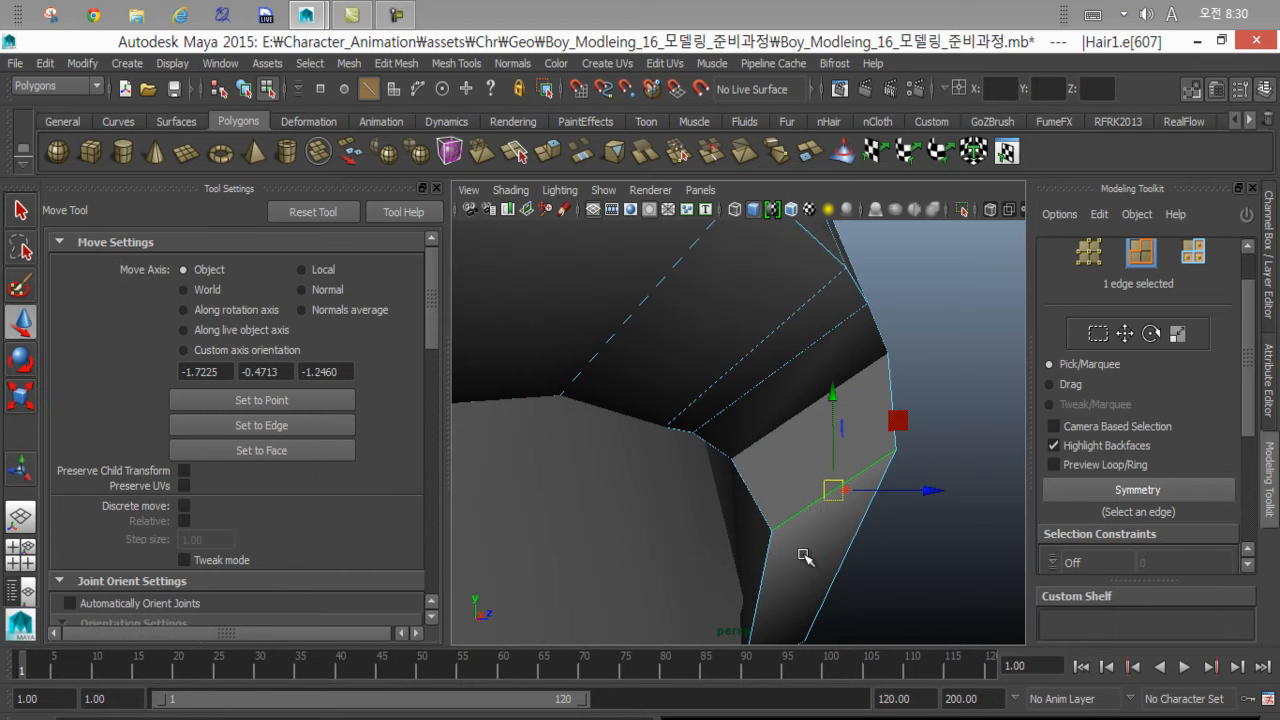
{"action": "left_click_drag", "start_coordinate": [833, 488], "coordinate": [871, 457]}
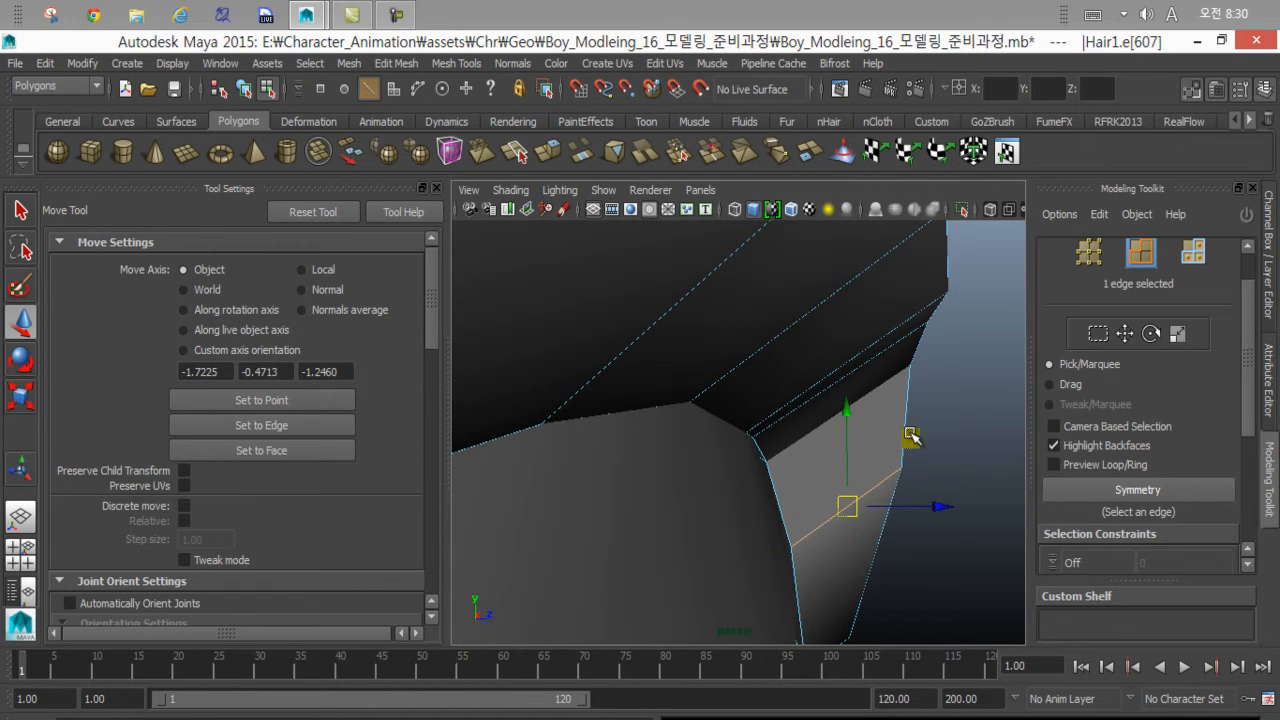
{"action": "left_click_drag", "start_coordinate": [914, 443], "coordinate": [912, 434]}
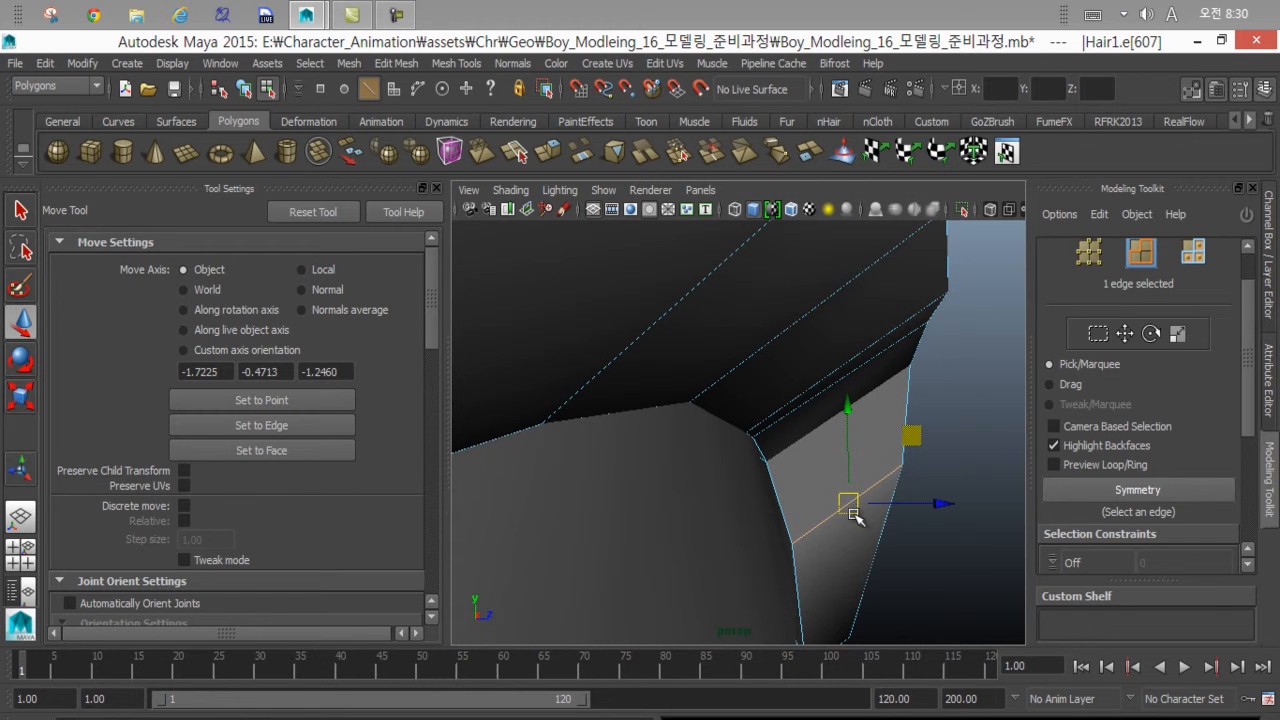
{"action": "left_click_drag", "start_coordinate": [808, 505], "coordinate": [613, 531], "text": "alt"}
{"action": "left_click_drag", "start_coordinate": [650, 458], "coordinate": [686, 458]}
{"action": "left_click_drag", "start_coordinate": [583, 627], "coordinate": [652, 549], "text": "alt"}
Select the fringe tip edge again and move it slightly along the X axis.
{"action": "key", "text": "e"}
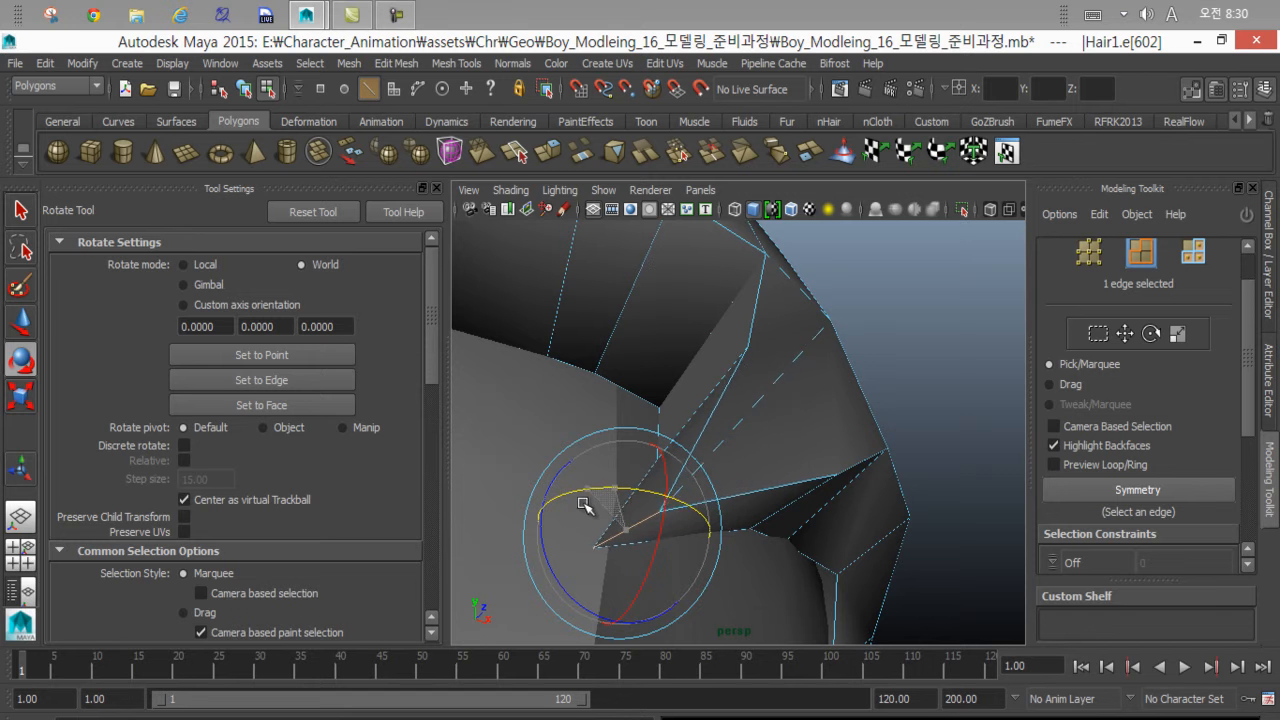
{"action": "key", "text": "w"}
{"action": "mouse_move", "coordinate": [645, 533]}
{"action": "left_mouse_down"}
{"action": "mouse_move", "coordinate": [674, 538]}
{"action": "mouse_move", "coordinate": [655, 543]}
{"action": "mouse_move", "coordinate": [626, 588]}
{"action": "mouse_move", "coordinate": [571, 614]}
{"action": "mouse_move", "coordinate": [590, 555]}
{"action": "left_mouse_up"}
{"action": "mouse_move", "coordinate": [614, 491]}
{"action": "left_mouse_down", "text": "alt"}
{"action": "mouse_move", "coordinate": [530, 515]}
{"action": "mouse_move", "coordinate": [560, 471]}
{"action": "mouse_move", "coordinate": [663, 463]}
{"action": "mouse_move", "coordinate": [685, 537]}
{"action": "mouse_move", "coordinate": [700, 443]}
{"action": "mouse_move", "coordinate": [658, 458]}
{"action": "left_mouse_up", "text": "alt"}
Examine the edges above the fringe strand and compare the hair with the sketch in the front view, in wireframe and shaded.
{"action": "double_click", "coordinate": [694, 340]}
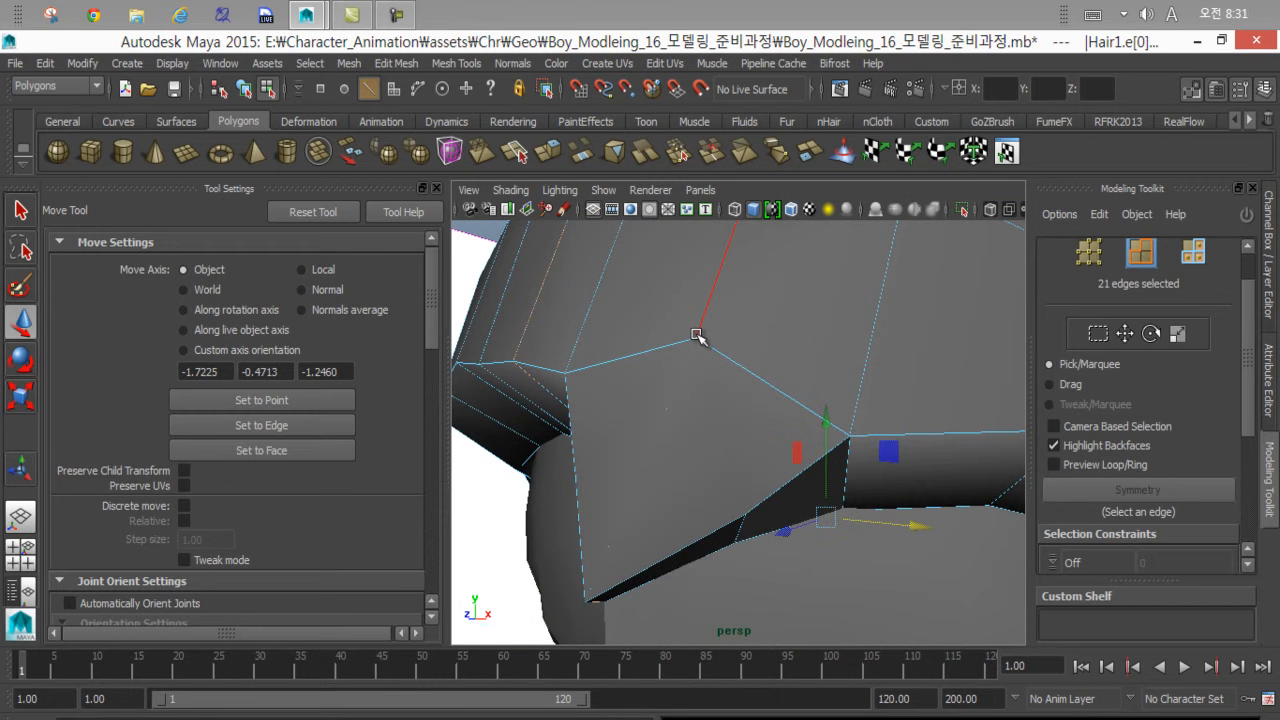
{"action": "left_click", "coordinate": [671, 397]}
{"action": "left_click_drag", "start_coordinate": [671, 397], "coordinate": [740, 384], "text": "alt"}
{"action": "double_click", "coordinate": [737, 394]}
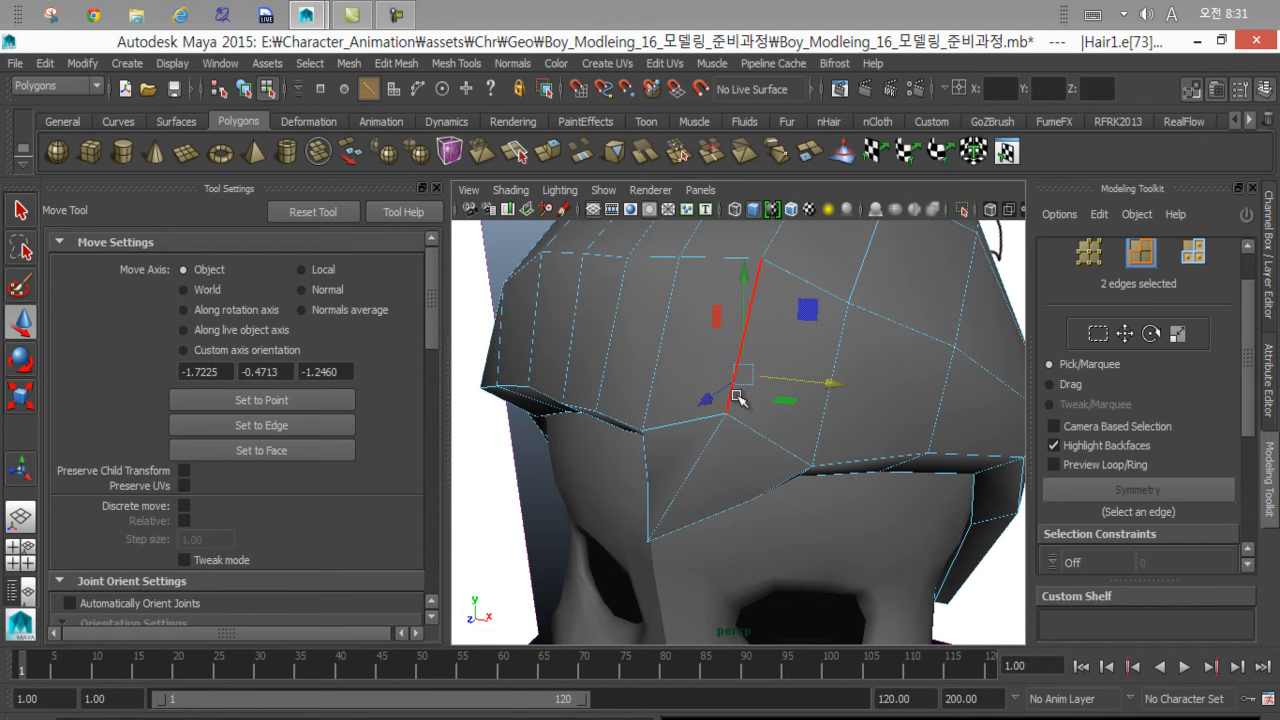
{"action": "left_click", "coordinate": [738, 399]}
{"action": "left_click_drag", "start_coordinate": [745, 337], "coordinate": [697, 507], "text": "alt"}
{"action": "key", "text": "space"}
{"action": "key", "text": "space"}
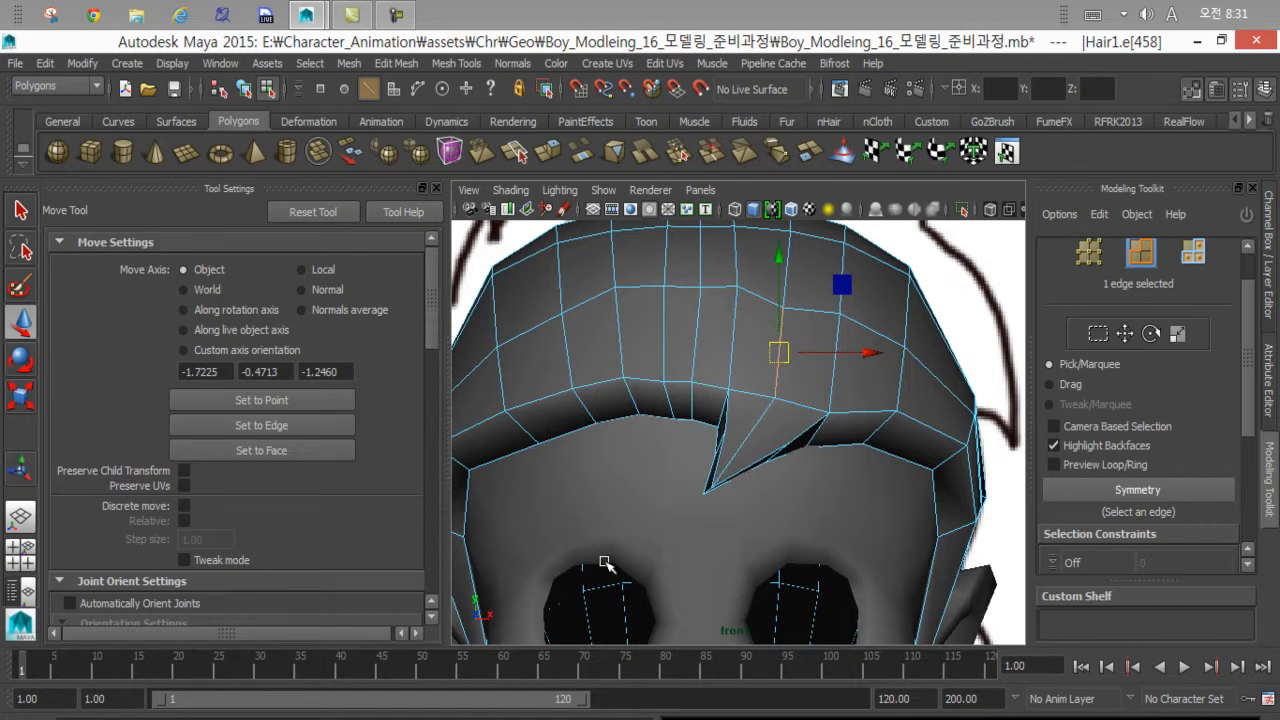
{"action": "key", "text": "4"}
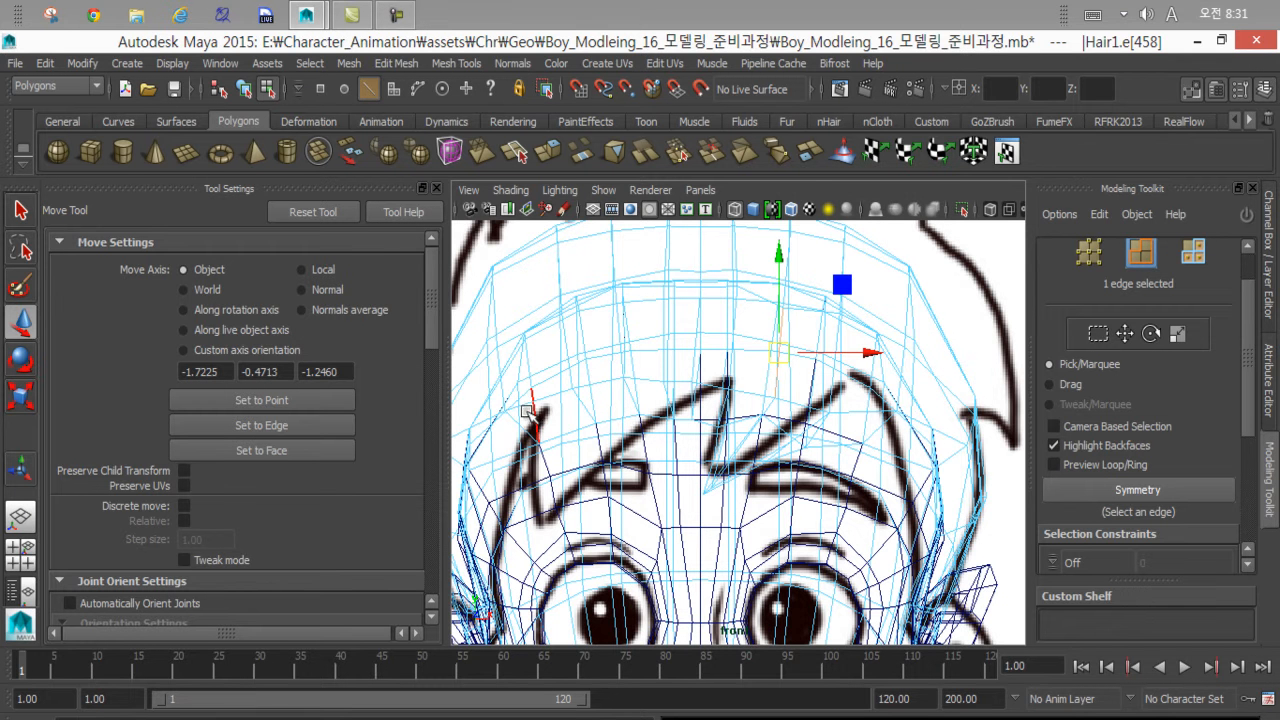
{"action": "key", "text": "5"}
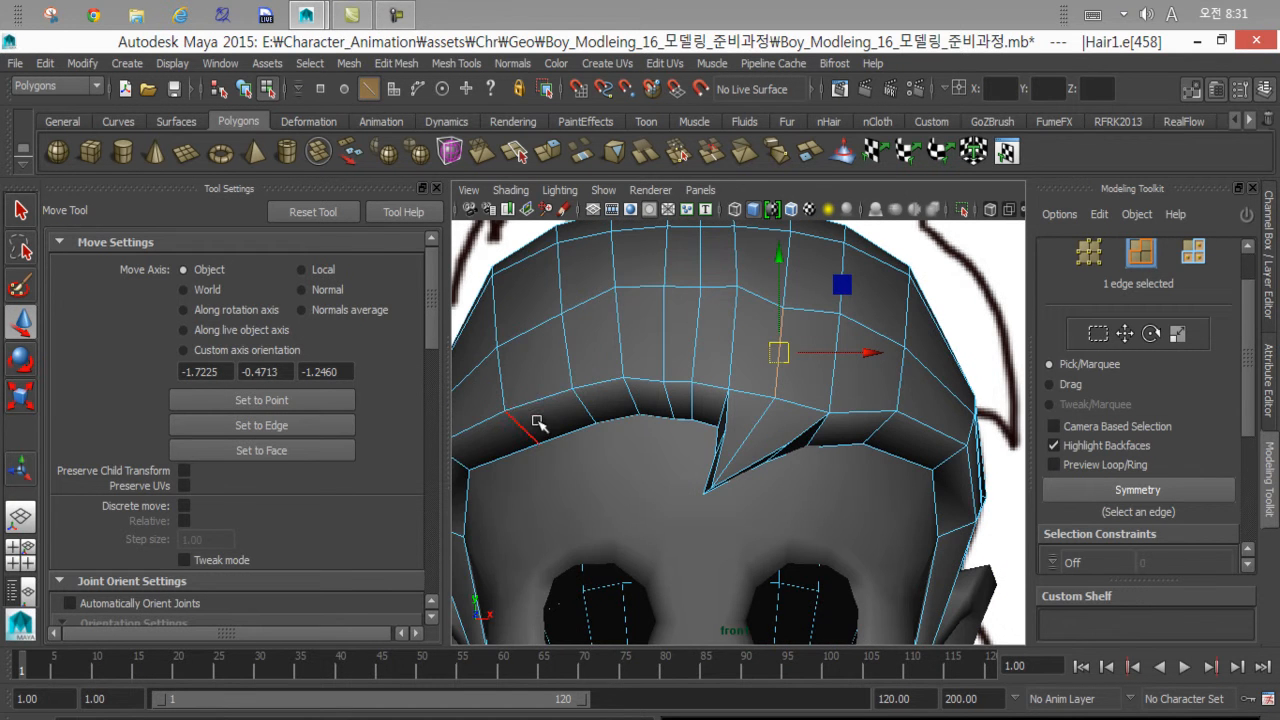
Select the five hairline underside faces next to the existing fringe strand, on its character-right side, in the front view.
{"action": "right_click_drag", "start_coordinate": [538, 422], "coordinate": [536, 324]}
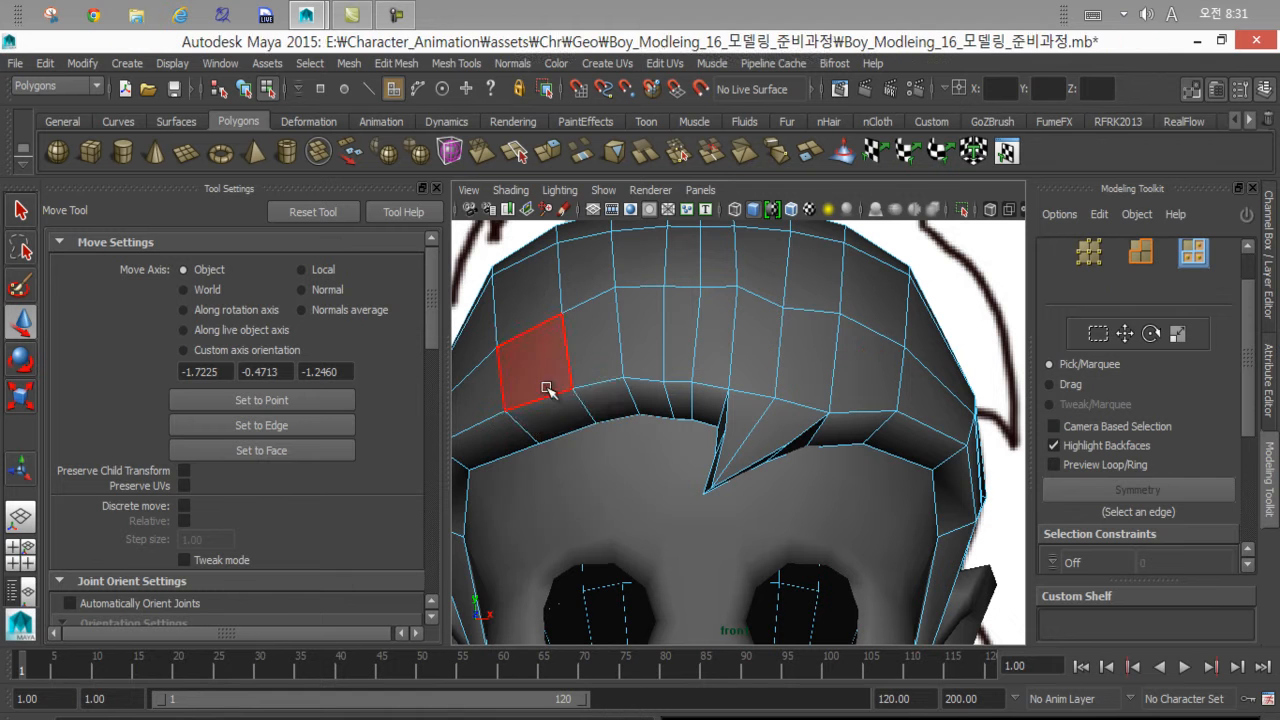
{"action": "left_click", "coordinate": [538, 410]}
{"action": "left_click", "coordinate": [600, 400], "text": "shift"}
{"action": "left_click", "coordinate": [648, 398], "text": "shift"}
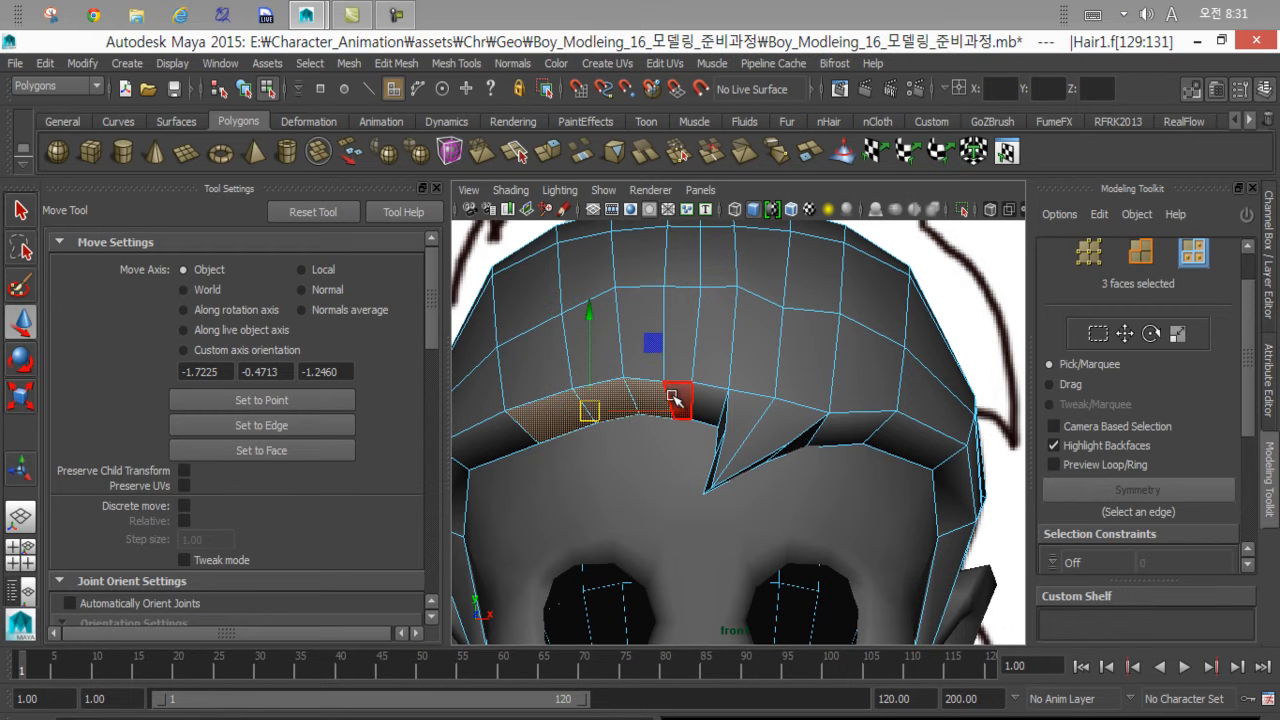
{"action": "left_click", "coordinate": [674, 398], "text": "shift"}
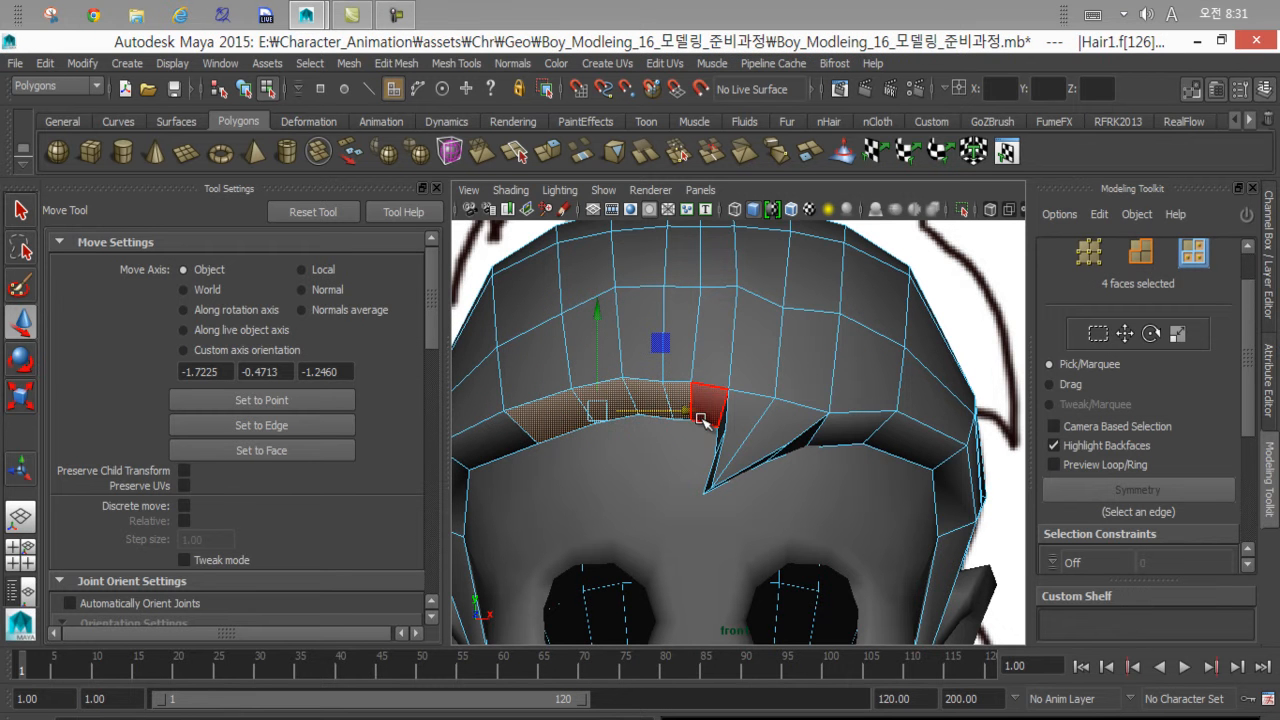
{"action": "left_click", "coordinate": [709, 398], "text": "shift"}
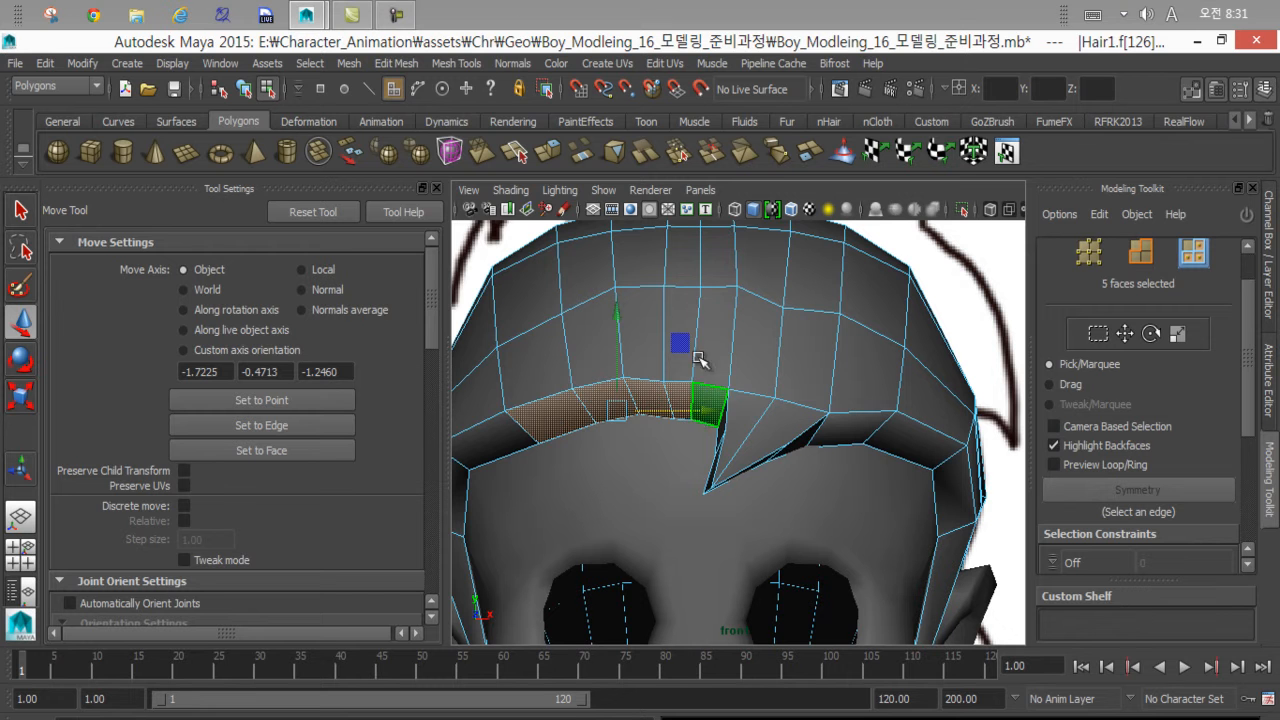
{"action": "left_click", "coordinate": [399, 62]}
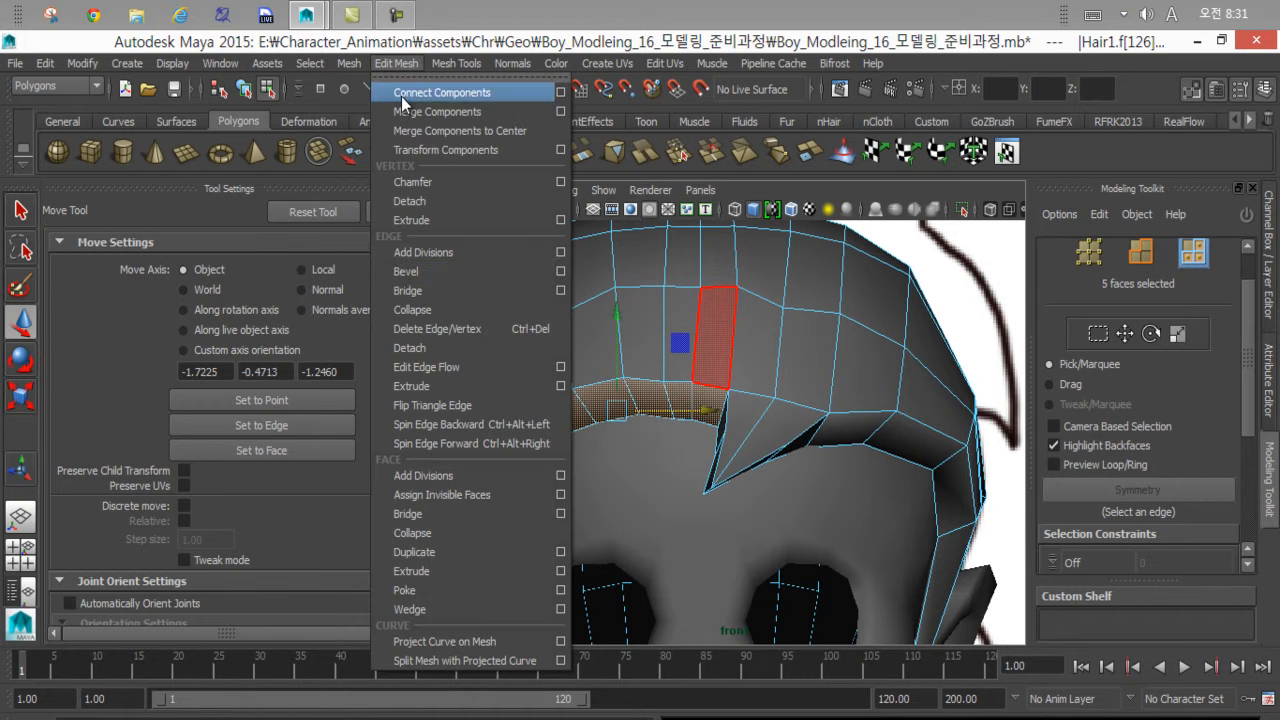
{"action": "left_click", "coordinate": [419, 385]}
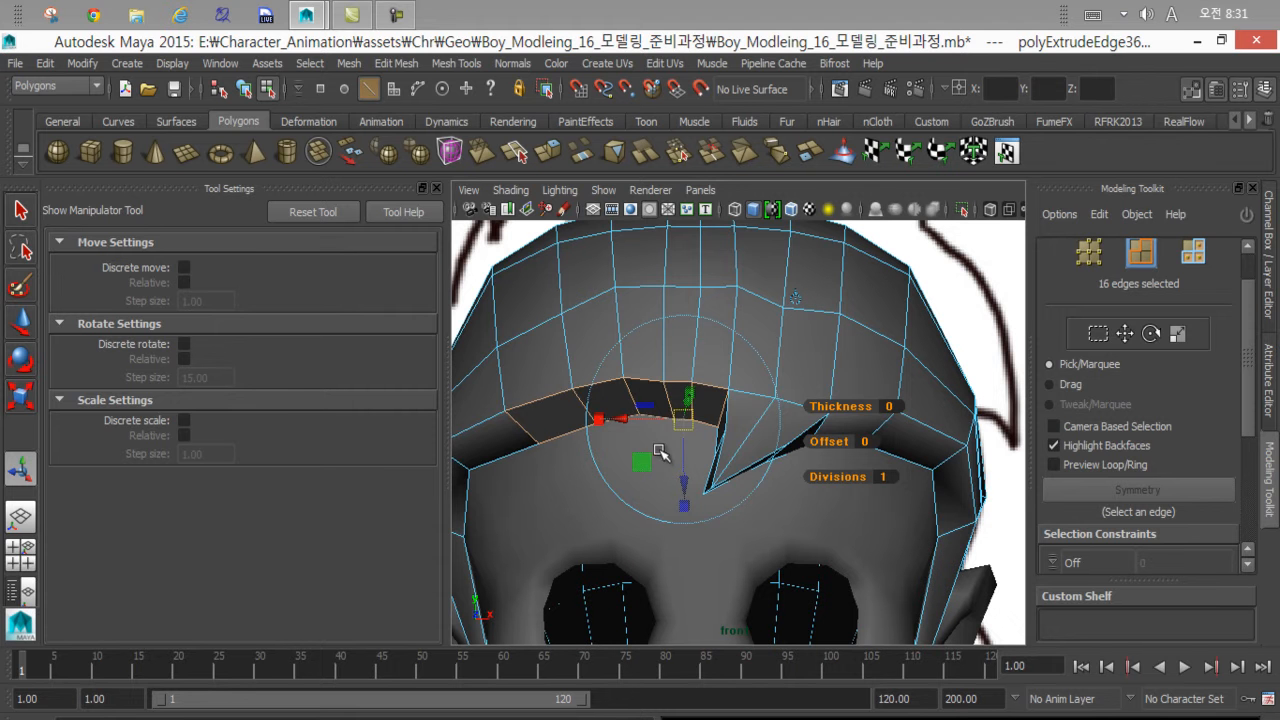
{"action": "left_click_drag", "start_coordinate": [681, 485], "coordinate": [680, 505]}
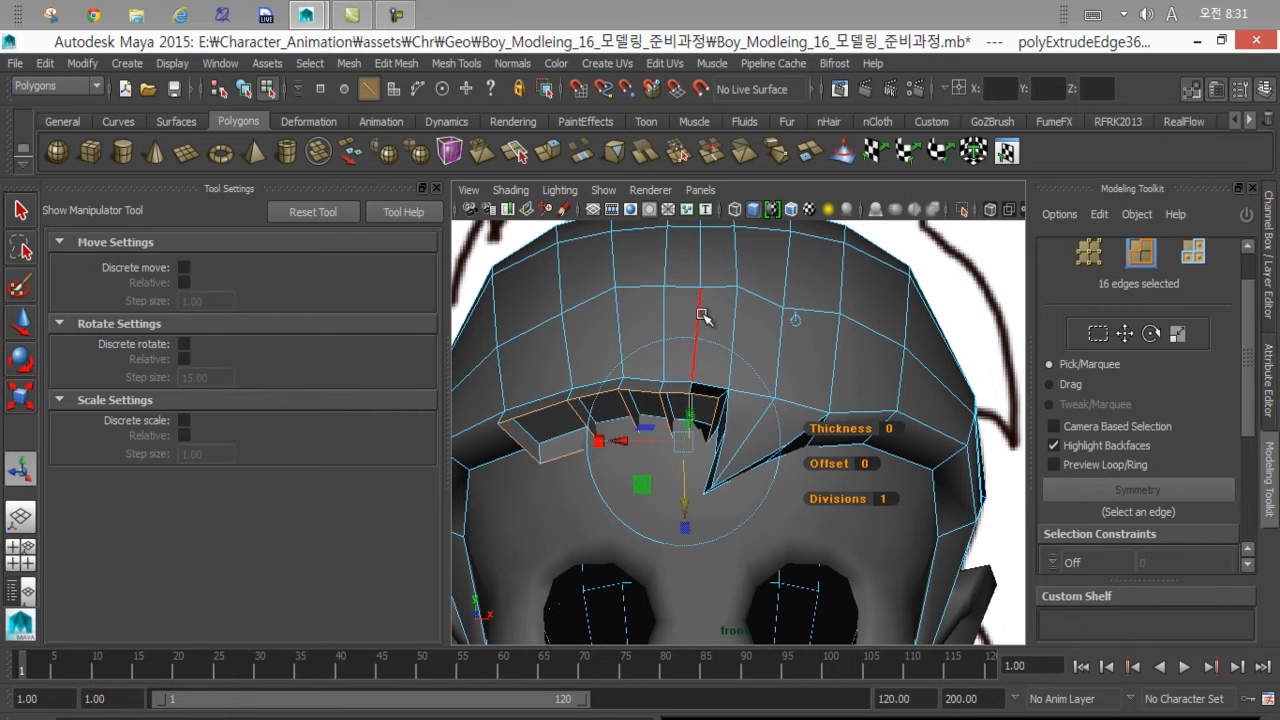
{"action": "key", "text": "ctrl+z"}
{"action": "left_click", "coordinate": [798, 300]}
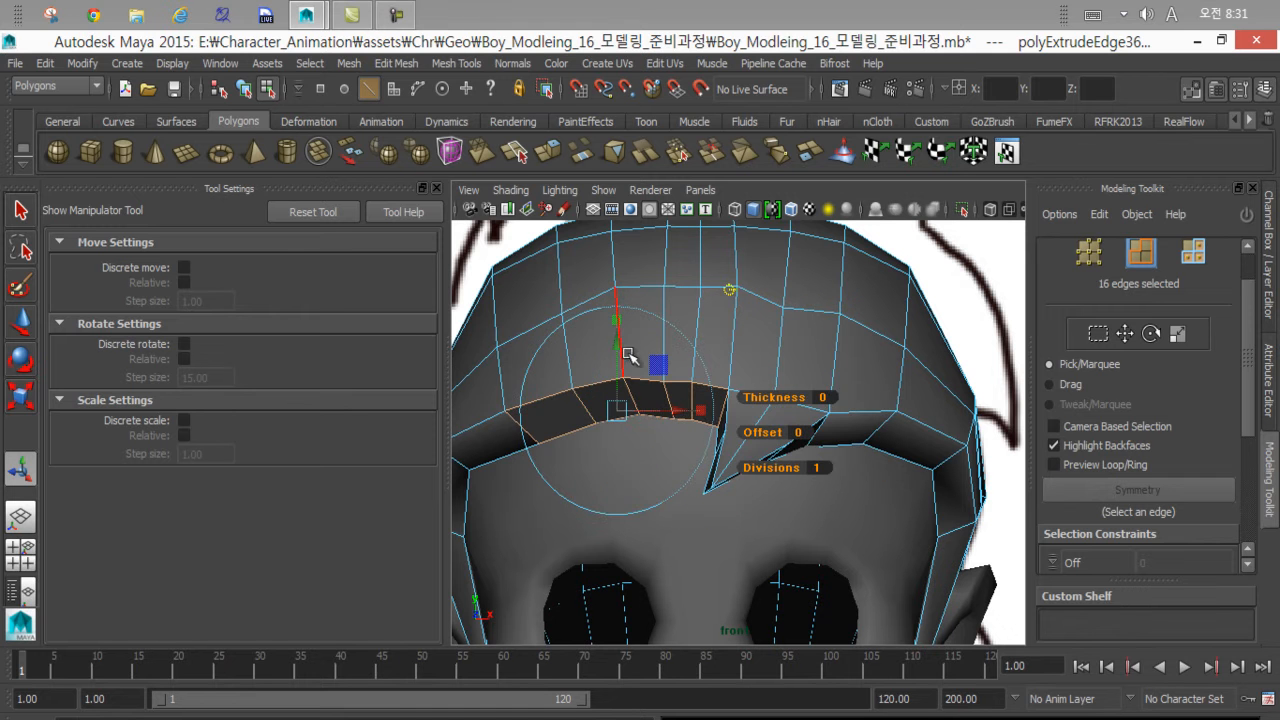
{"action": "left_click_drag", "start_coordinate": [612, 346], "coordinate": [610, 385]}
{"action": "key", "text": "ctrl+z"}
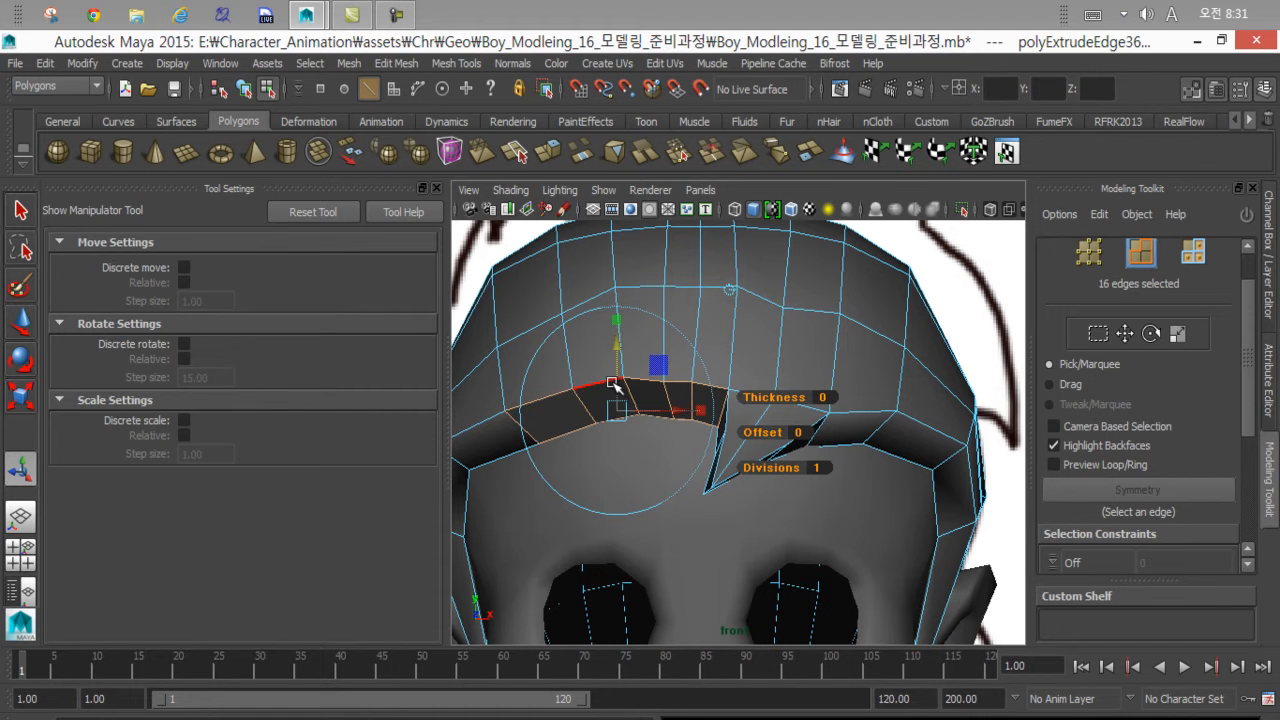
{"action": "key", "text": "ctrl+z"}
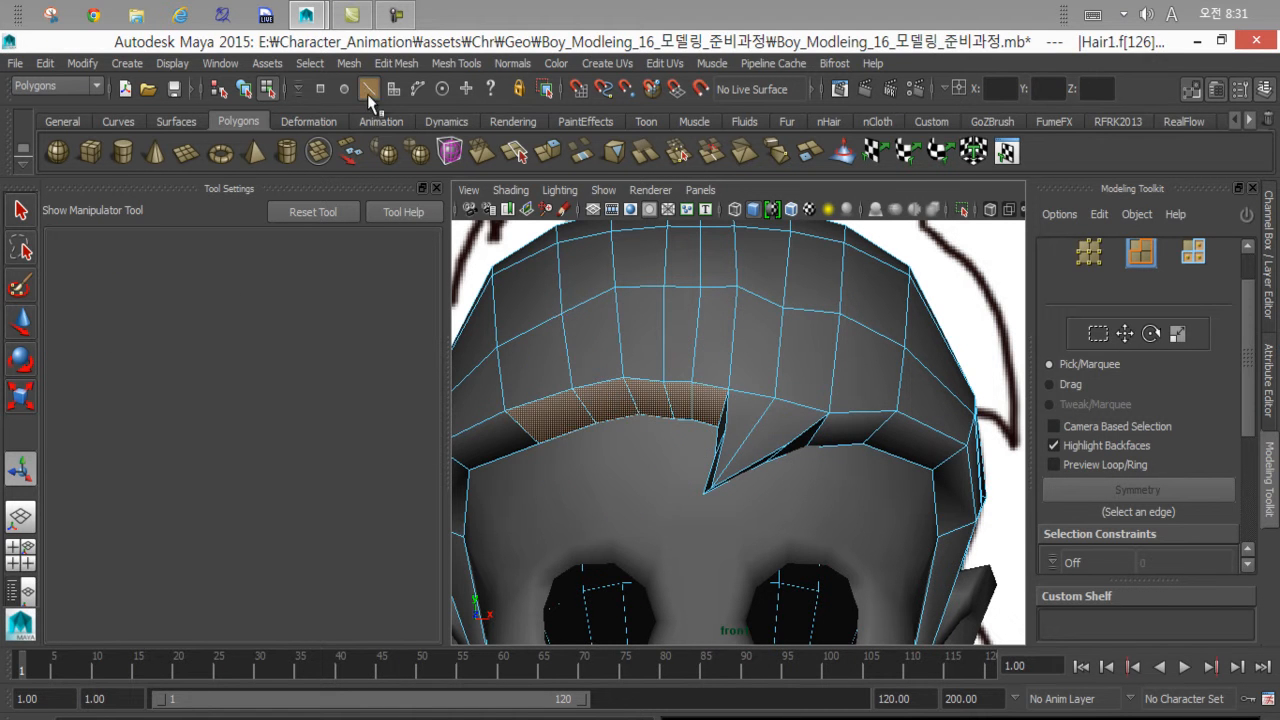
Extrude the five selected hairline faces downward over the forehead and scale the extruded end down to start a second fringe strand.
{"action": "left_click", "coordinate": [390, 64]}
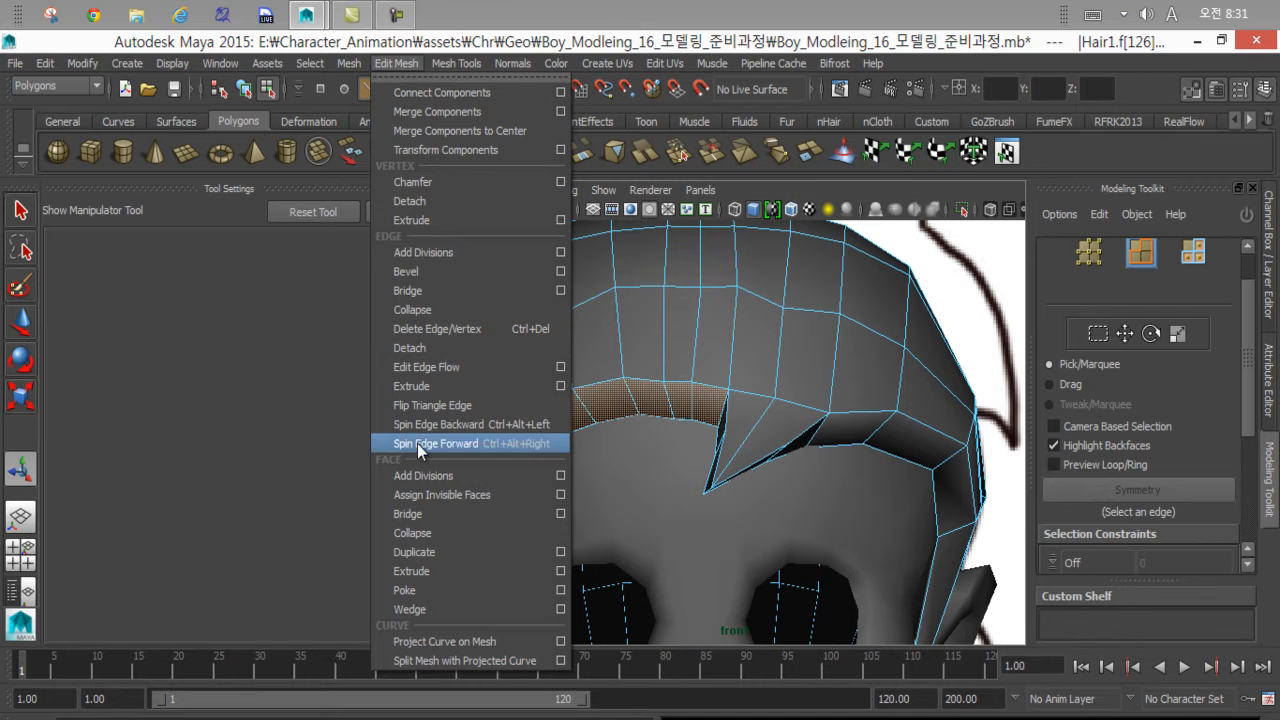
{"action": "left_click", "coordinate": [444, 570]}
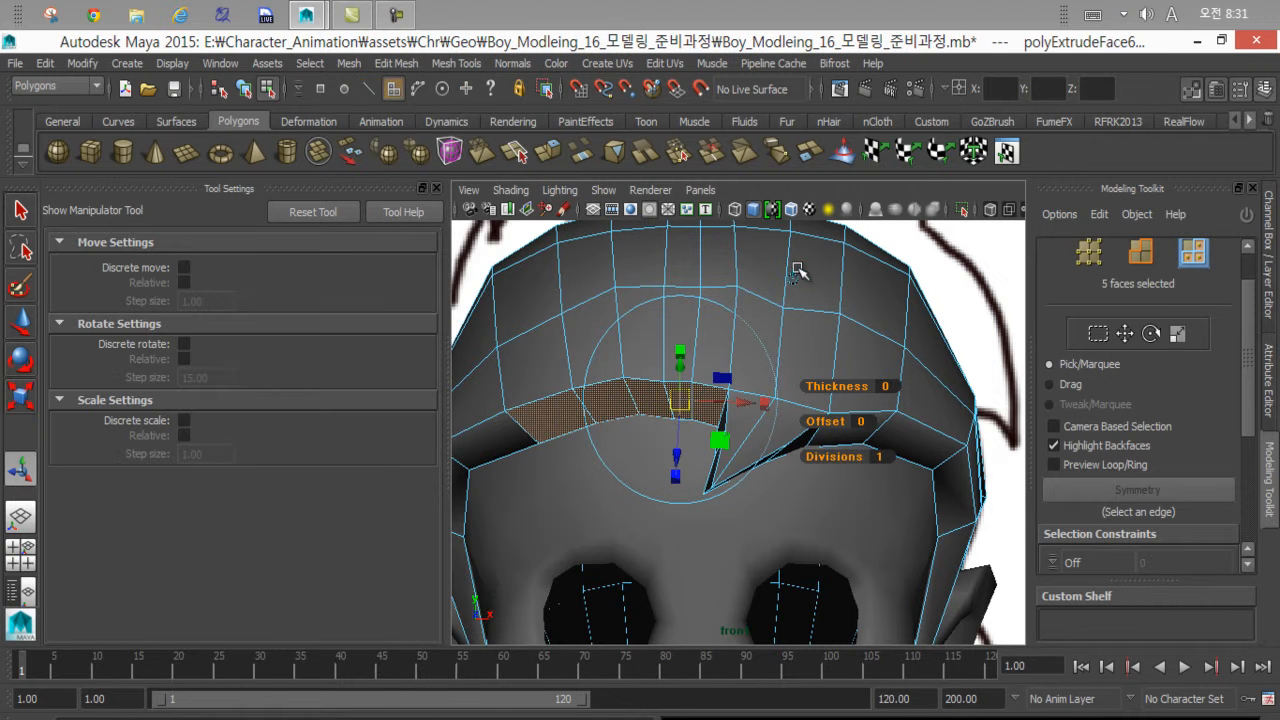
{"action": "left_click_drag", "start_coordinate": [675, 455], "coordinate": [673, 512]}
{"action": "left_click_drag", "start_coordinate": [731, 461], "coordinate": [675, 528]}
{"action": "left_click_drag", "start_coordinate": [673, 482], "coordinate": [680, 462]}
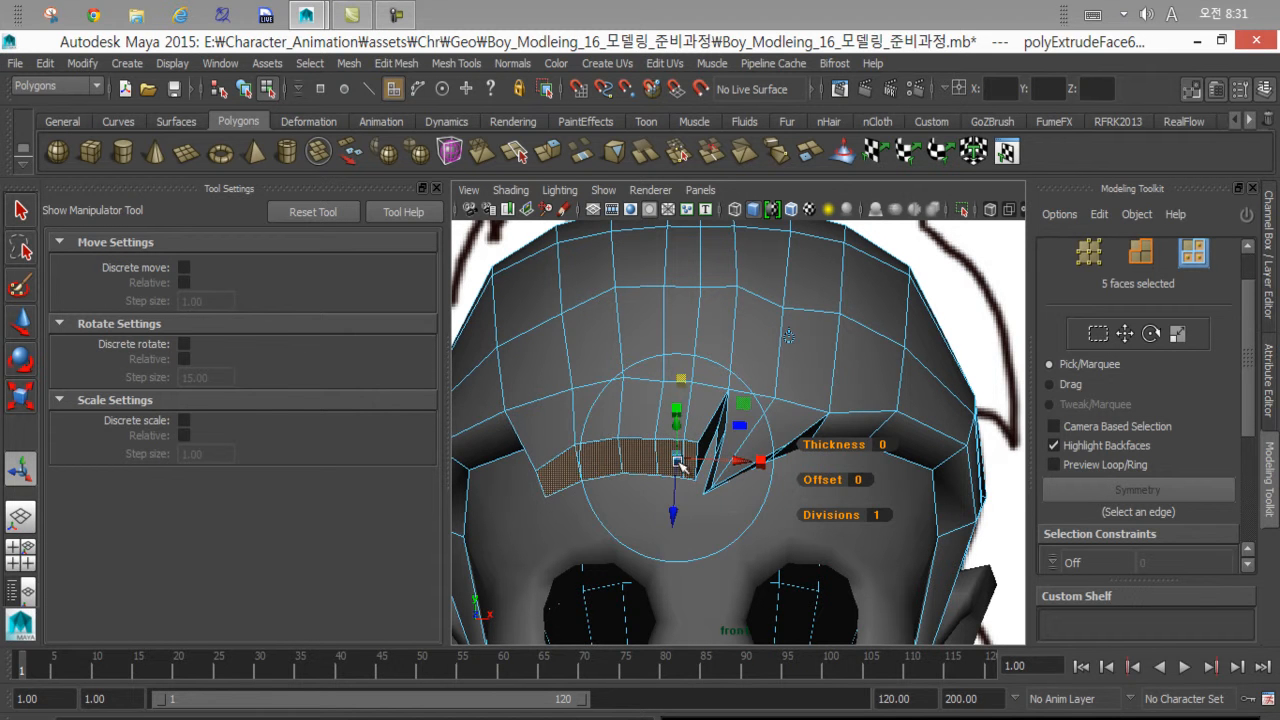
{"action": "left_click_drag", "start_coordinate": [676, 408], "coordinate": [671, 443]}
Adjust the position and rotation of the extruded strand end in the perspective view so it follows the forehead.
{"action": "key", "text": "space"}
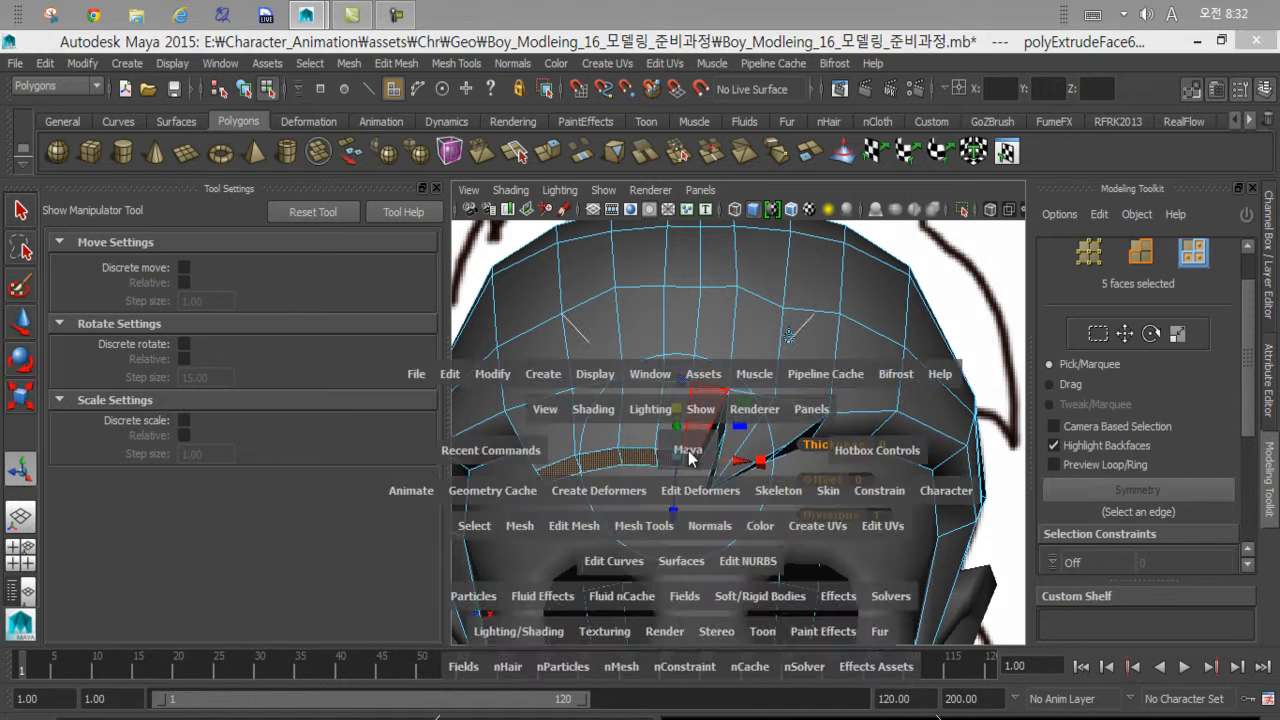
{"action": "key", "text": "space"}
{"action": "left_click_drag", "start_coordinate": [728, 386], "coordinate": [836, 335], "text": "alt"}
{"action": "left_click_drag", "start_coordinate": [796, 462], "coordinate": [777, 484]}
{"action": "left_click_drag", "start_coordinate": [718, 486], "coordinate": [741, 344], "text": "alt"}
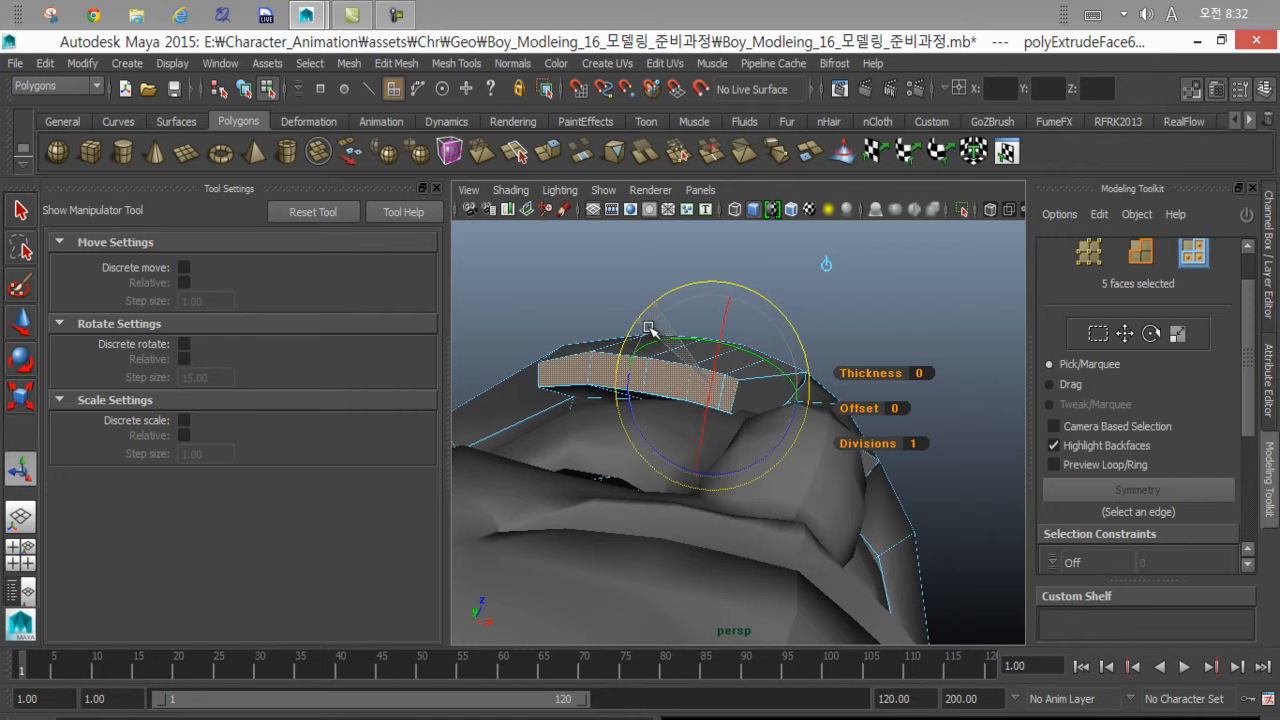
{"action": "left_click_drag", "start_coordinate": [644, 414], "coordinate": [701, 450], "text": "alt"}
{"action": "left_click_drag", "start_coordinate": [805, 350], "coordinate": [728, 244], "text": "alt"}
{"action": "left_click_drag", "start_coordinate": [604, 321], "coordinate": [636, 530]}
Scale the extruded strand end narrower along X and shift it along the X axis.
{"action": "key", "text": "w"}
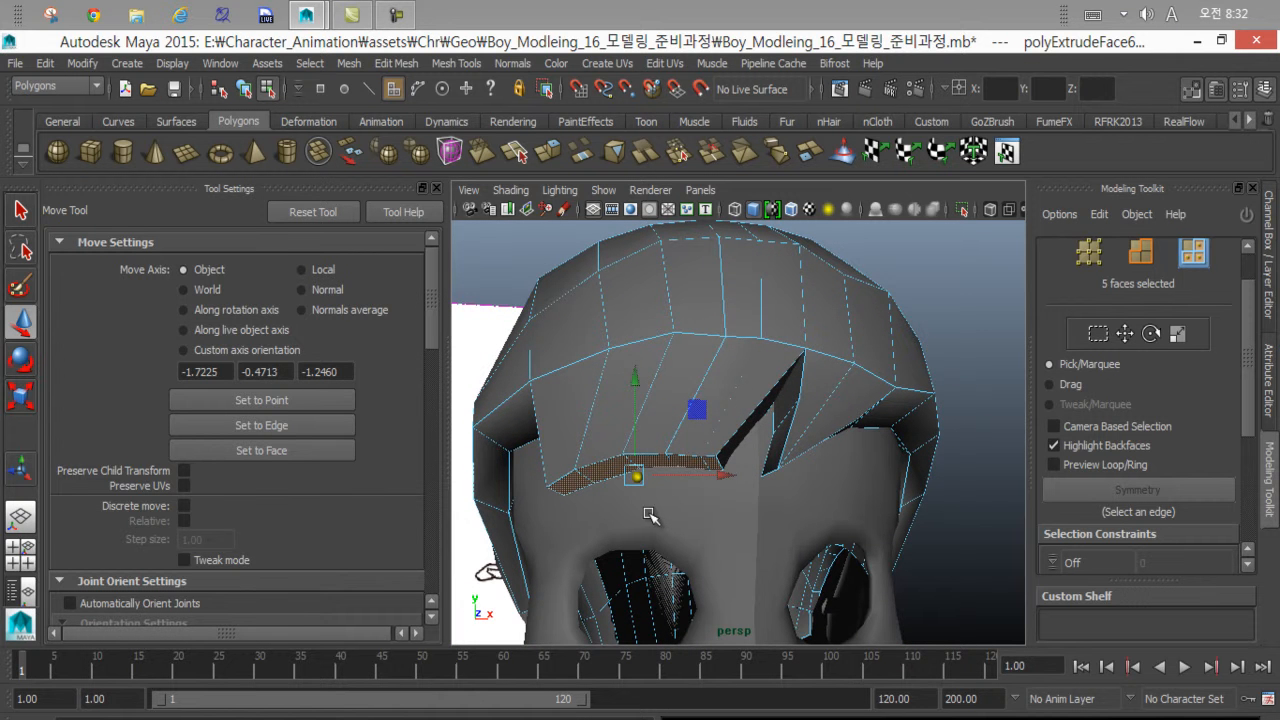
{"action": "key", "text": "r"}
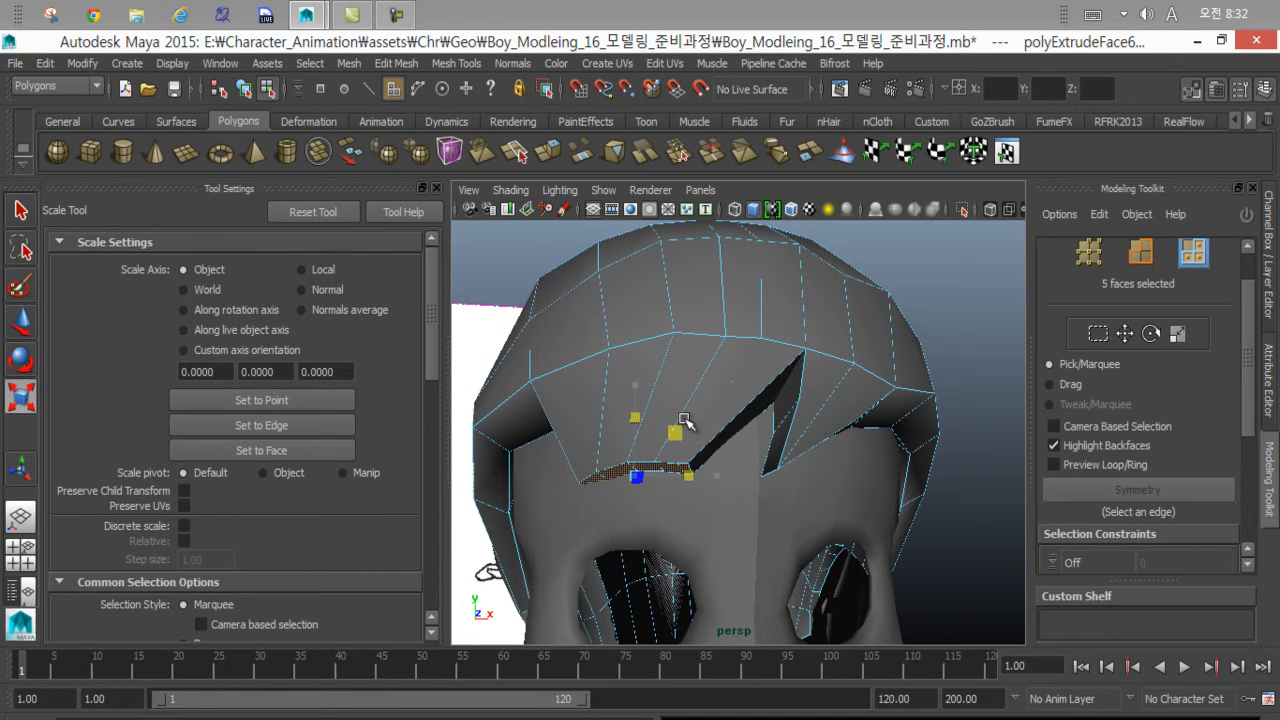
{"action": "key", "text": "w"}
{"action": "left_click_drag", "start_coordinate": [684, 424], "coordinate": [622, 390], "text": "alt"}
{"action": "key", "text": "e"}
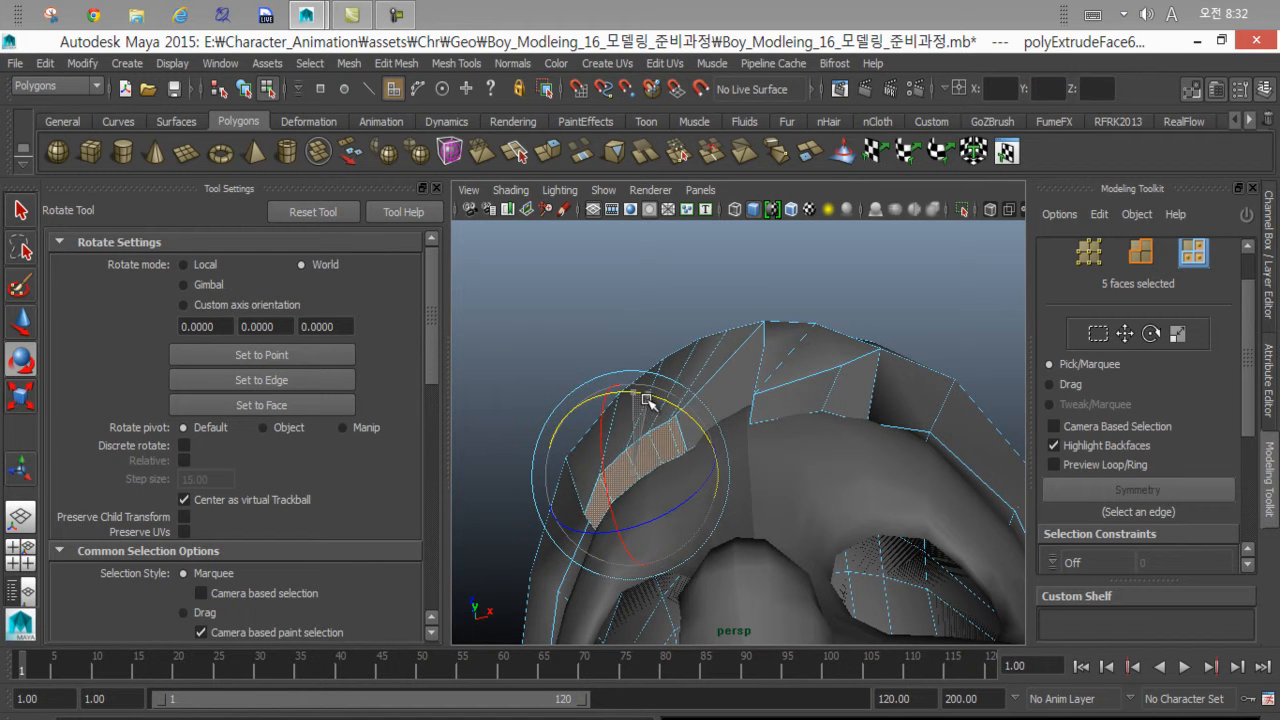
{"action": "key", "text": "w"}
{"action": "left_click_drag", "start_coordinate": [646, 411], "coordinate": [586, 486], "text": "alt"}
{"action": "key", "text": "space"}
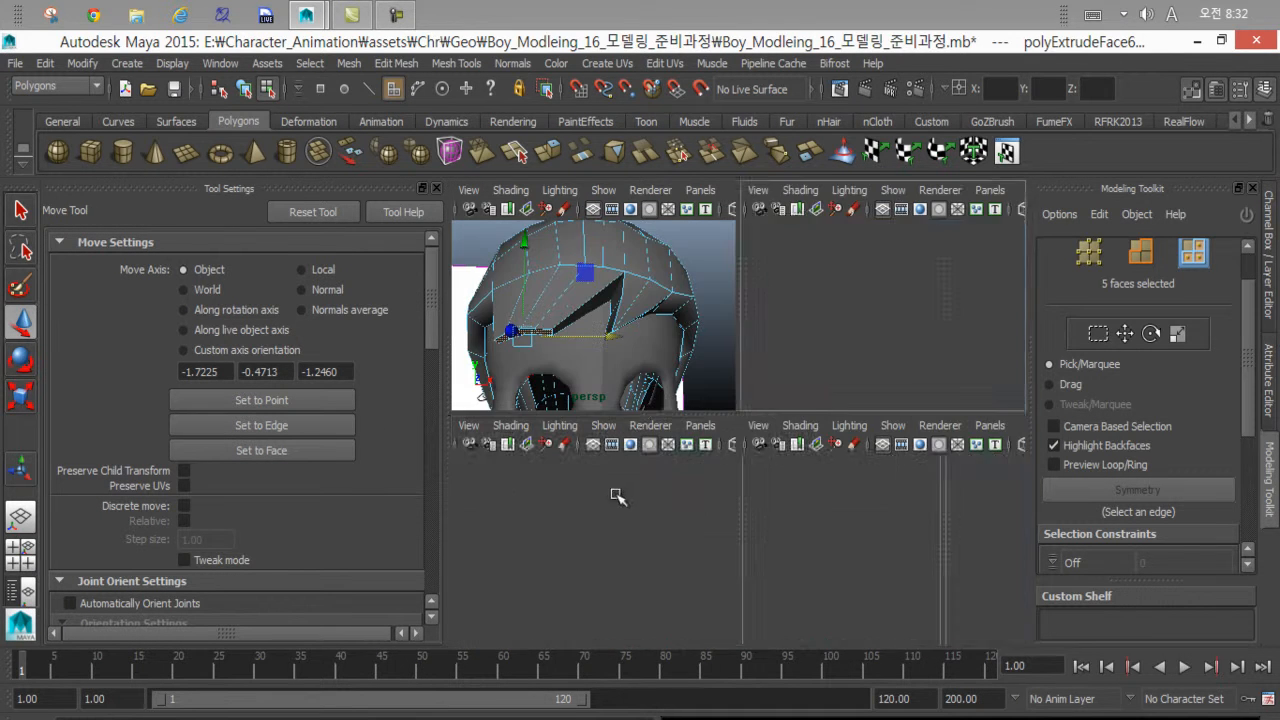
Compare the second fringe strand with the front-view sketch in wireframe and shaded display.
{"action": "key", "text": "space"}
{"action": "middle_click_drag", "start_coordinate": [543, 531], "coordinate": [614, 531], "text": "alt"}
{"action": "scroll", "coordinate": [620, 525], "scroll_direction": "up", "scroll_amount": 3}
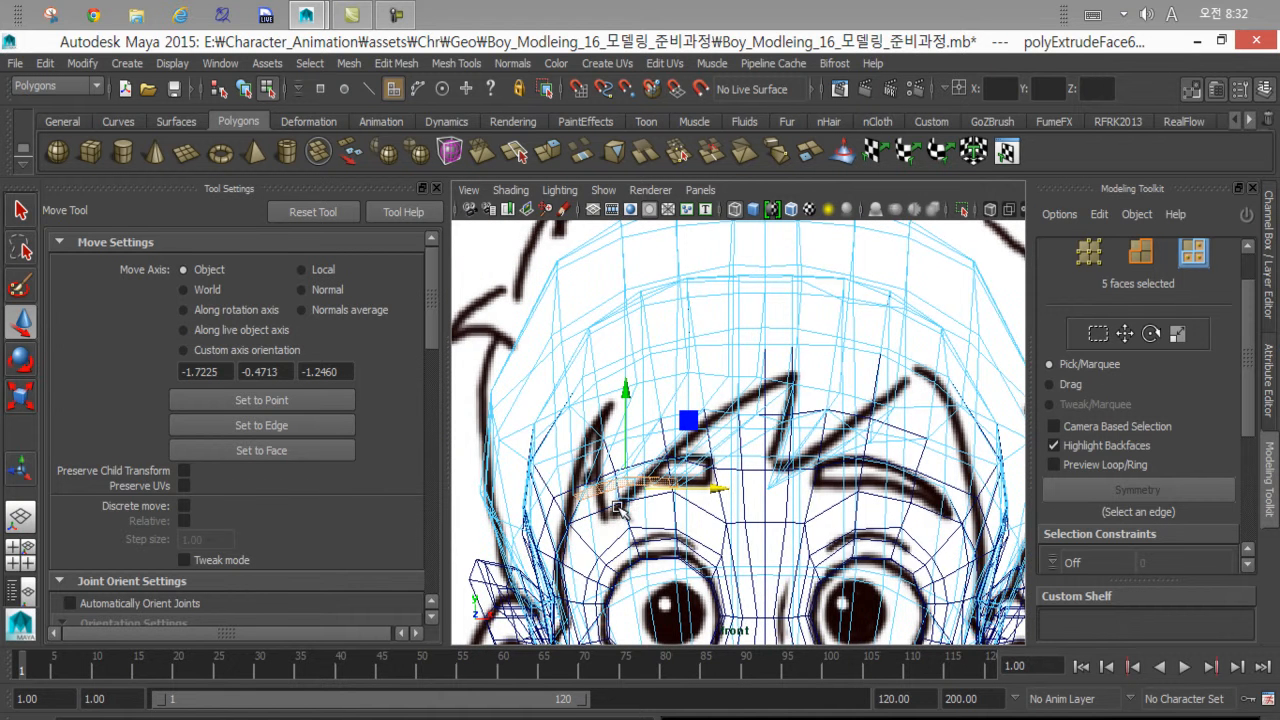
{"action": "key", "text": "5"}
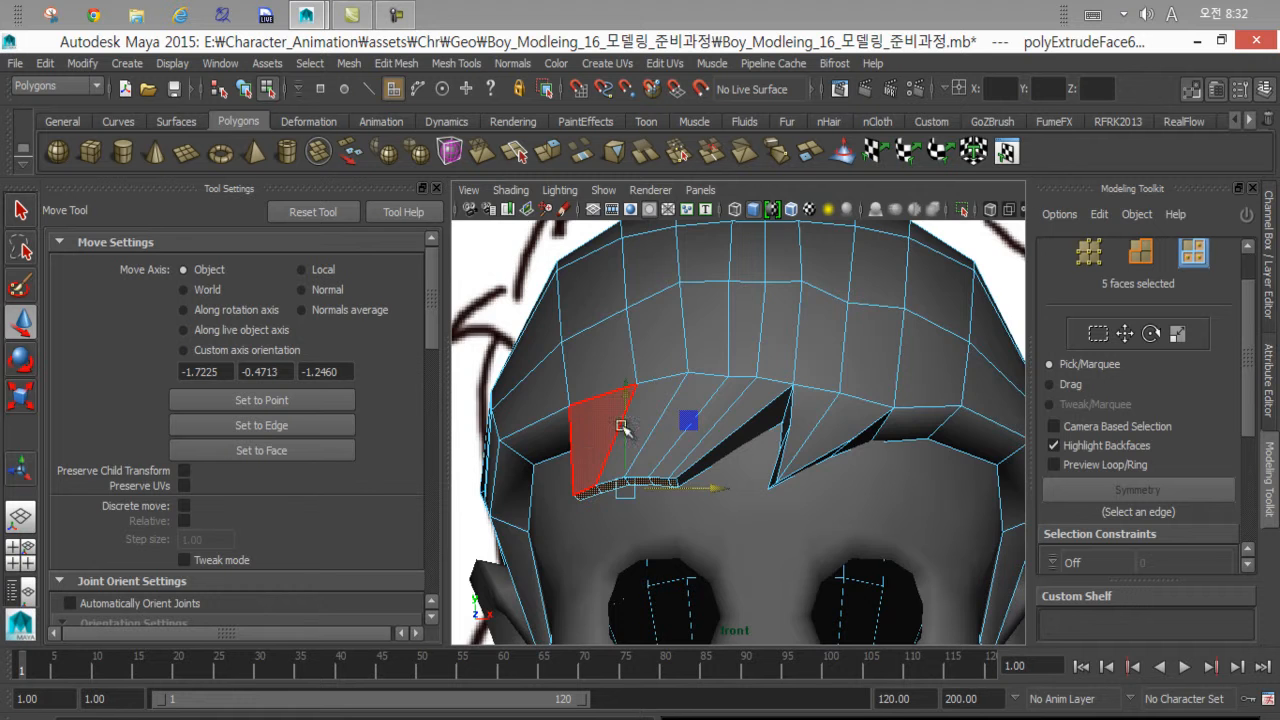
{"action": "key", "text": "space"}
{"action": "key", "text": "space"}
Move the hairline edge at the second strand's upper character-right corner outward to widen the strand's root.
{"action": "mouse_move", "coordinate": [762, 374]}
{"action": "left_mouse_down"}
{"action": "mouse_move", "coordinate": [702, 398]}
{"action": "mouse_move", "coordinate": [746, 388]}
{"action": "mouse_move", "coordinate": [665, 370]}
{"action": "mouse_move", "coordinate": [674, 400]}
{"action": "mouse_move", "coordinate": [746, 382]}
{"action": "left_mouse_up"}
{"action": "right_click_drag", "start_coordinate": [770, 355], "coordinate": [766, 250]}
{"action": "left_click_drag", "start_coordinate": [766, 366], "coordinate": [752, 393], "text": "alt"}
{"action": "key", "text": "ctrl+z"}
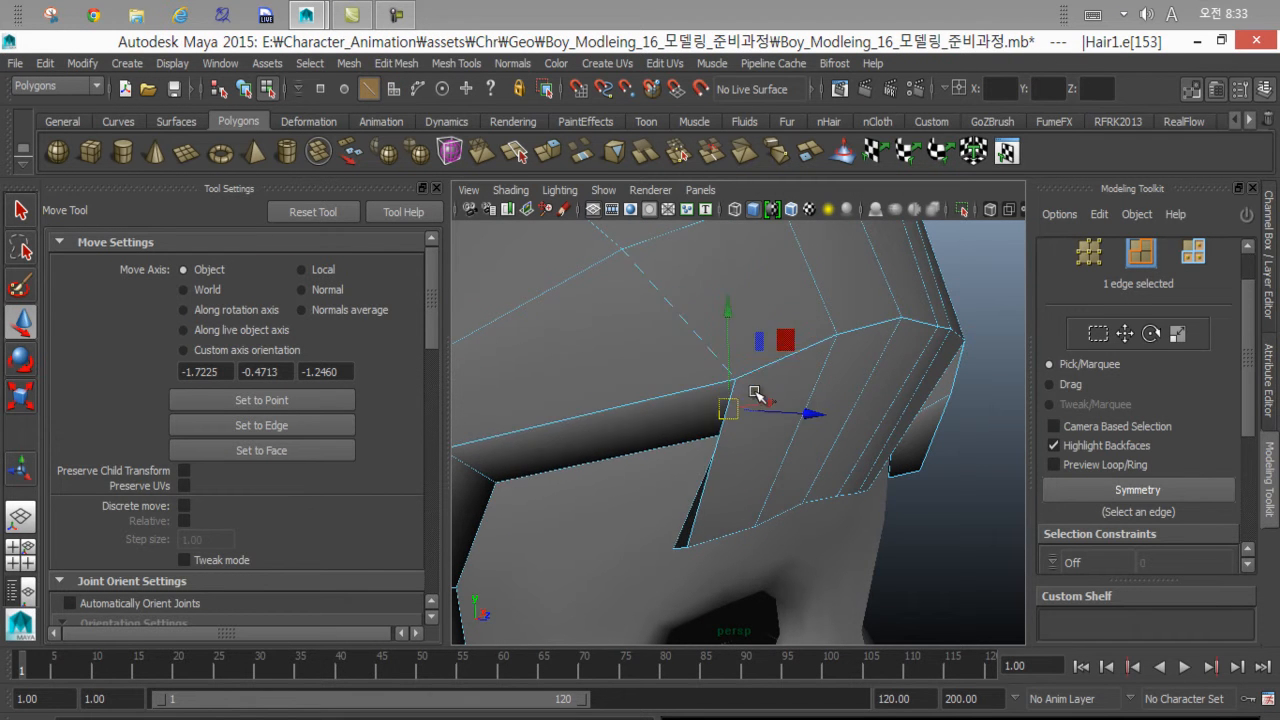
{"action": "left_click_drag", "start_coordinate": [785, 345], "coordinate": [581, 409], "text": "alt"}
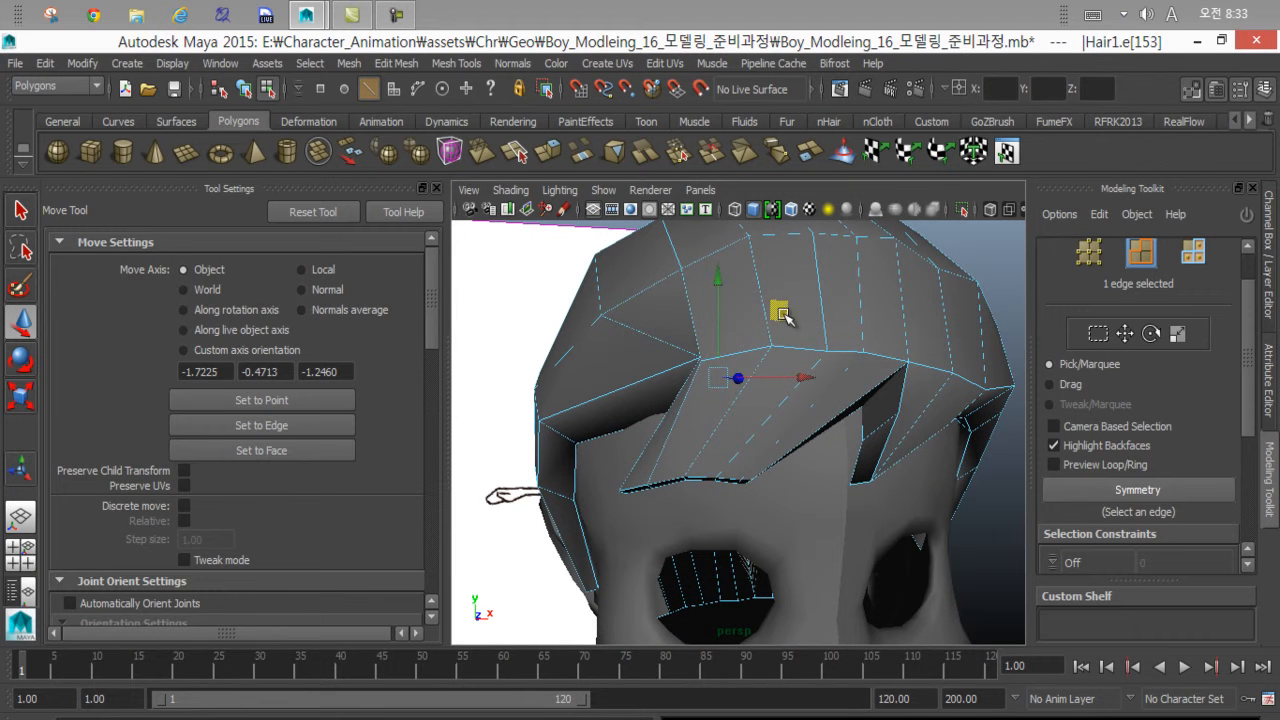
{"action": "double_click", "coordinate": [758, 385]}
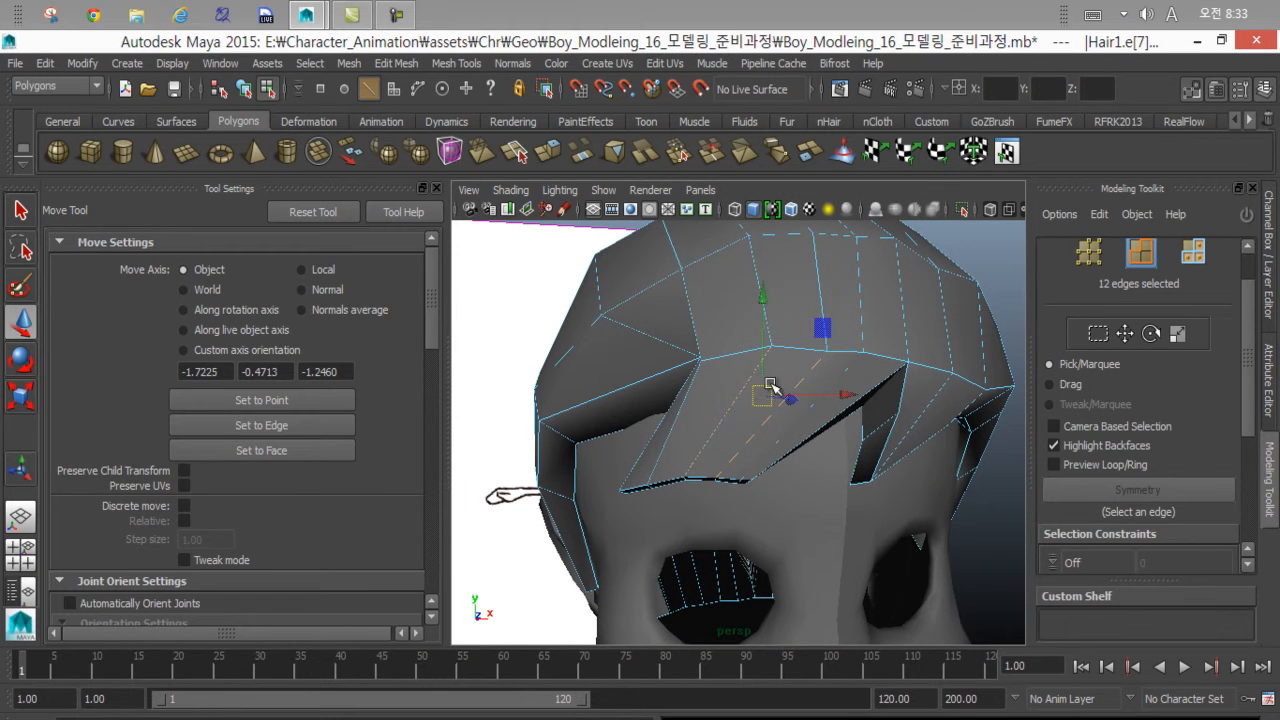
{"action": "left_click", "coordinate": [770, 385]}
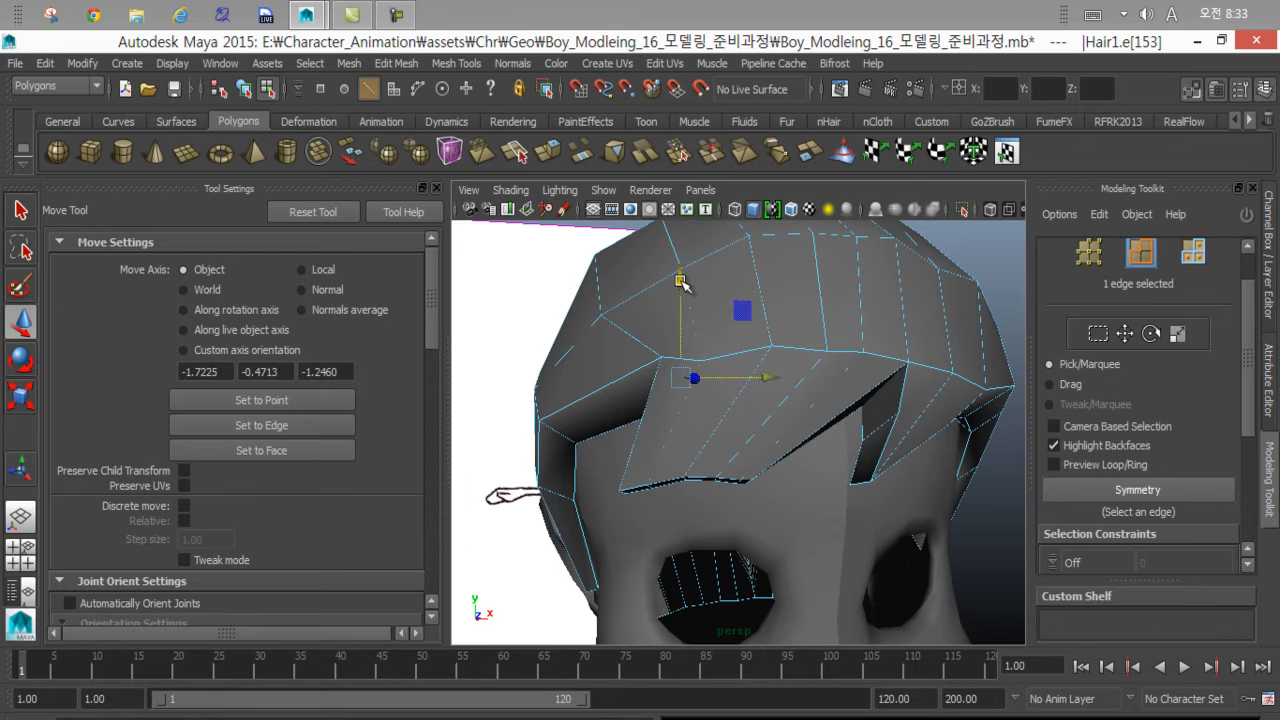
Reposition the short edges across the second strand's lower end one by one to narrow it and even their spacing.
{"action": "left_click_drag", "start_coordinate": [730, 295], "coordinate": [751, 466], "text": "alt"}
{"action": "right_click_drag", "start_coordinate": [750, 294], "coordinate": [767, 254]}
{"action": "left_click", "coordinate": [715, 488]}
{"action": "left_click_drag", "start_coordinate": [715, 488], "coordinate": [668, 515], "text": "alt"}
{"action": "scroll", "coordinate": [690, 450], "scroll_direction": "up", "scroll_amount": 4}
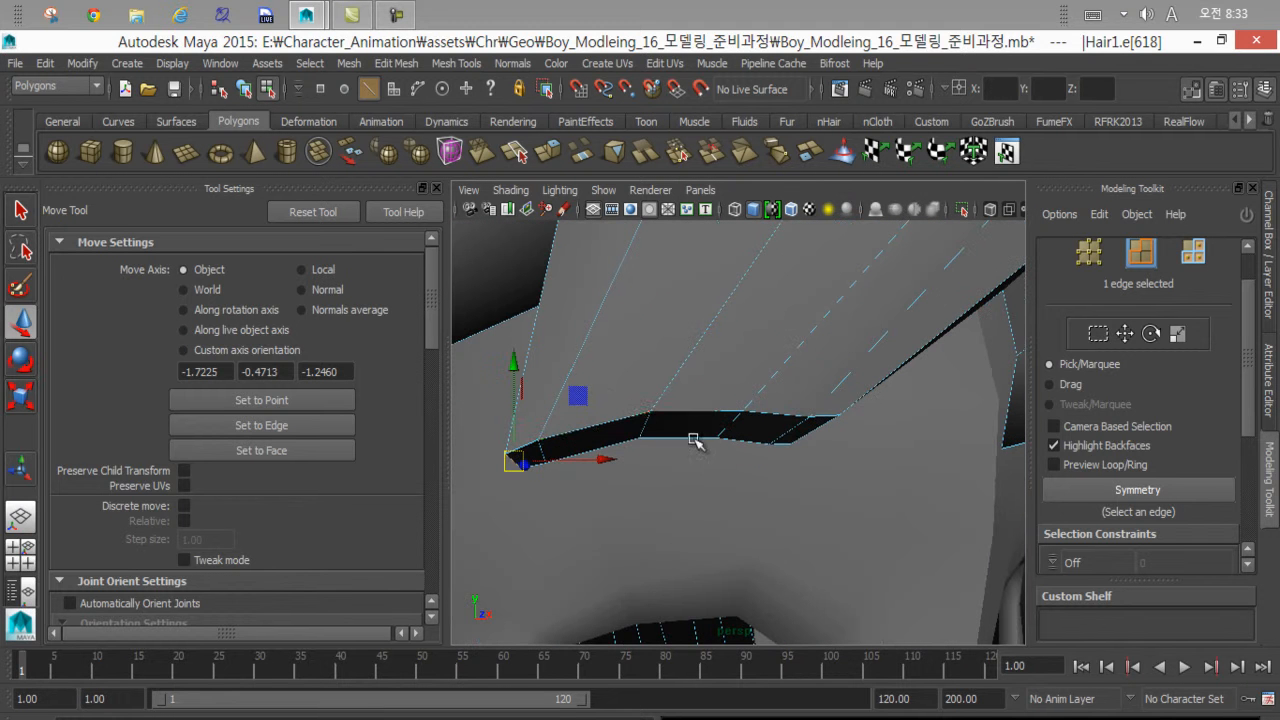
{"action": "left_click", "coordinate": [645, 430]}
{"action": "mouse_move", "coordinate": [636, 449]}
{"action": "left_mouse_down", "text": "alt"}
{"action": "mouse_move", "coordinate": [643, 440]}
{"action": "mouse_move", "coordinate": [606, 451]}
{"action": "mouse_move", "coordinate": [650, 463]}
{"action": "left_mouse_up", "text": "alt"}
{"action": "left_click", "coordinate": [726, 440]}
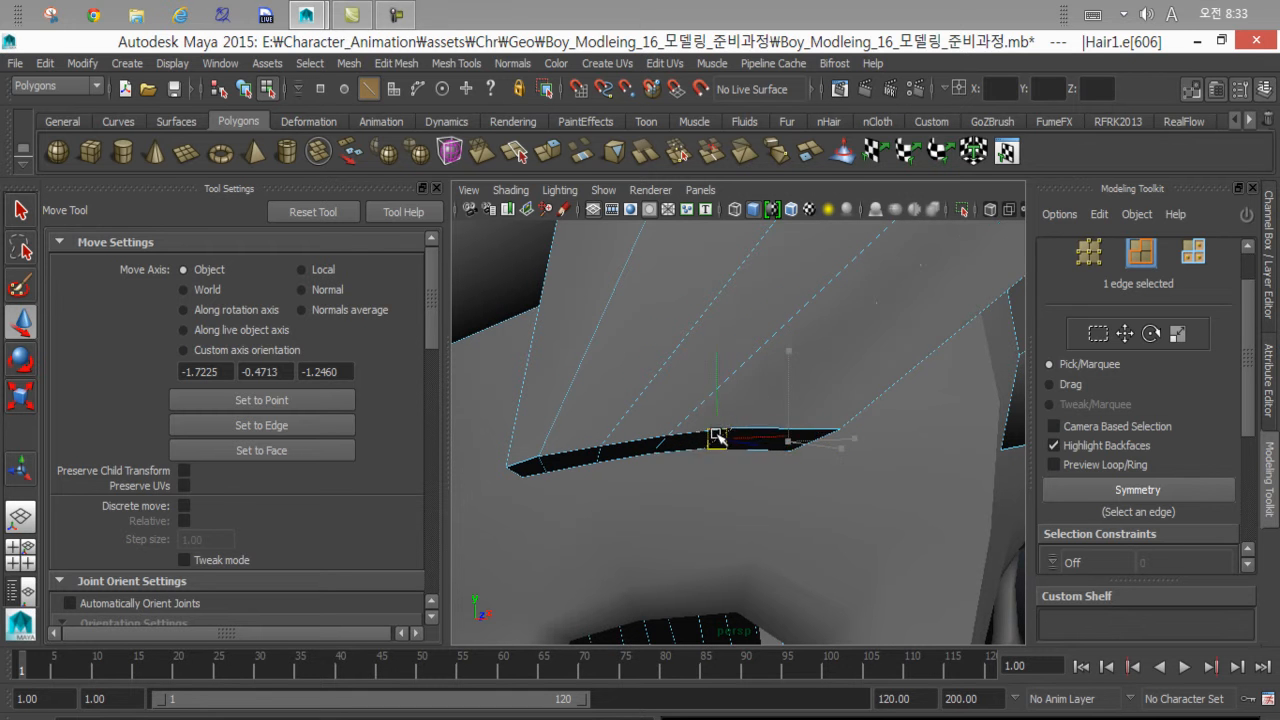
{"action": "left_click", "coordinate": [817, 442]}
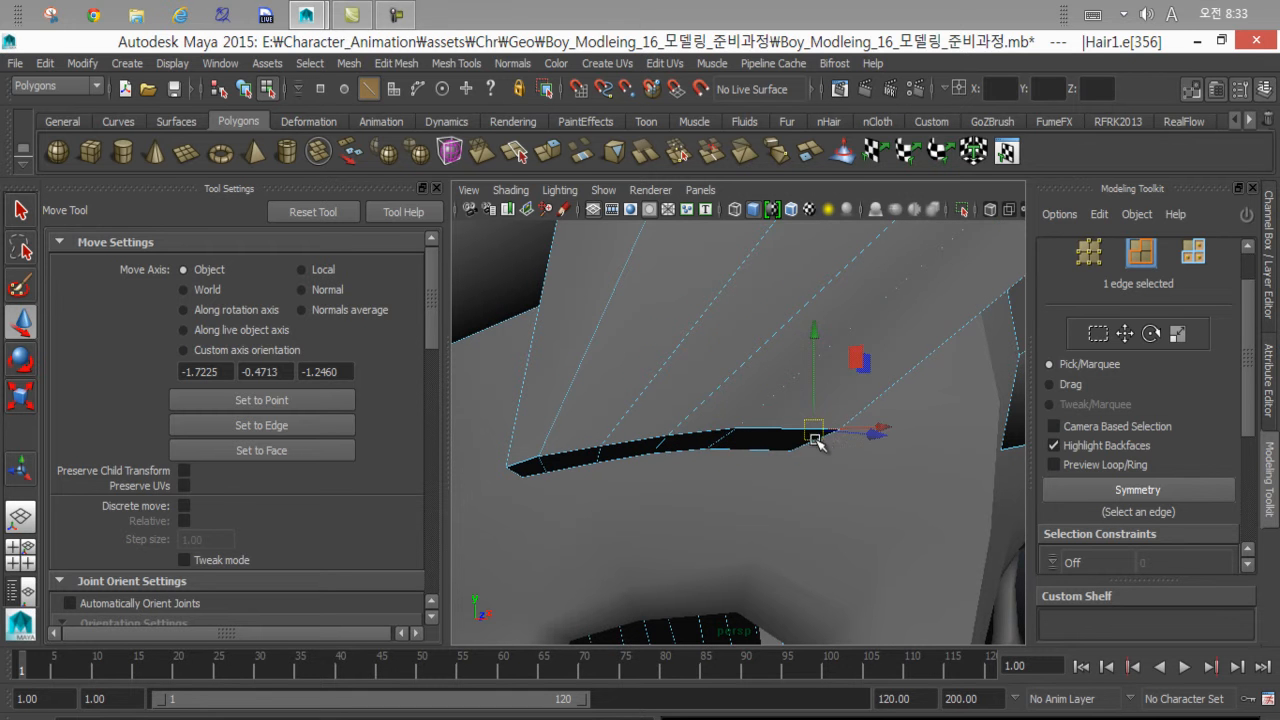
{"action": "mouse_move", "coordinate": [803, 456]}
{"action": "left_mouse_down", "text": "alt"}
{"action": "mouse_move", "coordinate": [805, 425]}
{"action": "mouse_move", "coordinate": [820, 449]}
{"action": "mouse_move", "coordinate": [809, 440]}
{"action": "left_mouse_up", "text": "alt"}
{"action": "left_click", "coordinate": [775, 440]}
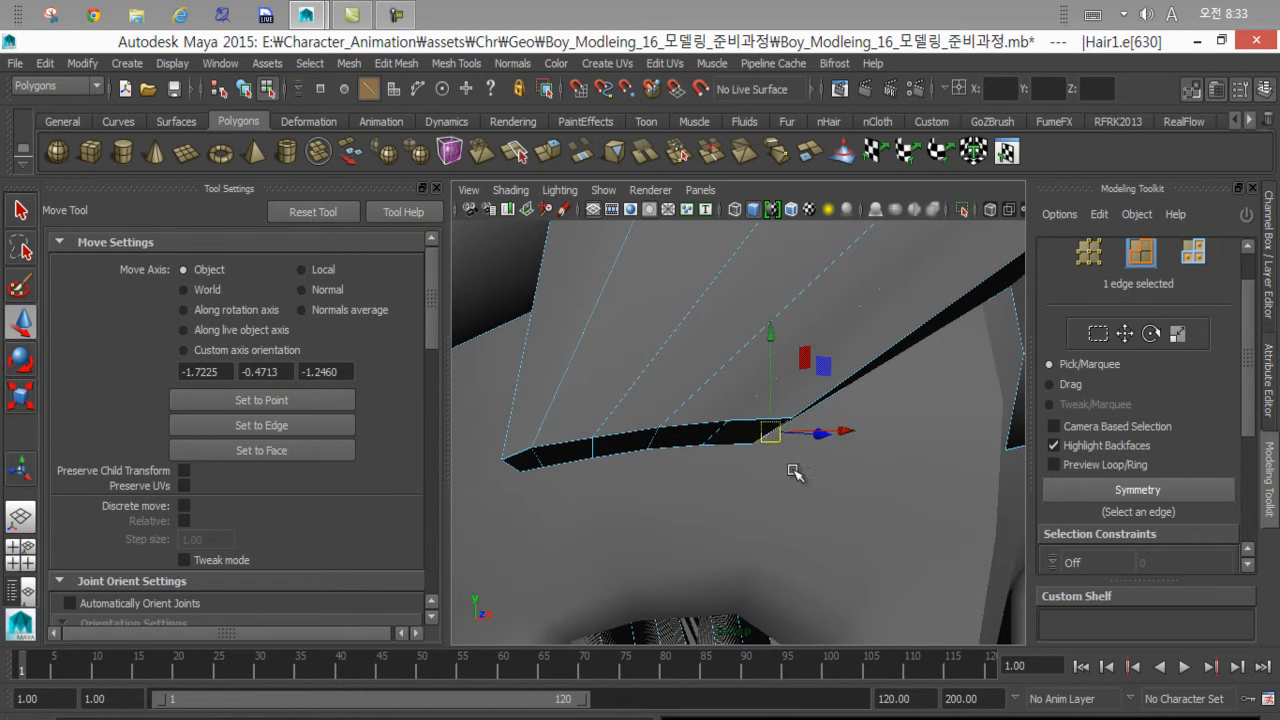
Examine the hair and both fringe strands in smooth preview from several angles in the perspective view.
{"action": "right_click_drag", "start_coordinate": [795, 472], "coordinate": [663, 457], "text": "alt"}
{"action": "left_click_drag", "start_coordinate": [663, 457], "coordinate": [597, 394], "text": "alt"}
{"action": "left_click_drag", "start_coordinate": [711, 449], "coordinate": [718, 461], "text": "alt"}
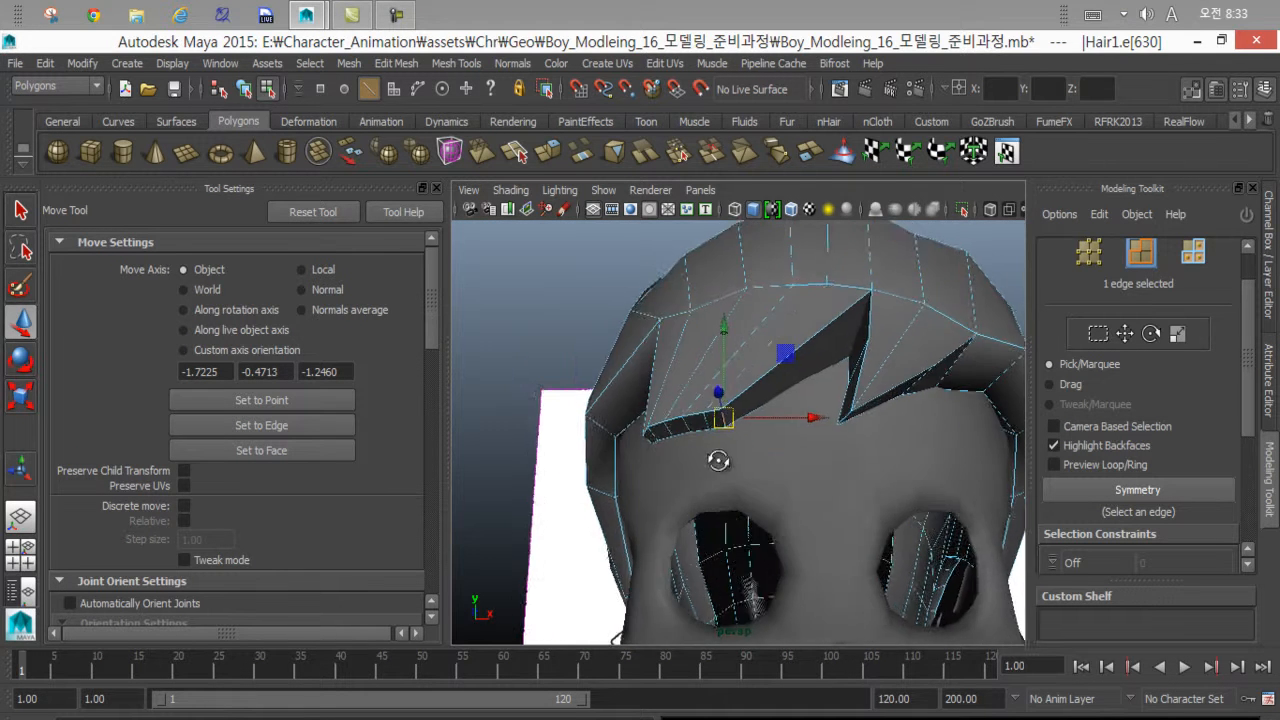
{"action": "right_click_drag", "start_coordinate": [718, 461], "coordinate": [628, 419], "text": "alt"}
{"action": "key", "text": "3"}
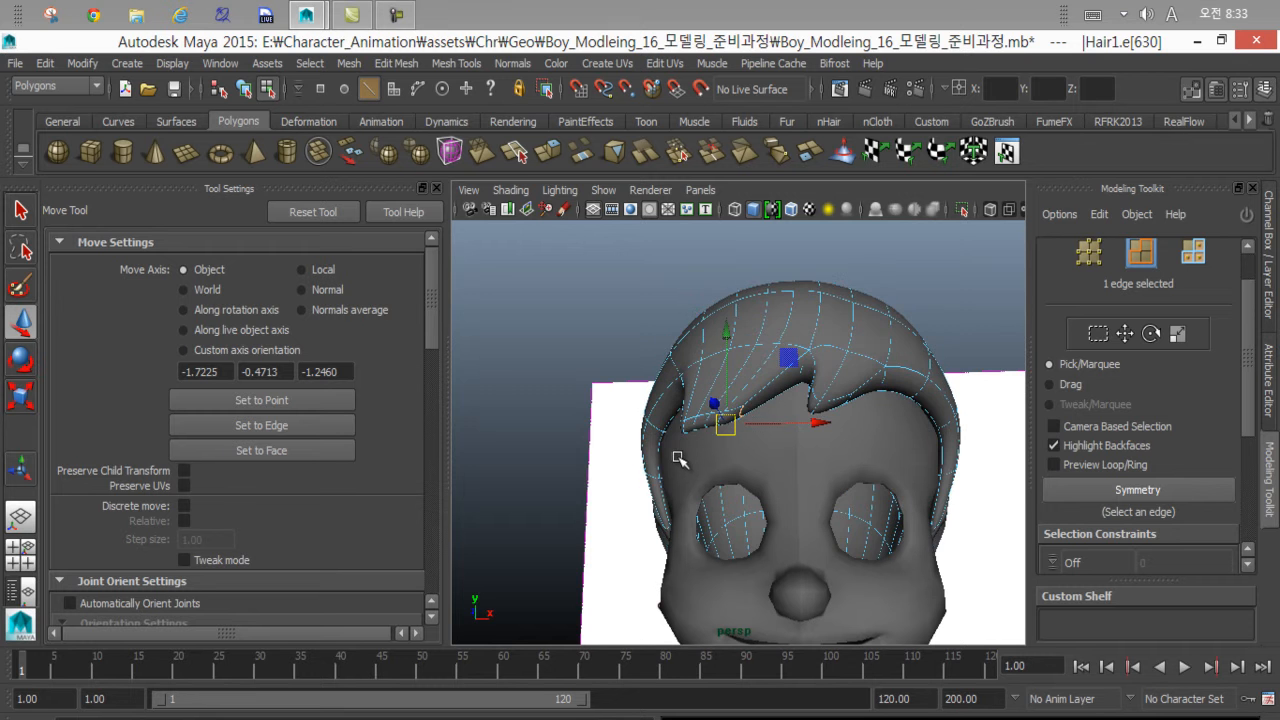
{"action": "left_click_drag", "start_coordinate": [663, 490], "coordinate": [702, 534], "text": "alt"}
{"action": "right_click_drag", "start_coordinate": [702, 534], "coordinate": [749, 526], "text": "alt"}
{"action": "left_click_drag", "start_coordinate": [749, 526], "coordinate": [744, 490], "text": "alt"}
{"action": "right_click_drag", "start_coordinate": [744, 490], "coordinate": [794, 520], "text": "alt"}
{"action": "mouse_move", "coordinate": [702, 398]}
{"action": "left_mouse_down", "text": "alt"}
{"action": "mouse_move", "coordinate": [801, 415]}
{"action": "mouse_move", "coordinate": [691, 449]}
{"action": "mouse_move", "coordinate": [714, 400]}
{"action": "mouse_move", "coordinate": [706, 443]}
{"action": "left_mouse_up", "text": "alt"}
{"action": "key", "text": "1"}
Check the second strand's narrowed end against the front-view sketch in wireframe and shaded display.
{"action": "key", "text": "space"}
{"action": "key", "text": "space"}
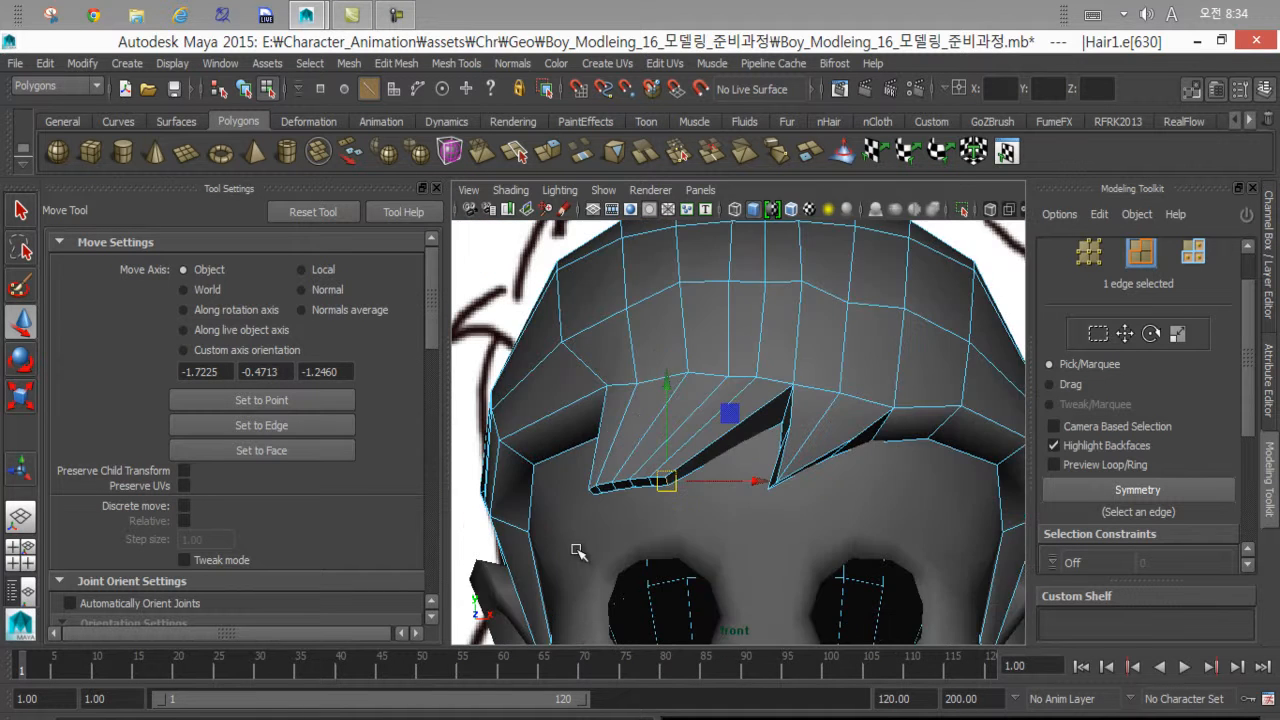
{"action": "key", "text": "4"}
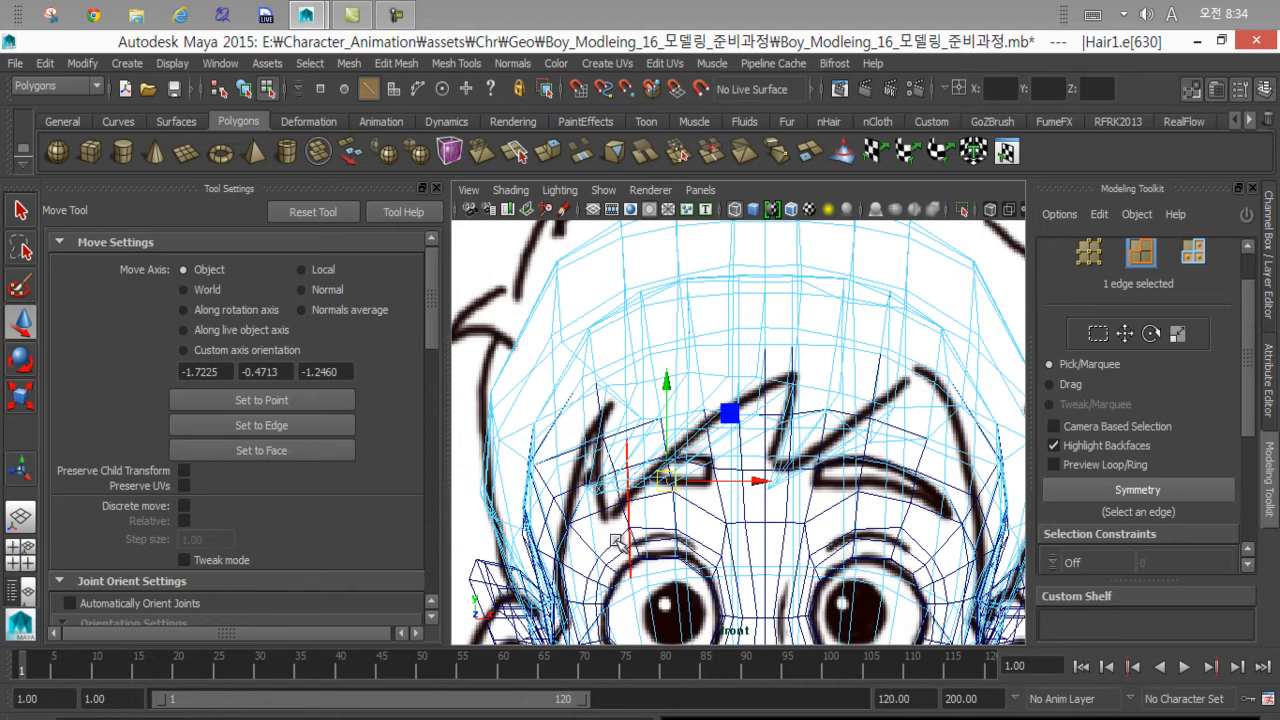
{"action": "key", "text": "5"}
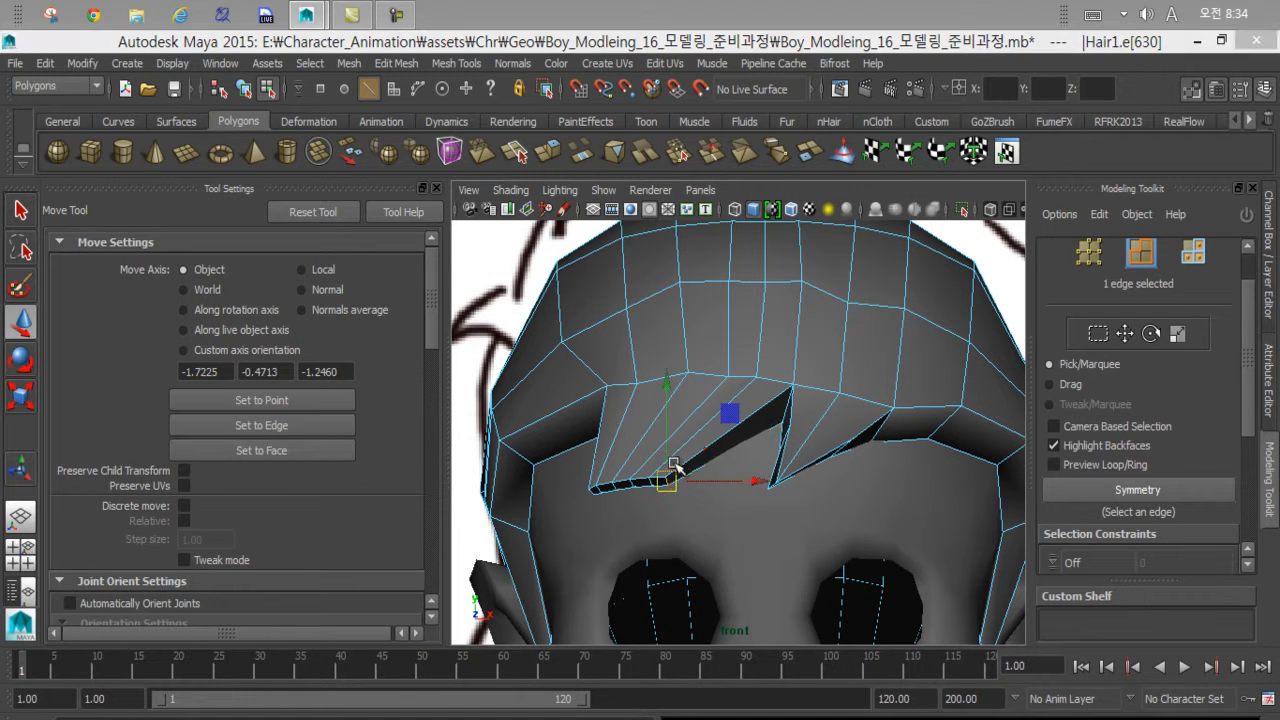
{"action": "key", "text": "space"}
{"action": "key", "text": "space"}
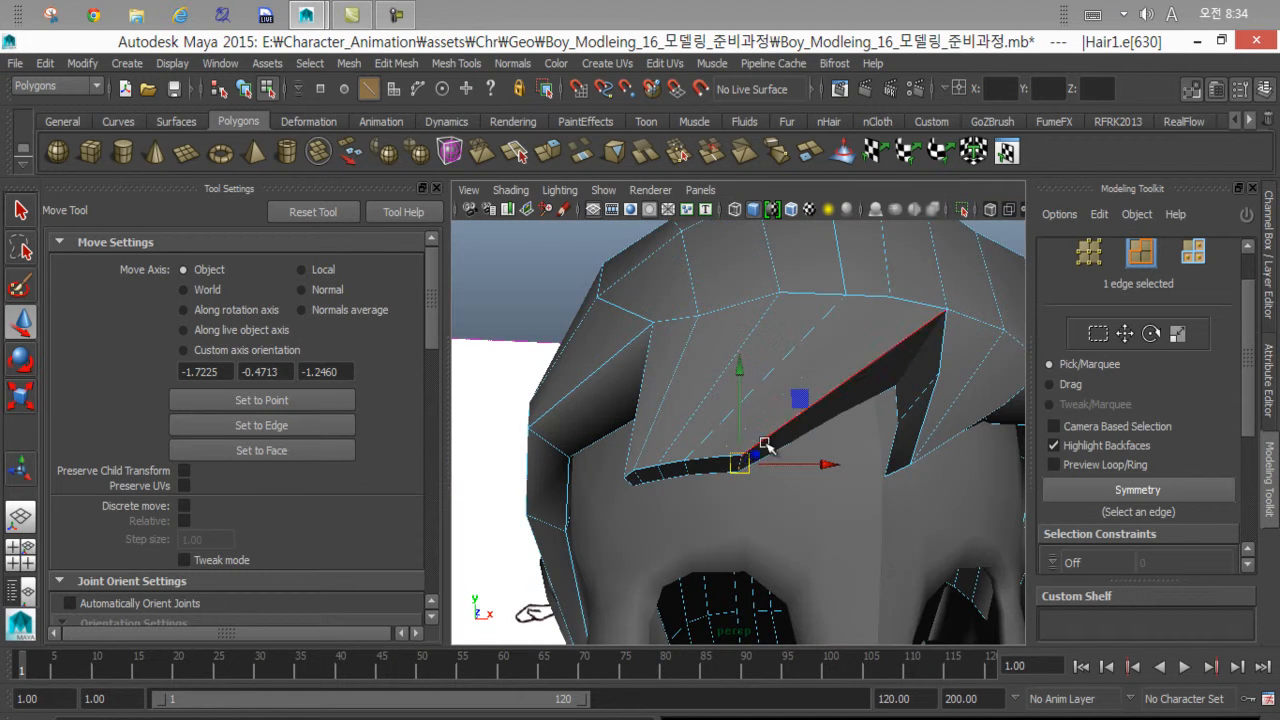
Insert an edge loop across the middle of the second fringe strand with the Insert Edge Loop Tool.
{"action": "left_click_drag", "start_coordinate": [765, 443], "coordinate": [702, 455], "text": "alt"}
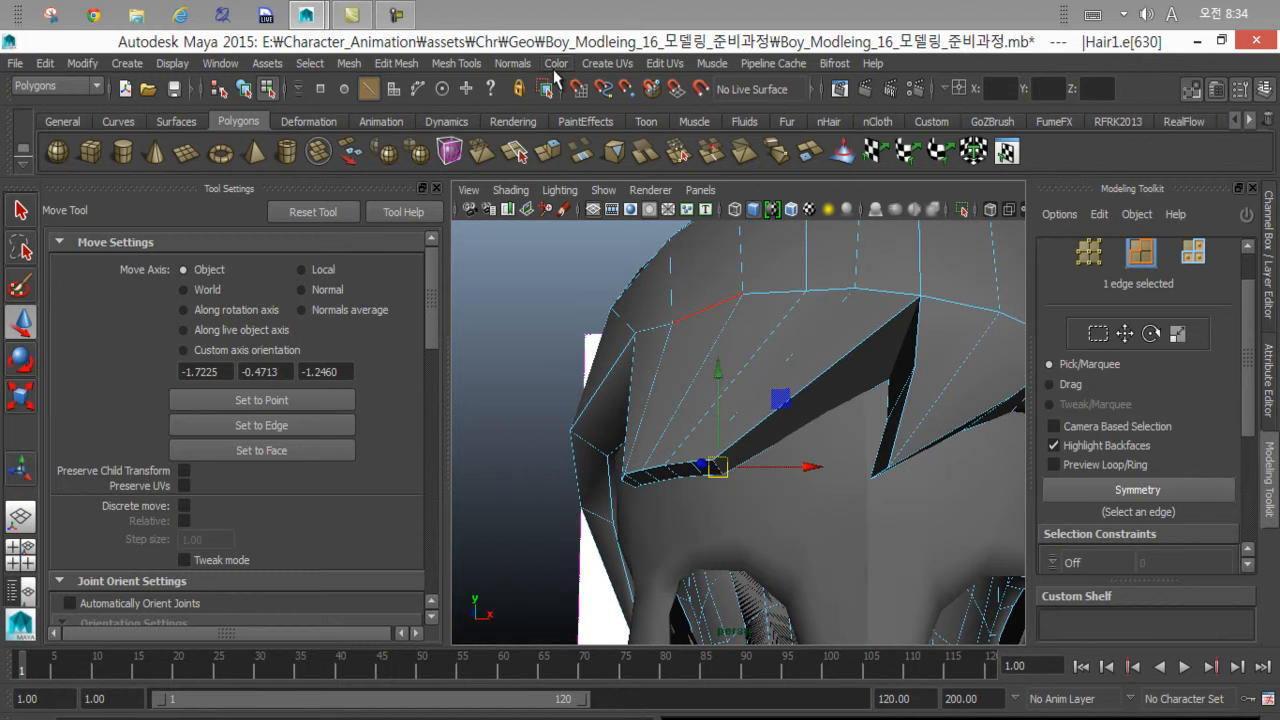
{"action": "left_click", "coordinate": [398, 63]}
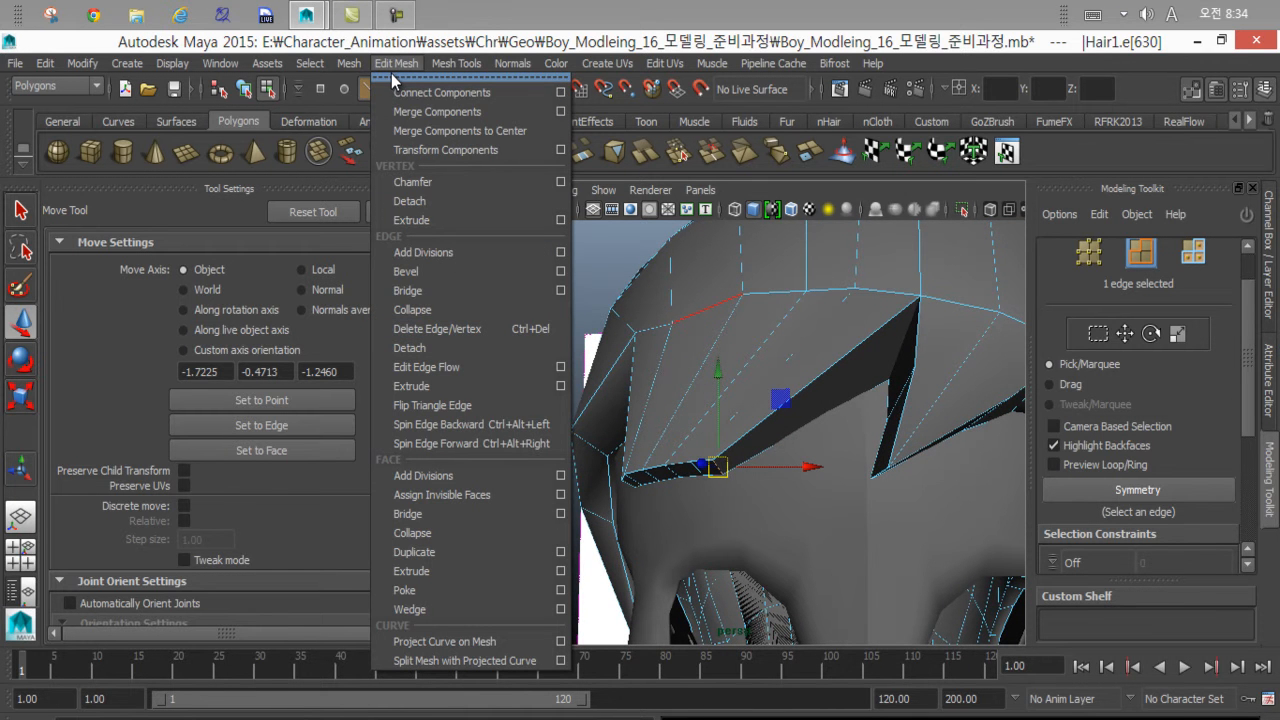
{"action": "mouse_move", "coordinate": [460, 66]}
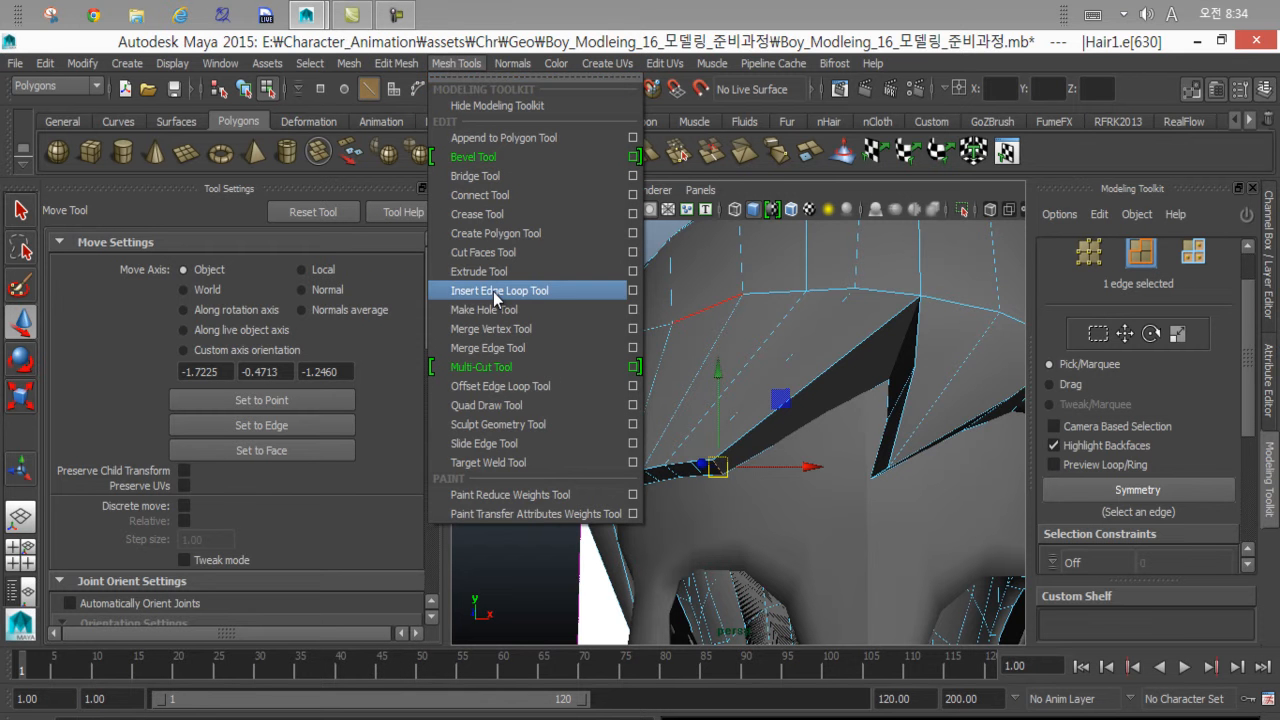
{"action": "left_click", "coordinate": [569, 294]}
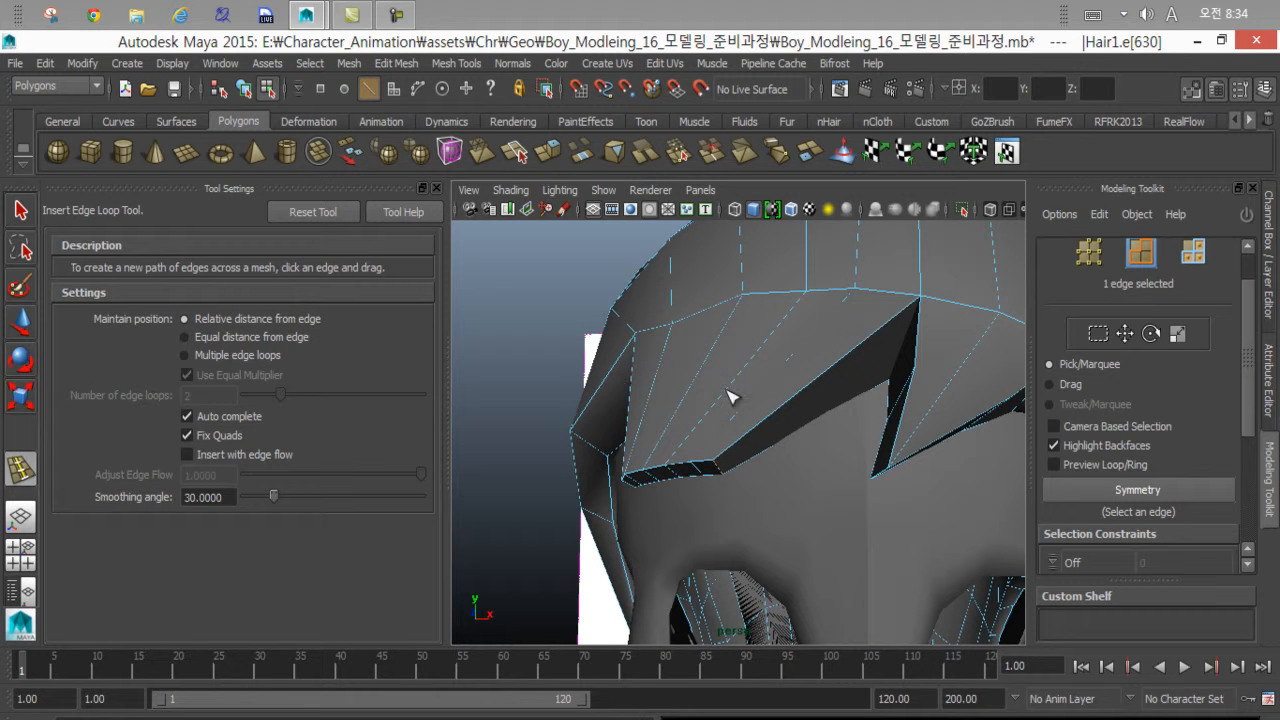
{"action": "left_click_drag", "start_coordinate": [728, 397], "coordinate": [846, 453]}
{"action": "key", "text": "w"}
Select the new edge loop around the second strand and scale, rotate and move it to give the strand a curved profile.
{"action": "mouse_move", "coordinate": [770, 425]}
{"action": "left_mouse_down", "text": "alt"}
{"action": "mouse_move", "coordinate": [800, 440]}
{"action": "mouse_move", "coordinate": [784, 443]}
{"action": "left_mouse_up", "text": "alt"}
{"action": "right_click_drag", "start_coordinate": [783, 443], "coordinate": [783, 250]}
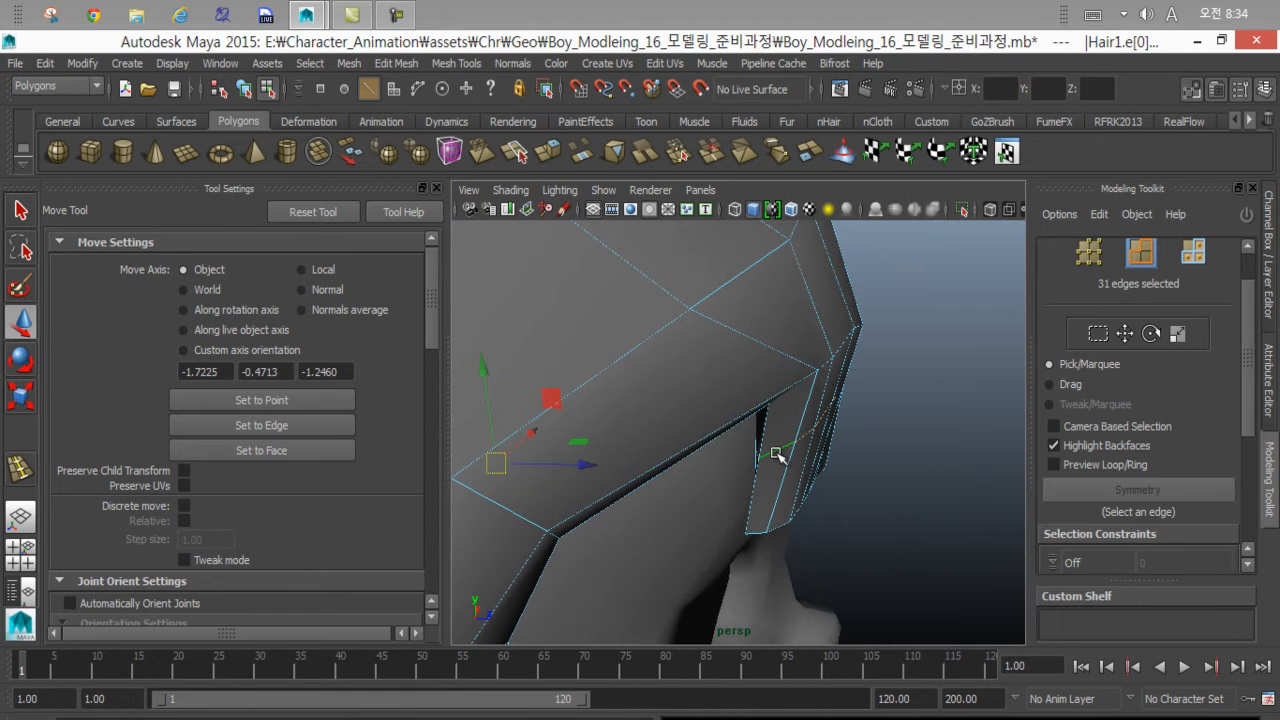
{"action": "left_click", "coordinate": [777, 455]}
{"action": "left_click_drag", "start_coordinate": [771, 449], "coordinate": [738, 300], "text": "alt"}
{"action": "left_click", "coordinate": [804, 399]}
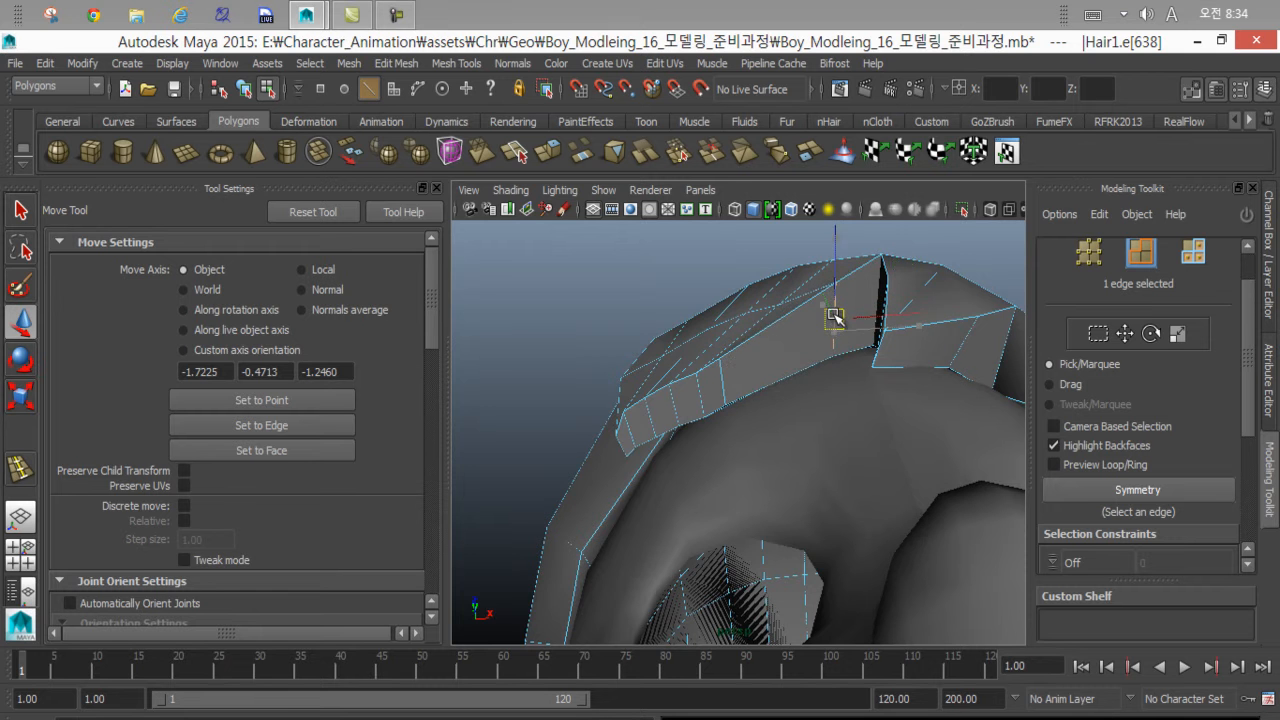
{"action": "left_click_drag", "start_coordinate": [835, 317], "coordinate": [771, 456], "text": "alt"}
{"action": "left_click", "coordinate": [771, 456]}
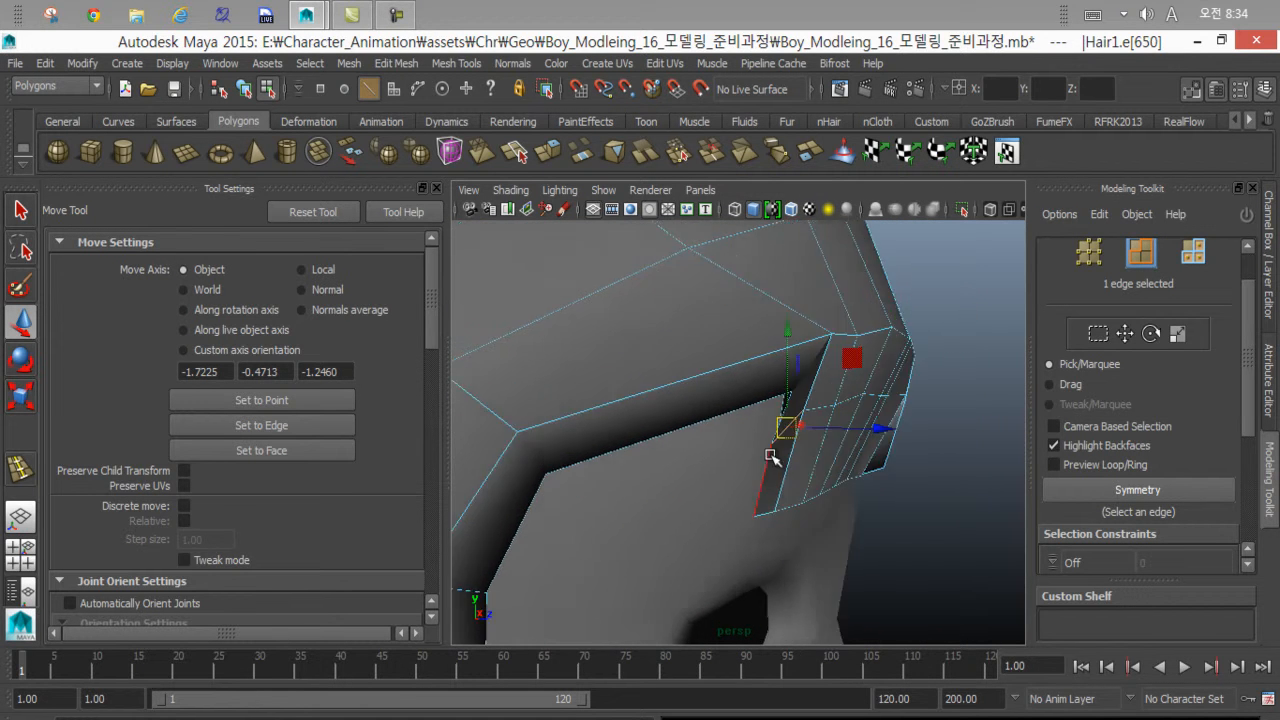
{"action": "double_click", "coordinate": [816, 407]}
{"action": "left_click_drag", "start_coordinate": [816, 407], "coordinate": [802, 448], "text": "alt"}
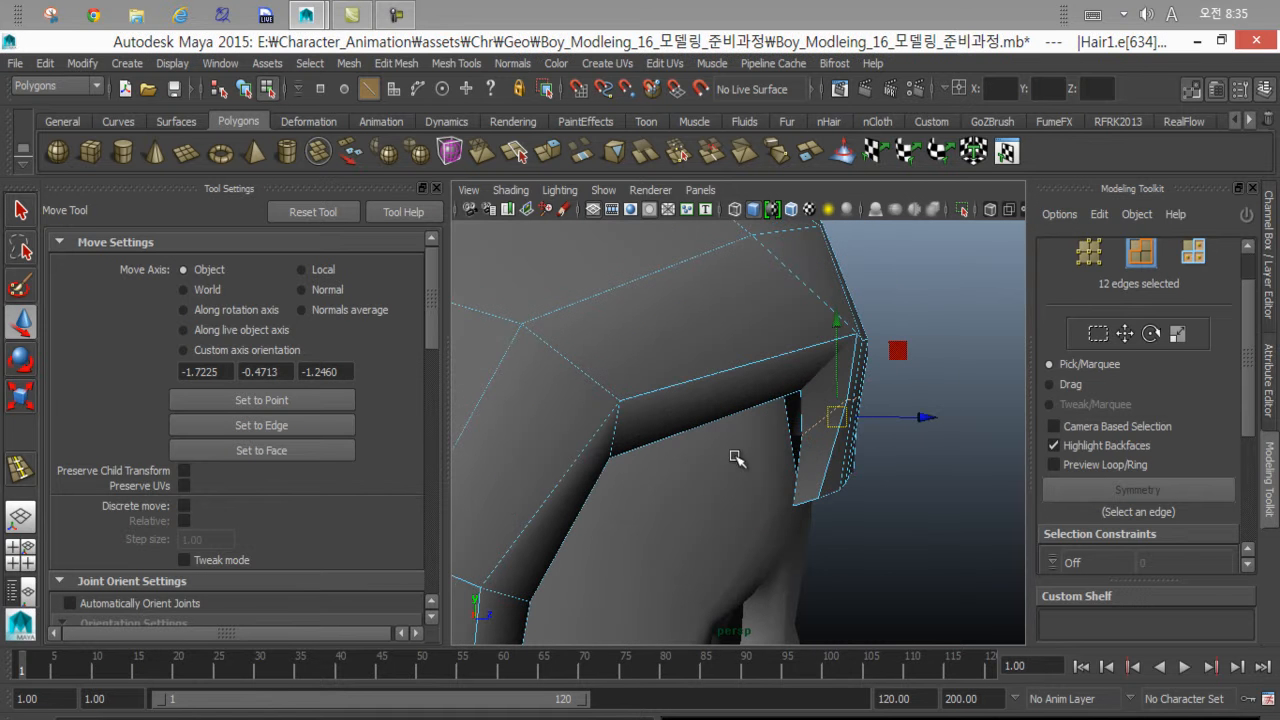
{"action": "key", "text": "r"}
{"action": "key", "text": "e"}
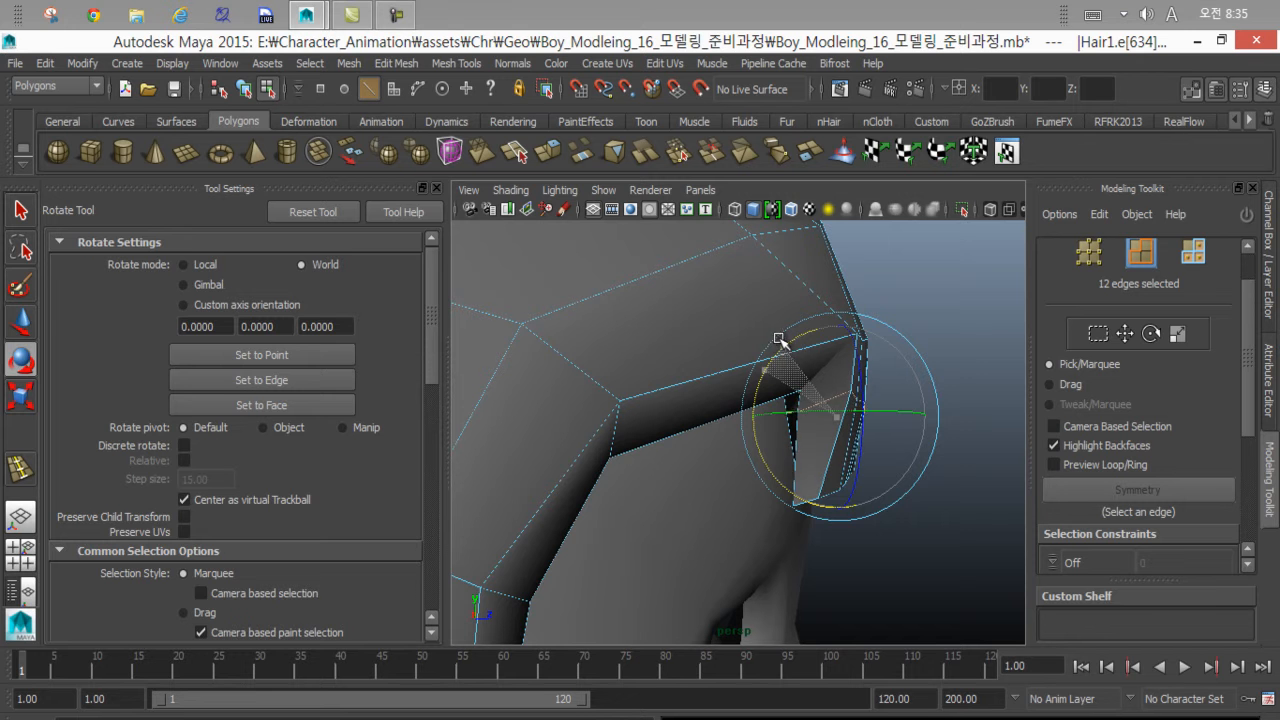
{"action": "key", "text": "w"}
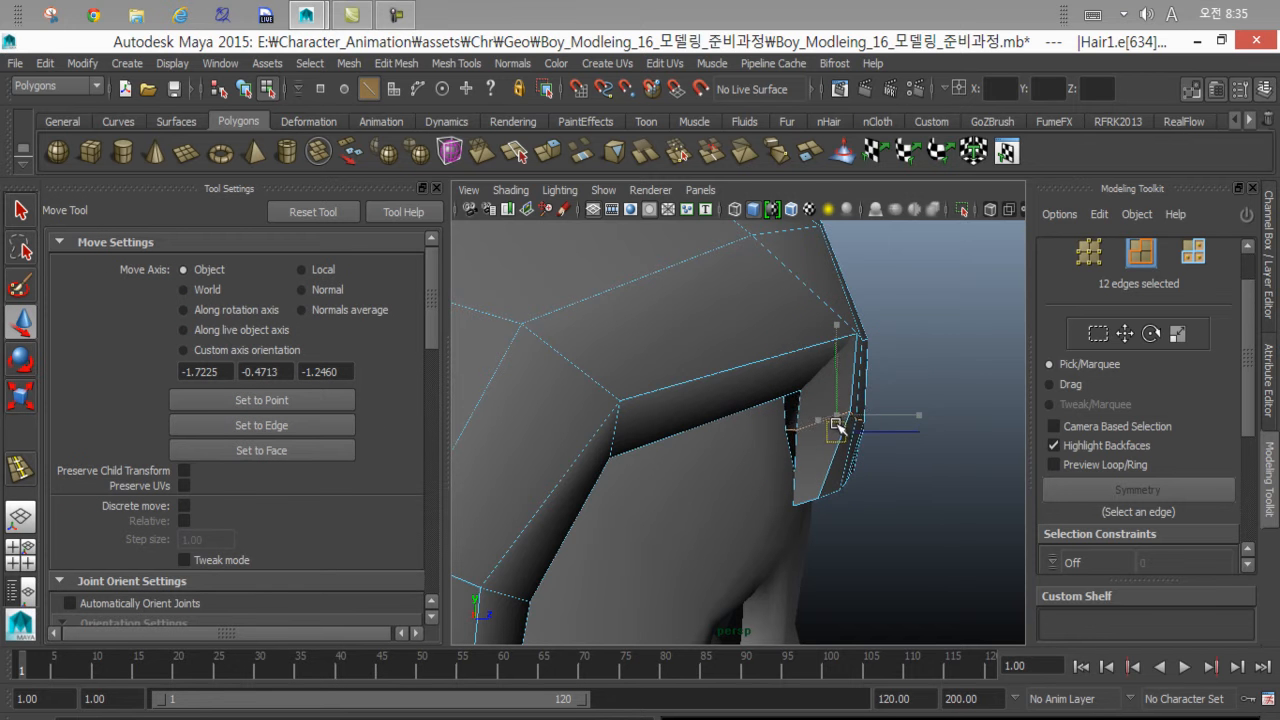
Compare the curved second strand with the sketch in the front view, using wireframe and shaded display.
{"action": "left_click_drag", "start_coordinate": [818, 434], "coordinate": [716, 306], "text": "alt"}
{"action": "left_click_drag", "start_coordinate": [748, 262], "coordinate": [693, 478], "text": "alt"}
{"action": "key", "text": "space"}
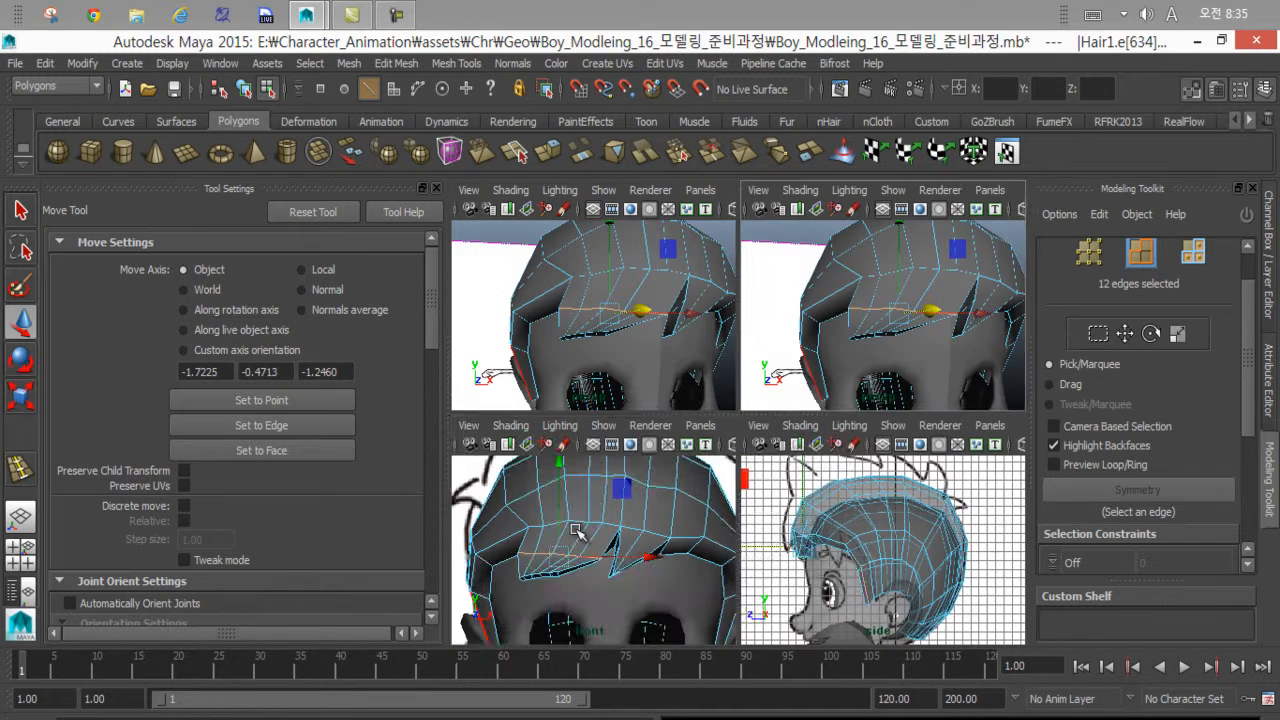
{"action": "key", "text": "space"}
{"action": "key", "text": "4"}
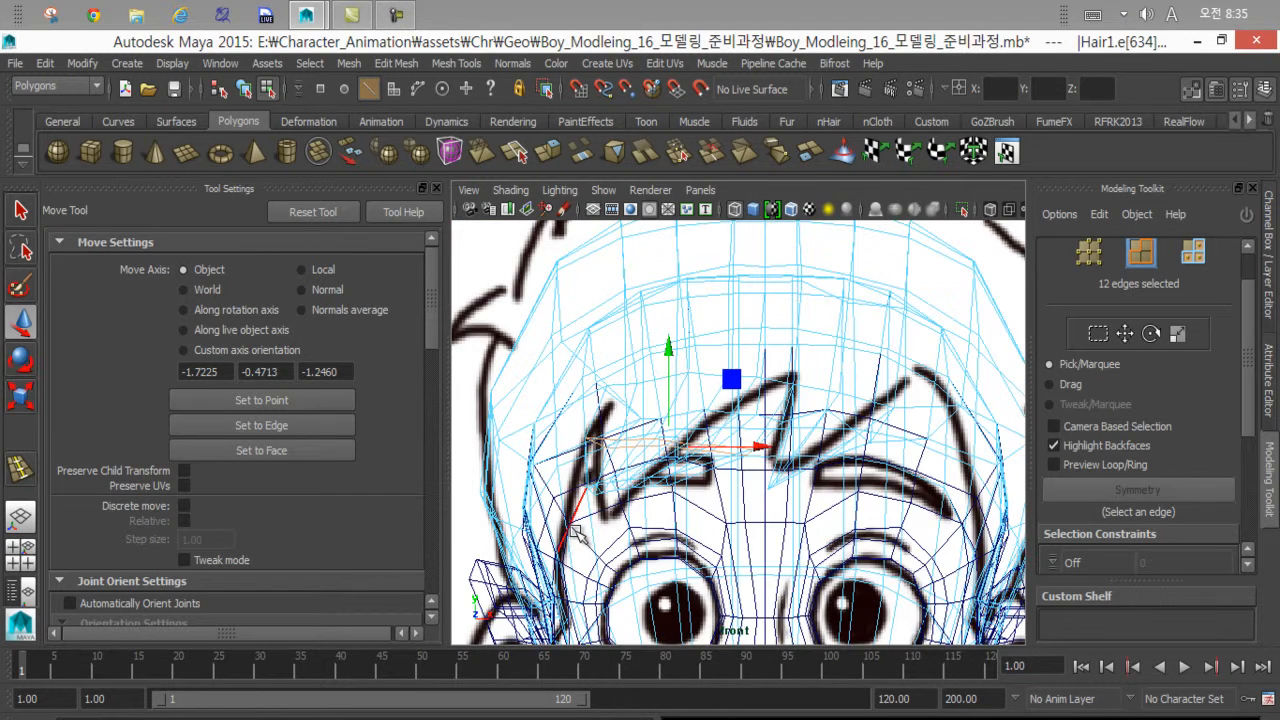
{"action": "key", "text": "5"}
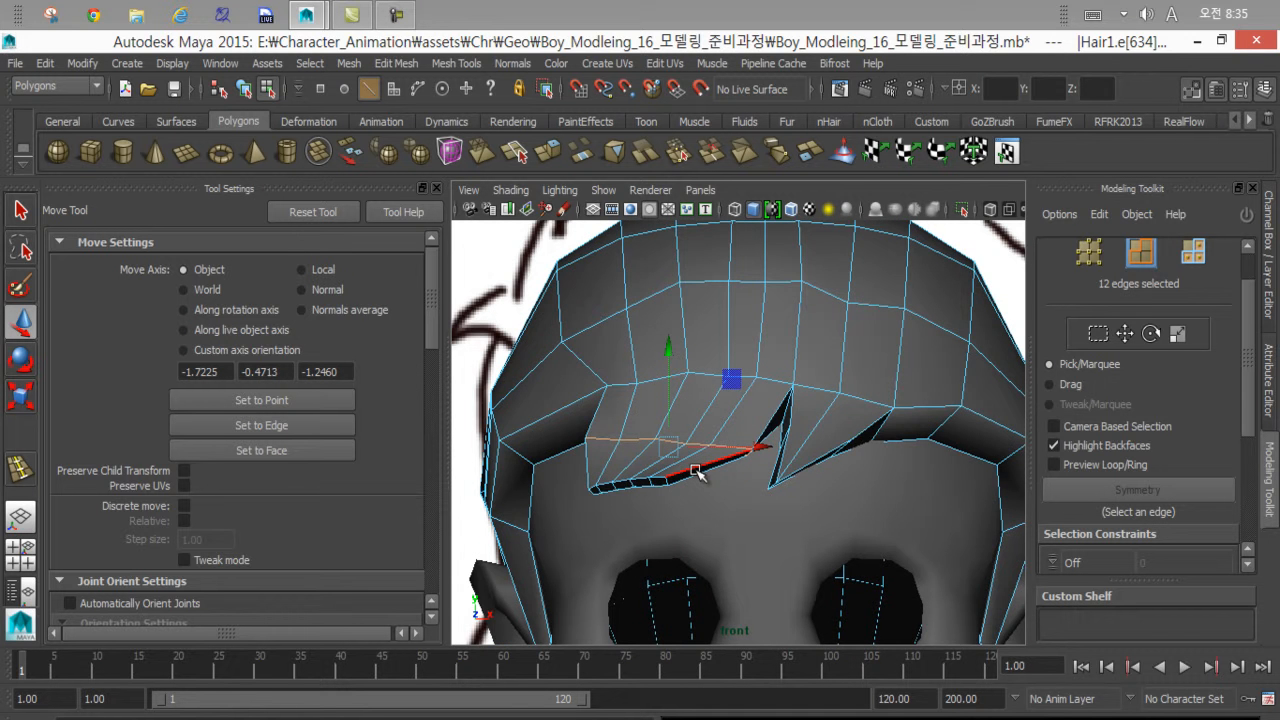
{"action": "key", "text": "4"}
{"action": "key", "text": "5"}
{"action": "key", "text": "space"}
{"action": "key", "text": "space"}
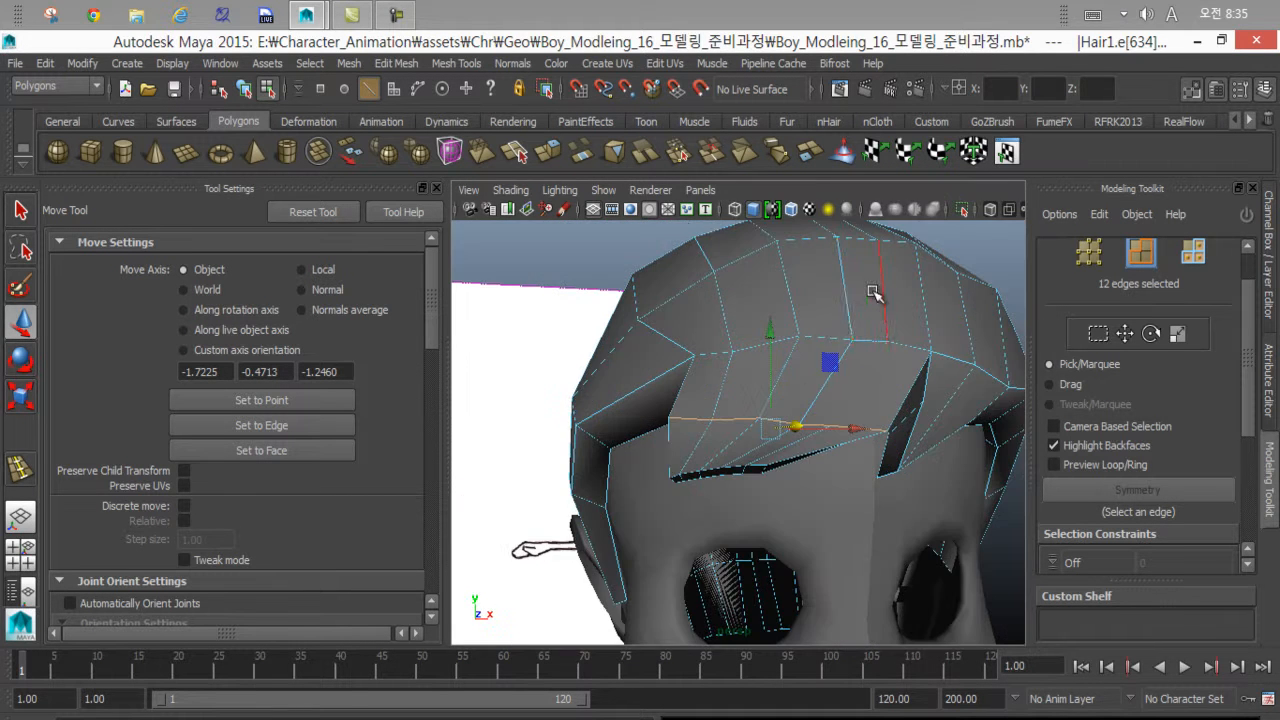
Scale the second strand's middle edge loop narrower along X.
{"action": "key", "text": "e"}
{"action": "key", "text": "r"}
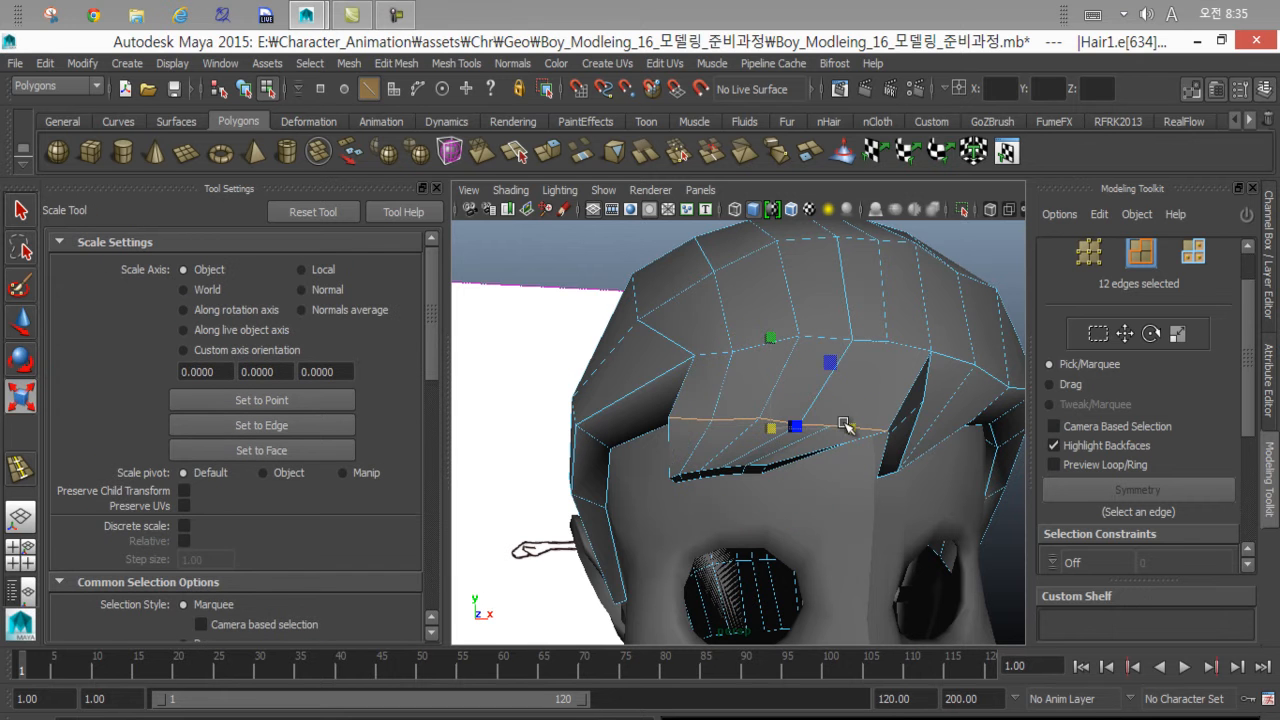
{"action": "mouse_move", "coordinate": [843, 423]}
{"action": "left_mouse_down"}
{"action": "mouse_move", "coordinate": [760, 413]}
{"action": "mouse_move", "coordinate": [787, 404]}
{"action": "mouse_move", "coordinate": [766, 409]}
{"action": "mouse_move", "coordinate": [806, 366]}
{"action": "mouse_move", "coordinate": [763, 400]}
{"action": "mouse_move", "coordinate": [777, 451]}
{"action": "mouse_move", "coordinate": [808, 423]}
{"action": "mouse_move", "coordinate": [826, 441]}
{"action": "left_mouse_up"}
{"action": "key", "text": "w"}
Select individual edges on the outer part of the second fringe strand's middle loop and move them to refine its curve.
{"action": "left_click", "coordinate": [501, 401]}
{"action": "left_click", "coordinate": [790, 398]}
{"action": "right_click_drag", "start_coordinate": [770, 445], "coordinate": [850, 434], "text": "alt"}
{"action": "middle_click_drag", "start_coordinate": [832, 430], "coordinate": [786, 424], "text": "alt"}
{"action": "right_click_drag", "start_coordinate": [797, 380], "coordinate": [795, 268]}
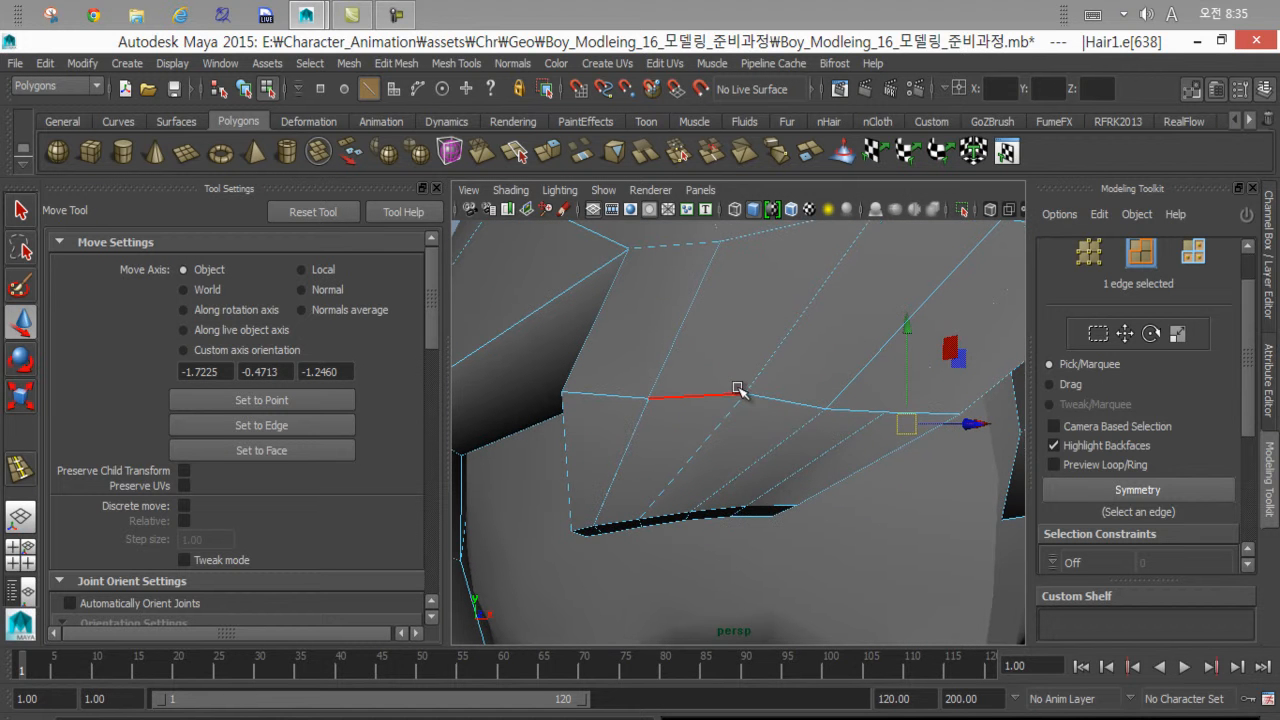
{"action": "left_click", "coordinate": [712, 394]}
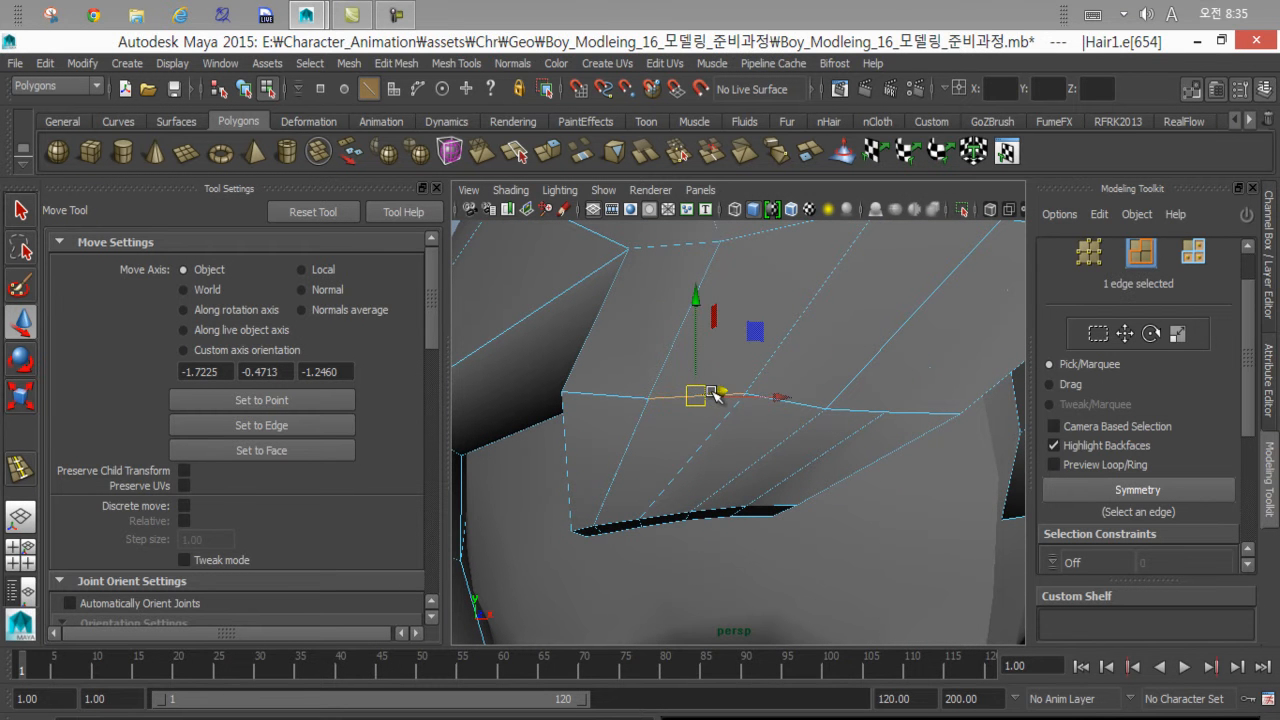
{"action": "left_click_drag", "start_coordinate": [691, 418], "coordinate": [908, 388], "text": "alt"}
{"action": "left_click_drag", "start_coordinate": [810, 420], "coordinate": [615, 479], "text": "alt"}
{"action": "left_click", "coordinate": [883, 419], "text": "shift"}
{"action": "left_click_drag", "start_coordinate": [615, 421], "coordinate": [565, 415]}
{"action": "left_click_drag", "start_coordinate": [704, 422], "coordinate": [665, 437], "text": "alt"}
Shift the remaining edges of the strand's middle loop sideways to even out their spacing across the strand.
{"action": "left_click", "coordinate": [753, 416]}
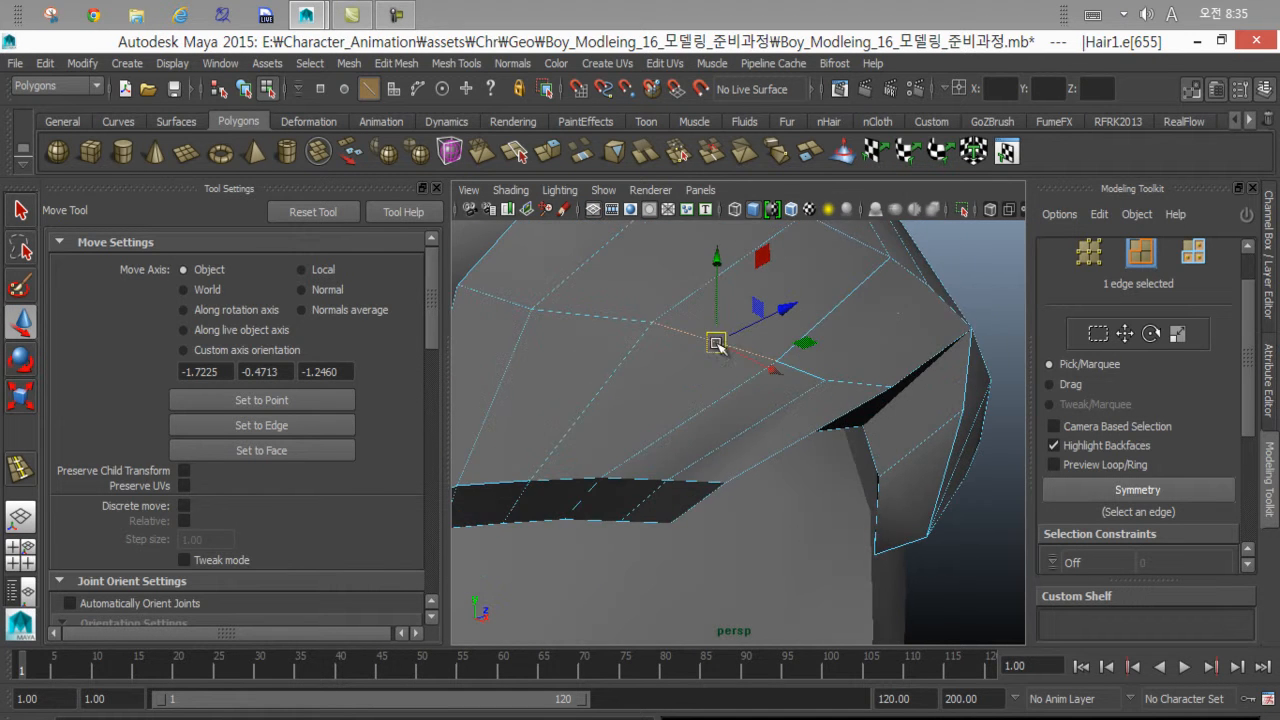
{"action": "left_click_drag", "start_coordinate": [689, 341], "coordinate": [680, 334]}
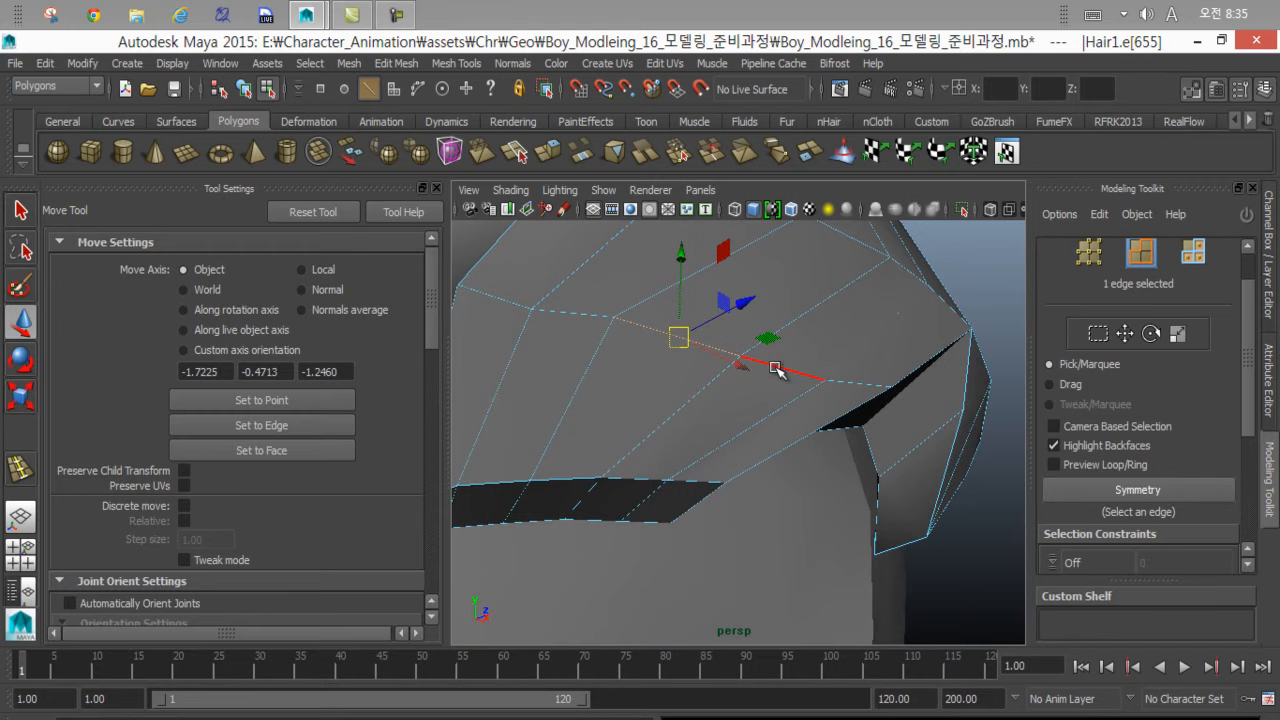
{"action": "left_click", "coordinate": [783, 367]}
{"action": "left_click_drag", "start_coordinate": [750, 356], "coordinate": [531, 449], "text": "alt"}
{"action": "left_click", "coordinate": [778, 338], "text": "shift"}
{"action": "left_click", "coordinate": [778, 338], "text": "shift"}
{"action": "left_click", "coordinate": [767, 363]}
{"action": "scroll", "coordinate": [730, 488], "scroll_direction": "up", "scroll_amount": 3}
Select the five end faces at the second strand's tip and scale them narrower.
{"action": "left_click_drag", "start_coordinate": [730, 488], "coordinate": [757, 430], "text": "alt"}
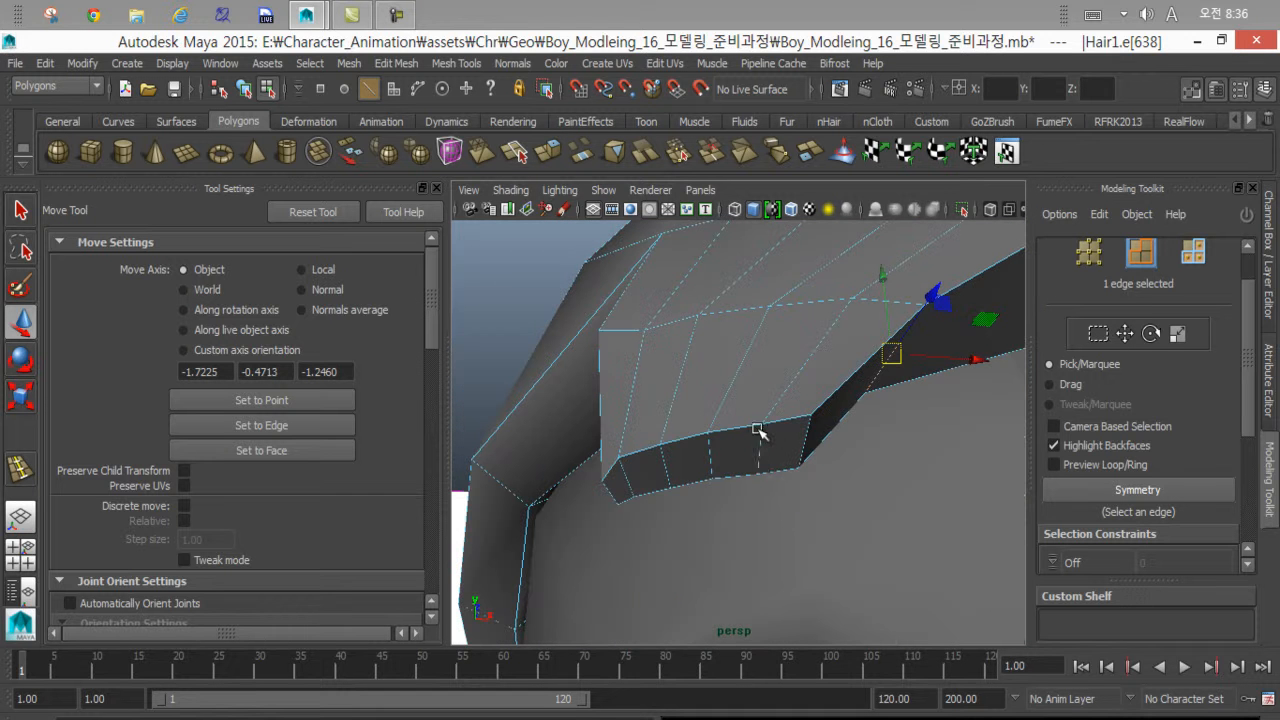
{"action": "right_click_drag", "start_coordinate": [729, 440], "coordinate": [741, 383]}
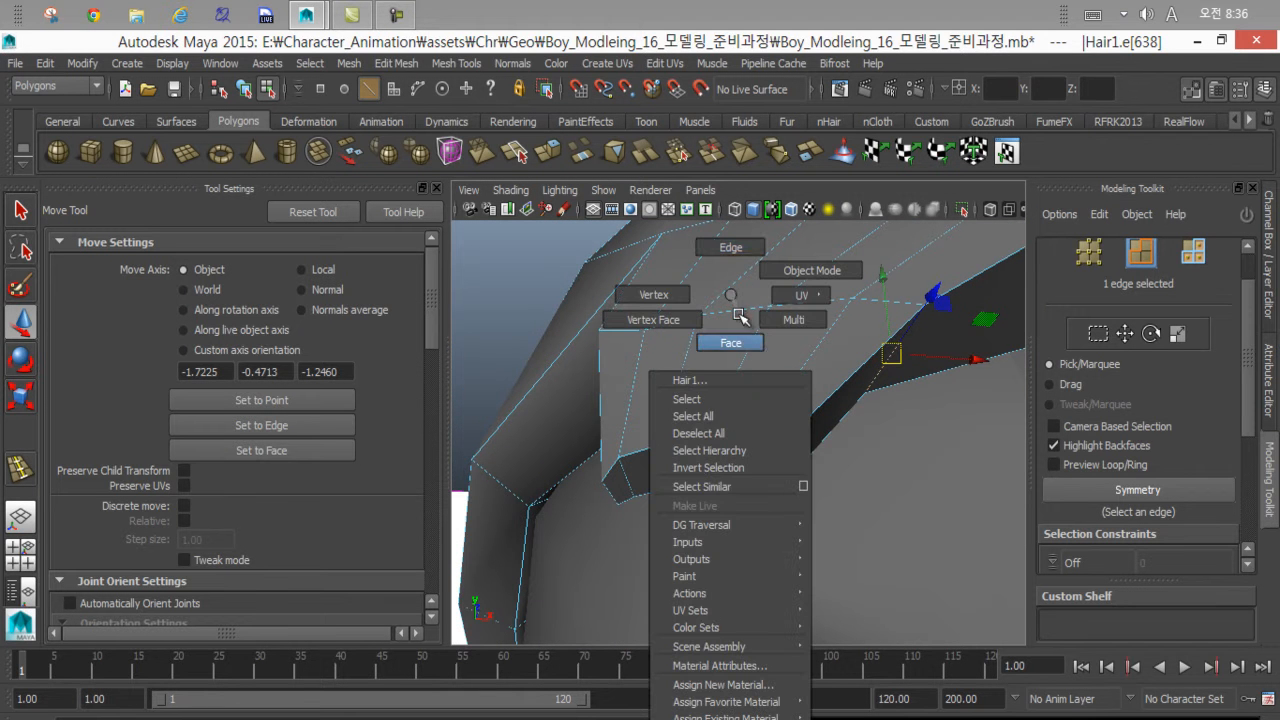
{"action": "right_click_drag", "start_coordinate": [741, 316], "coordinate": [731, 342]}
{"action": "left_click", "coordinate": [648, 474]}
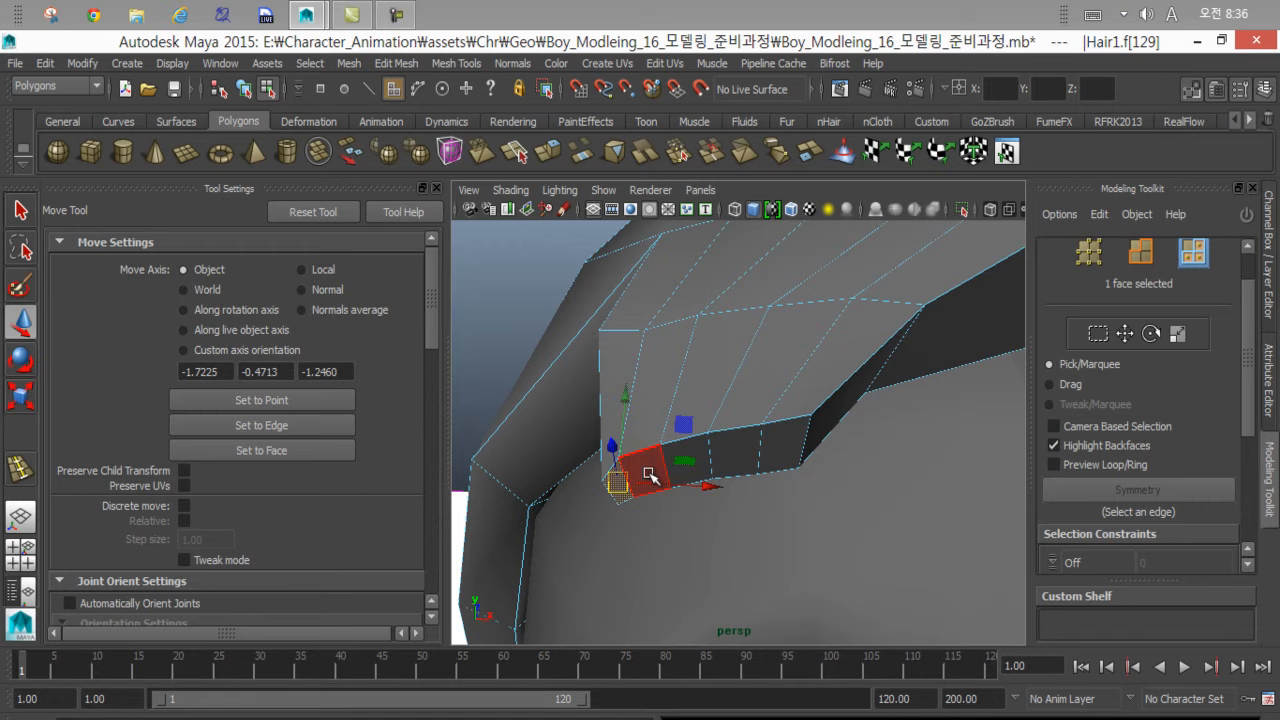
{"action": "left_click", "coordinate": [650, 474], "text": "shift"}
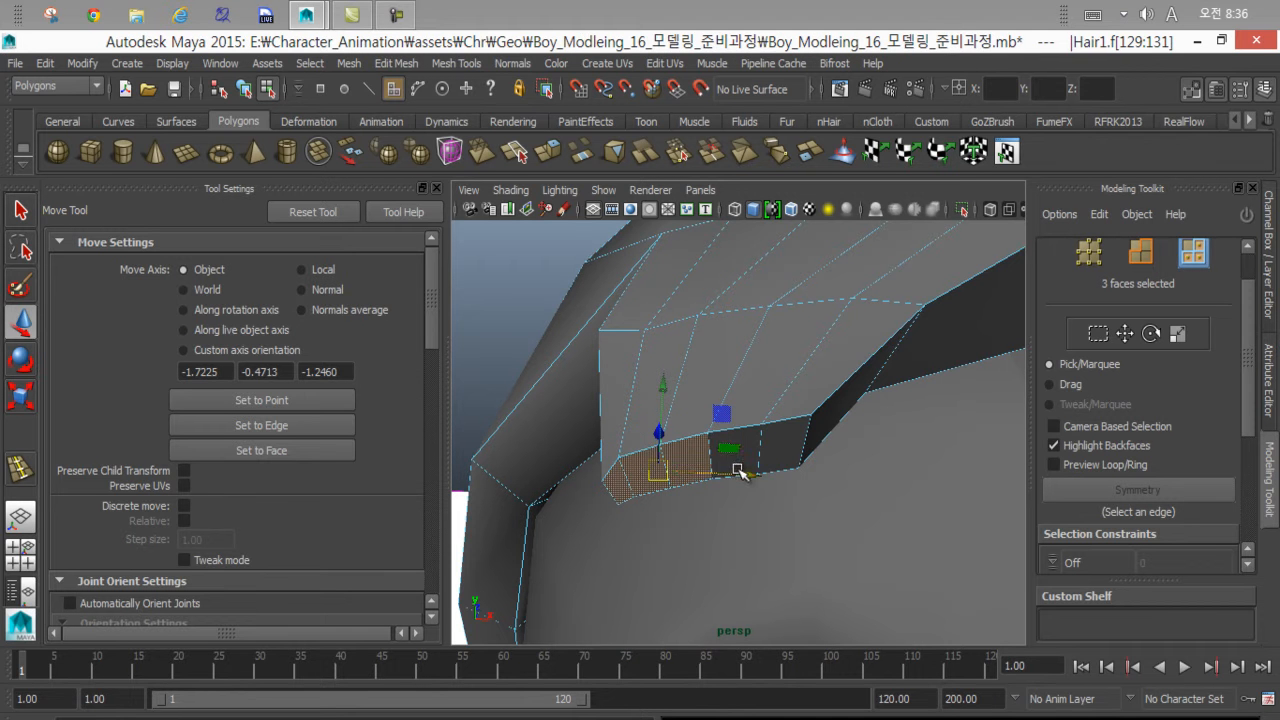
{"action": "left_click", "coordinate": [789, 455], "text": "shift"}
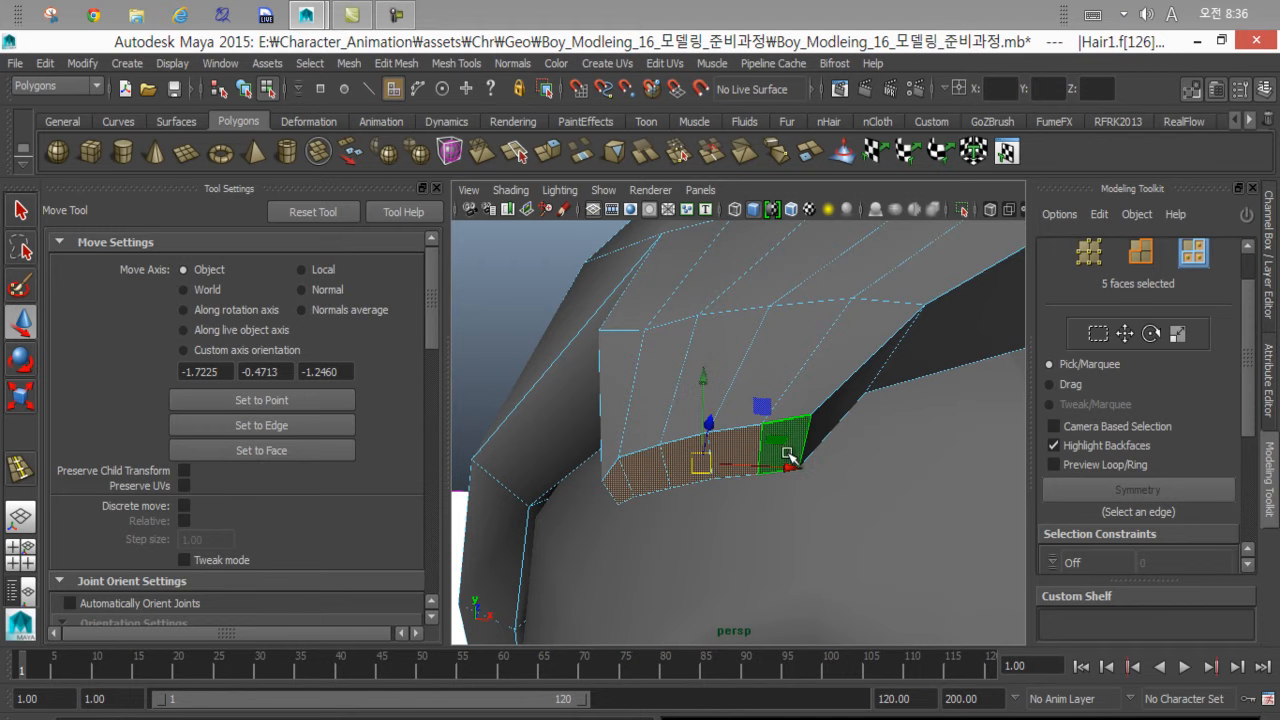
{"action": "key", "text": "r"}
{"action": "left_click_drag", "start_coordinate": [775, 485], "coordinate": [668, 420]}
Rotate the strand's five tip faces and move them closer to the forehead, then clear the selection.
{"action": "key", "text": "e"}
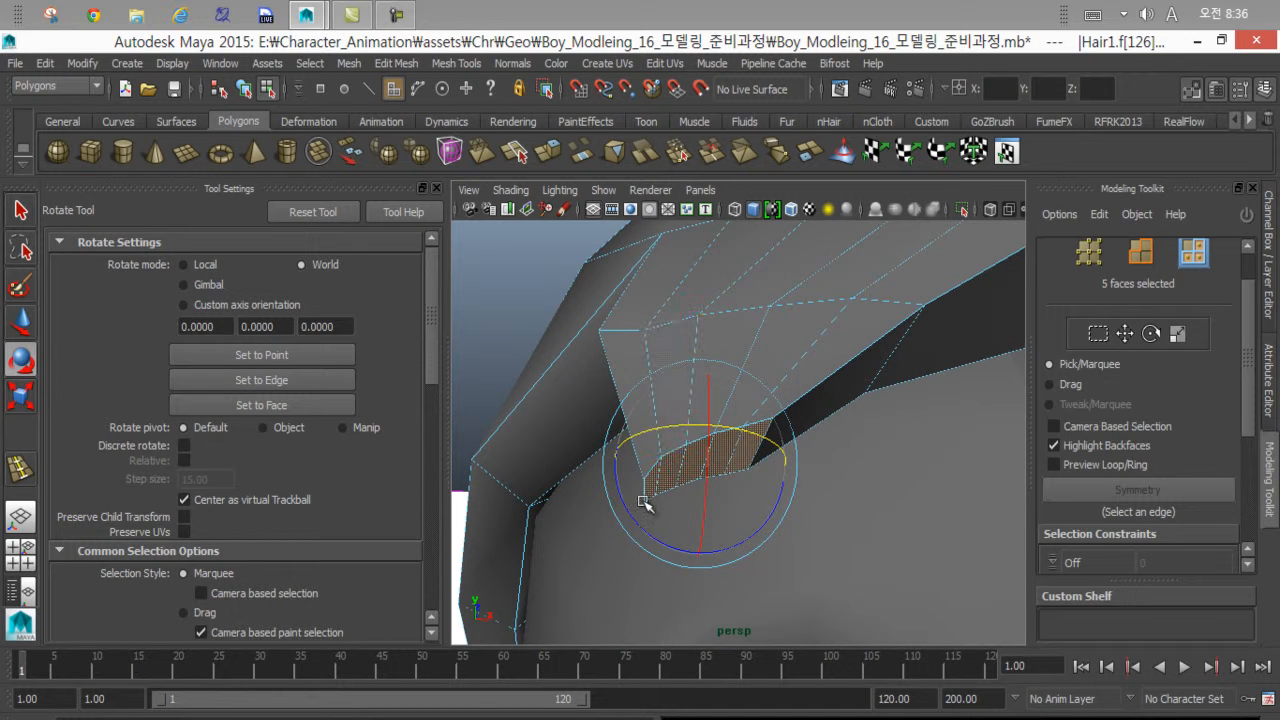
{"action": "left_click_drag", "start_coordinate": [645, 503], "coordinate": [715, 463], "text": "alt"}
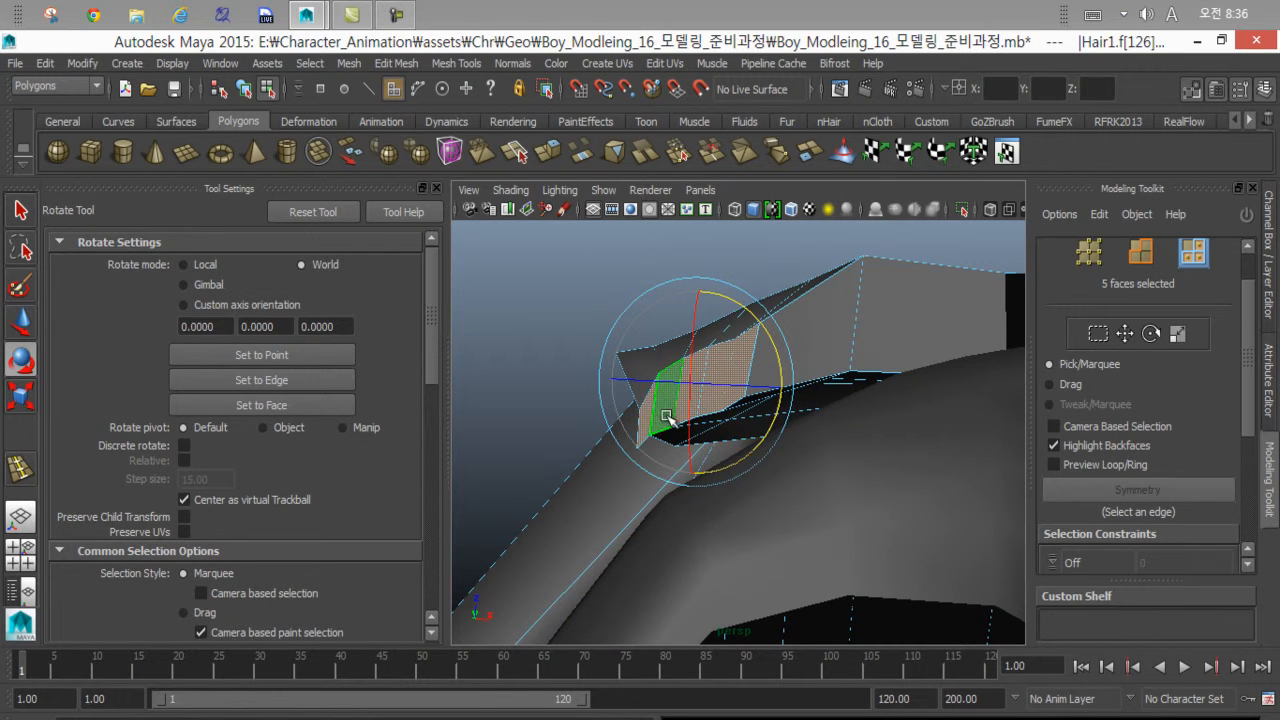
{"action": "key", "text": "w"}
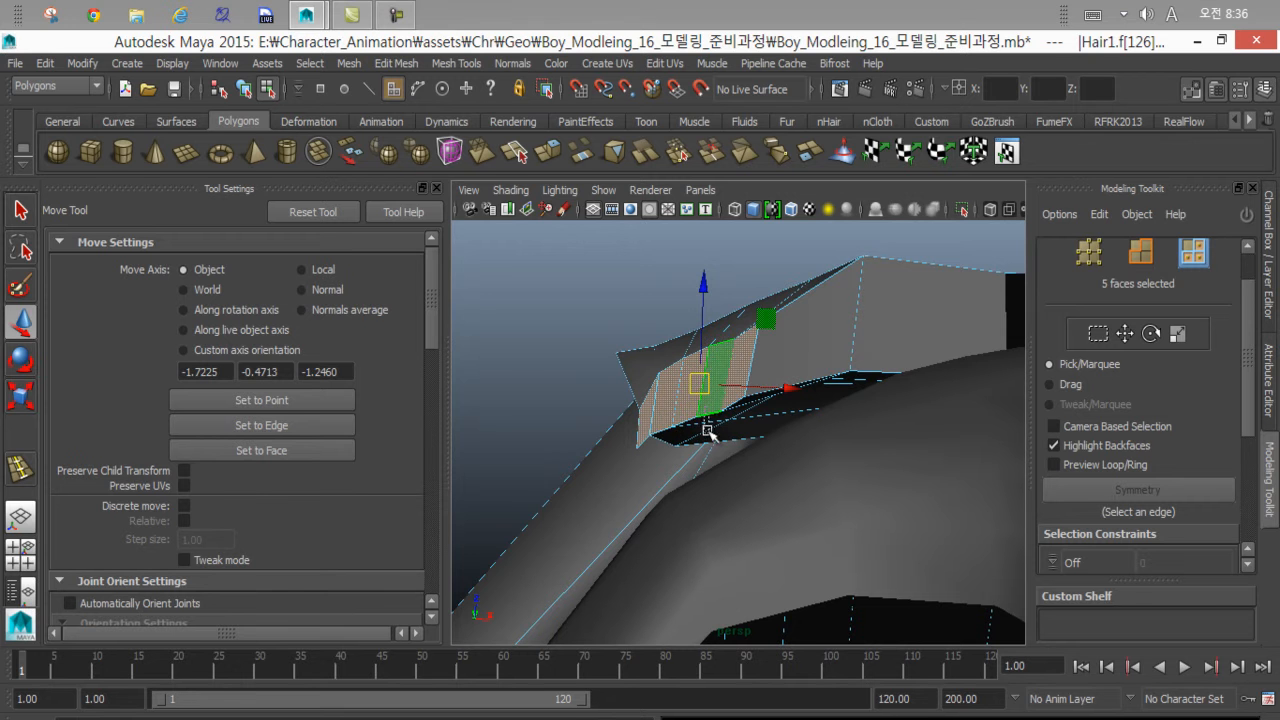
{"action": "left_click_drag", "start_coordinate": [707, 430], "coordinate": [708, 438]}
{"action": "left_click_drag", "start_coordinate": [698, 389], "coordinate": [703, 403]}
{"action": "key", "text": "e"}
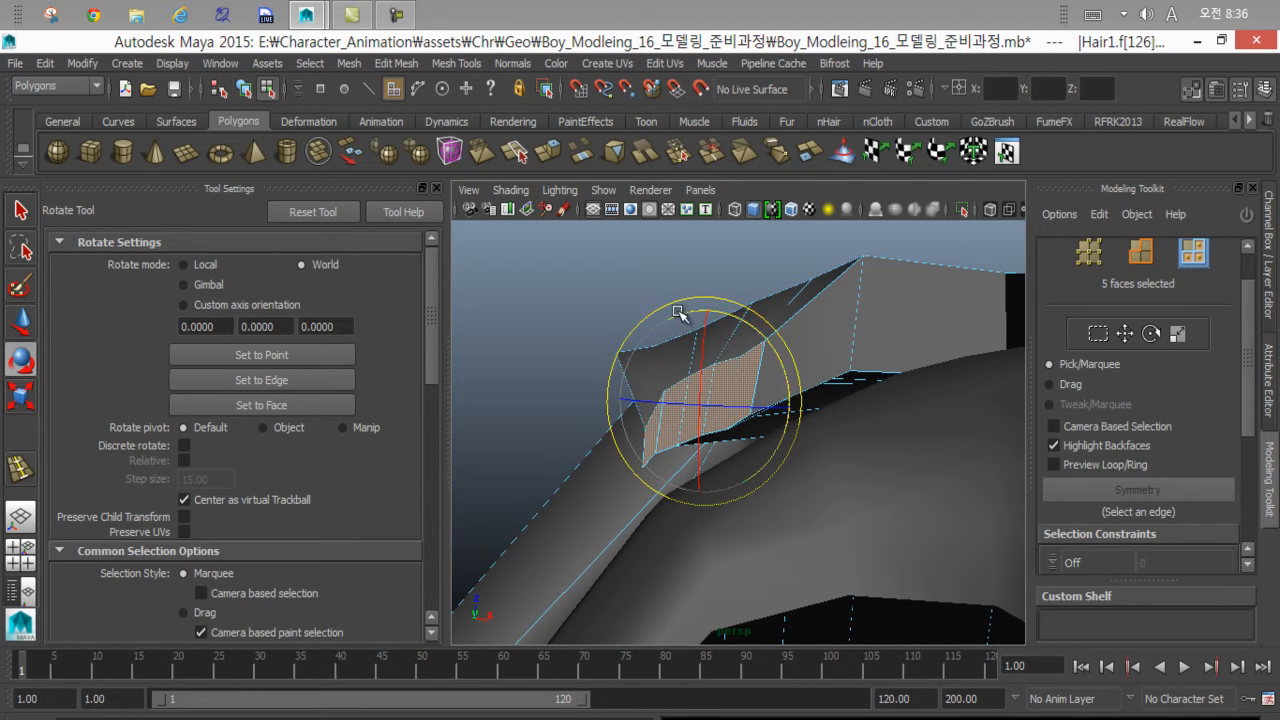
{"action": "key", "text": "w"}
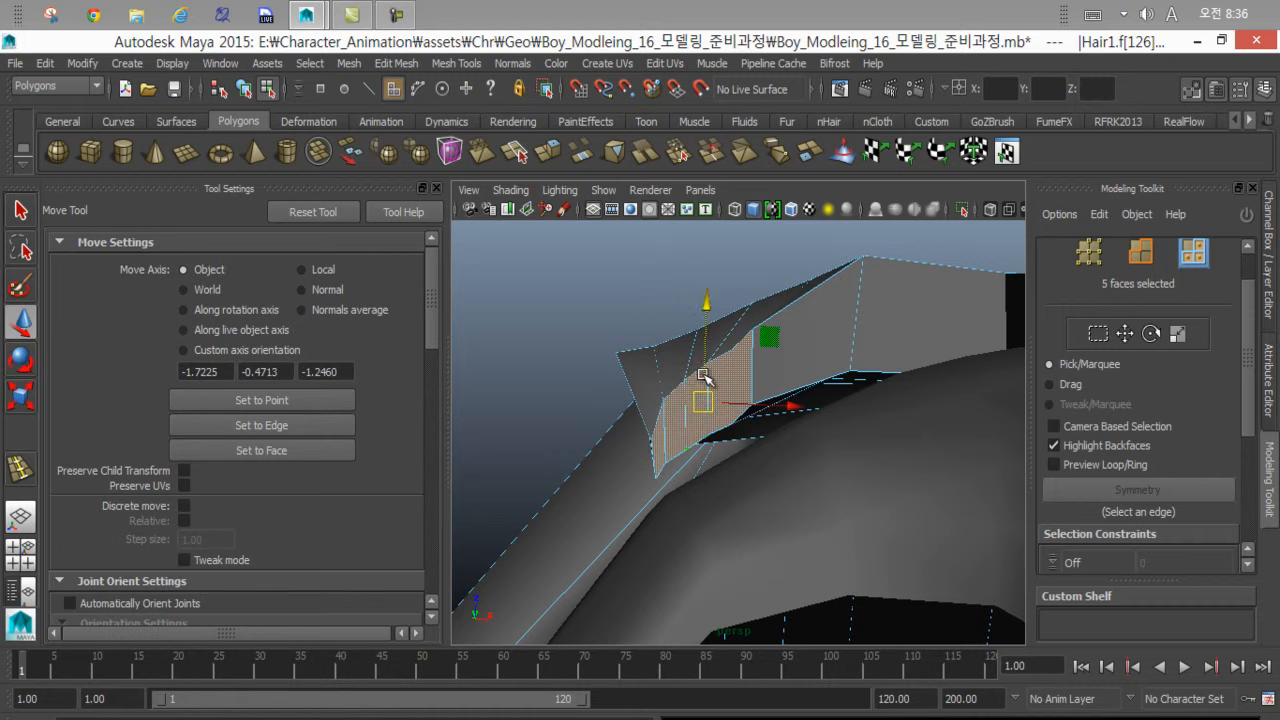
{"action": "left_click_drag", "start_coordinate": [703, 375], "coordinate": [592, 308]}
{"action": "left_click", "coordinate": [594, 311]}
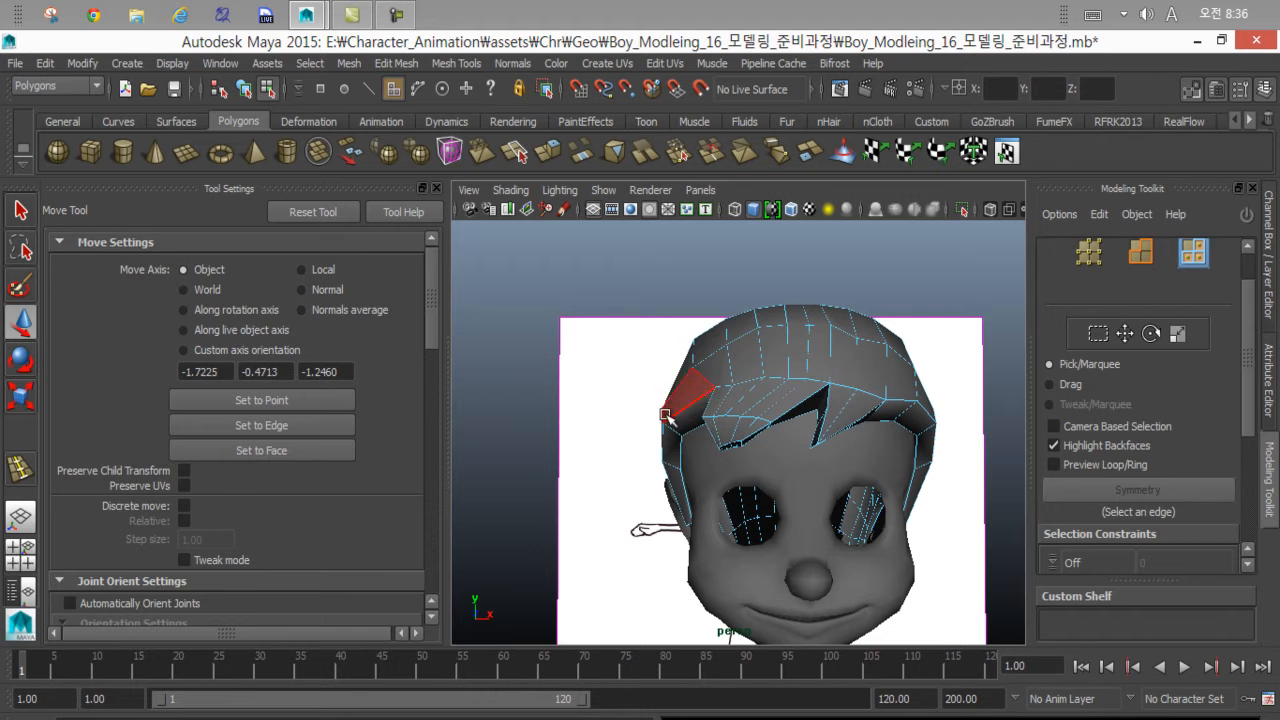
Return to object mode and examine the hair's fringe strands in smooth mesh preview.
{"action": "right_click_drag", "start_coordinate": [793, 362], "coordinate": [871, 270]}
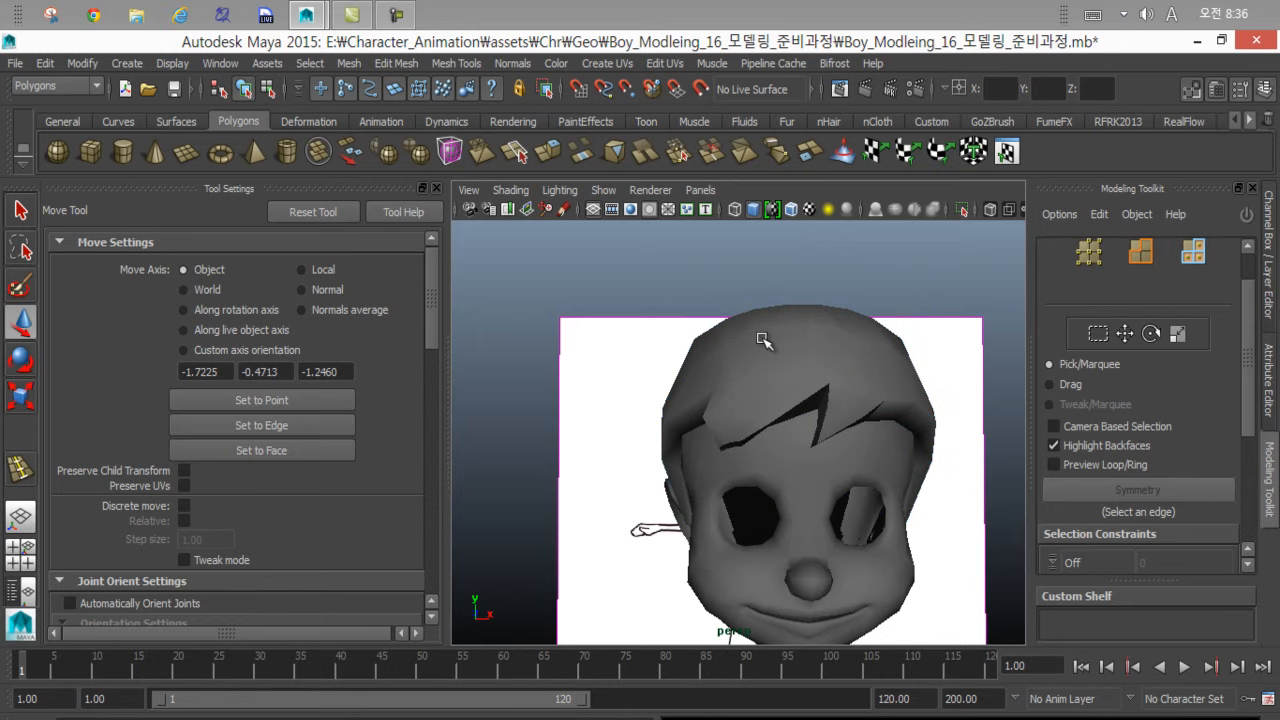
{"action": "left_click", "coordinate": [711, 360]}
{"action": "key", "text": "3"}
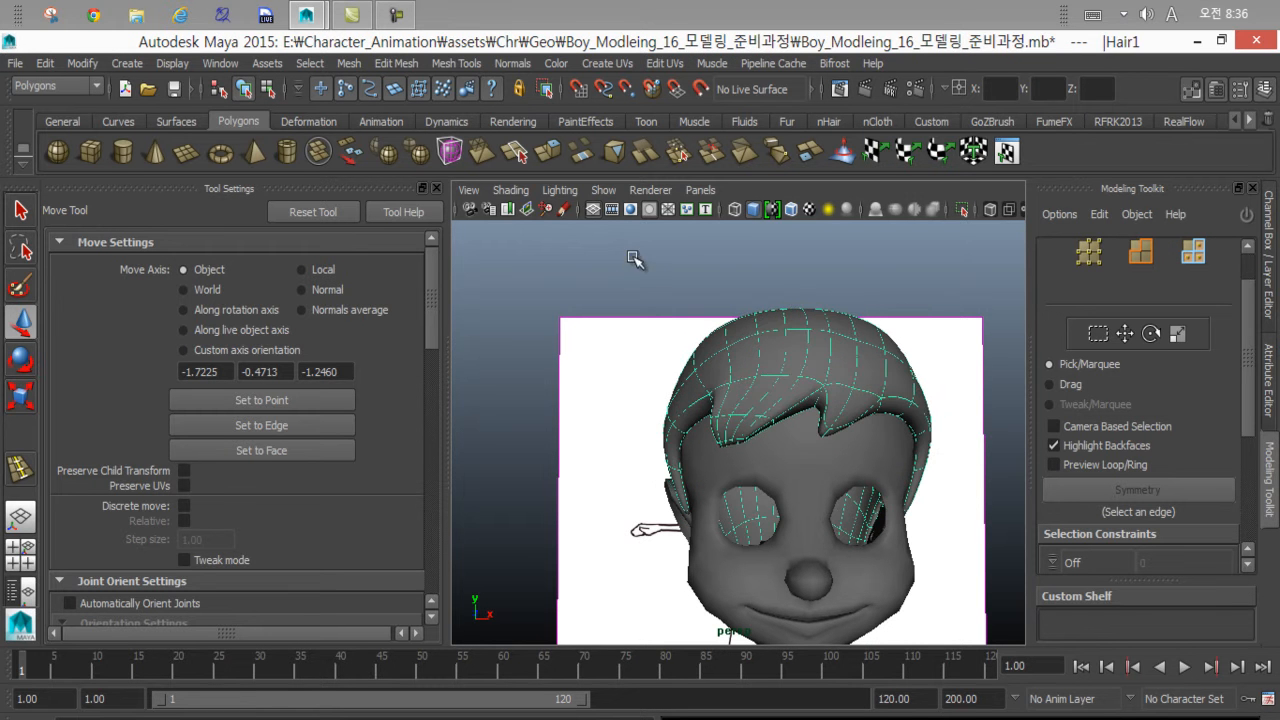
{"action": "left_click", "coordinate": [636, 264]}
{"action": "left_click_drag", "start_coordinate": [708, 444], "coordinate": [674, 449], "text": "alt"}
{"action": "right_click_drag", "start_coordinate": [674, 449], "coordinate": [840, 443], "text": "alt"}
{"action": "left_click", "coordinate": [769, 413]}
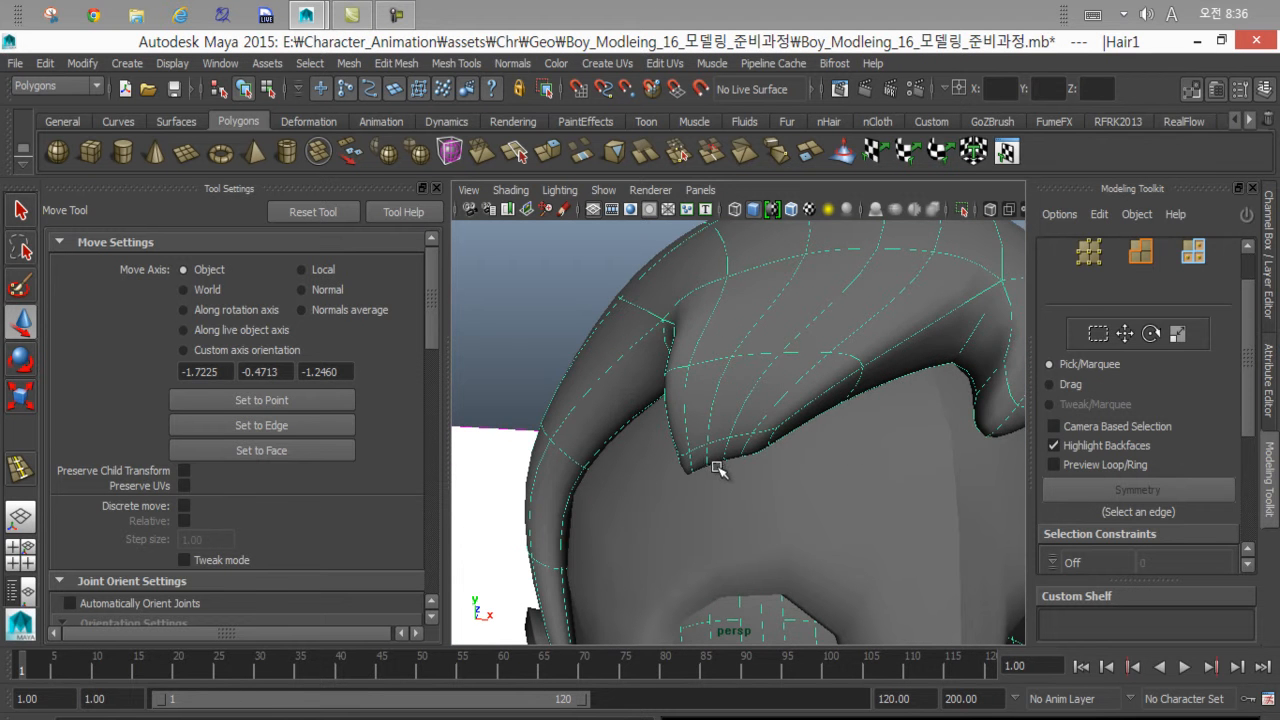
Restore the unsmoothed hair display and move the vertex at the second strand's outer root corner inward.
{"action": "key", "text": "1"}
{"action": "mouse_move", "coordinate": [705, 471]}
{"action": "left_mouse_down", "text": "alt"}
{"action": "mouse_move", "coordinate": [691, 486]}
{"action": "mouse_move", "coordinate": [694, 466]}
{"action": "left_mouse_up", "text": "alt"}
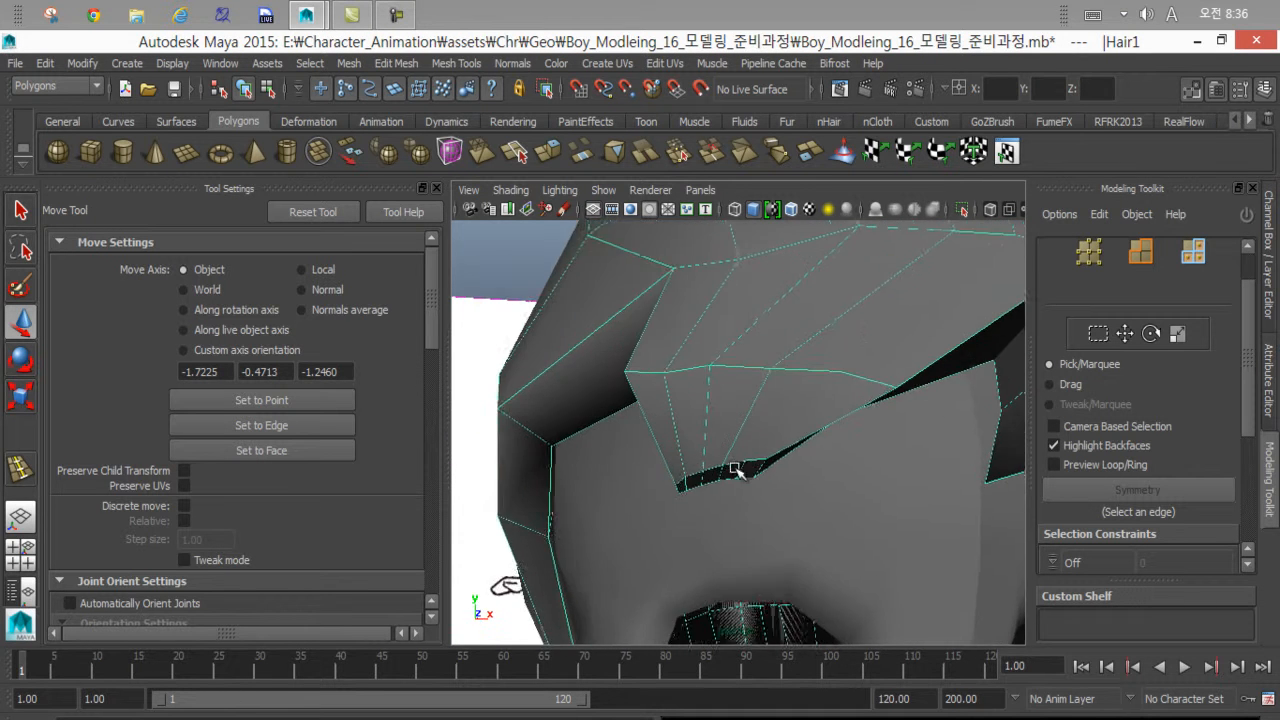
{"action": "right_click_drag", "start_coordinate": [690, 294], "coordinate": [692, 252]}
{"action": "left_click", "coordinate": [684, 377]}
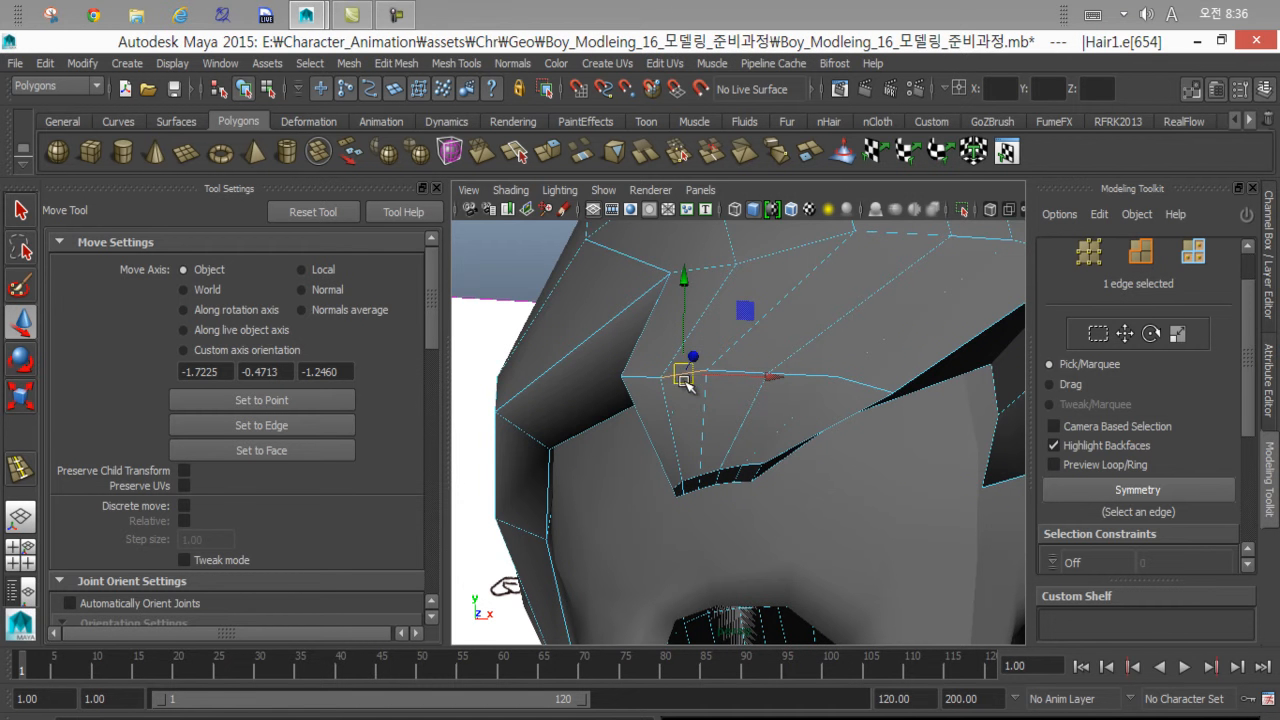
{"action": "left_click_drag", "start_coordinate": [711, 391], "coordinate": [776, 476], "text": "alt"}
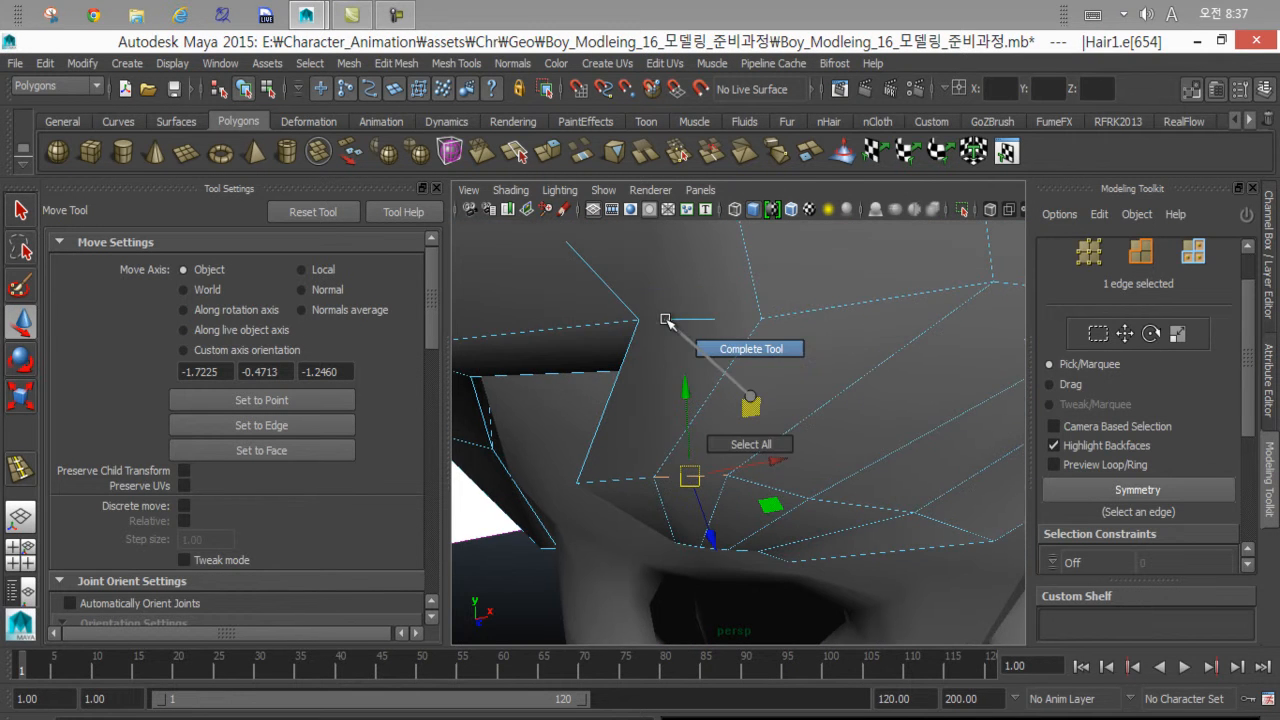
{"action": "right_click_drag", "start_coordinate": [695, 295], "coordinate": [686, 352]}
{"action": "right_click_drag", "start_coordinate": [627, 302], "coordinate": [629, 302]}
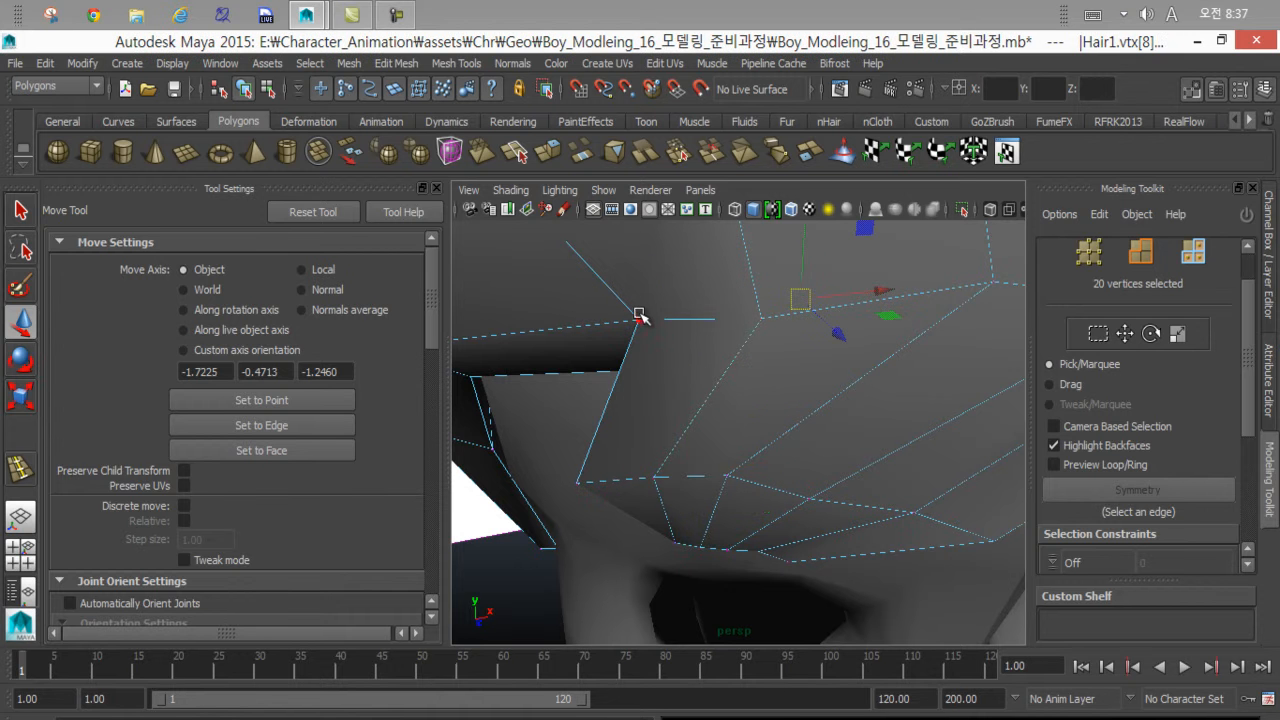
{"action": "left_click", "coordinate": [640, 320]}
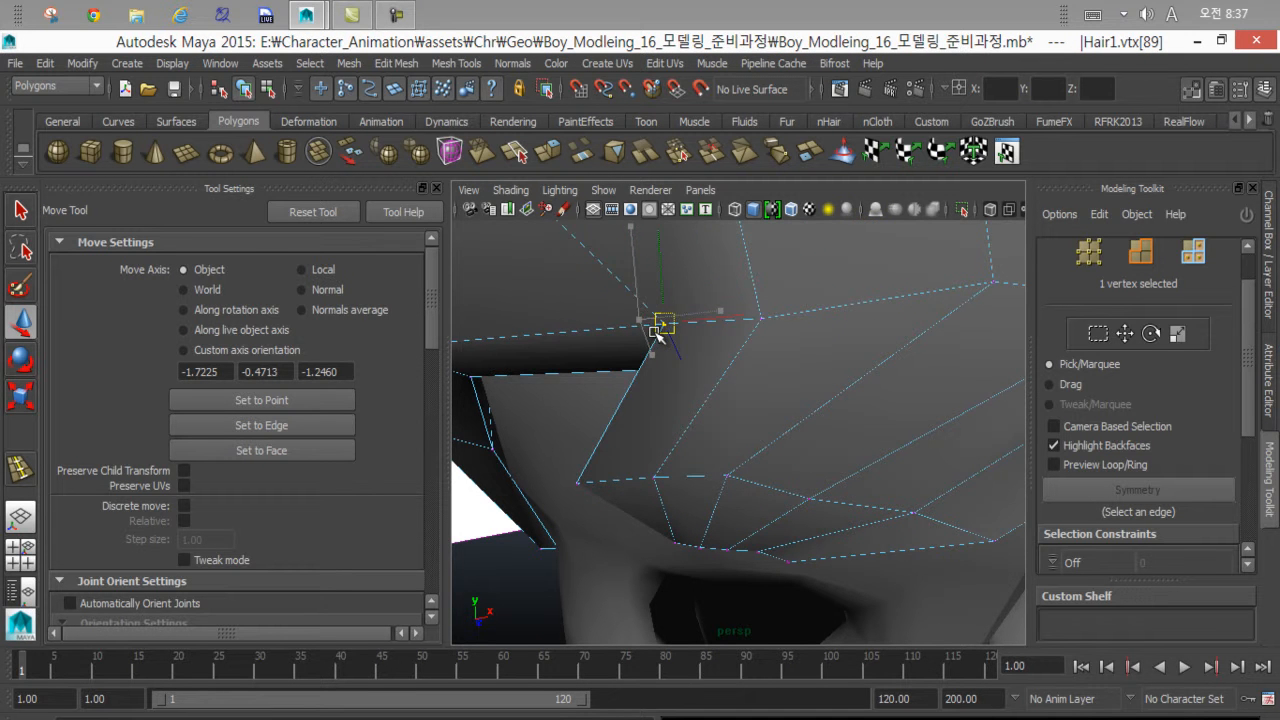
{"action": "left_click_drag", "start_coordinate": [660, 333], "coordinate": [755, 393], "text": "alt"}
Reposition the underside vertex behind the second strand's outer edge along X.
{"action": "left_click", "coordinate": [826, 376]}
{"action": "left_click_drag", "start_coordinate": [826, 376], "coordinate": [637, 435], "text": "alt"}
{"action": "left_click", "coordinate": [760, 357]}
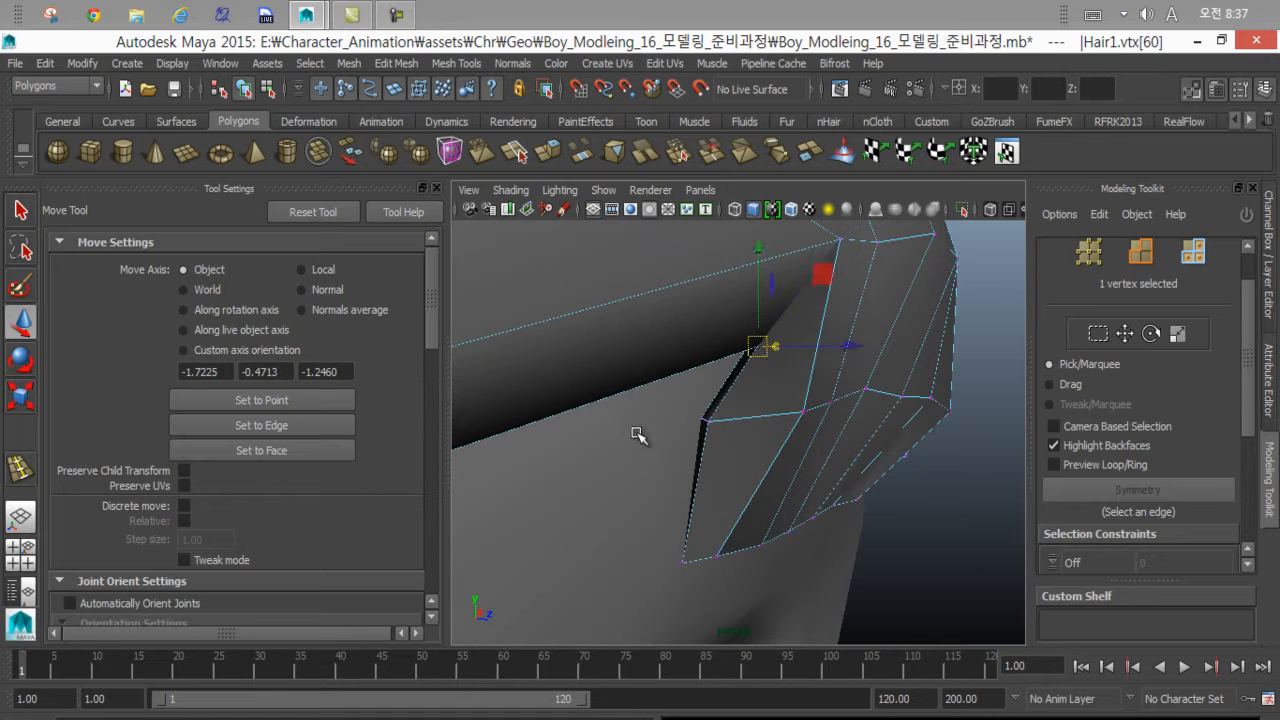
{"action": "left_click_drag", "start_coordinate": [740, 350], "coordinate": [697, 402], "text": "alt"}
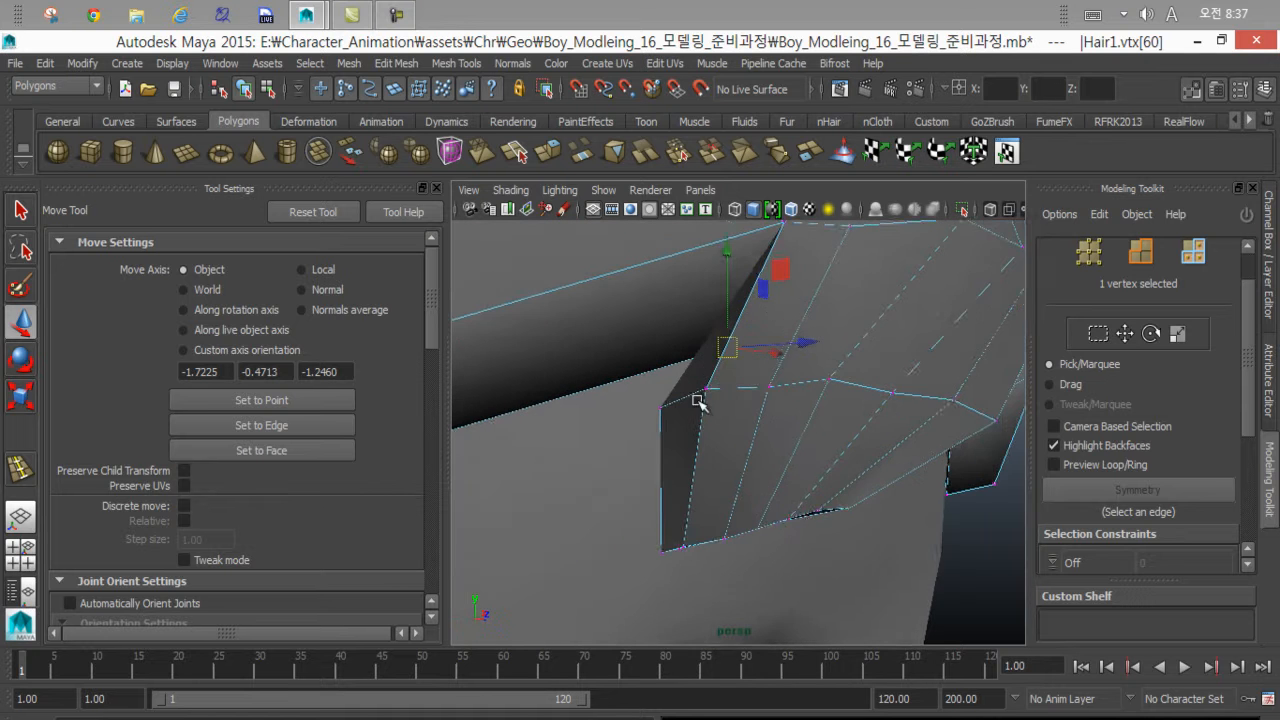
Compare the fringe strands with the sketch in the front view, using wireframe and shaded display.
{"action": "right_click_drag", "start_coordinate": [697, 402], "coordinate": [666, 406], "text": "alt"}
{"action": "left_click_drag", "start_coordinate": [666, 406], "coordinate": [570, 375], "text": "alt"}
{"action": "right_click_drag", "start_coordinate": [570, 375], "coordinate": [490, 343], "text": "alt"}
{"action": "left_click_drag", "start_coordinate": [490, 343], "coordinate": [591, 409], "text": "alt"}
{"action": "middle_click_drag", "start_coordinate": [591, 409], "coordinate": [600, 399], "text": "alt"}
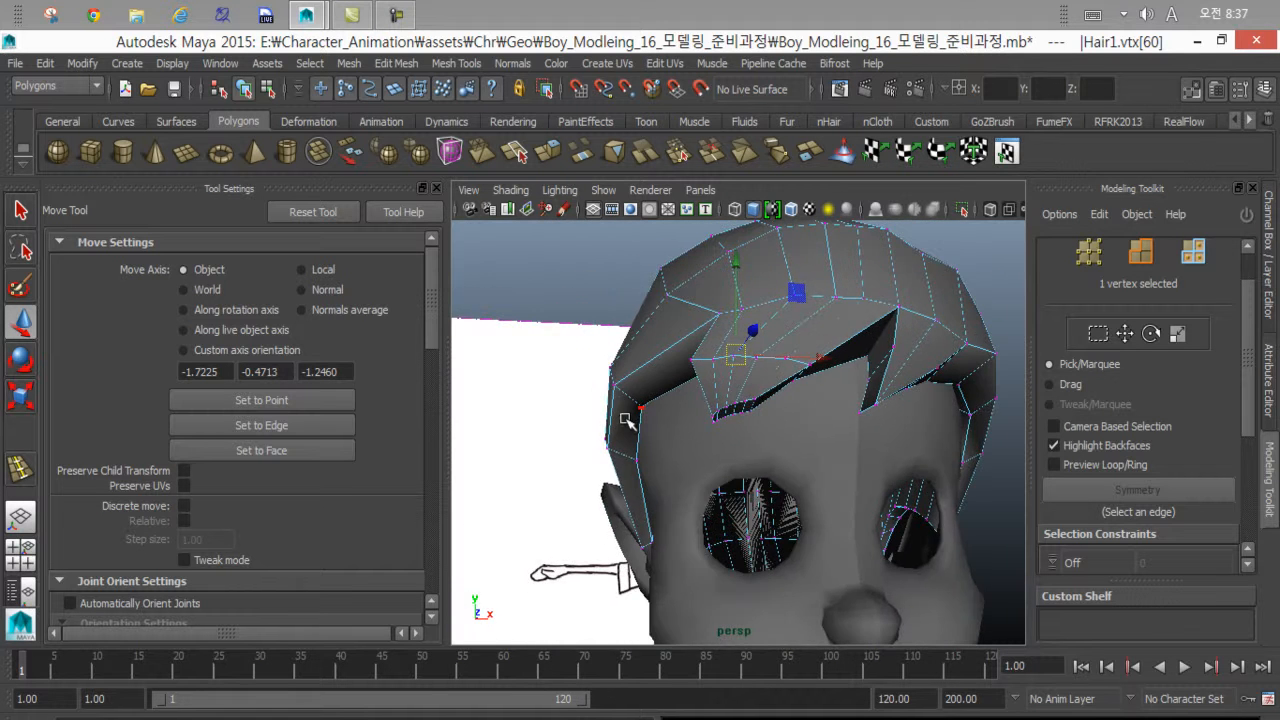
{"action": "mouse_move", "coordinate": [627, 420]}
{"action": "left_mouse_down", "text": "alt"}
{"action": "mouse_move", "coordinate": [620, 443]}
{"action": "mouse_move", "coordinate": [616, 410]}
{"action": "left_mouse_up", "text": "alt"}
{"action": "key", "text": "space"}
{"action": "key", "text": "space"}
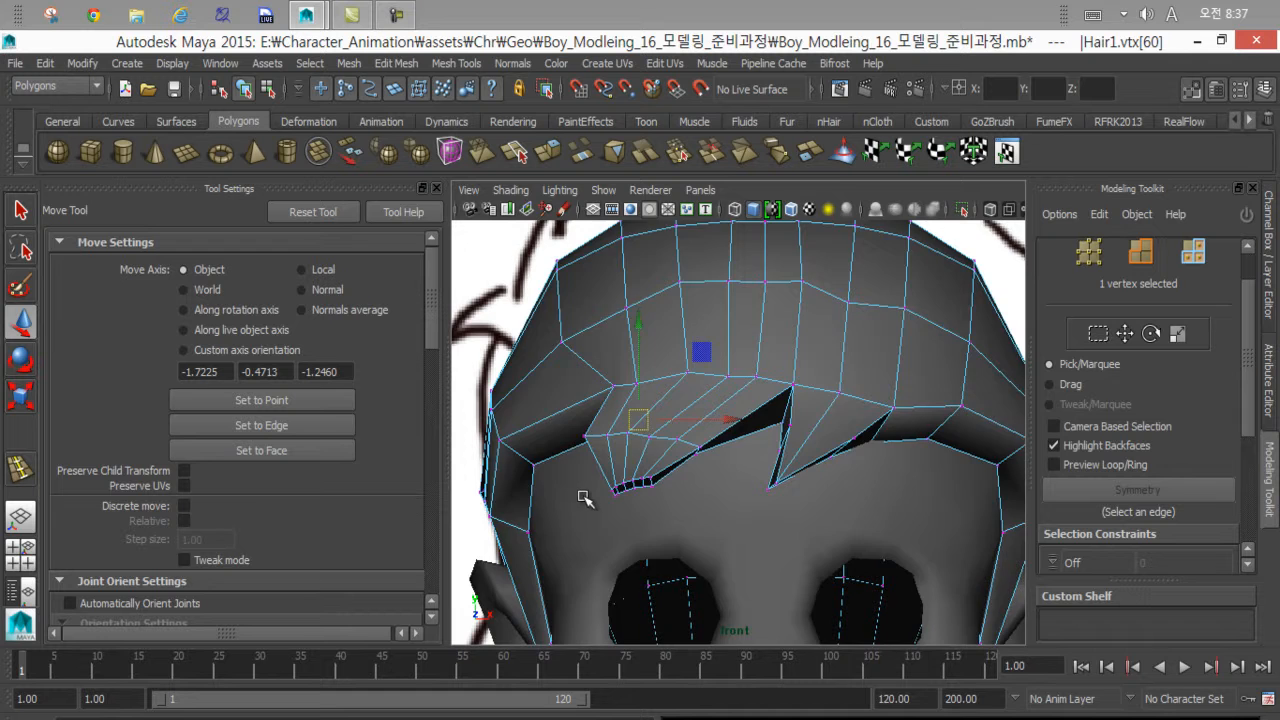
{"action": "key", "text": "4"}
{"action": "middle_click_drag", "start_coordinate": [552, 523], "coordinate": [632, 378], "text": "alt"}
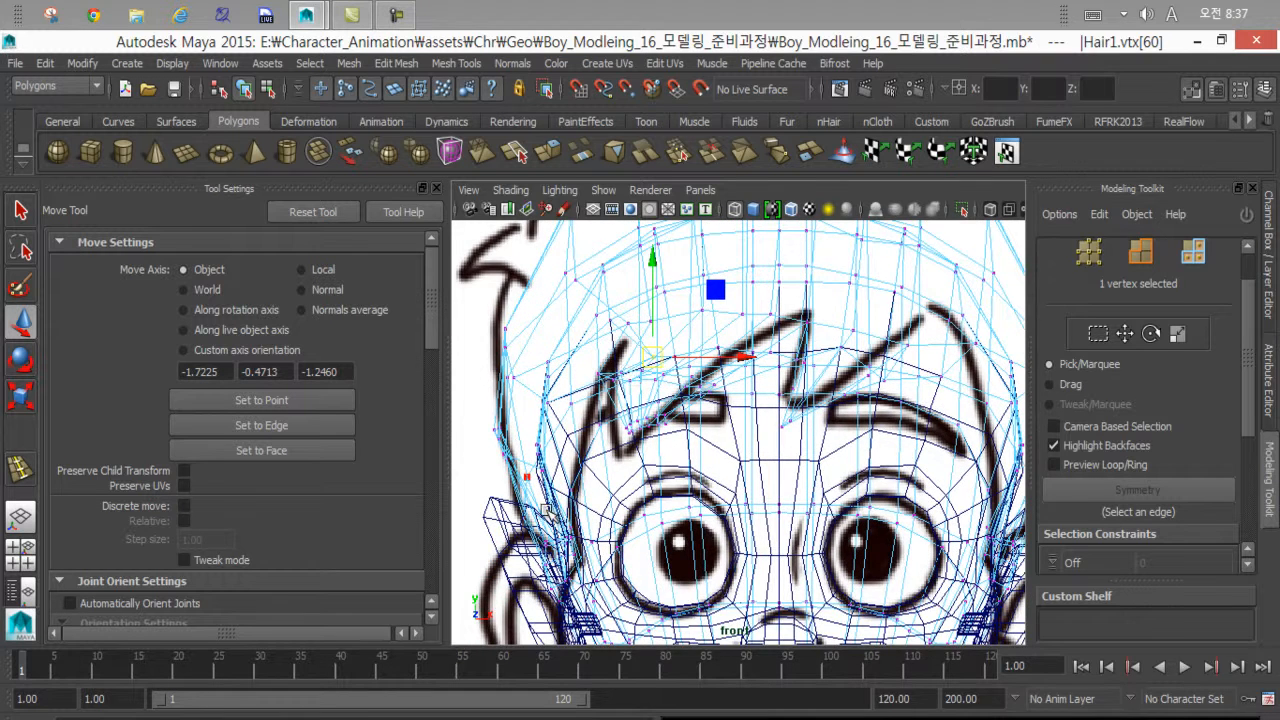
{"action": "right_click_drag", "start_coordinate": [547, 510], "coordinate": [570, 518], "text": "alt"}
{"action": "middle_click_drag", "start_coordinate": [570, 518], "coordinate": [568, 512], "text": "alt"}
{"action": "key", "text": "5"}
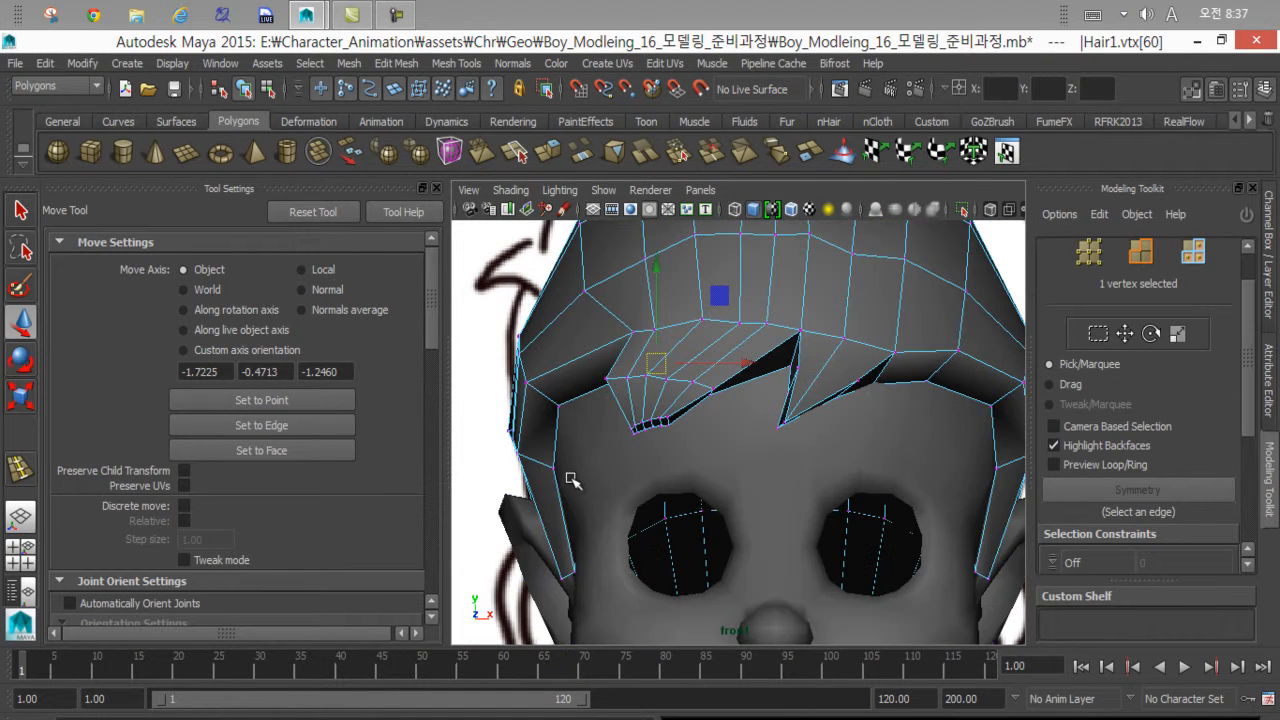
{"action": "key", "text": "space"}
{"action": "key", "text": "space"}
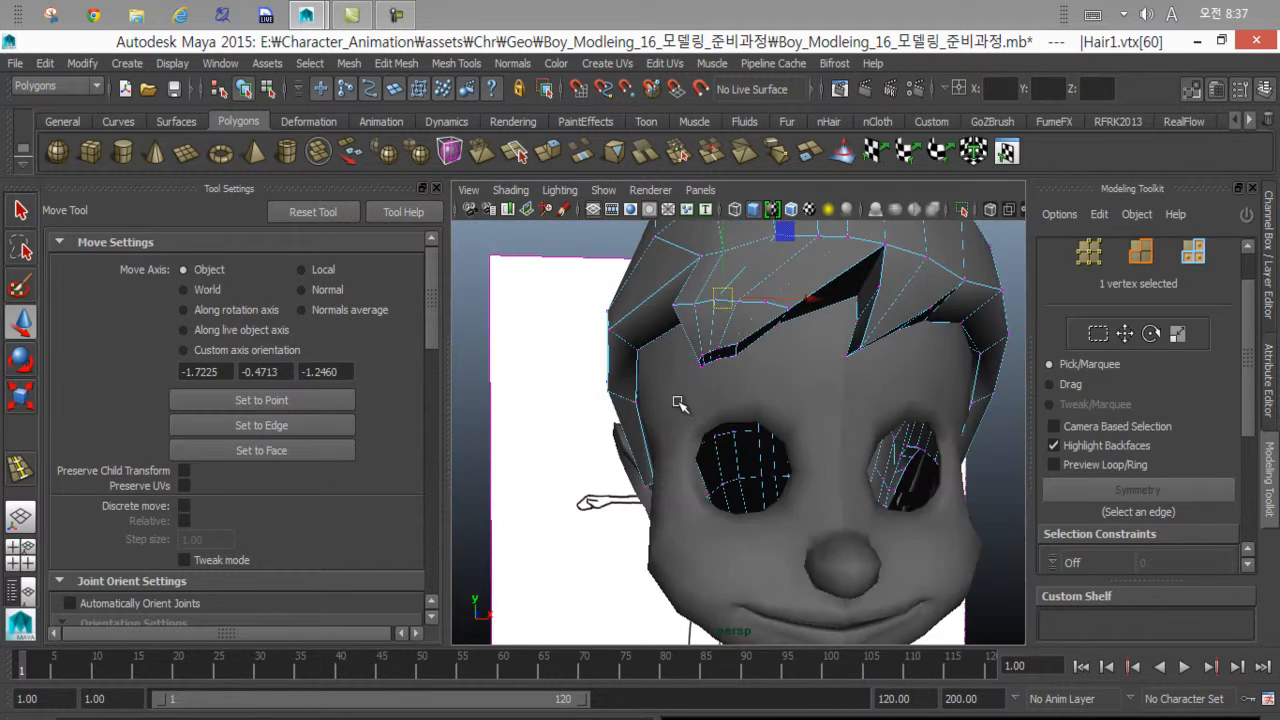
Examine the side hair around the temple and ear in smooth mesh preview.
{"action": "left_click_drag", "start_coordinate": [677, 403], "coordinate": [755, 461], "text": "alt"}
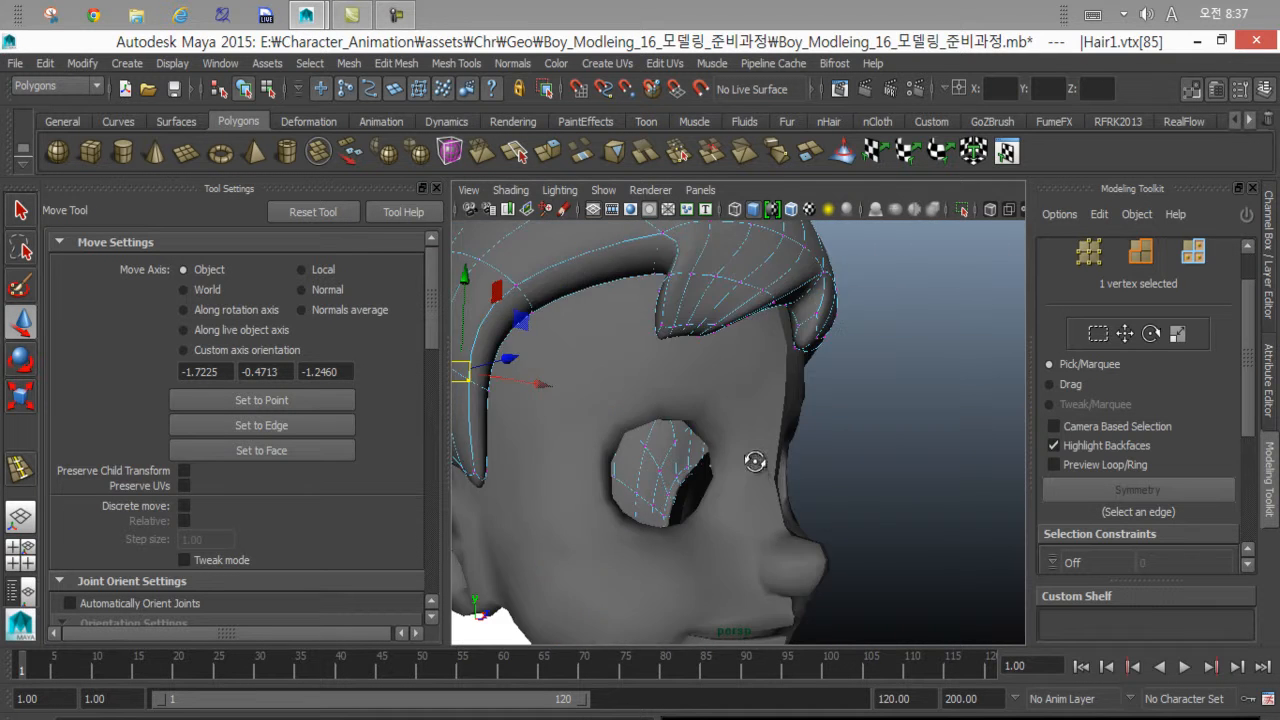
{"action": "right_click_drag", "start_coordinate": [755, 461], "coordinate": [700, 425], "text": "alt"}
{"action": "mouse_move", "coordinate": [700, 425]}
{"action": "left_mouse_down", "text": "alt"}
{"action": "mouse_move", "coordinate": [739, 417]}
{"action": "mouse_move", "coordinate": [709, 429]}
{"action": "left_mouse_up", "text": "alt"}
{"action": "middle_click_drag", "start_coordinate": [709, 429], "coordinate": [829, 459], "text": "alt"}
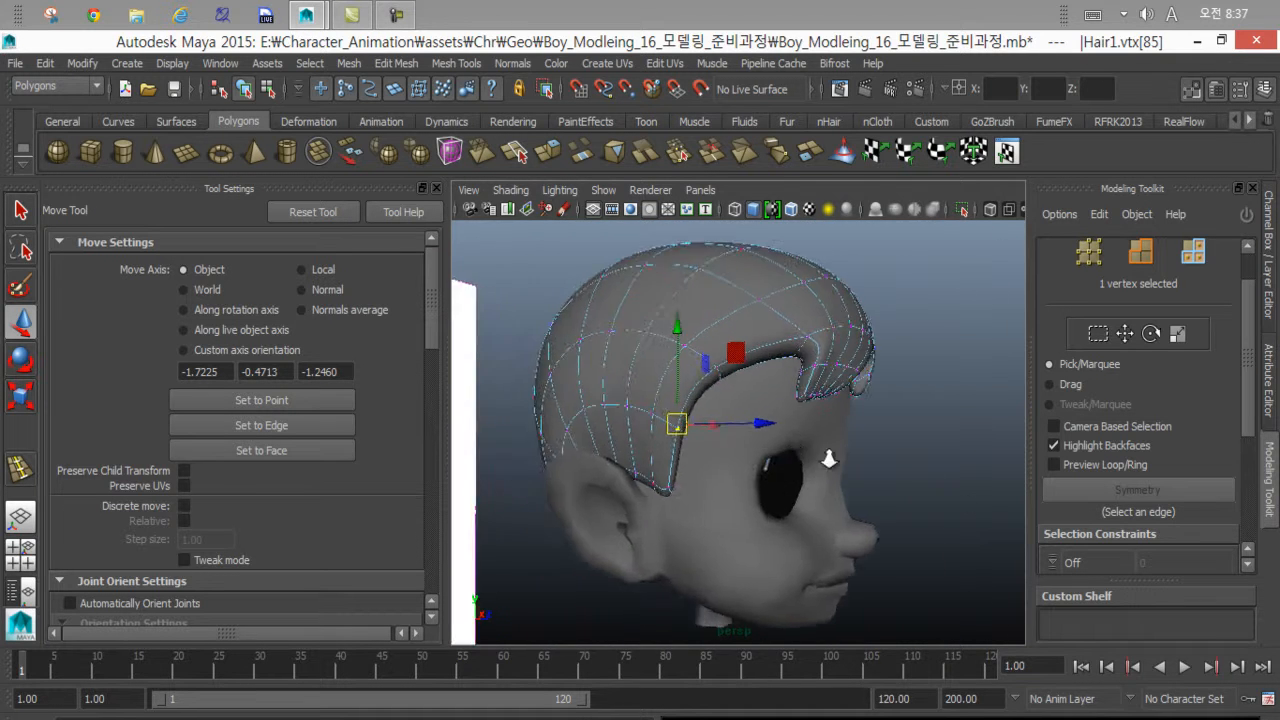
{"action": "right_click_drag", "start_coordinate": [829, 459], "coordinate": [600, 449], "text": "alt"}
{"action": "left_click_drag", "start_coordinate": [600, 449], "coordinate": [606, 402], "text": "alt"}
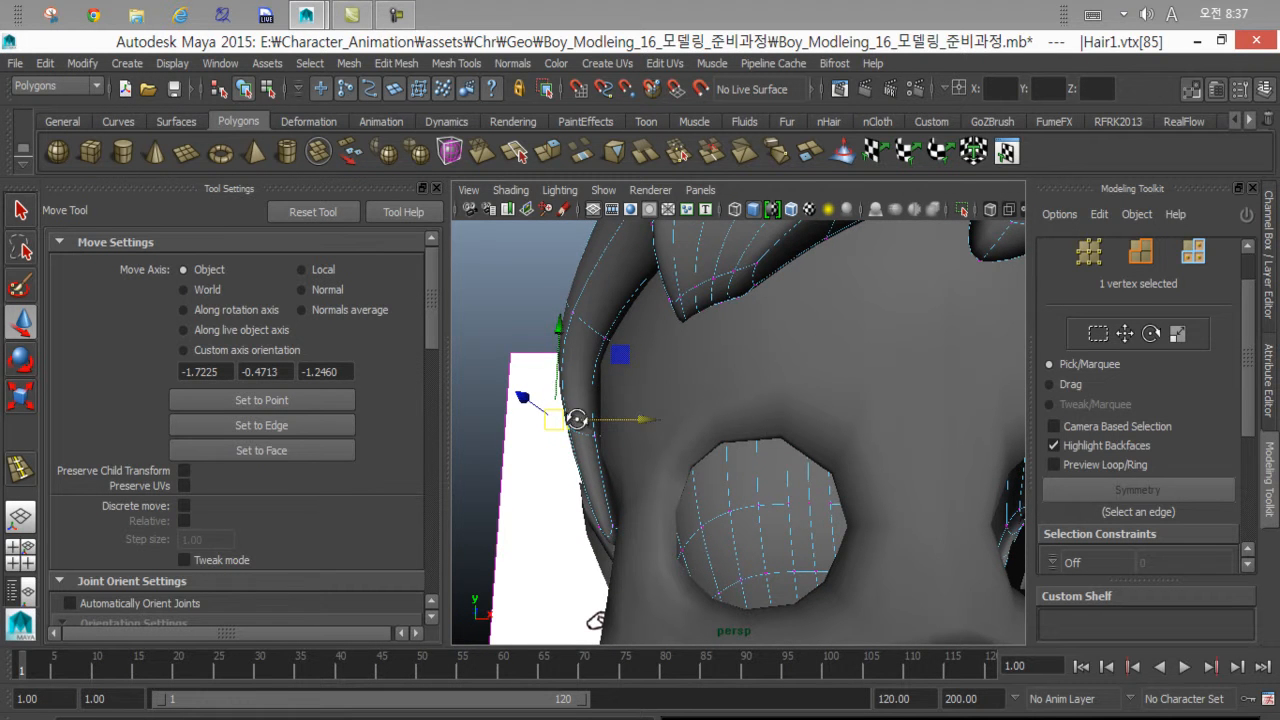
Widen the front-edge face of the side hair beside the temple along X and move it outward.
{"action": "left_click_drag", "start_coordinate": [577, 419], "coordinate": [594, 360], "text": "alt"}
{"action": "right_click_drag", "start_coordinate": [584, 366], "coordinate": [584, 370]}
{"action": "right_click_drag", "start_coordinate": [572, 297], "coordinate": [574, 350]}
{"action": "left_click", "coordinate": [583, 347]}
{"action": "left_click_drag", "start_coordinate": [583, 352], "coordinate": [621, 393], "text": "alt"}
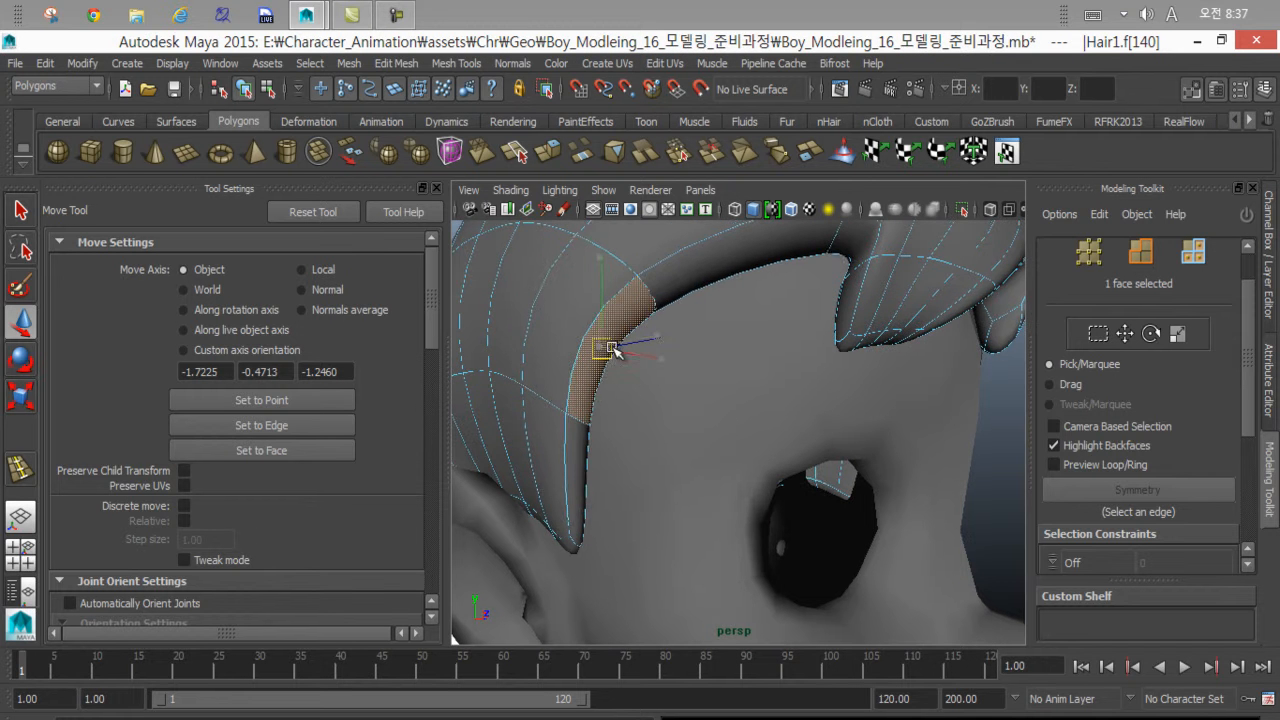
{"action": "left_click_drag", "start_coordinate": [613, 350], "coordinate": [527, 358], "text": "alt"}
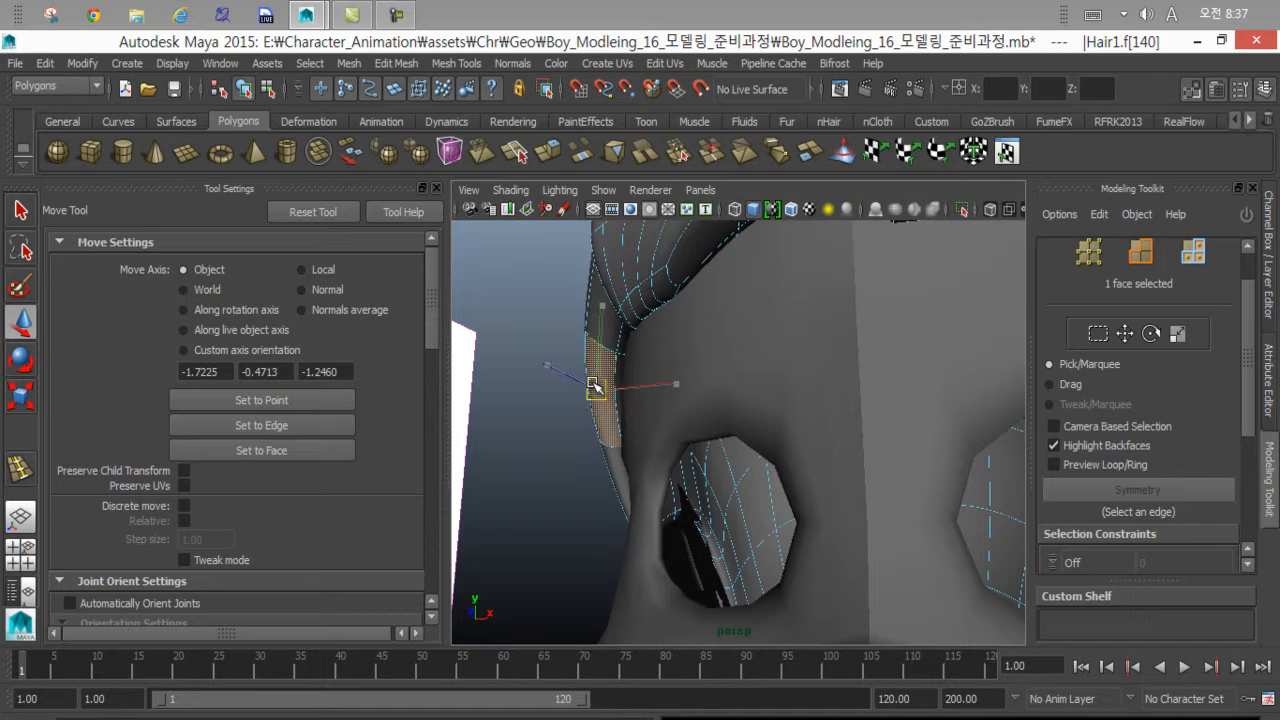
{"action": "left_click_drag", "start_coordinate": [594, 387], "coordinate": [591, 455], "text": "alt"}
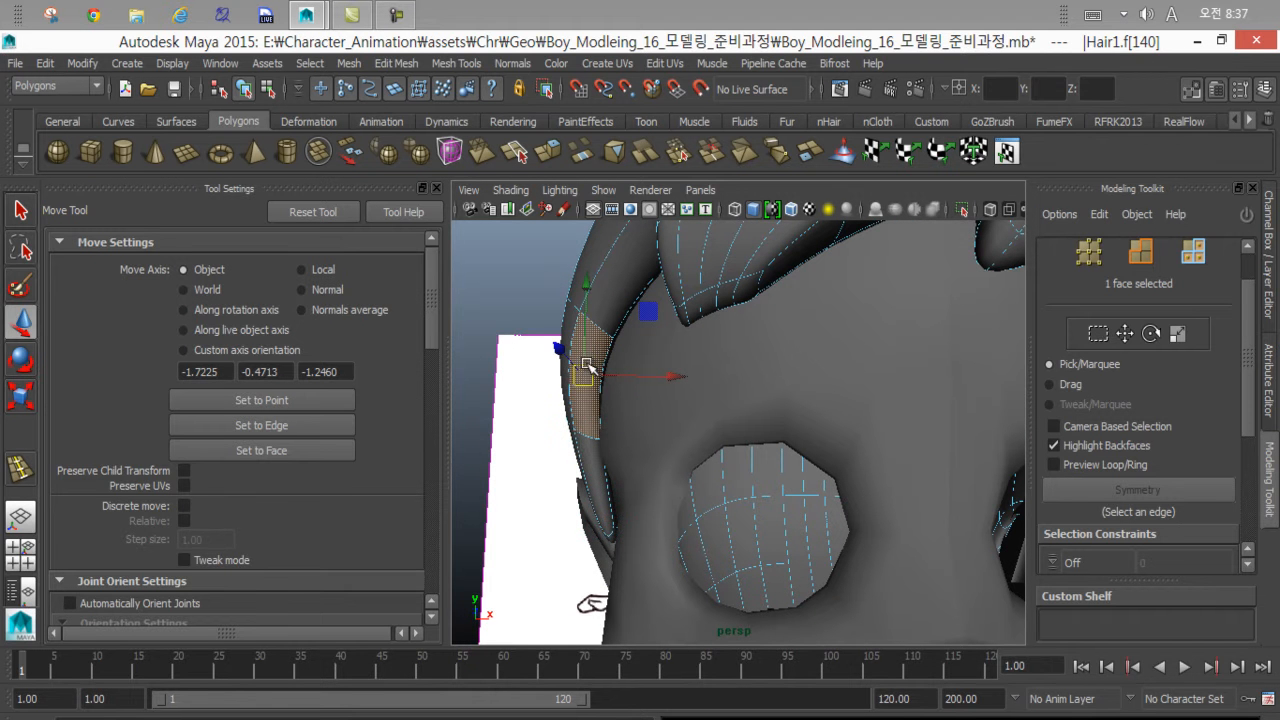
{"action": "key", "text": "r"}
{"action": "left_click_drag", "start_coordinate": [674, 374], "coordinate": [808, 388]}
{"action": "key", "text": "w"}
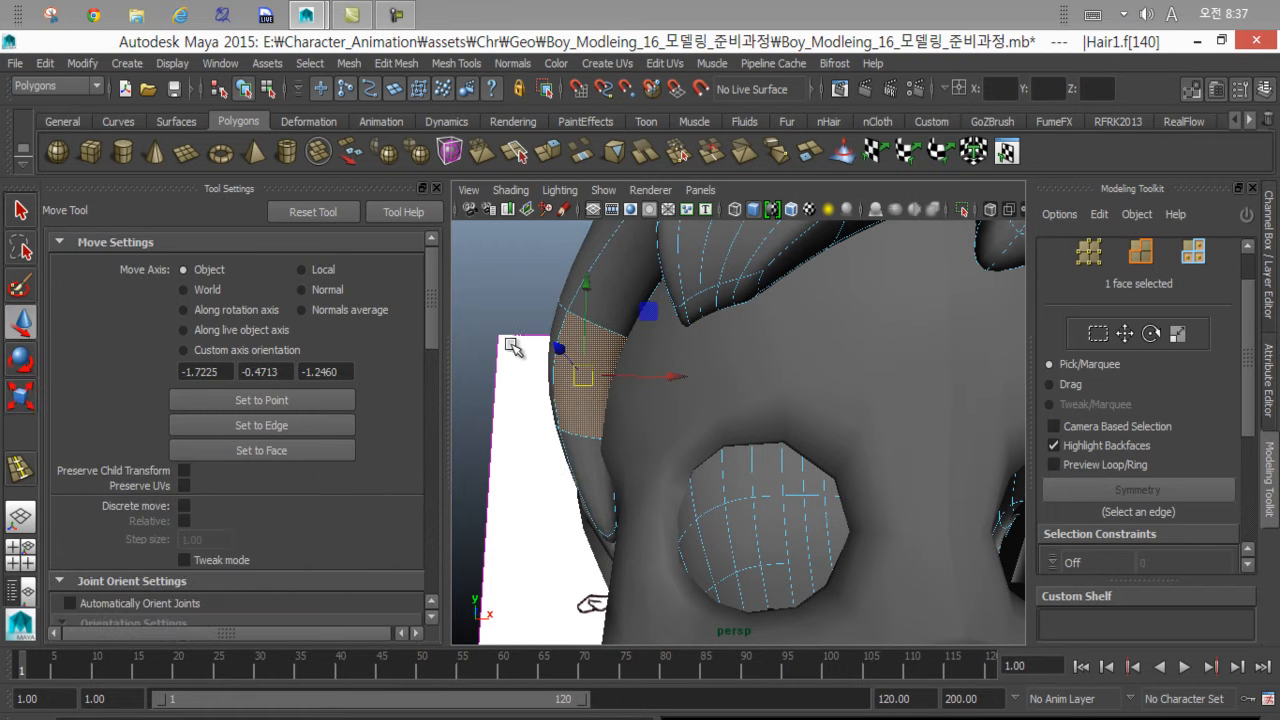
{"action": "left_click_drag", "start_coordinate": [582, 372], "coordinate": [570, 371]}
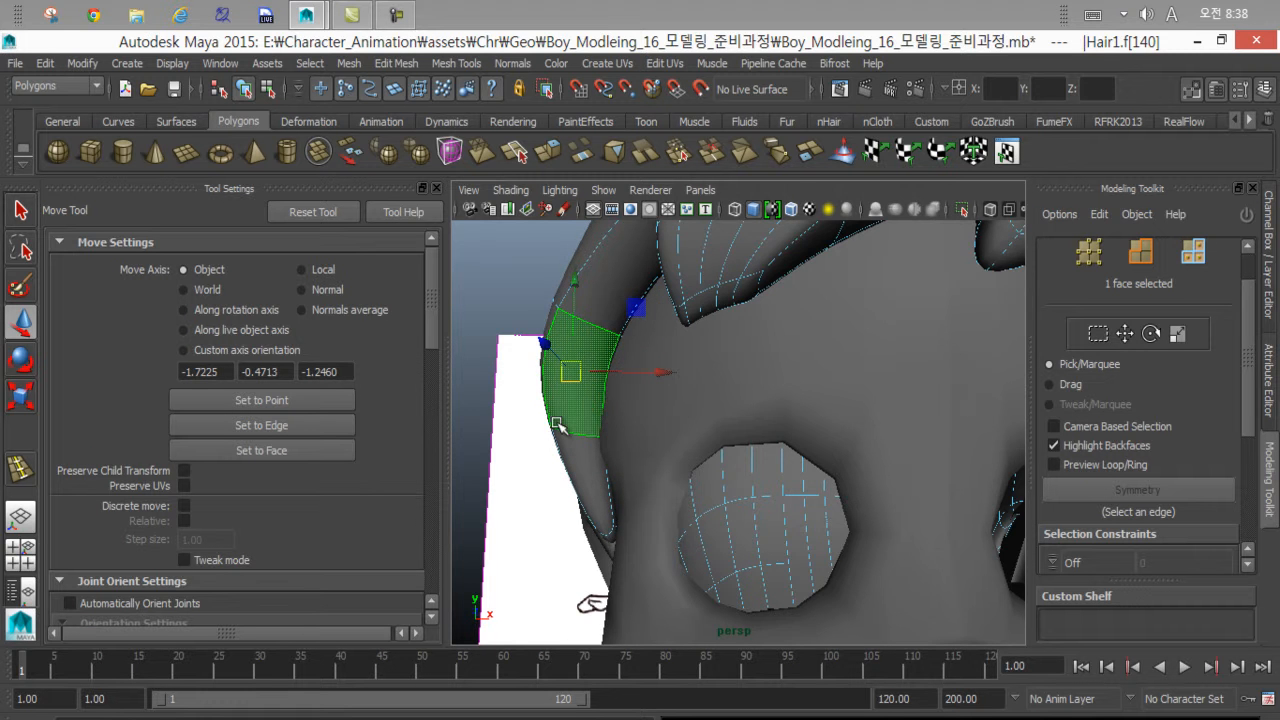
Examine the side hair faces above the widened front-edge face, up to the fringe.
{"action": "left_click_drag", "start_coordinate": [557, 427], "coordinate": [600, 487], "text": "alt"}
{"action": "left_click", "coordinate": [592, 318]}
{"action": "mouse_move", "coordinate": [620, 335]}
{"action": "left_mouse_down", "text": "alt"}
{"action": "mouse_move", "coordinate": [608, 297]}
{"action": "mouse_move", "coordinate": [613, 324]}
{"action": "left_mouse_up", "text": "alt"}
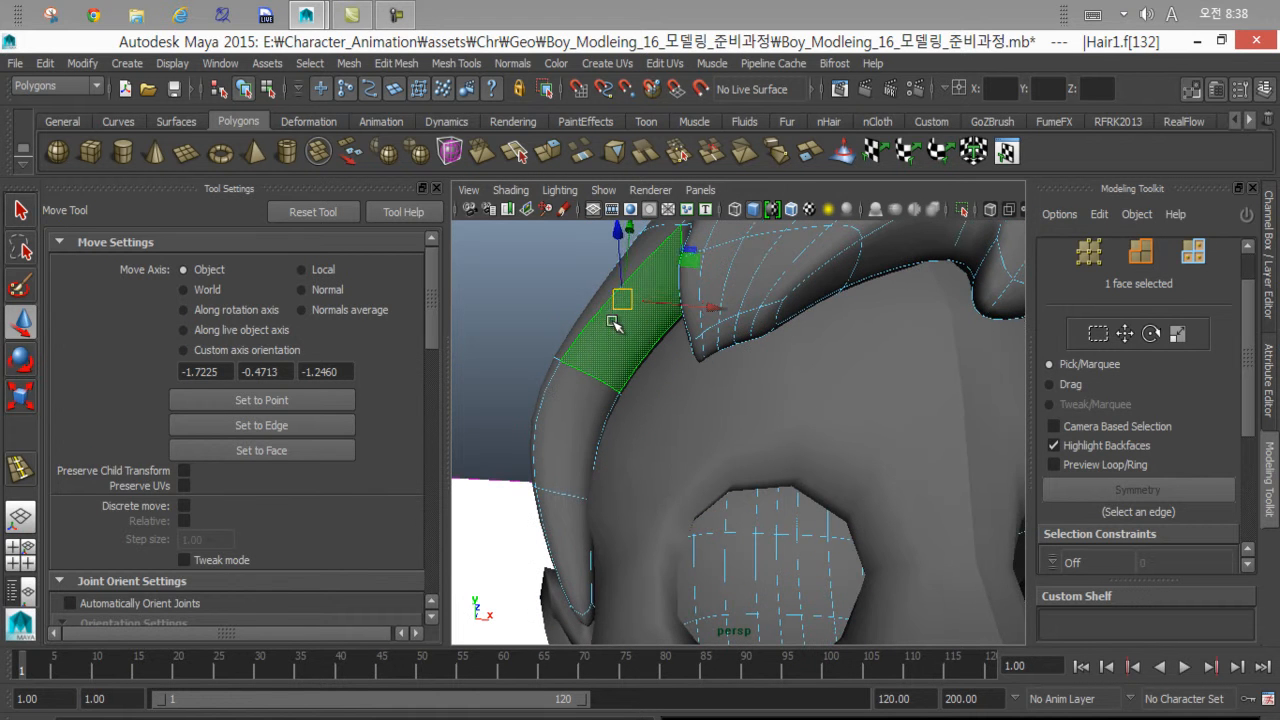
{"action": "key", "text": "r"}
{"action": "left_click_drag", "start_coordinate": [621, 278], "coordinate": [622, 287], "text": "alt"}
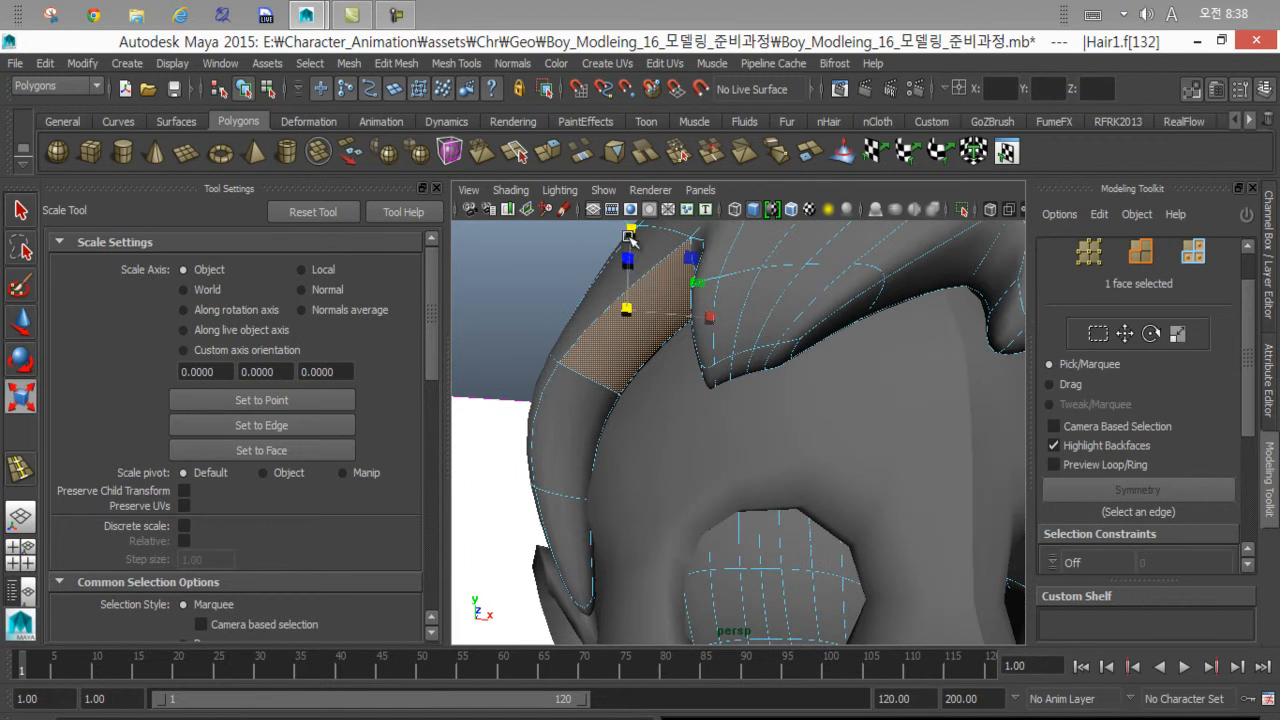
{"action": "right_click_drag", "start_coordinate": [606, 280], "coordinate": [601, 302]}
{"action": "left_click", "coordinate": [604, 283]}
{"action": "mouse_move", "coordinate": [603, 284]}
{"action": "left_mouse_down", "text": "alt"}
{"action": "mouse_move", "coordinate": [575, 292]}
{"action": "mouse_move", "coordinate": [600, 273]}
{"action": "left_mouse_up", "text": "alt"}
{"action": "key", "text": "w"}
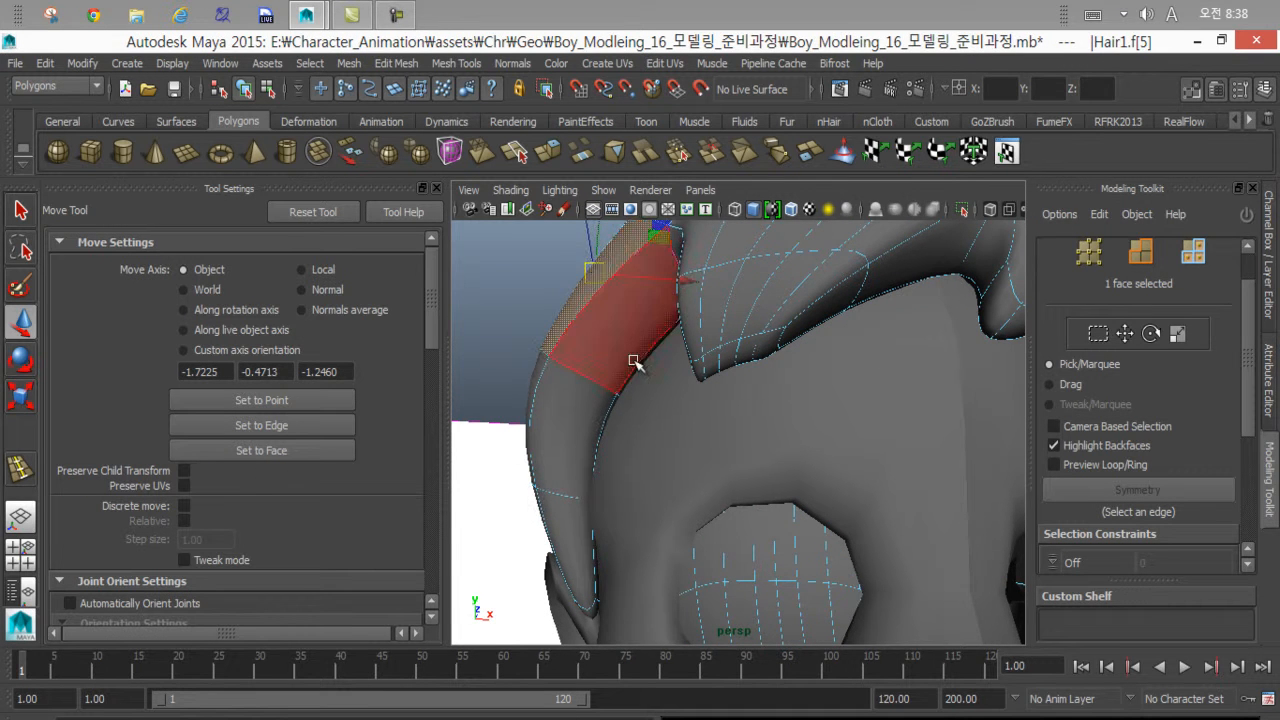
{"action": "right_click_drag", "start_coordinate": [634, 363], "coordinate": [566, 320], "text": "alt"}
{"action": "left_click_drag", "start_coordinate": [566, 320], "coordinate": [640, 356], "text": "alt"}
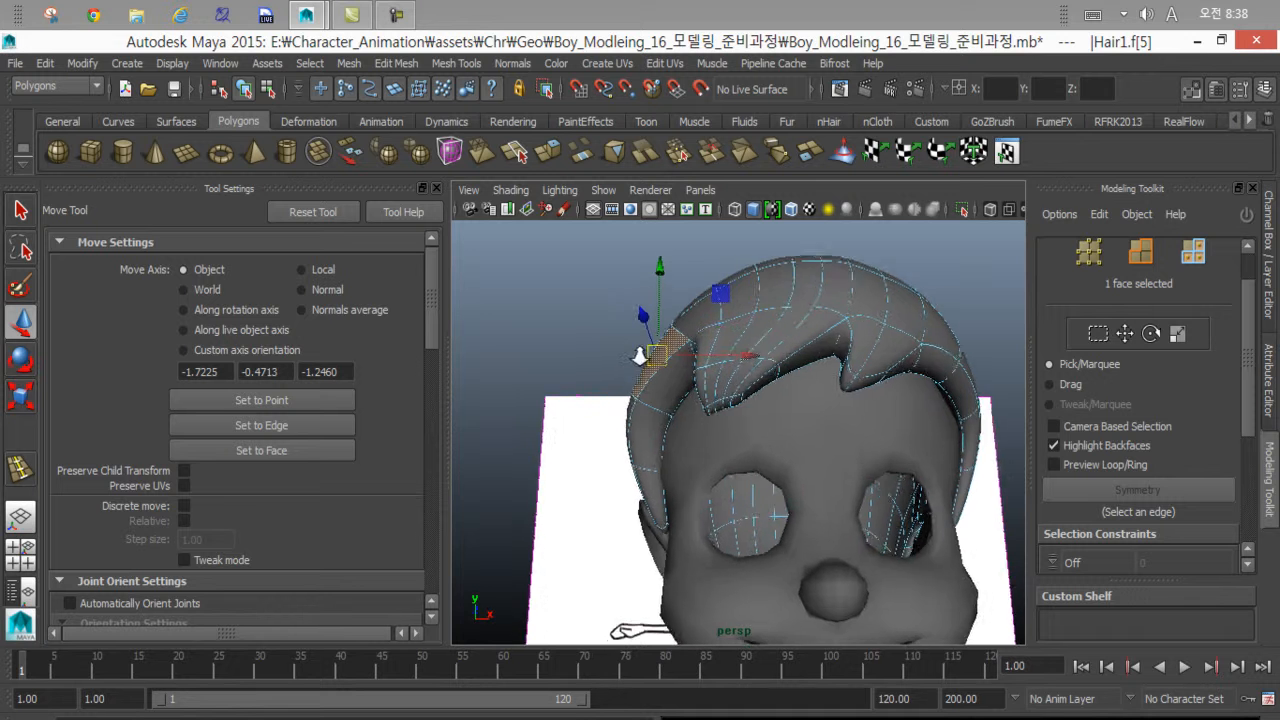
Inspect the hair faces on the opposite temple and crown from the front and side.
{"action": "left_click_drag", "start_coordinate": [620, 403], "coordinate": [835, 400], "text": "alt"}
{"action": "left_click", "coordinate": [615, 407]}
{"action": "left_click", "coordinate": [611, 420]}
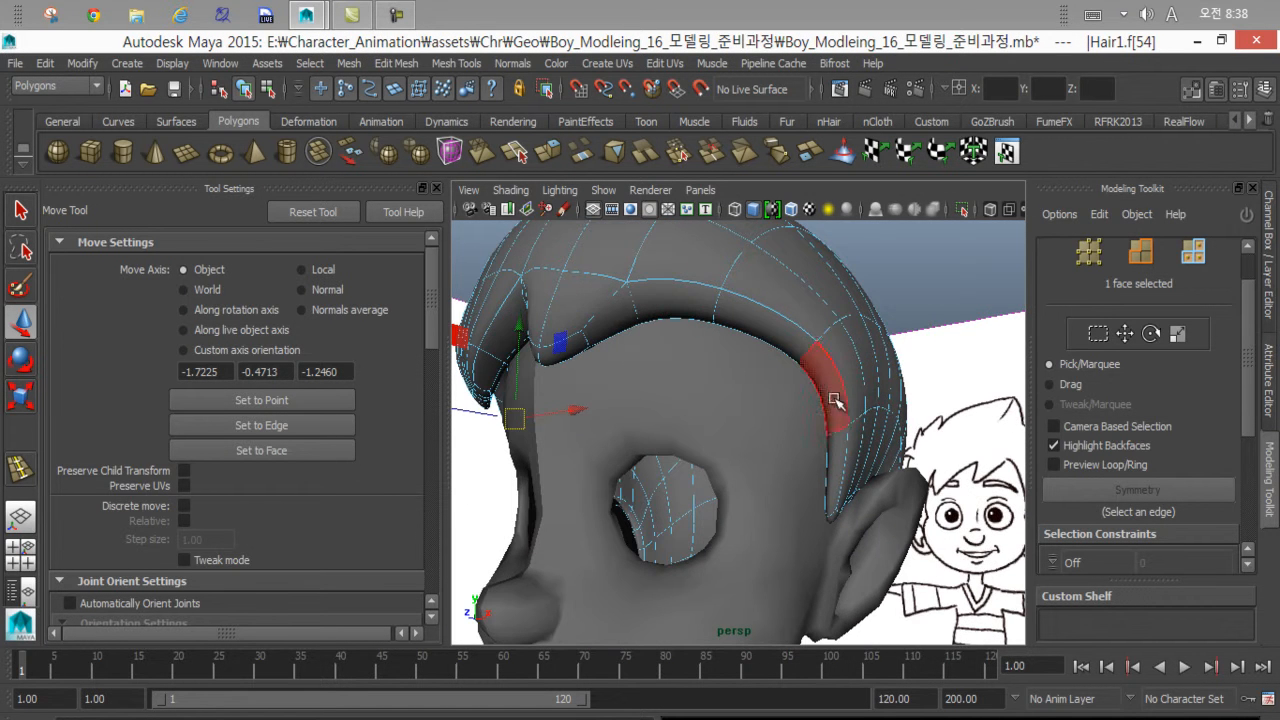
{"action": "left_click", "coordinate": [848, 366]}
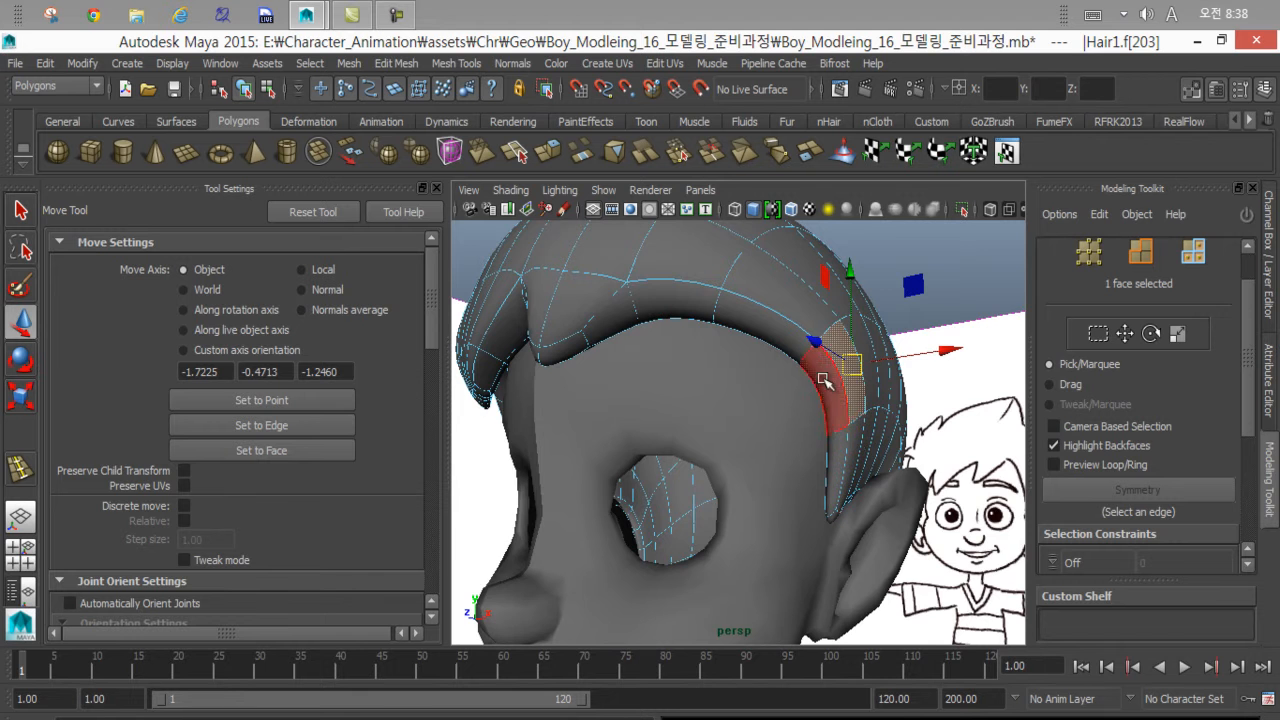
{"action": "left_click_drag", "start_coordinate": [806, 388], "coordinate": [877, 363], "text": "alt"}
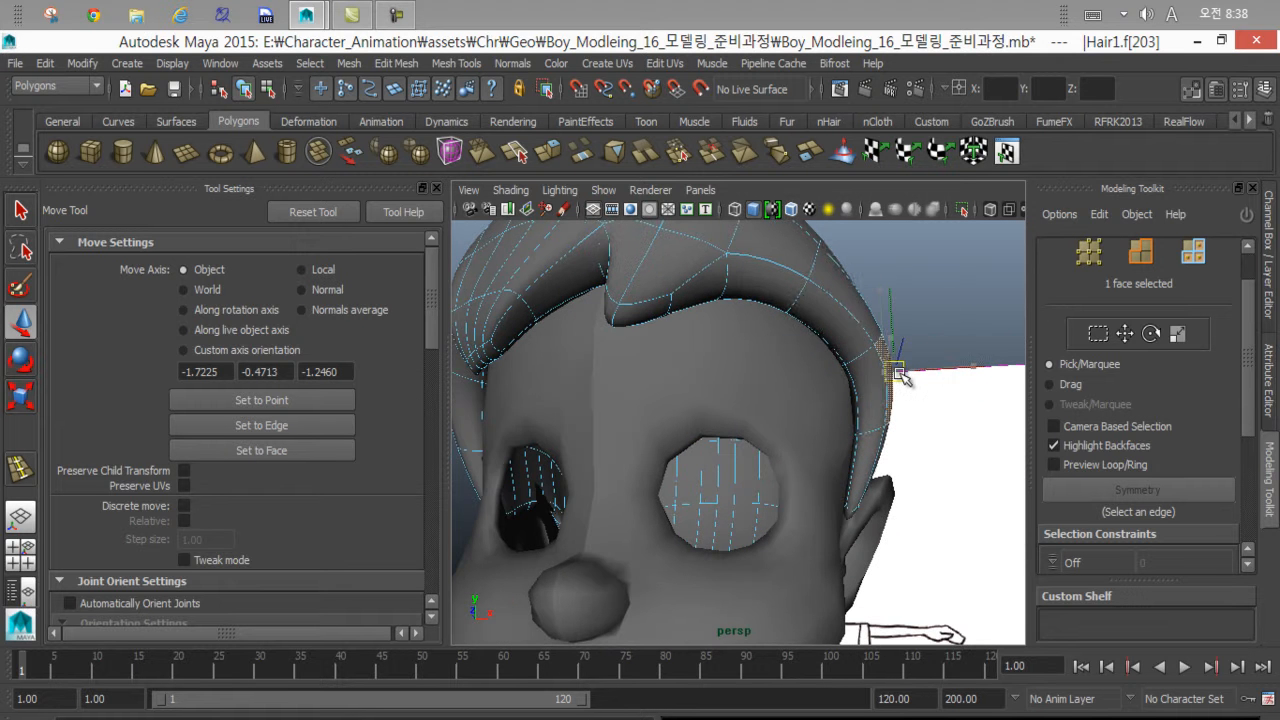
{"action": "left_click_drag", "start_coordinate": [829, 266], "coordinate": [867, 282], "text": "alt"}
{"action": "left_click", "coordinate": [866, 280]}
{"action": "scroll", "coordinate": [694, 289], "scroll_direction": "down", "scroll_amount": 6}
{"action": "left_click_drag", "start_coordinate": [694, 289], "coordinate": [790, 343], "text": "alt"}
{"action": "left_click_drag", "start_coordinate": [838, 388], "coordinate": [805, 362], "text": "alt"}
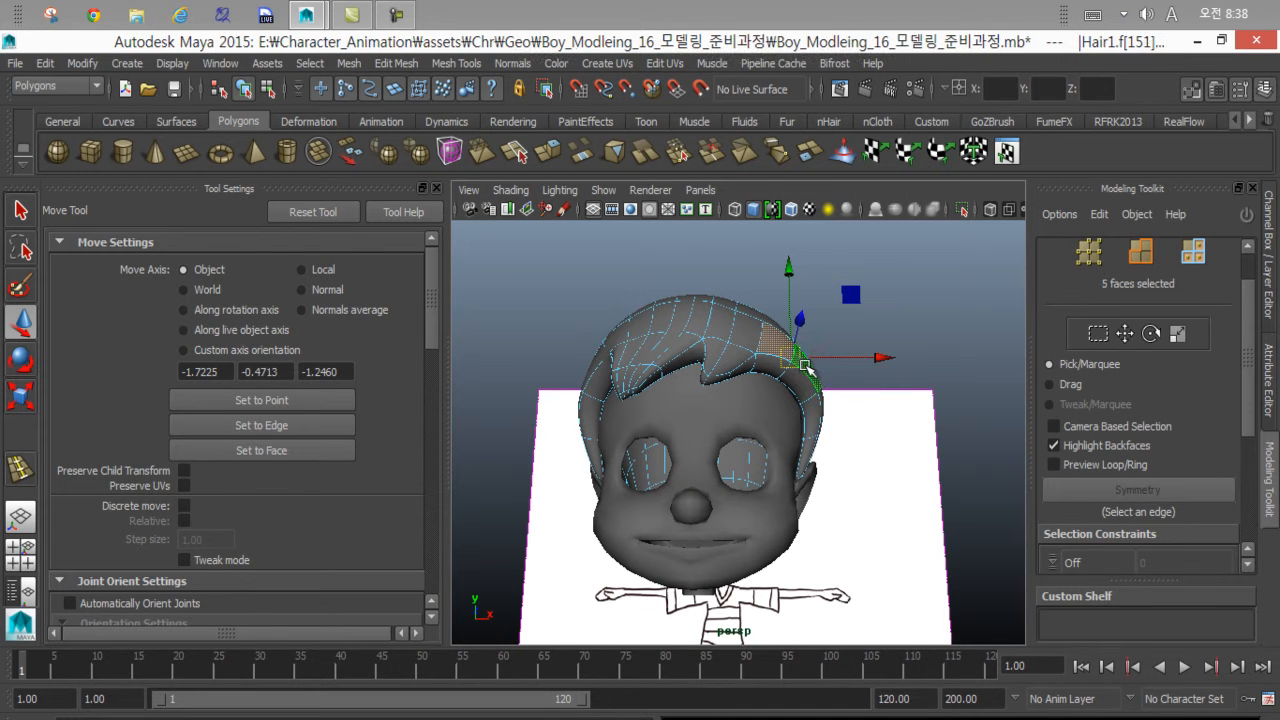
{"action": "left_click", "coordinate": [811, 366]}
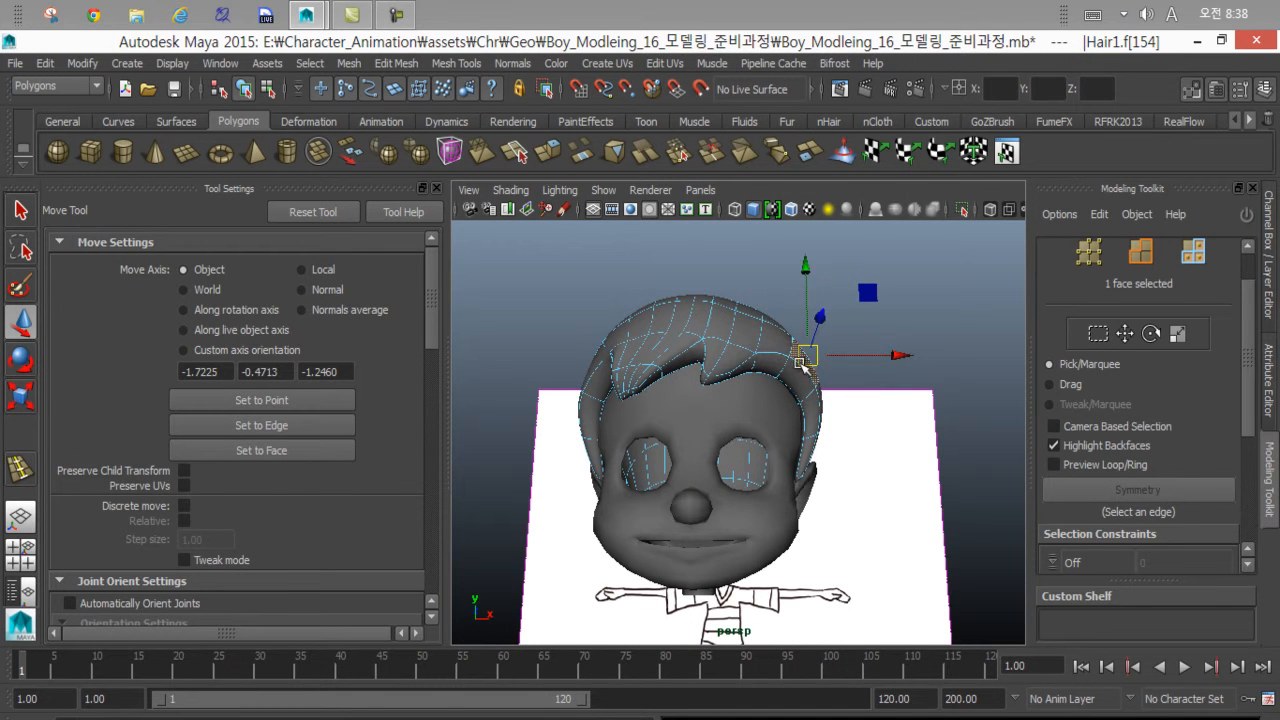
{"action": "left_click_drag", "start_coordinate": [771, 410], "coordinate": [706, 351], "text": "alt"}
{"action": "scroll", "coordinate": [689, 349], "scroll_direction": "up", "scroll_amount": 4}
{"action": "mouse_move", "coordinate": [650, 387]}
{"action": "left_mouse_down", "text": "alt"}
{"action": "mouse_move", "coordinate": [724, 407]}
{"action": "mouse_move", "coordinate": [615, 398]}
{"action": "mouse_move", "coordinate": [660, 410]}
{"action": "left_mouse_up", "text": "alt"}
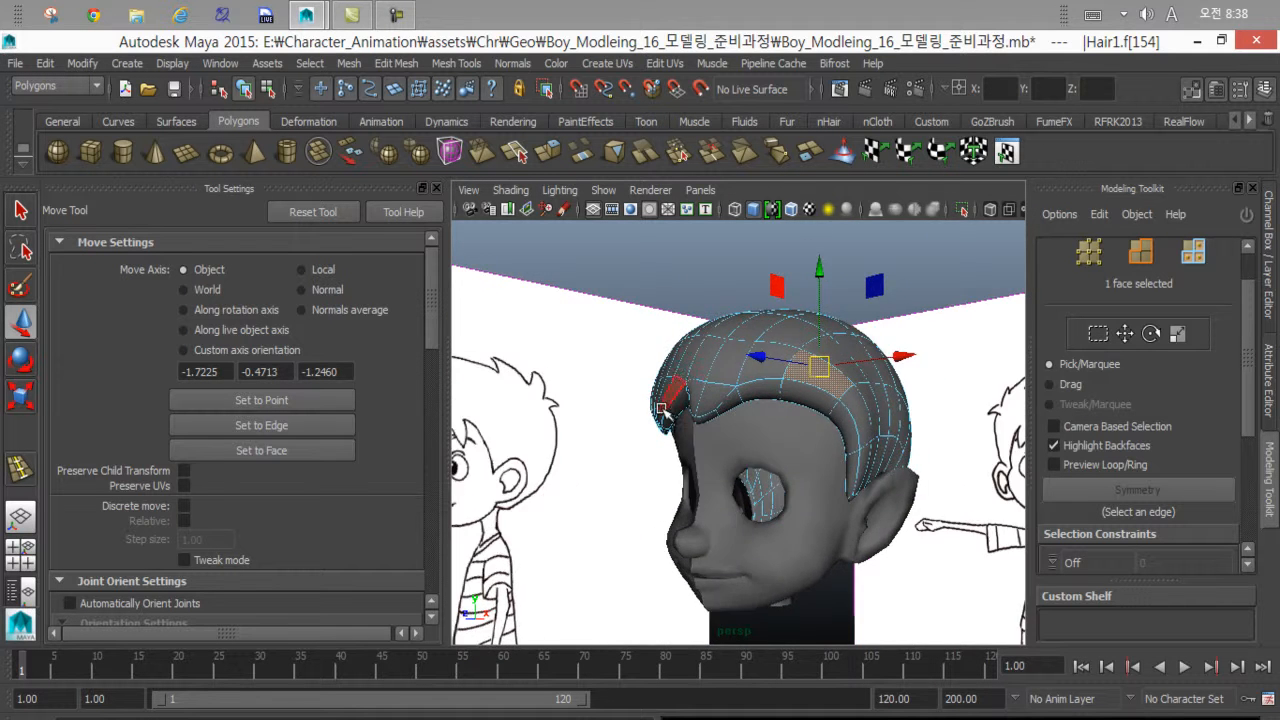
Compare the hair with the front-view sketch using wireframe and shaded display.
{"action": "key", "text": "space"}
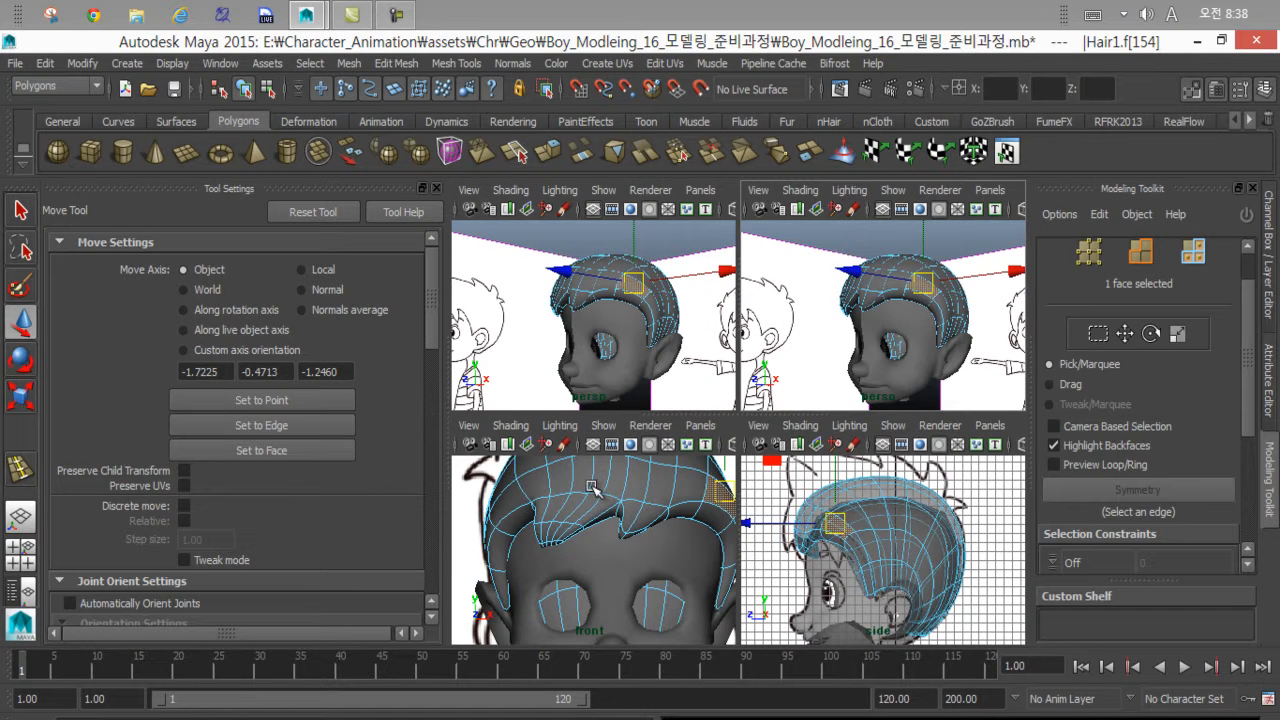
{"action": "key", "text": "4"}
{"action": "key", "text": "5"}
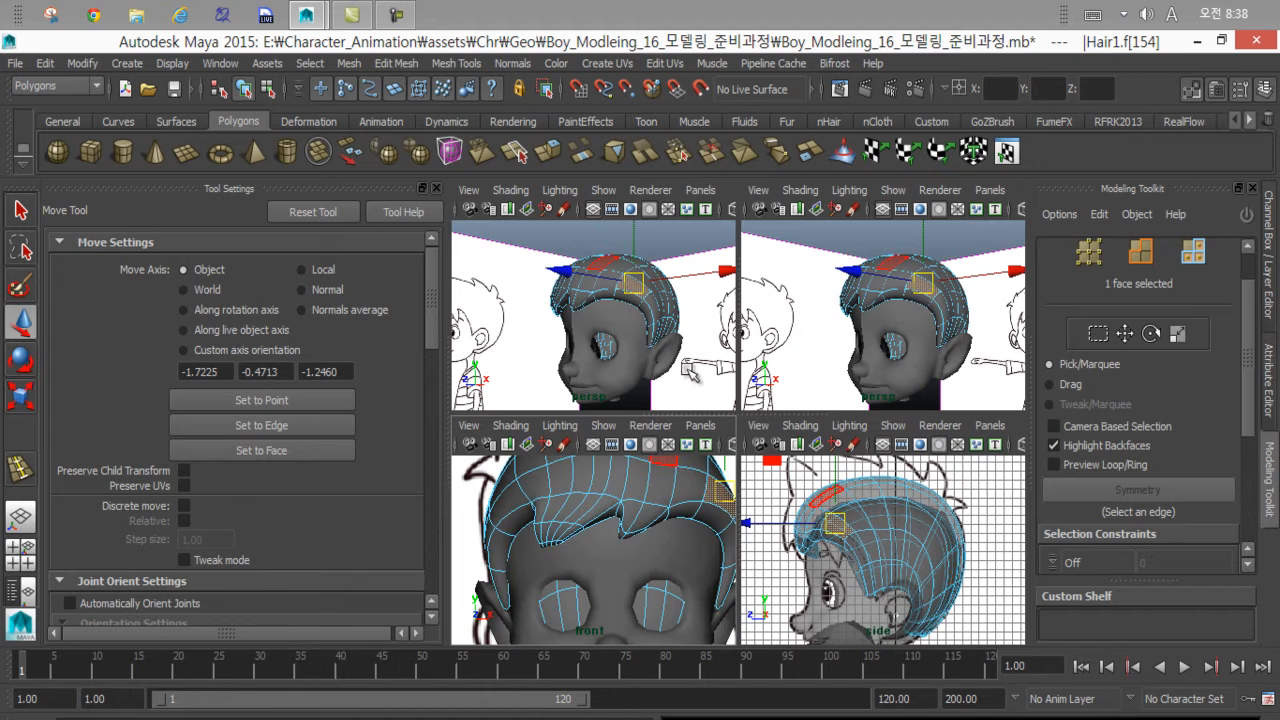
{"action": "key", "text": "space"}
Turn off the smooth preview and extrude the hairline face above the temple outward.
{"action": "mouse_move", "coordinate": [700, 365]}
{"action": "left_mouse_down", "text": "alt"}
{"action": "mouse_move", "coordinate": [830, 340]}
{"action": "mouse_move", "coordinate": [928, 360]}
{"action": "mouse_move", "coordinate": [806, 376]}
{"action": "mouse_move", "coordinate": [778, 400]}
{"action": "left_mouse_up", "text": "alt"}
{"action": "left_click", "coordinate": [812, 387]}
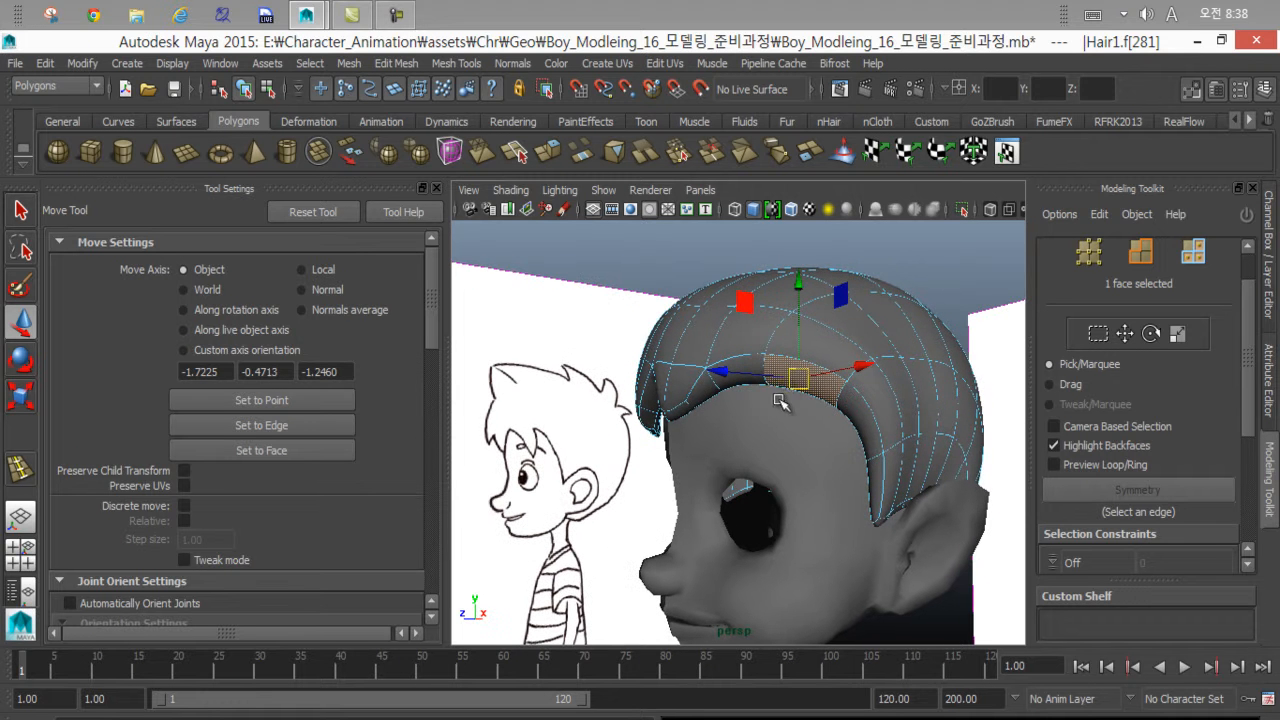
{"action": "key", "text": "1"}
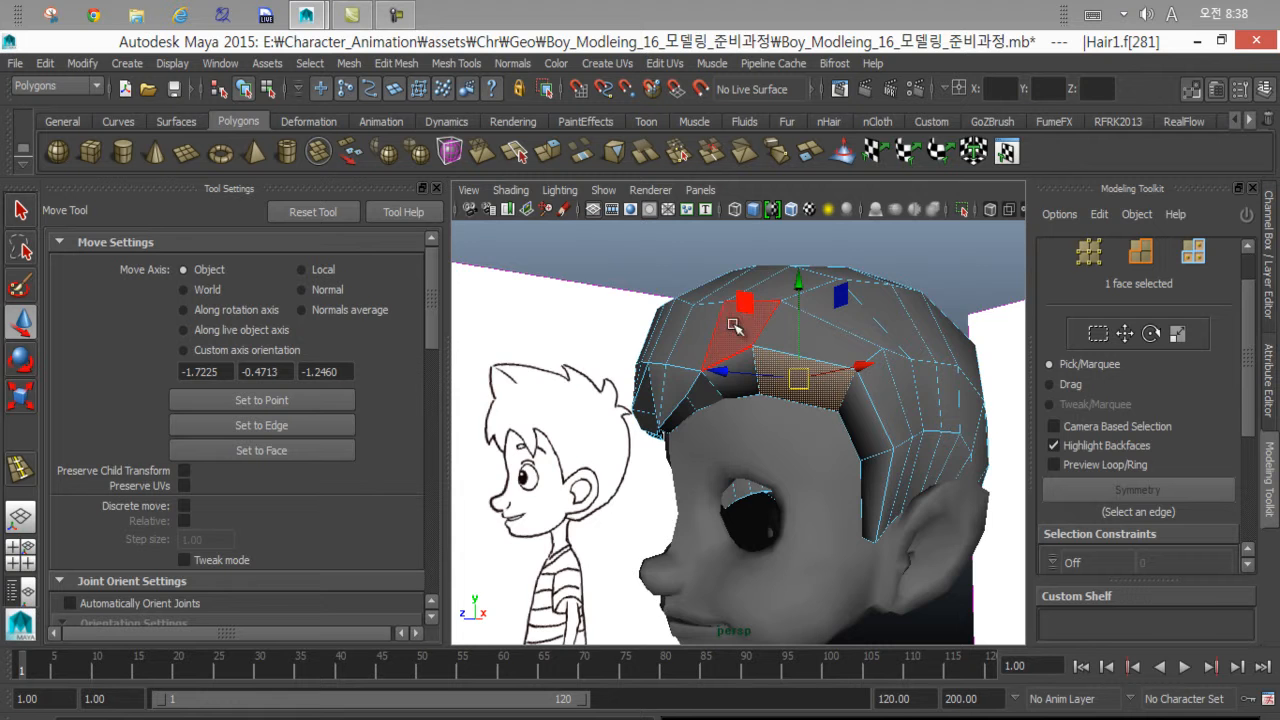
{"action": "left_click_drag", "start_coordinate": [732, 396], "coordinate": [768, 396], "text": "alt"}
{"action": "left_click", "coordinate": [419, 62]}
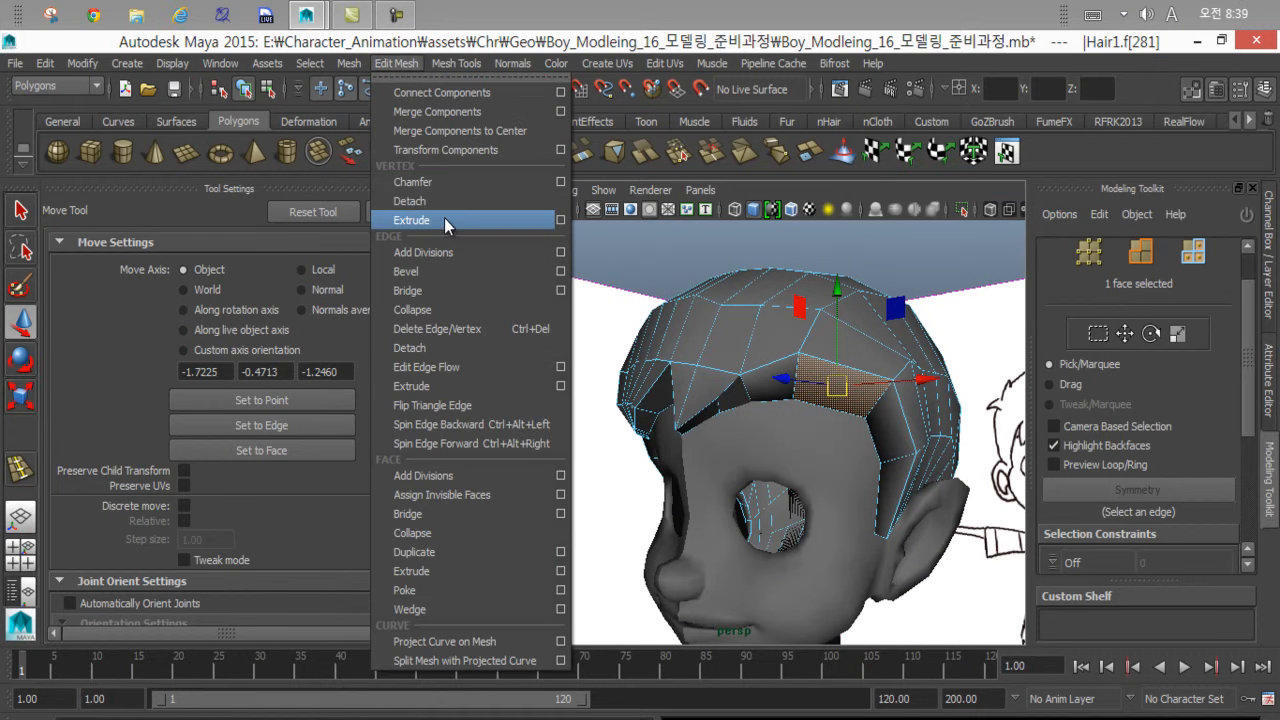
{"action": "left_click", "coordinate": [436, 570]}
{"action": "left_click_drag", "start_coordinate": [603, 423], "coordinate": [770, 412], "text": "alt"}
{"action": "left_click_drag", "start_coordinate": [760, 467], "coordinate": [714, 362], "text": "alt"}
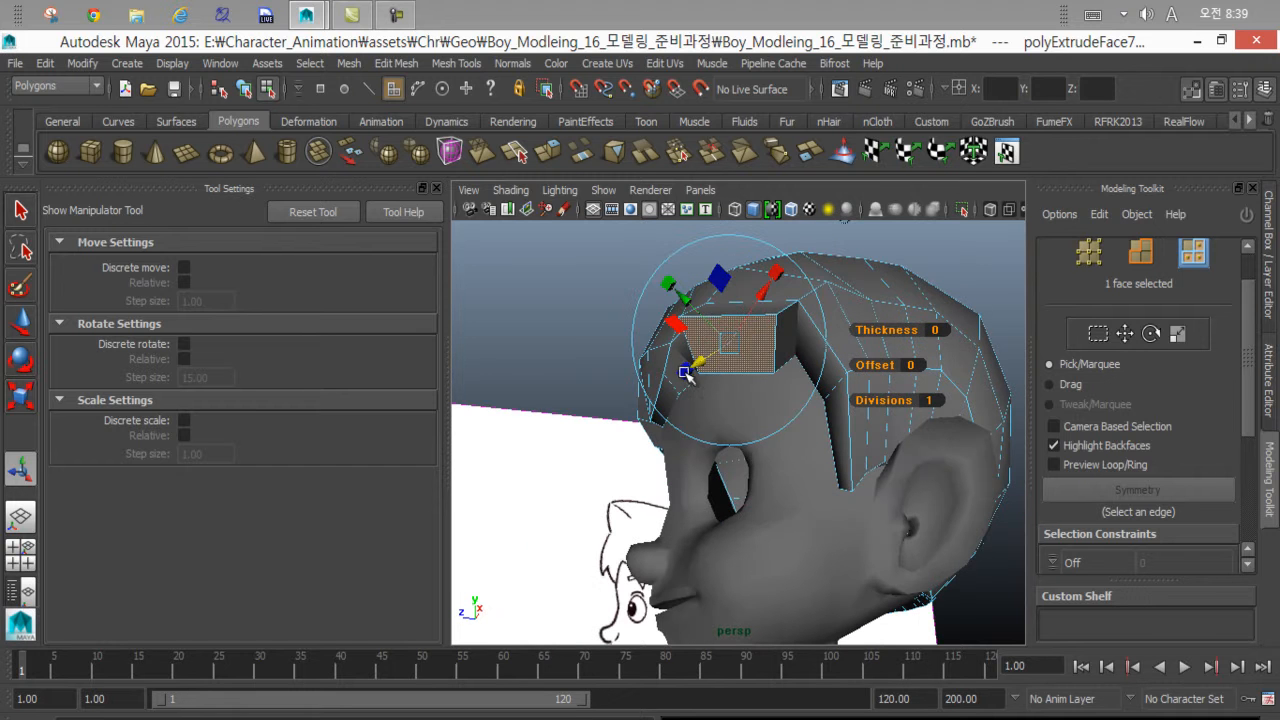
Shrink the extruded end face into a narrow tip and move it down toward the temple as a new strand.
{"action": "left_click", "coordinate": [686, 372]}
{"action": "left_click_drag", "start_coordinate": [779, 272], "coordinate": [748, 308]}
{"action": "left_click_drag", "start_coordinate": [673, 285], "coordinate": [880, 445]}
{"action": "key", "text": "w"}
{"action": "left_click", "coordinate": [914, 462]}
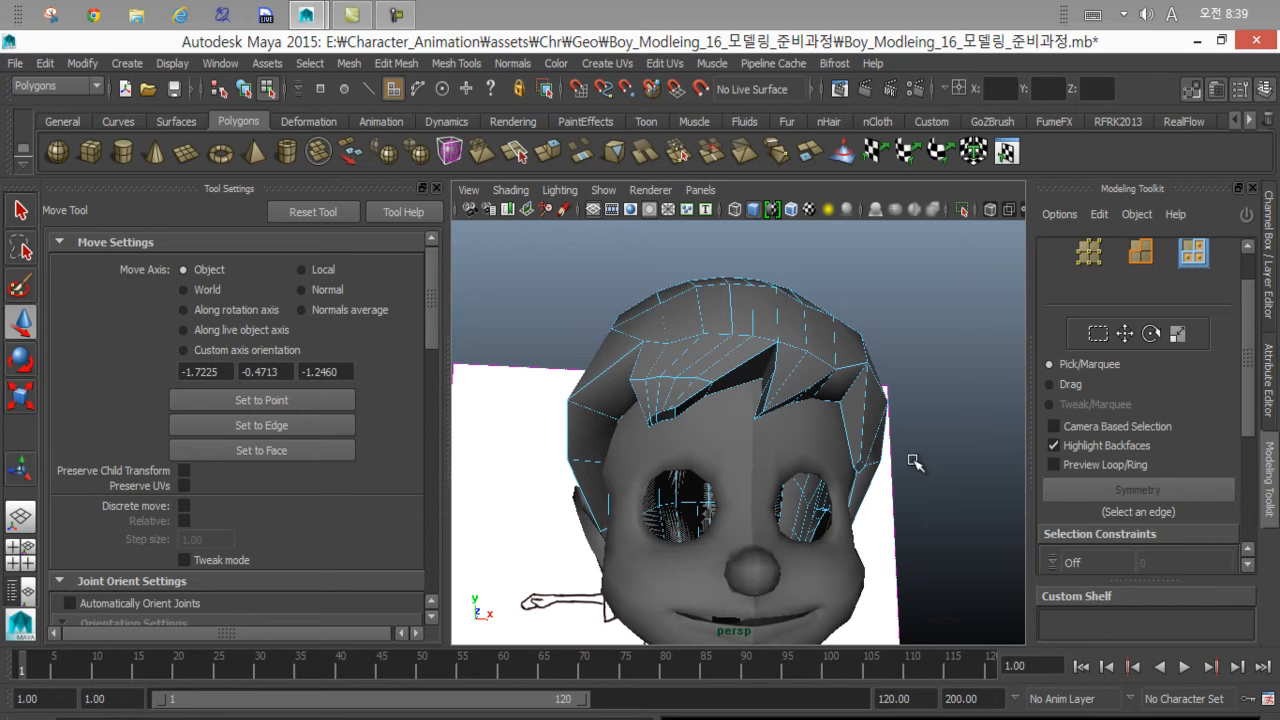
{"action": "left_click", "coordinate": [879, 453]}
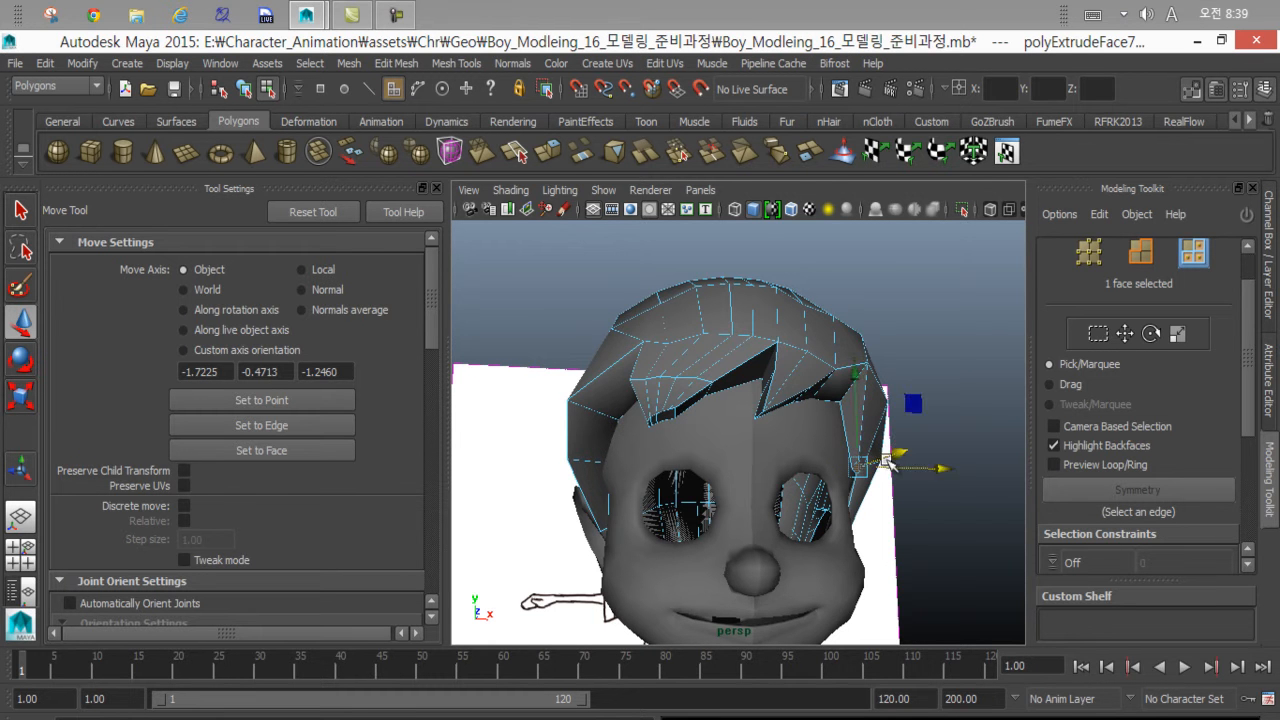
{"action": "left_click_drag", "start_coordinate": [888, 463], "coordinate": [697, 465], "text": "alt"}
{"action": "left_click_drag", "start_coordinate": [775, 441], "coordinate": [802, 458]}
Insert an edge loop across the middle of the new temple strand and scale it wider.
{"action": "left_click", "coordinate": [400, 63]}
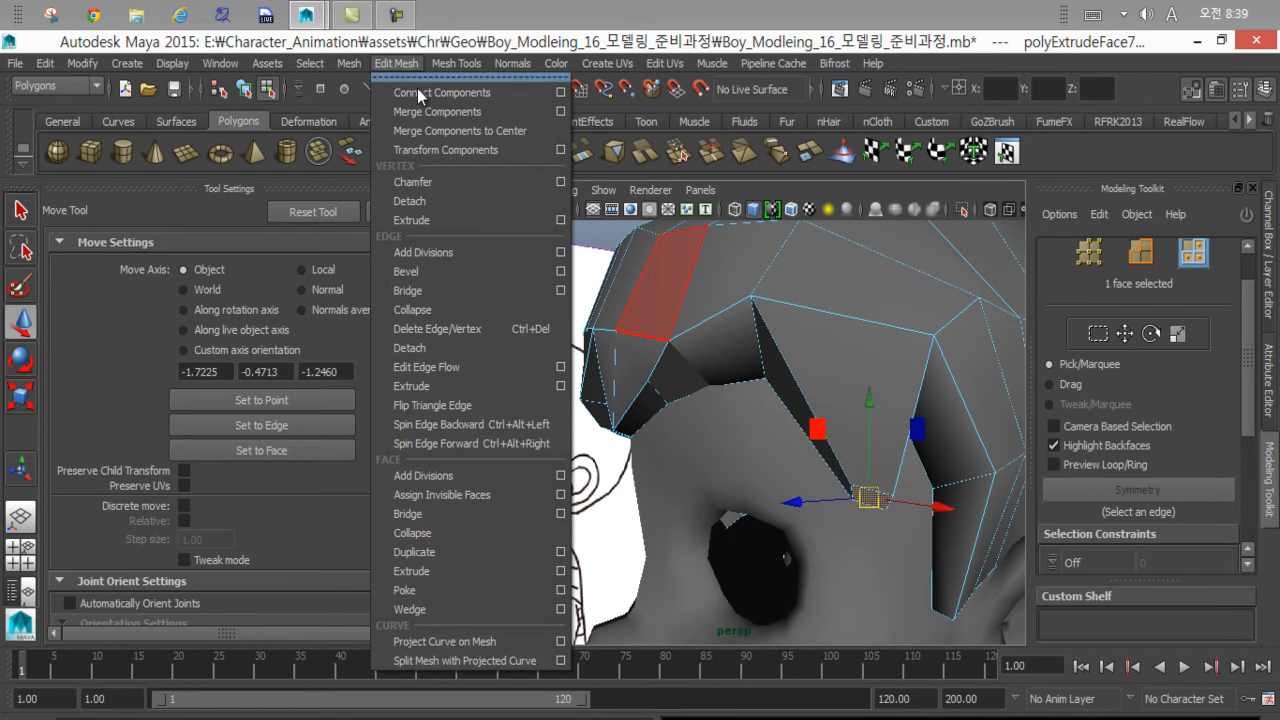
{"action": "mouse_move", "coordinate": [456, 63]}
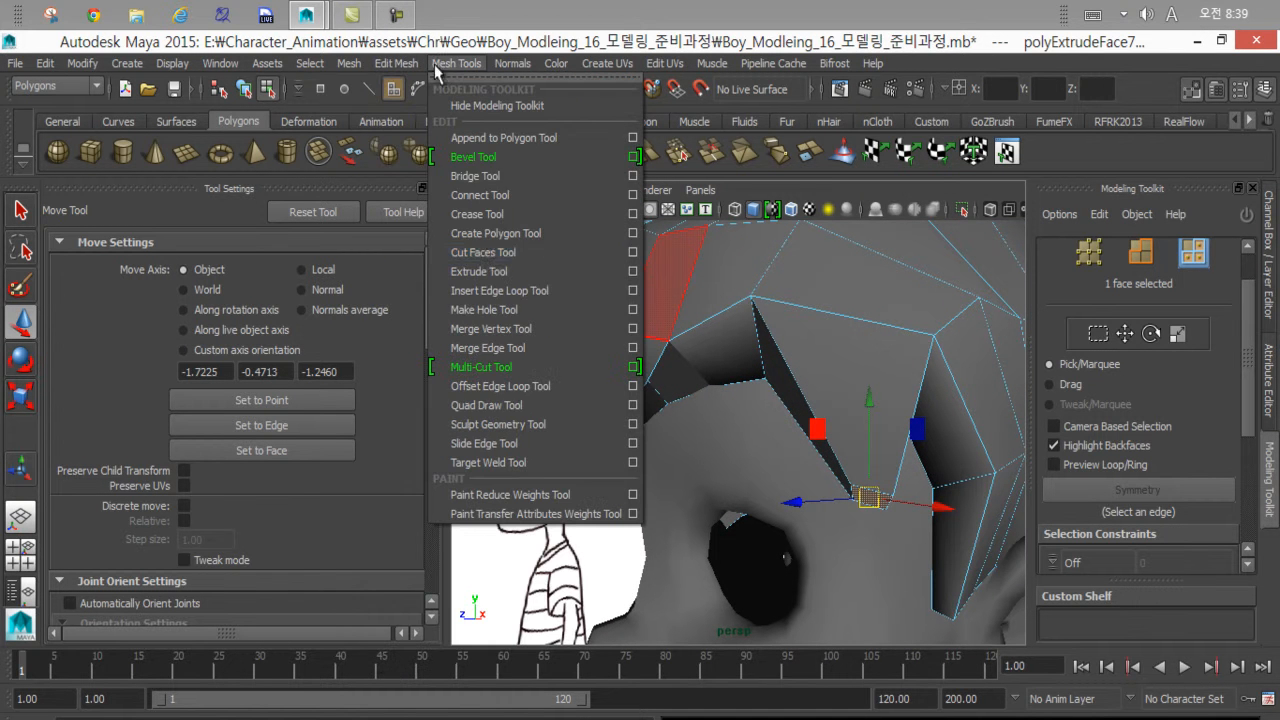
{"action": "left_click", "coordinate": [505, 290]}
{"action": "left_click_drag", "start_coordinate": [817, 417], "coordinate": [680, 399]}
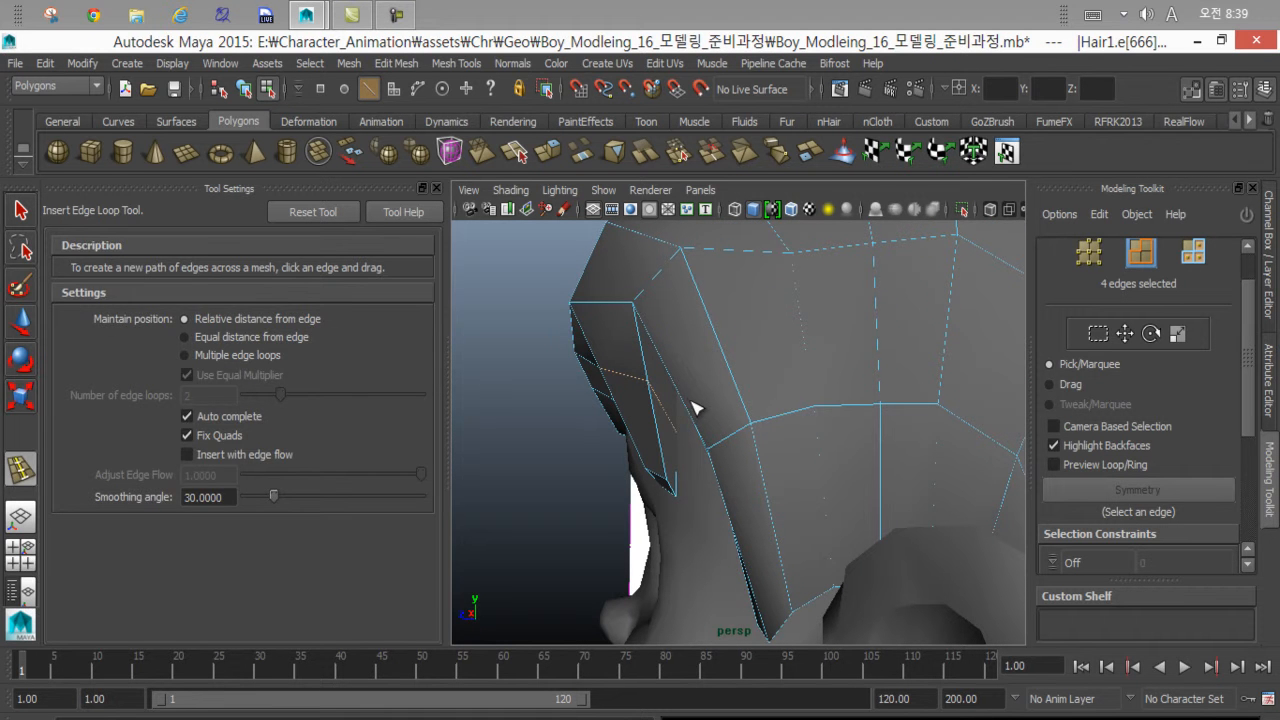
{"action": "key", "text": "r"}
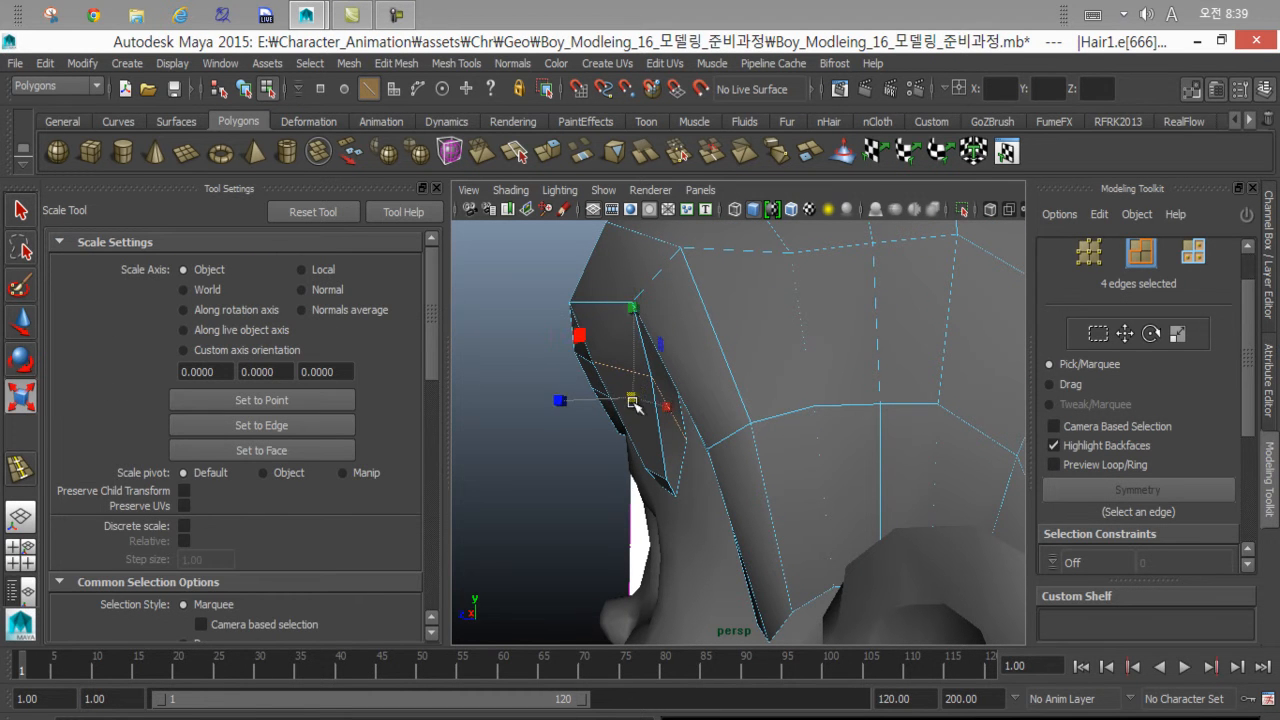
{"action": "key", "text": "w"}
{"action": "left_click_drag", "start_coordinate": [651, 394], "coordinate": [671, 452], "text": "alt"}
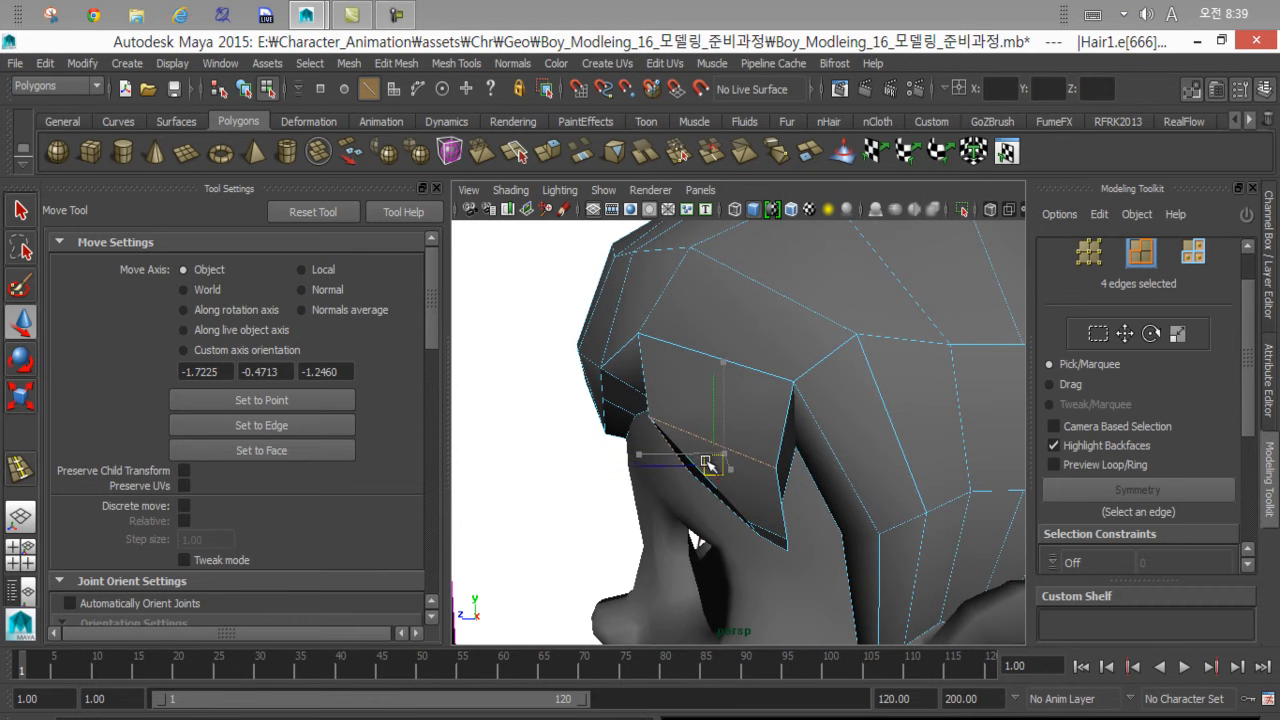
Examine the new temple strand's shape from the side and front of the head.
{"action": "left_click_drag", "start_coordinate": [707, 463], "coordinate": [923, 446], "text": "alt"}
{"action": "right_click_drag", "start_coordinate": [923, 446], "coordinate": [754, 409], "text": "alt"}
{"action": "left_click_drag", "start_coordinate": [754, 409], "coordinate": [672, 420], "text": "alt"}
{"action": "right_click_drag", "start_coordinate": [672, 420], "coordinate": [748, 444], "text": "alt"}
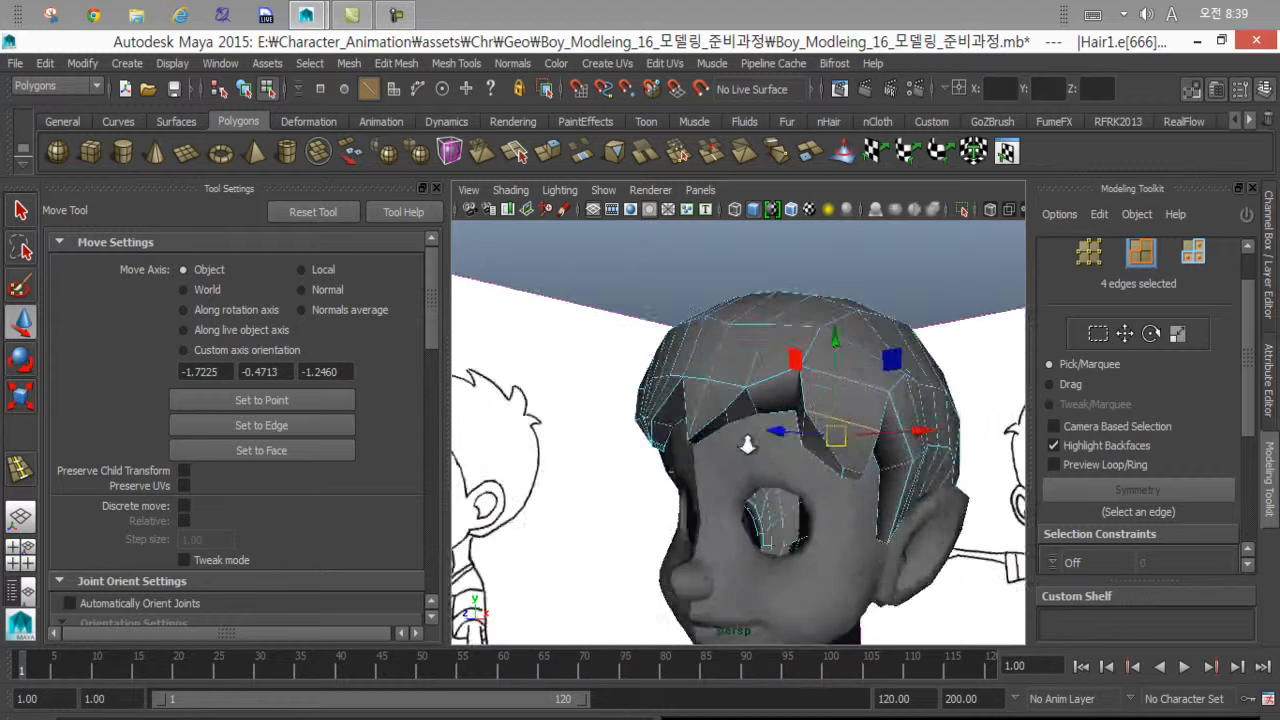
{"action": "left_click_drag", "start_coordinate": [748, 444], "coordinate": [664, 434], "text": "alt"}
{"action": "right_click_drag", "start_coordinate": [664, 434], "coordinate": [697, 437], "text": "alt"}
{"action": "left_click_drag", "start_coordinate": [697, 437], "coordinate": [831, 468], "text": "alt"}
Select the edge loop across the middle of the temple strand and rotate it to tilt the strand's cross-section.
{"action": "right_click_drag", "start_coordinate": [865, 465], "coordinate": [867, 247]}
{"action": "double_click", "coordinate": [868, 483]}
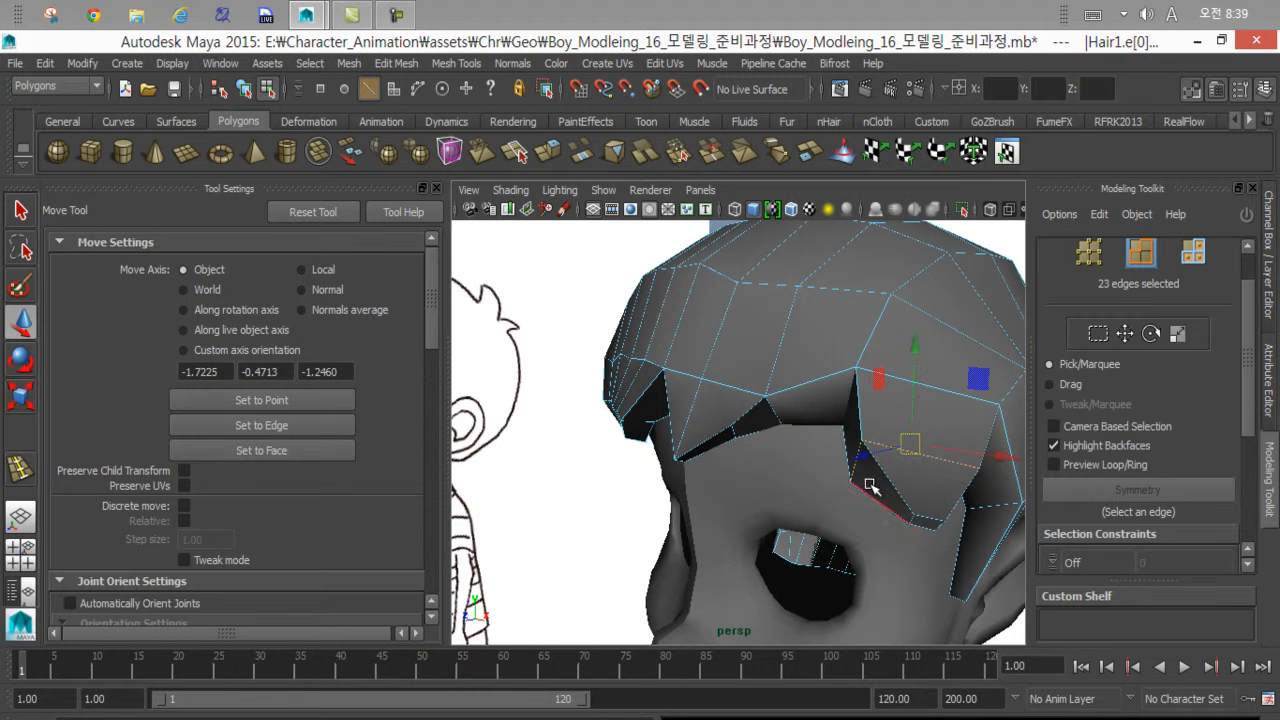
{"action": "left_click", "coordinate": [856, 463]}
{"action": "mouse_move", "coordinate": [846, 458]}
{"action": "left_mouse_down", "text": "alt"}
{"action": "mouse_move", "coordinate": [806, 466]}
{"action": "mouse_move", "coordinate": [868, 474]}
{"action": "mouse_move", "coordinate": [853, 480]}
{"action": "left_mouse_up", "text": "alt"}
{"action": "left_click_drag", "start_coordinate": [853, 480], "coordinate": [703, 477], "text": "alt"}
{"action": "left_click", "coordinate": [633, 497]}
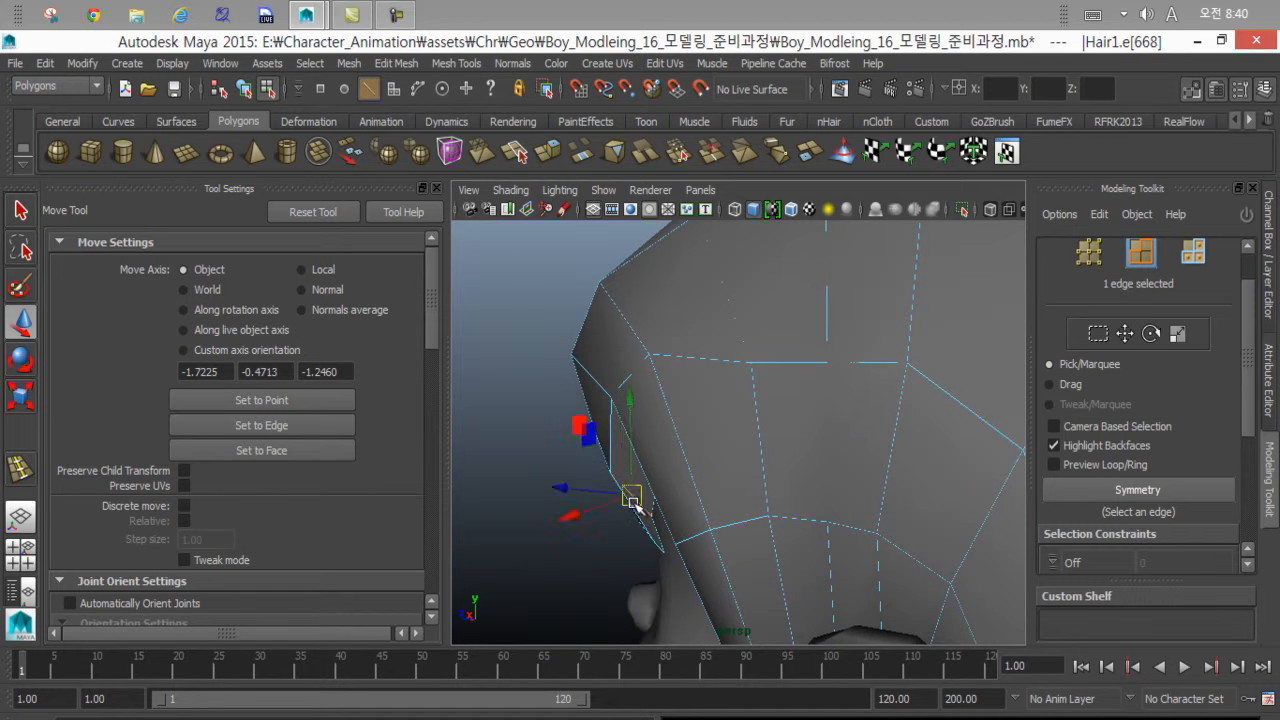
{"action": "left_click_drag", "start_coordinate": [634, 498], "coordinate": [678, 438], "text": "alt"}
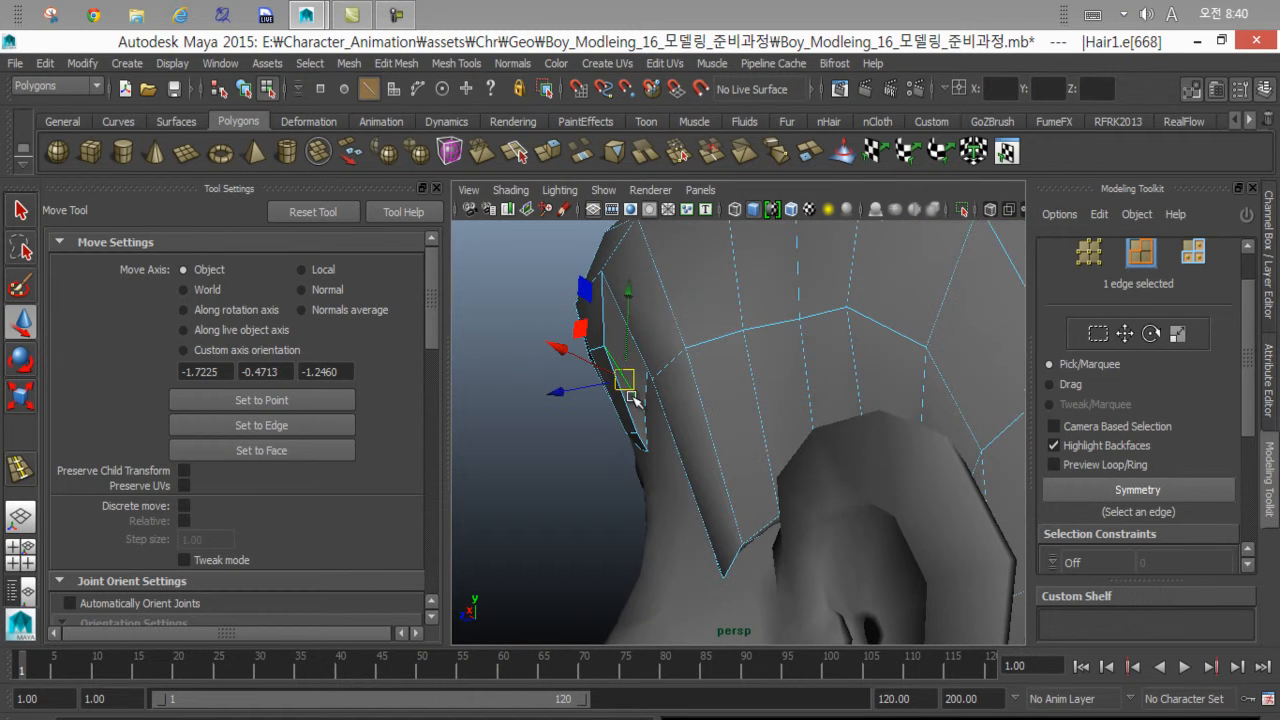
{"action": "key", "text": "e"}
{"action": "left_click", "coordinate": [590, 382]}
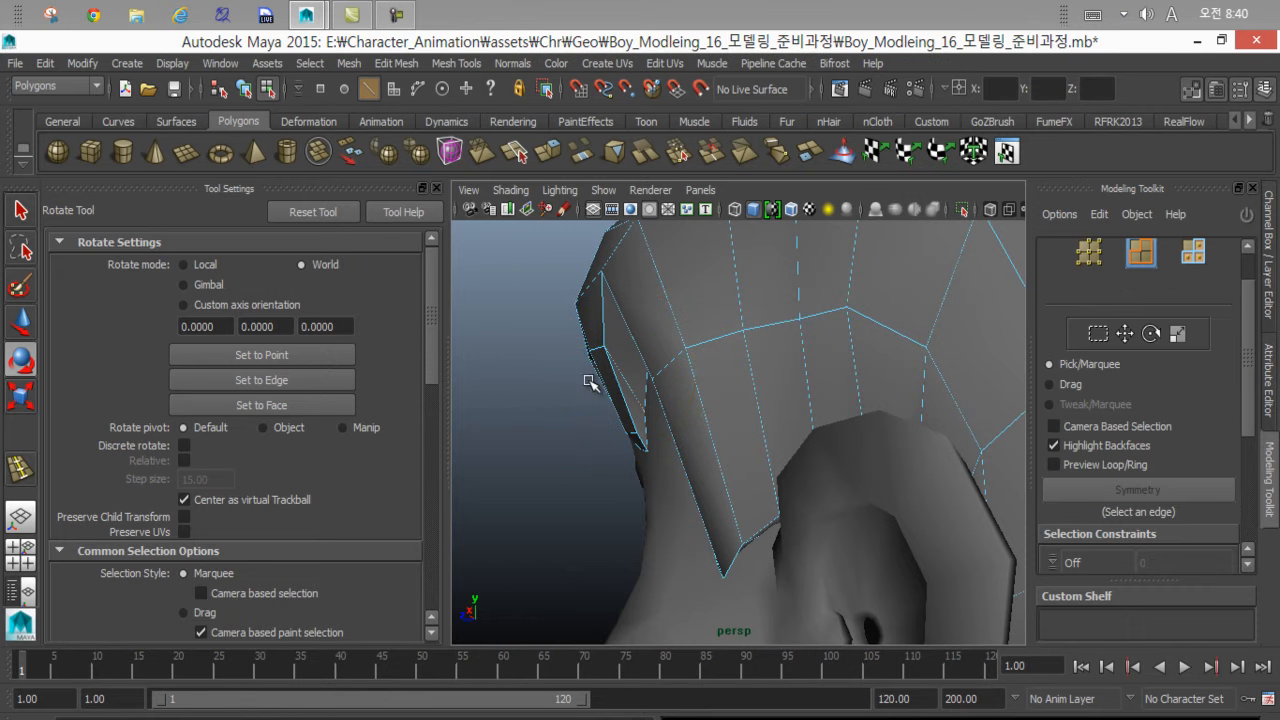
{"action": "double_click", "coordinate": [594, 347]}
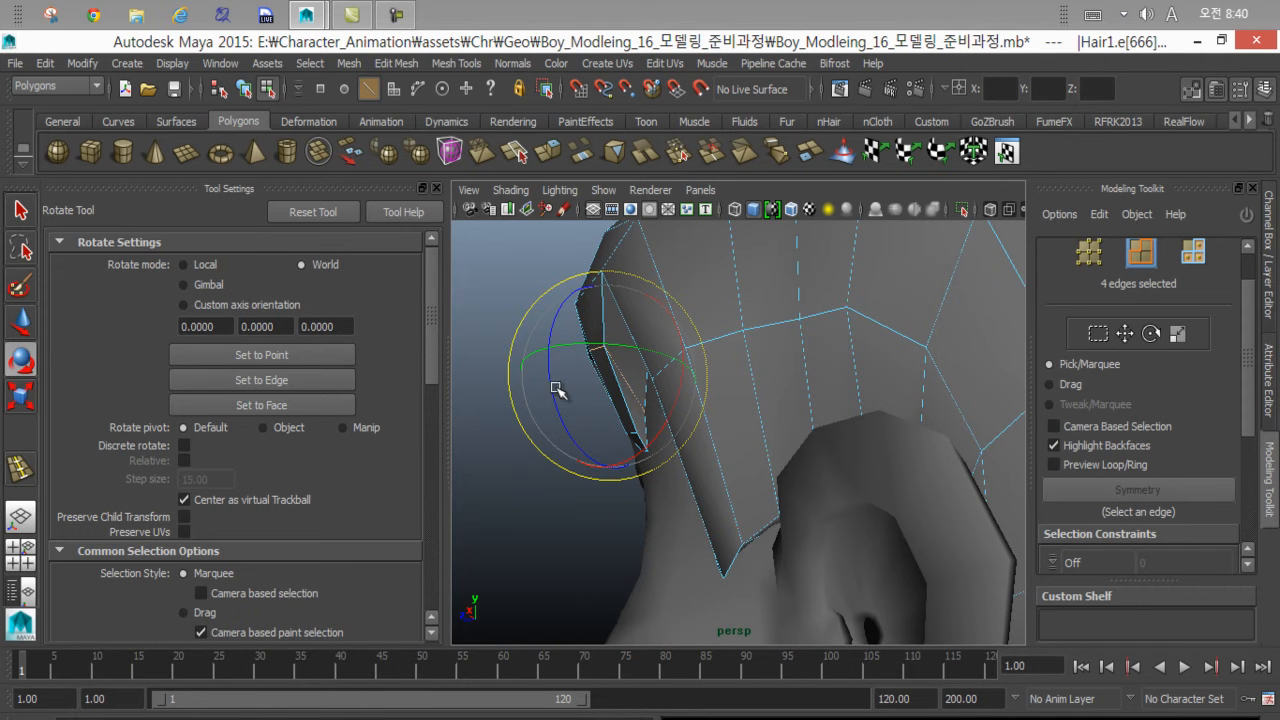
{"action": "left_click_drag", "start_coordinate": [553, 386], "coordinate": [753, 470]}
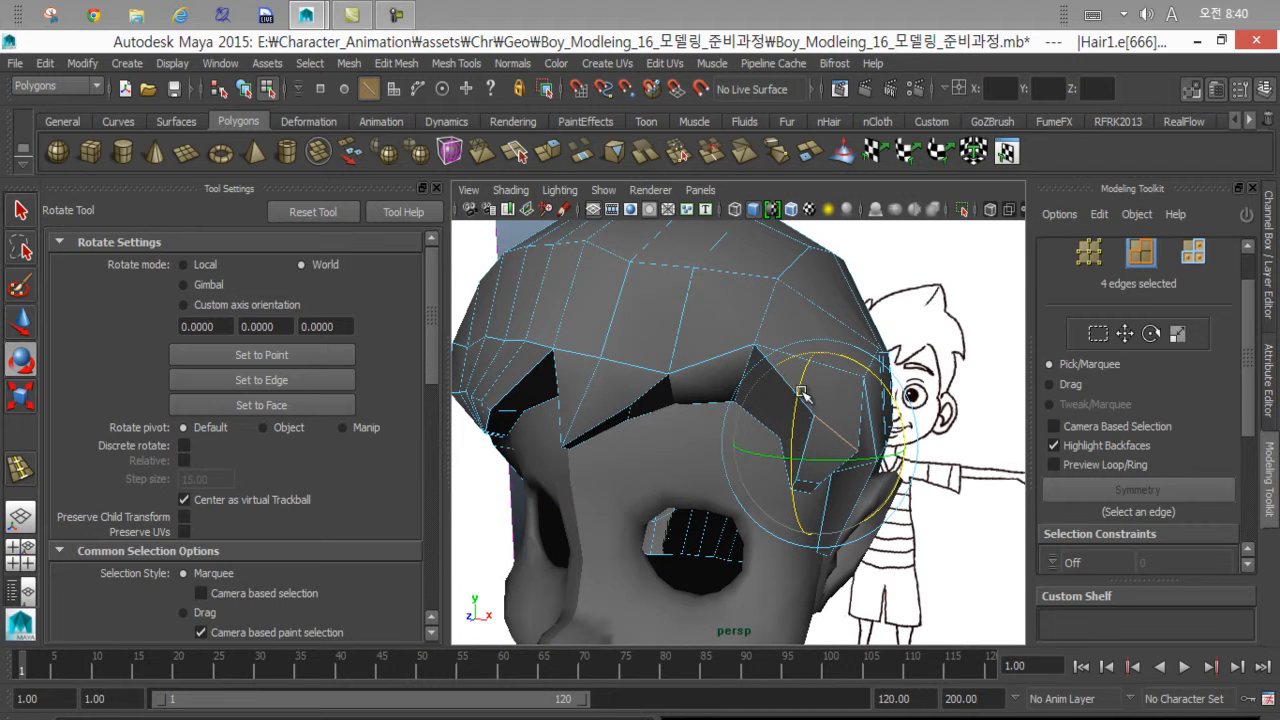
Examine the tilted temple strand in smooth preview from the side and front of the head, and clear the edge selection.
{"action": "mouse_move", "coordinate": [800, 428]}
{"action": "left_mouse_down", "text": "alt"}
{"action": "mouse_move", "coordinate": [642, 432]}
{"action": "mouse_move", "coordinate": [568, 371]}
{"action": "mouse_move", "coordinate": [692, 385]}
{"action": "left_mouse_up", "text": "alt"}
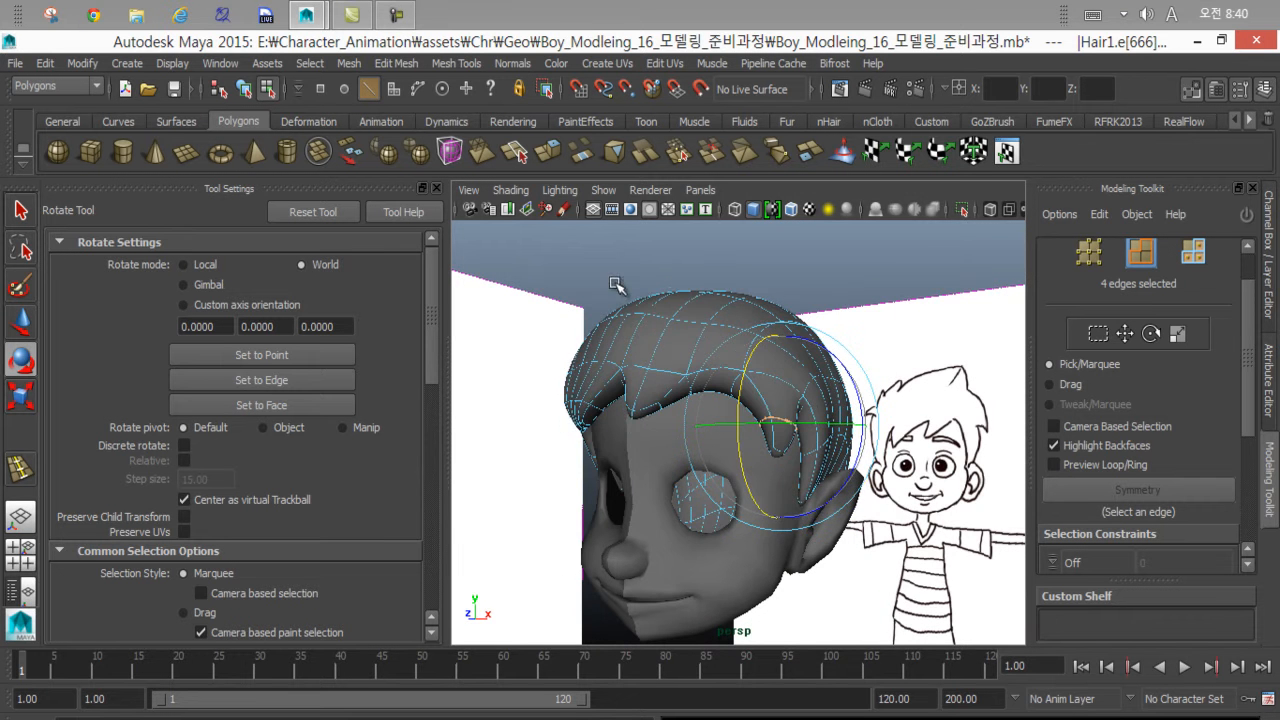
{"action": "mouse_move", "coordinate": [615, 284]}
{"action": "left_mouse_down", "text": "alt"}
{"action": "mouse_move", "coordinate": [698, 285]}
{"action": "mouse_move", "coordinate": [686, 357]}
{"action": "left_mouse_up", "text": "alt"}
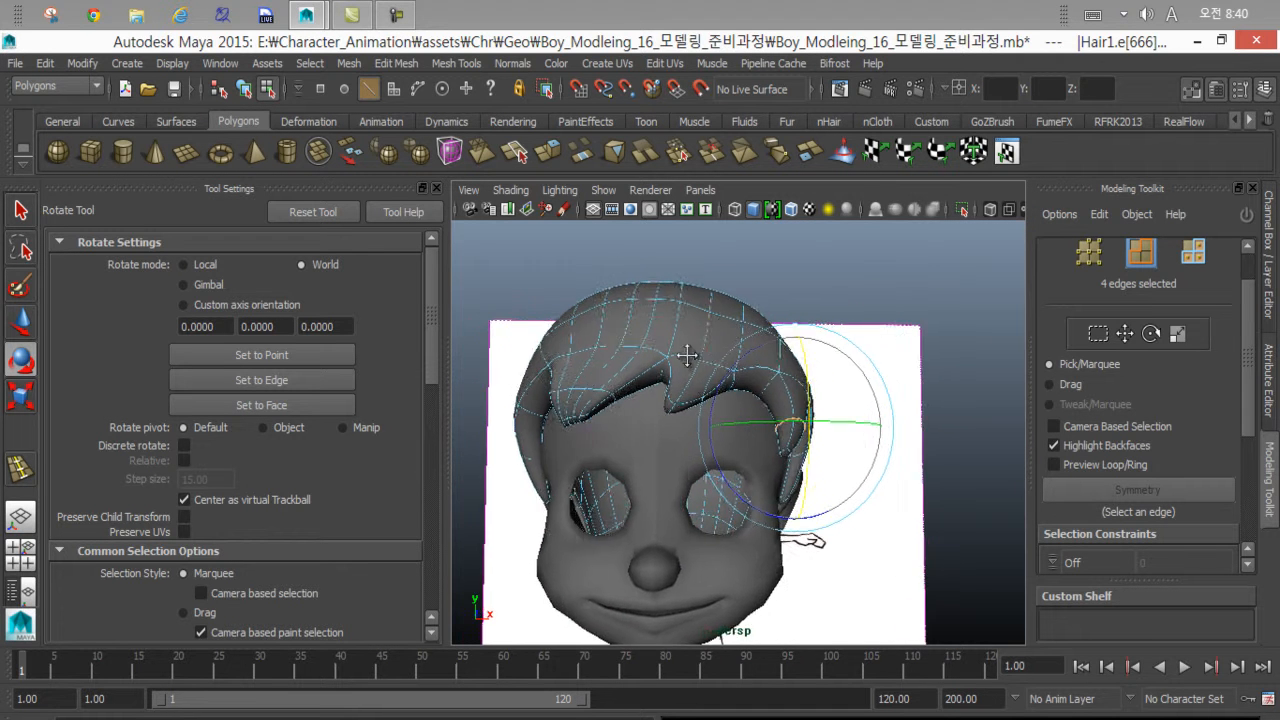
{"action": "right_click_drag", "start_coordinate": [686, 357], "coordinate": [940, 408], "text": "alt"}
{"action": "middle_click_drag", "start_coordinate": [940, 408], "coordinate": [770, 411], "text": "alt"}
{"action": "left_click", "coordinate": [853, 268]}
Select the outer side face just above the temple strand and show the hair mesh without smoothing, with the Move tool active.
{"action": "right_click_drag", "start_coordinate": [719, 295], "coordinate": [727, 328]}
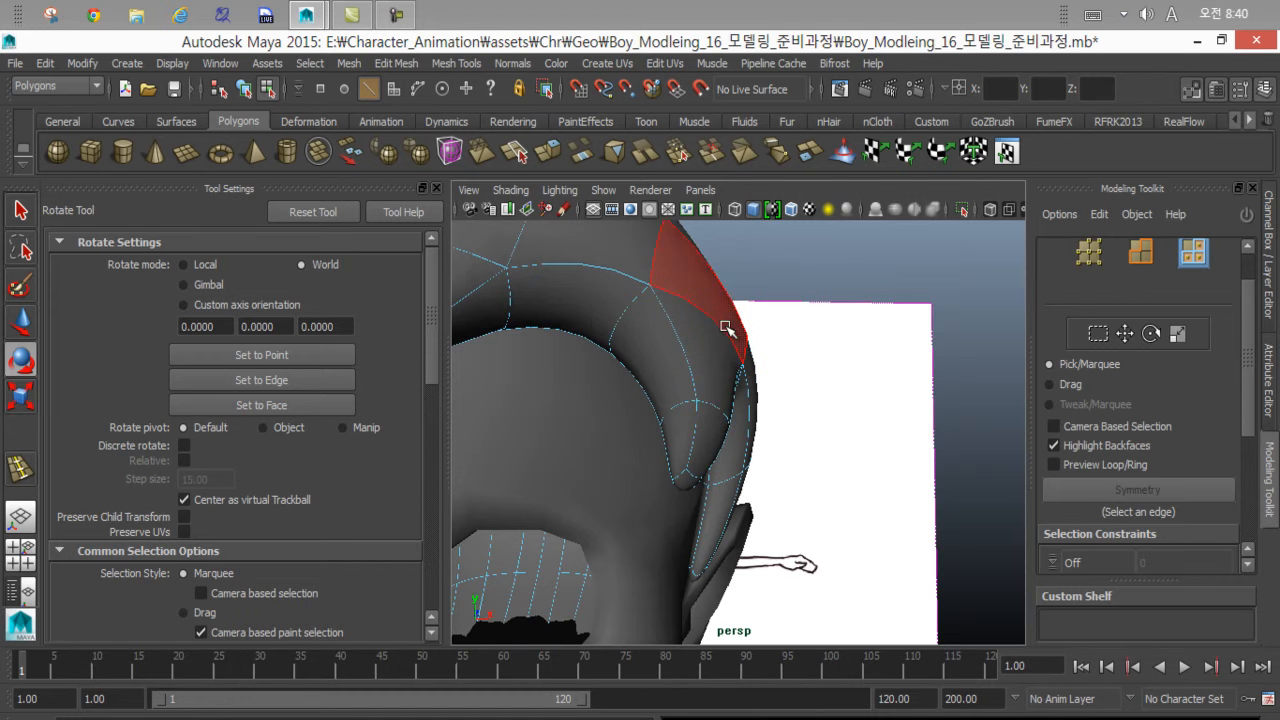
{"action": "left_click", "coordinate": [715, 402]}
{"action": "key", "text": "1"}
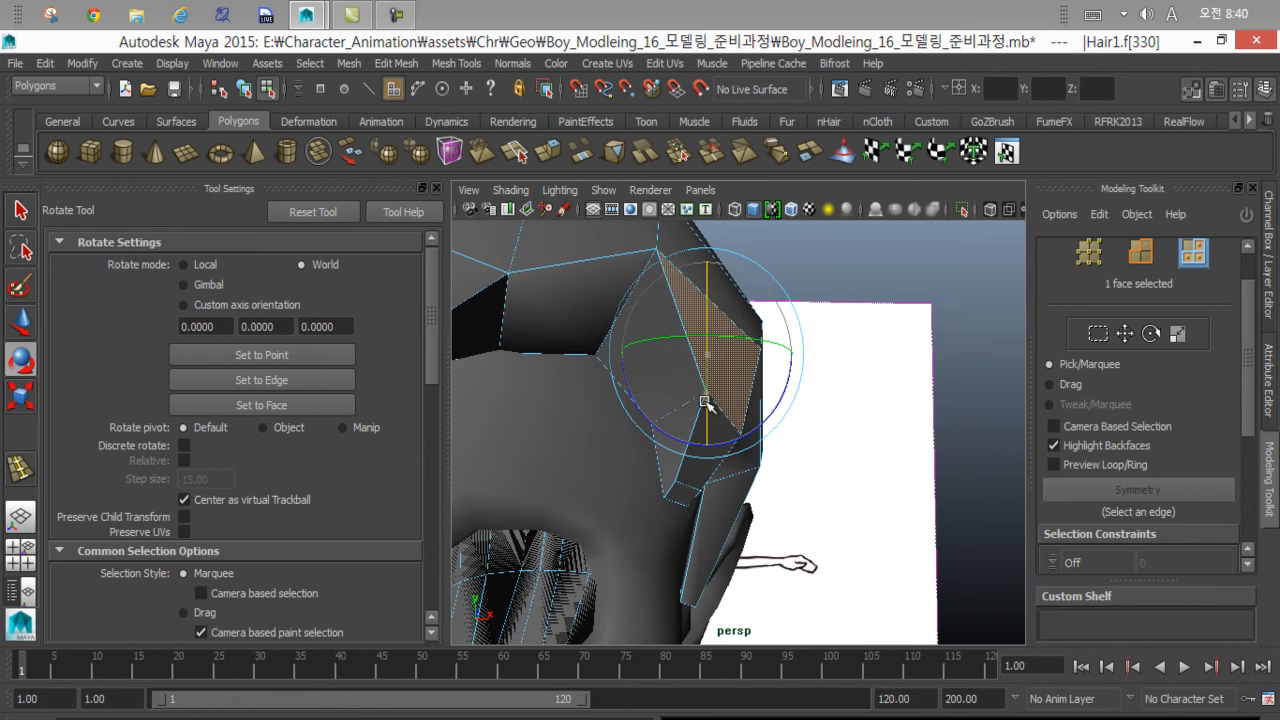
{"action": "key", "text": "w"}
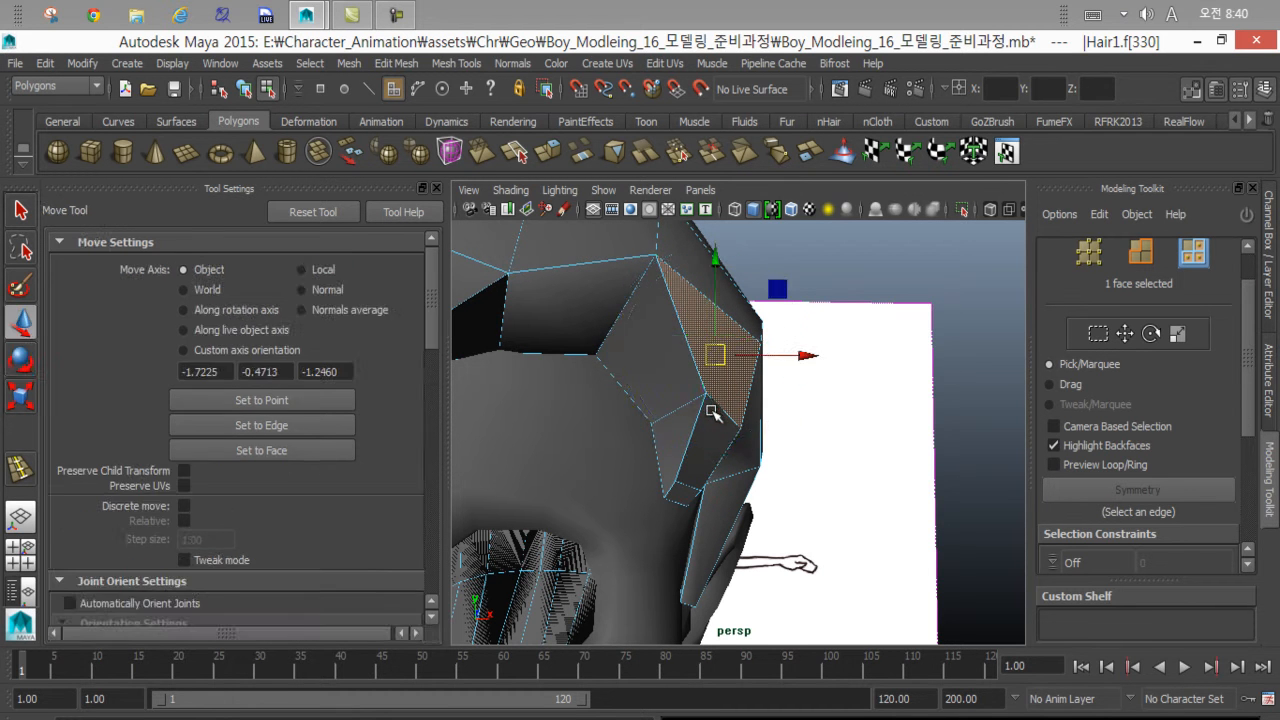
{"action": "key", "text": "e"}
{"action": "key", "text": "w"}
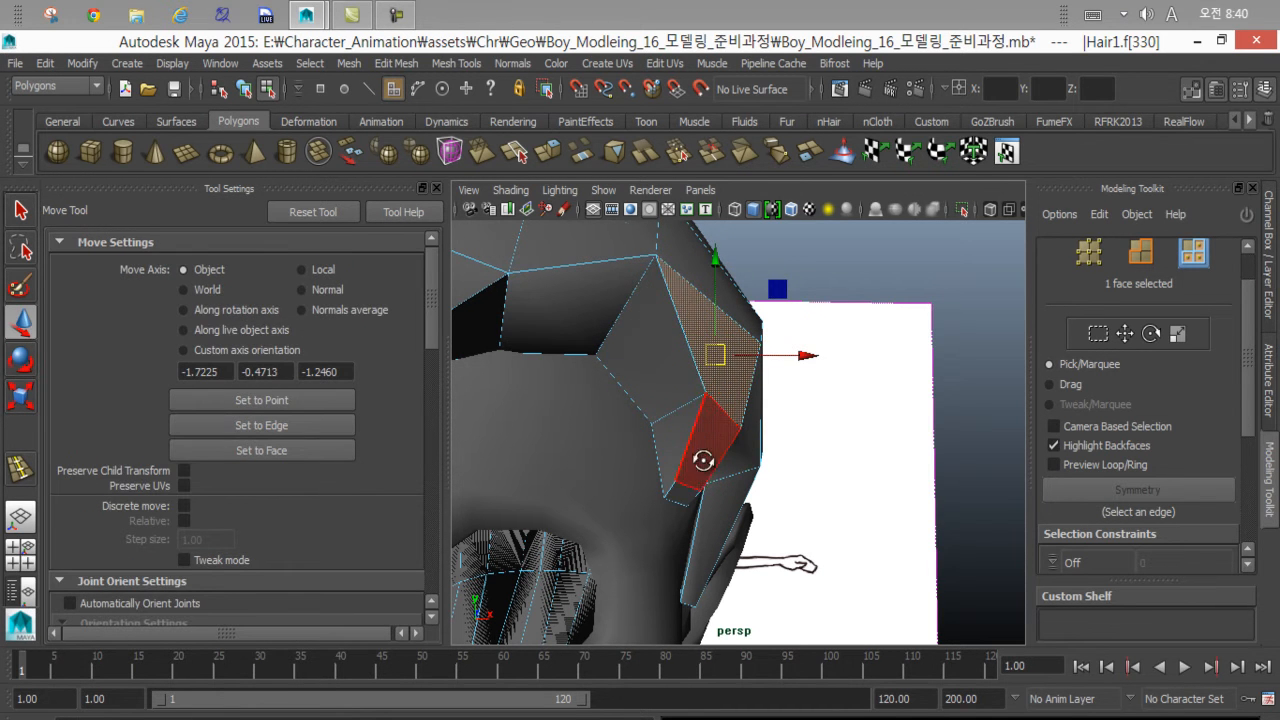
Clear the face selection and return the hair mesh to object mode, leaving it deselected with the whole head in view.
{"action": "left_click_drag", "start_coordinate": [703, 461], "coordinate": [631, 486], "text": "alt"}
{"action": "right_click_drag", "start_coordinate": [631, 486], "coordinate": [589, 474], "text": "alt"}
{"action": "mouse_move", "coordinate": [589, 474]}
{"action": "left_mouse_down", "text": "alt"}
{"action": "mouse_move", "coordinate": [566, 461]}
{"action": "mouse_move", "coordinate": [580, 461]}
{"action": "left_mouse_up", "text": "alt"}
{"action": "left_click", "coordinate": [536, 277]}
{"action": "left_click_drag", "start_coordinate": [543, 300], "coordinate": [531, 355], "text": "alt"}
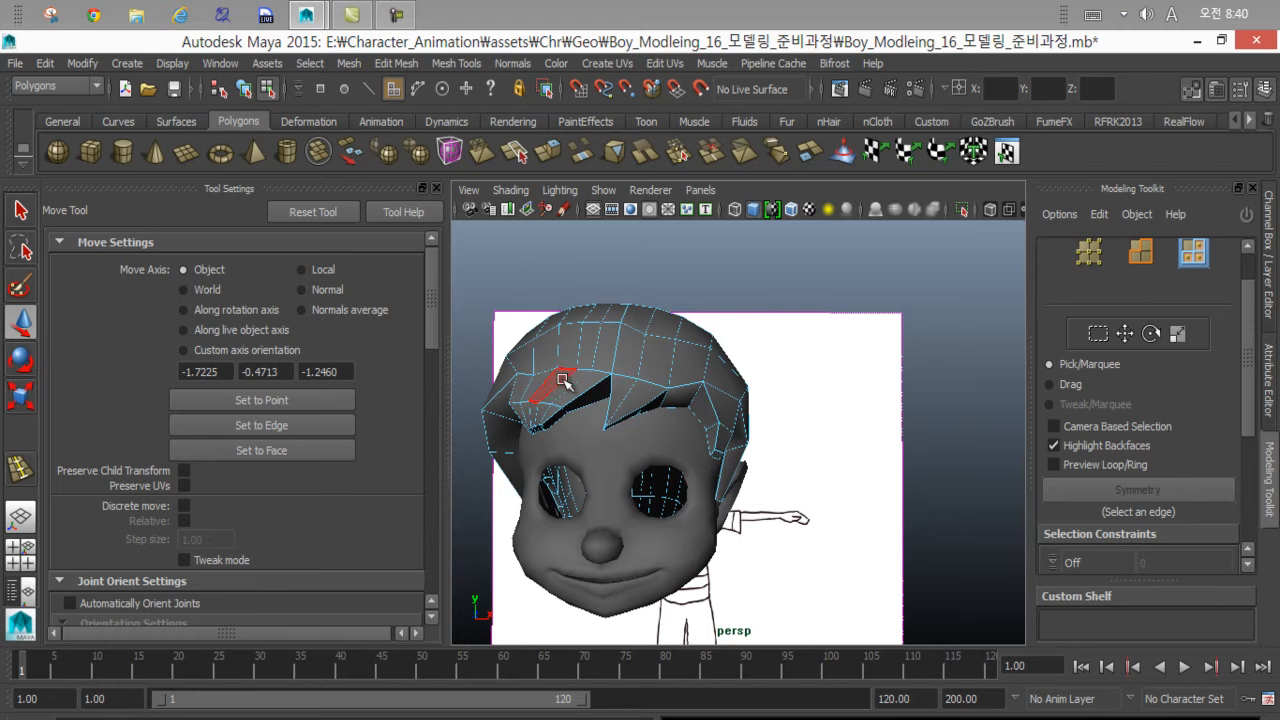
{"action": "right_click", "coordinate": [571, 346]}
{"action": "left_click", "coordinate": [645, 279]}
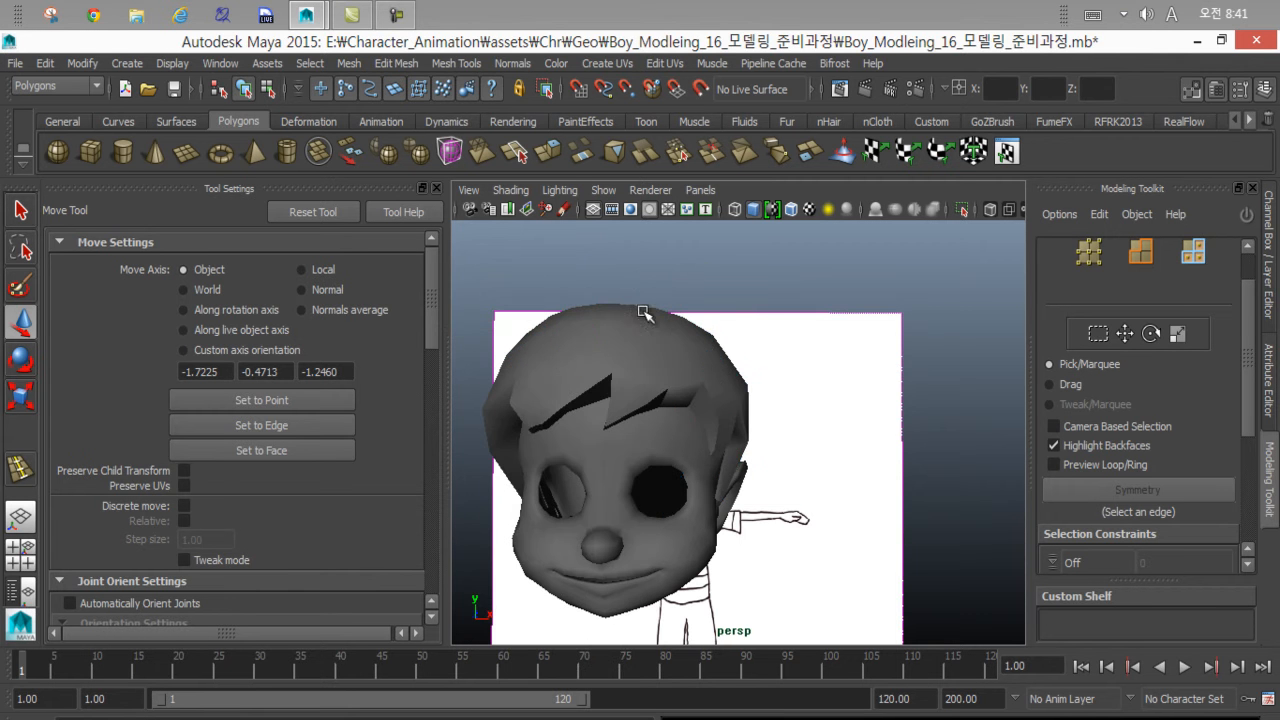
{"action": "left_click", "coordinate": [622, 334]}
{"action": "left_click", "coordinate": [683, 274]}
{"action": "left_click_drag", "start_coordinate": [561, 393], "coordinate": [641, 302], "text": "alt"}
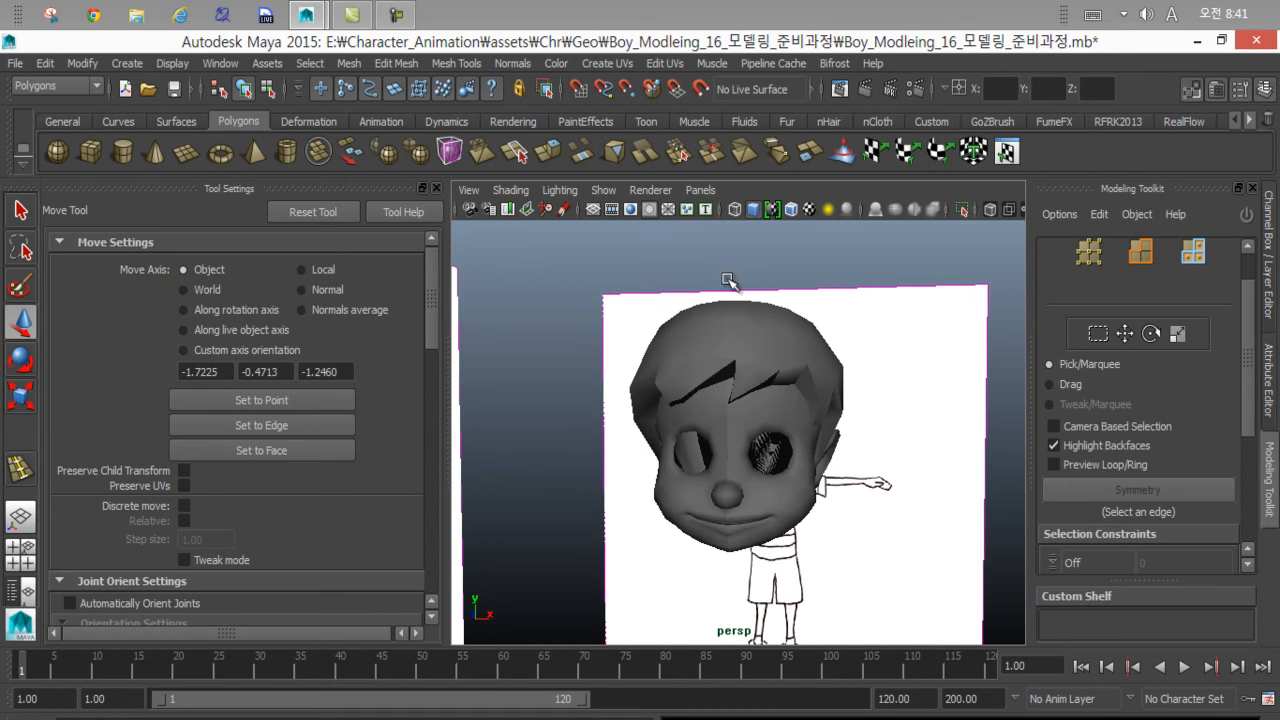